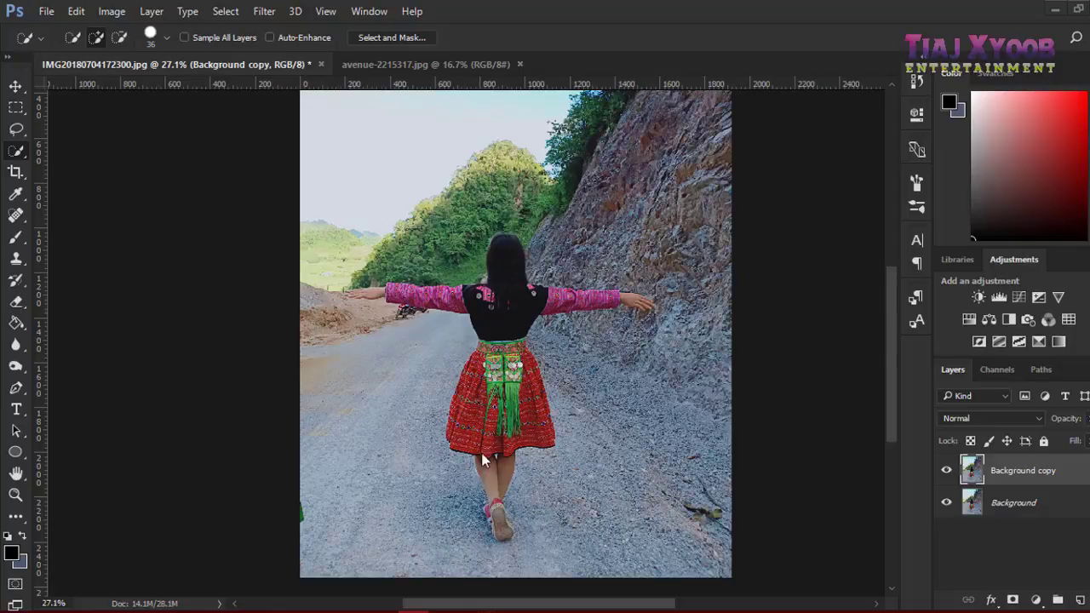
# - With the Quick Selection tool, select the woman in the red skirt from hair to shoes
pyautogui.click(19, 89)
pyautogui.click(16, 150)
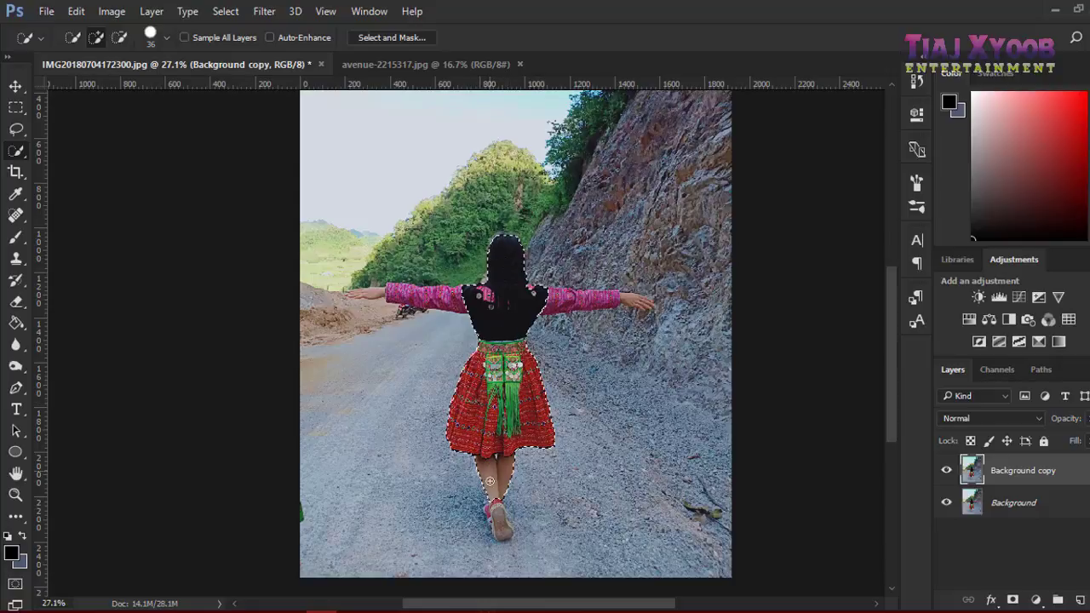
pyautogui.scroll(1, 497, 525)
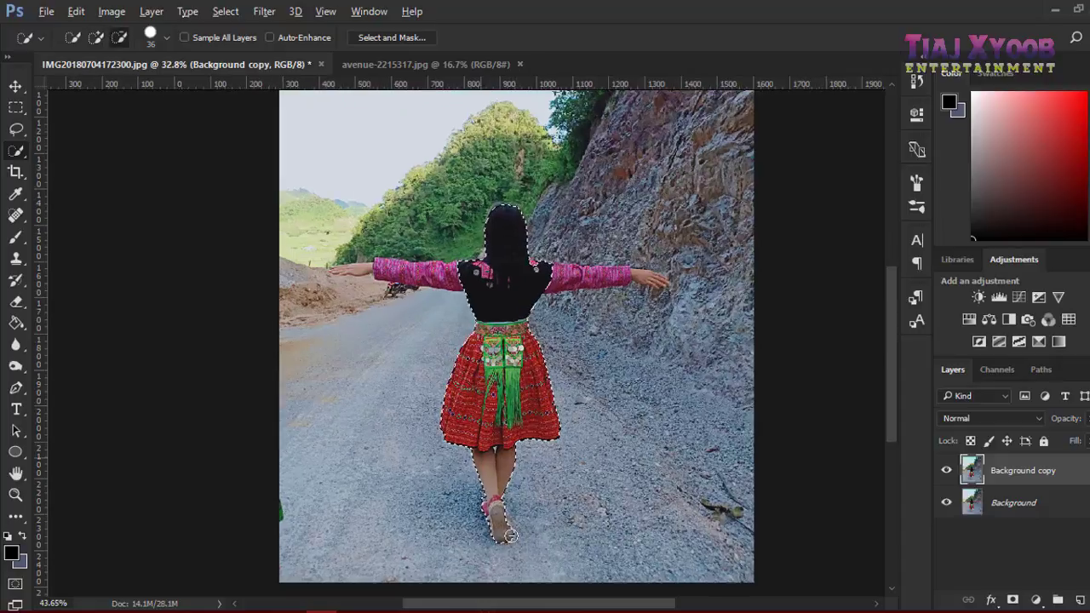
pyautogui.scroll(2, 498, 530)
pyautogui.scroll(2, 501, 537)
pyautogui.scroll(2, 505, 544)
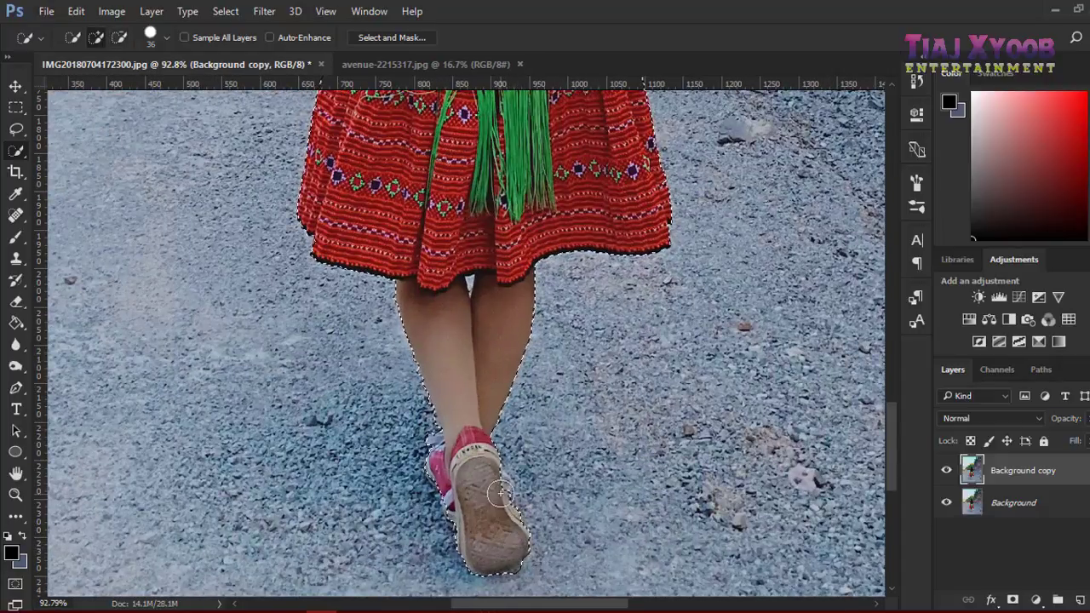
pyautogui.press('alt')
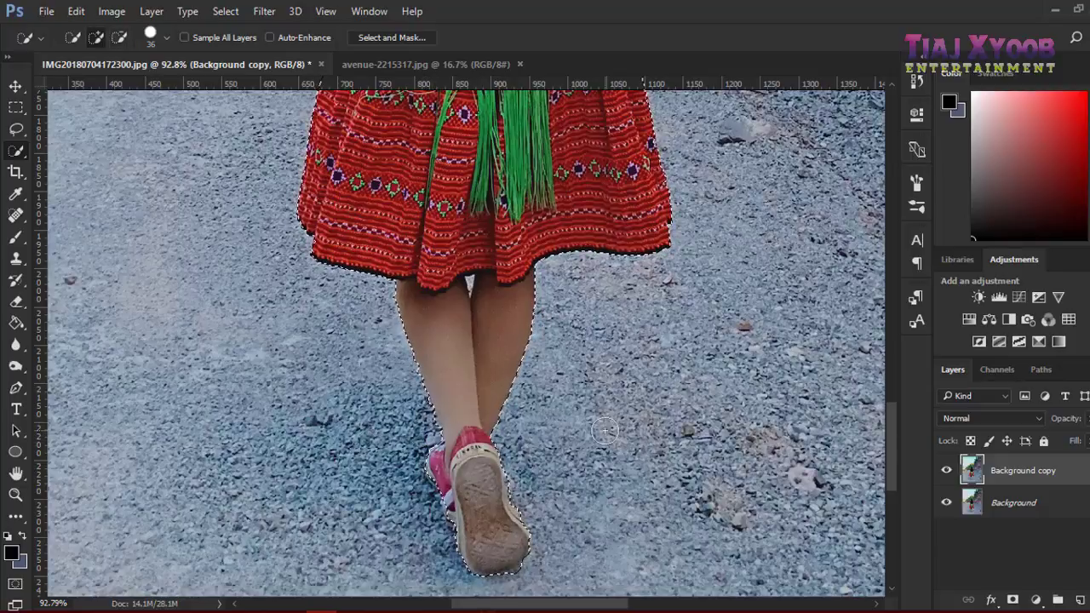
# - Add the right hand's fingers, out to the fingertips, to the woman's selection
pyautogui.scroll(2, 535, 401)
pyautogui.scroll(3, 535, 401)
pyautogui.scroll(3, 550, 341)
pyautogui.scroll(3, 566, 272)
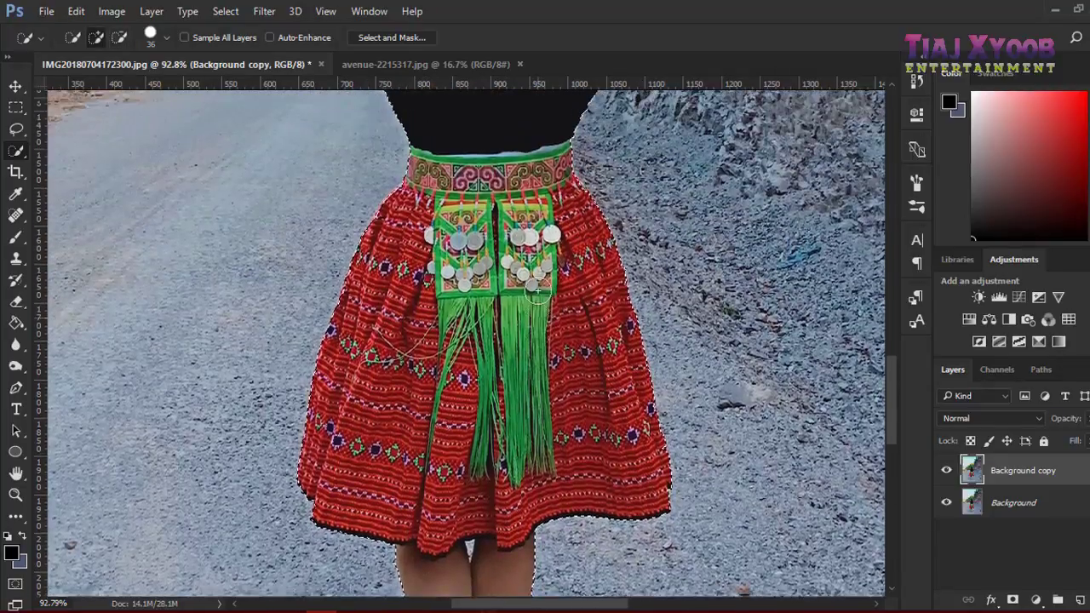
pyautogui.scroll(3, 588, 205)
pyautogui.scroll(-3, 594, 186)
pyautogui.scroll(5, 588, 137)
pyautogui.scroll(3, 419, 253)
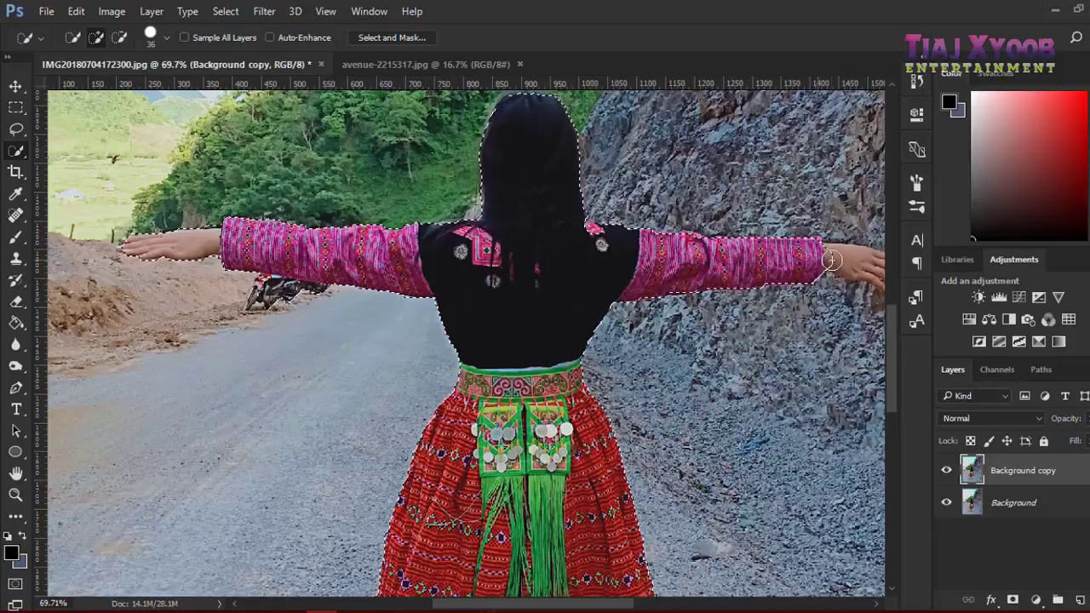
pyautogui.hscroll(5, 766, 264)
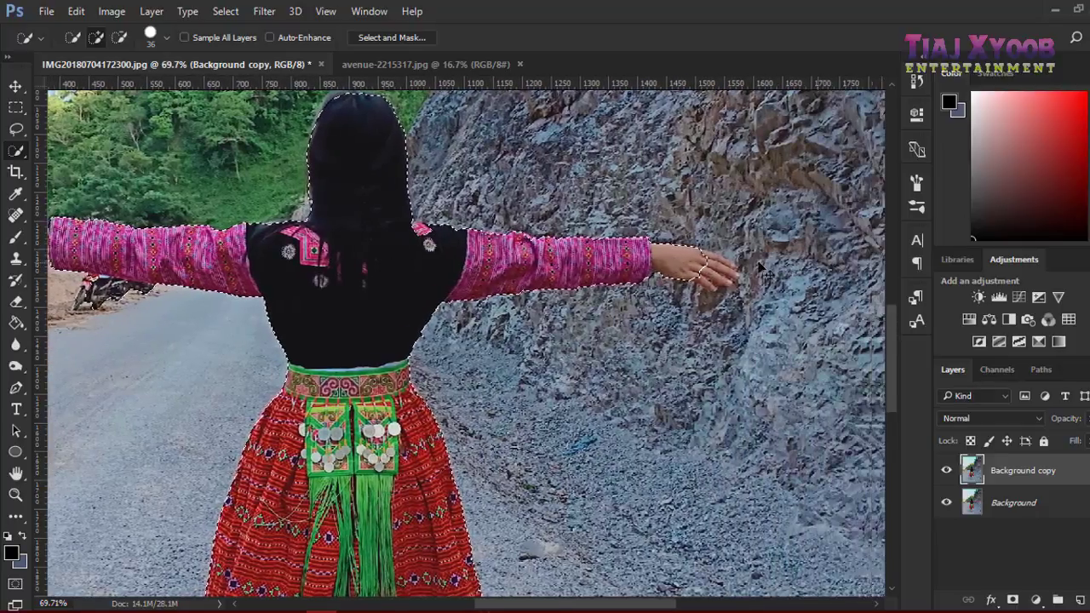
pyautogui.moveTo(693, 270); pyautogui.dragTo(712, 271)
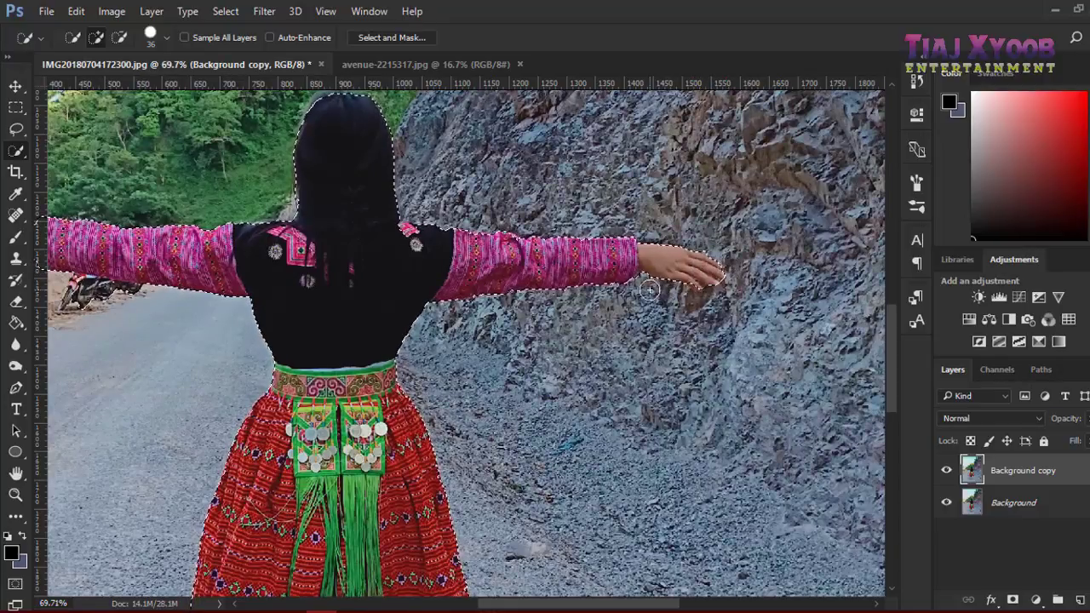
pyautogui.moveTo(718, 264); pyautogui.dragTo(706, 264)
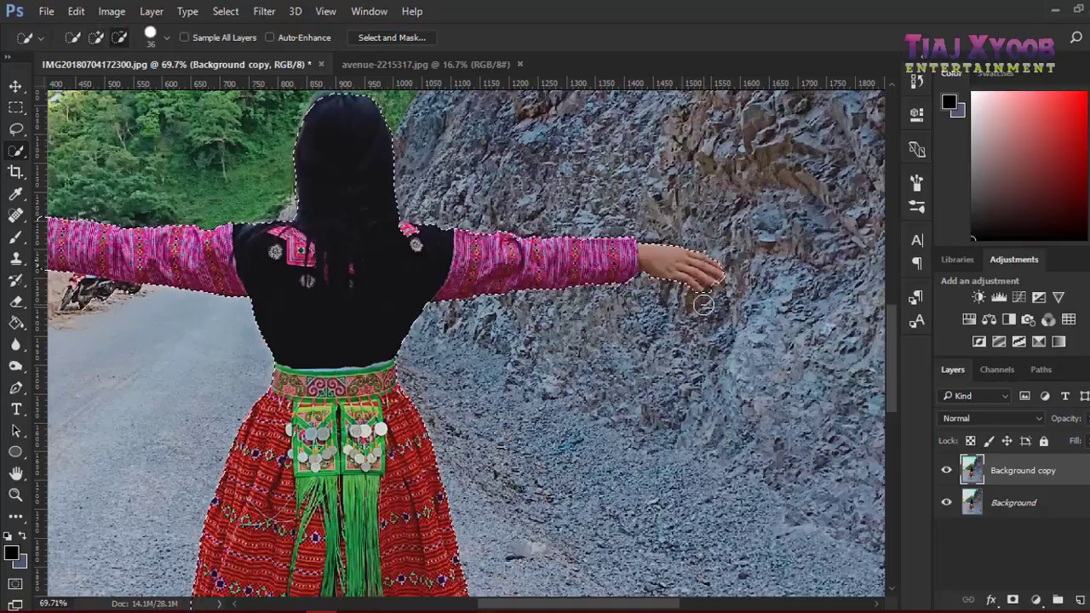
pyautogui.scroll(2, 424, 317)
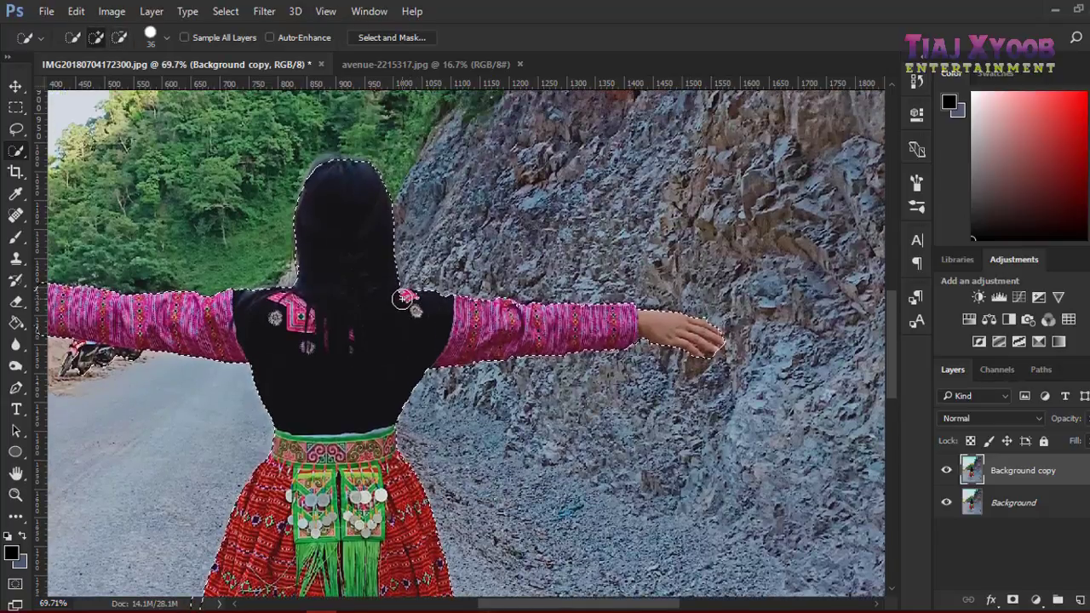
pyautogui.scroll(3, 354, 239)
pyautogui.scroll(1, 341, 213)
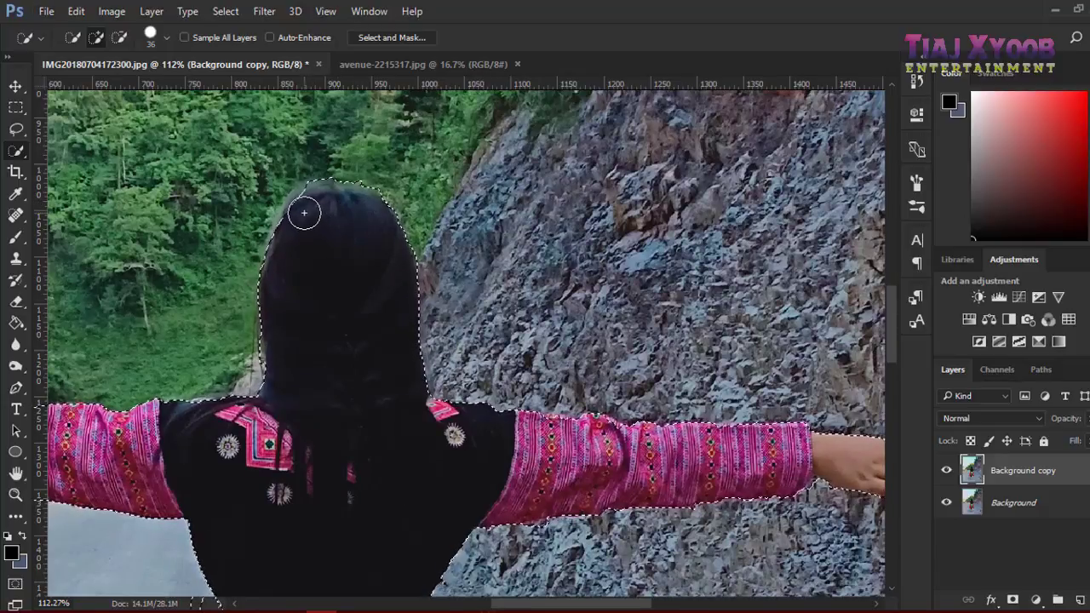
# - Smooth the selection edge along the top of her hair with Quick Selection
pyautogui.moveTo(306, 204); pyautogui.dragTo(290, 227)
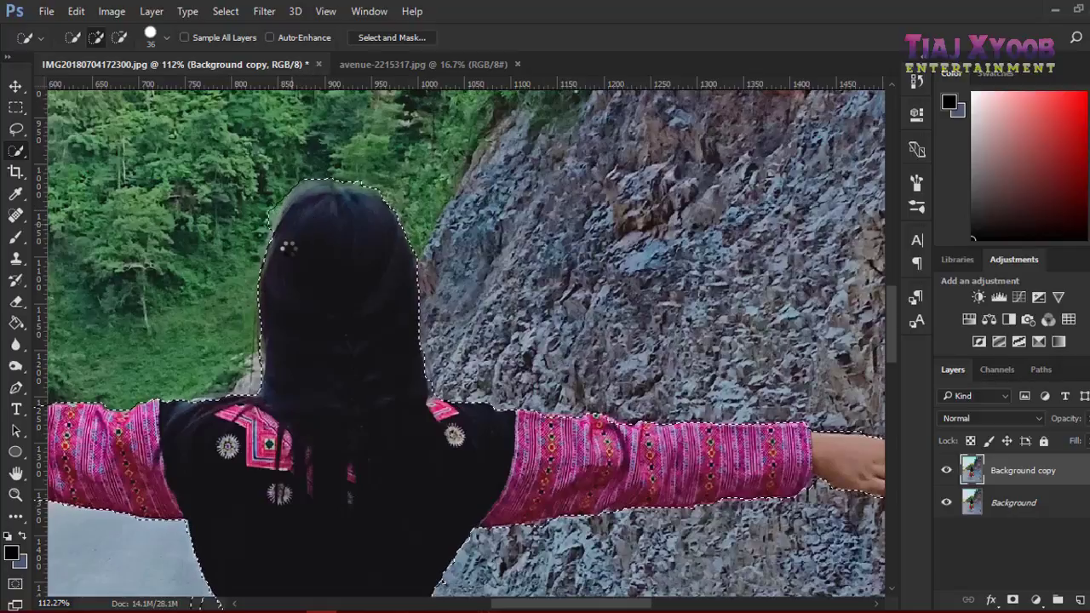
pyautogui.press('alt')
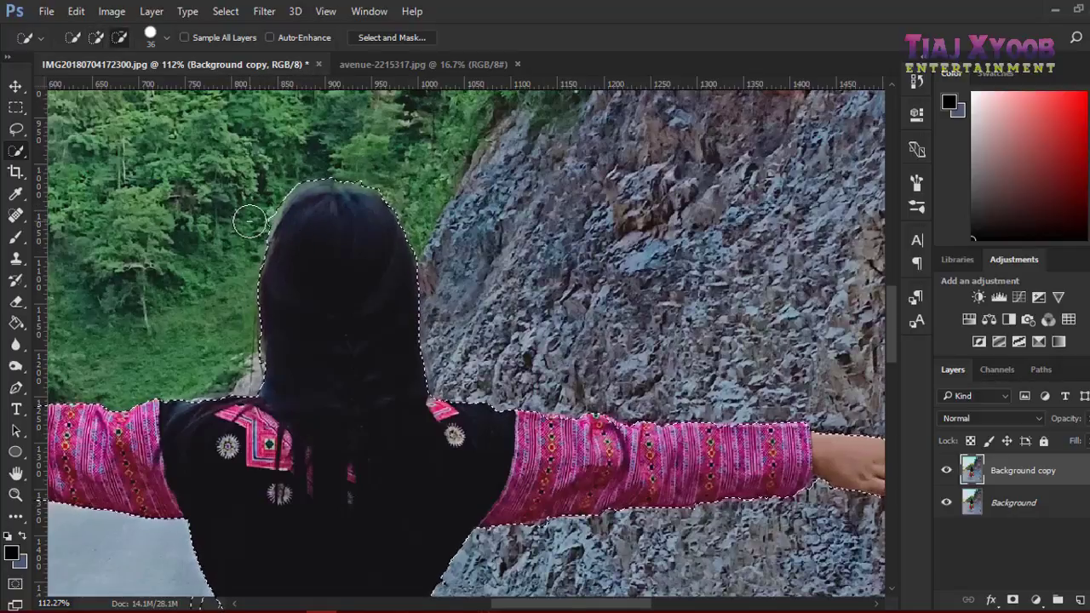
pyautogui.scroll(-3, 182, 251)
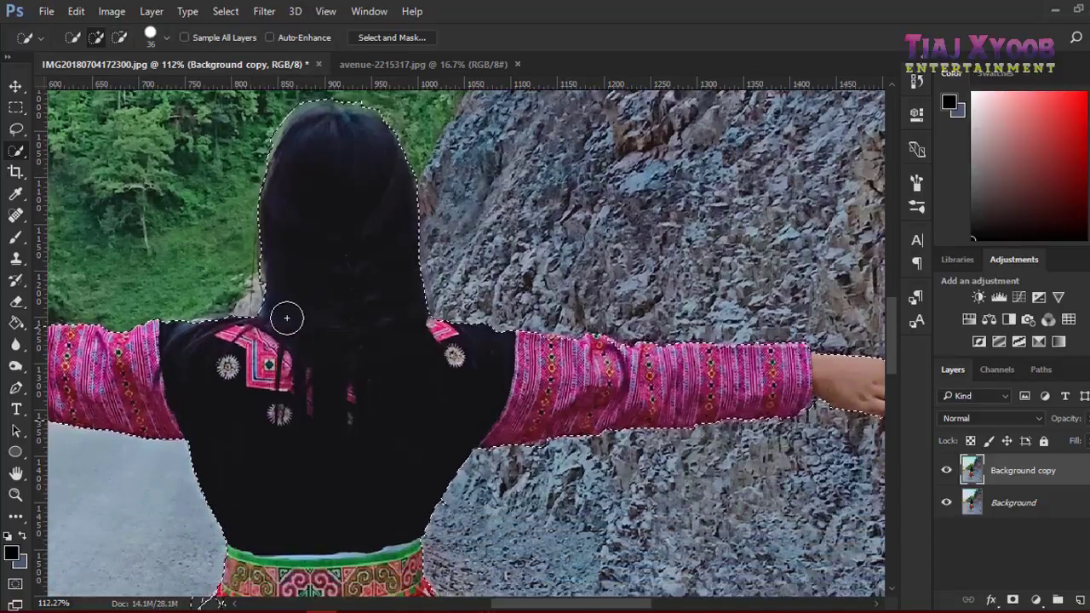
pyautogui.hscroll(-3, 284, 316)
pyautogui.hscroll(-2, 194, 365)
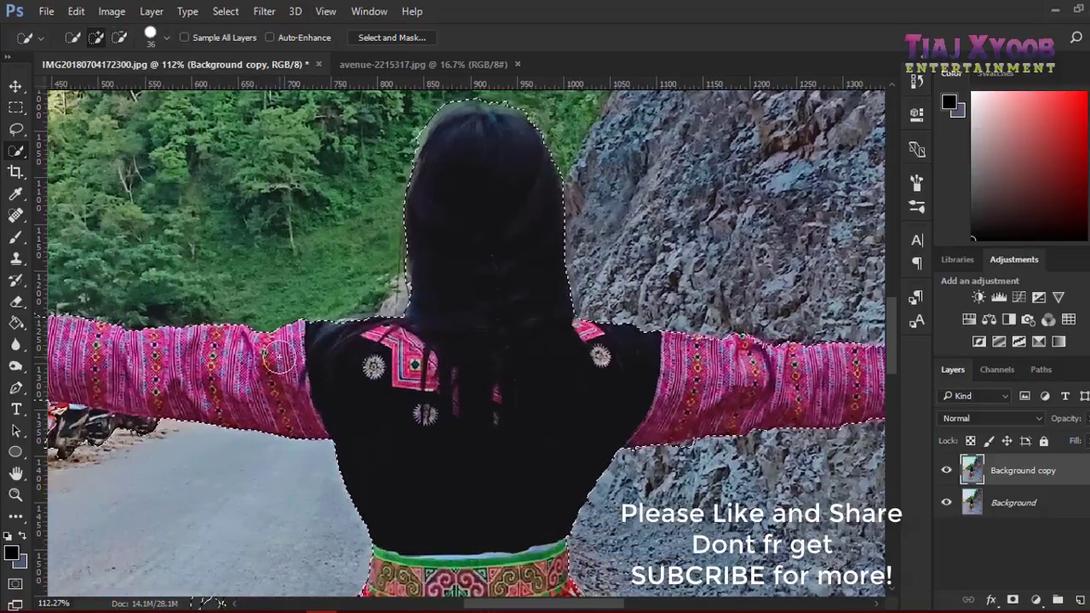
pyautogui.hscroll(-3, 183, 375)
pyautogui.hscroll(-5, 183, 375)
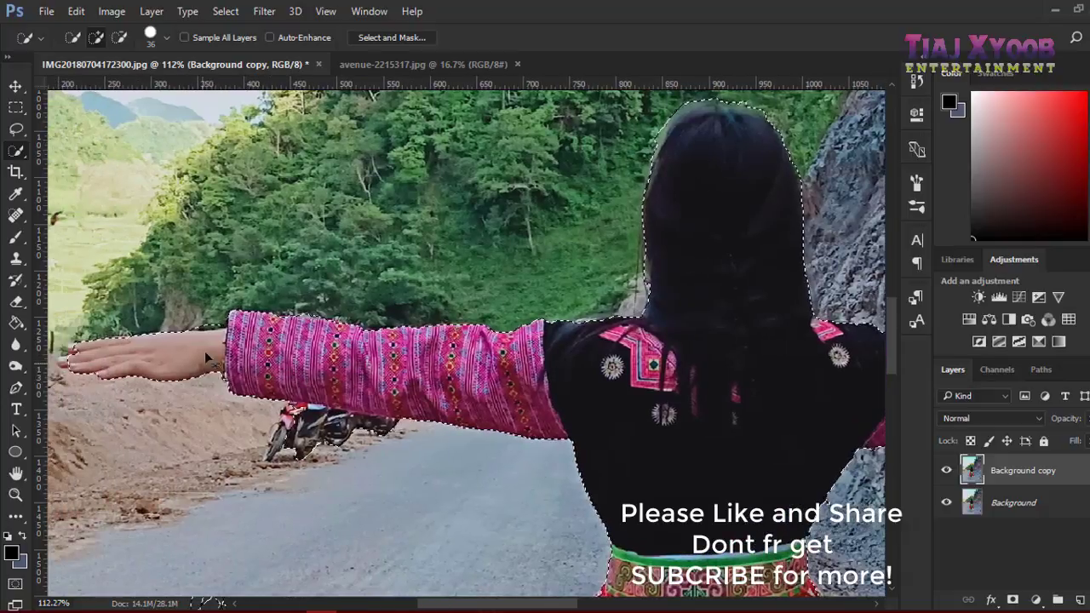
# - Add the outstretched left hand and its fingertips to the selection
pyautogui.moveTo(94, 362); pyautogui.dragTo(197, 317)
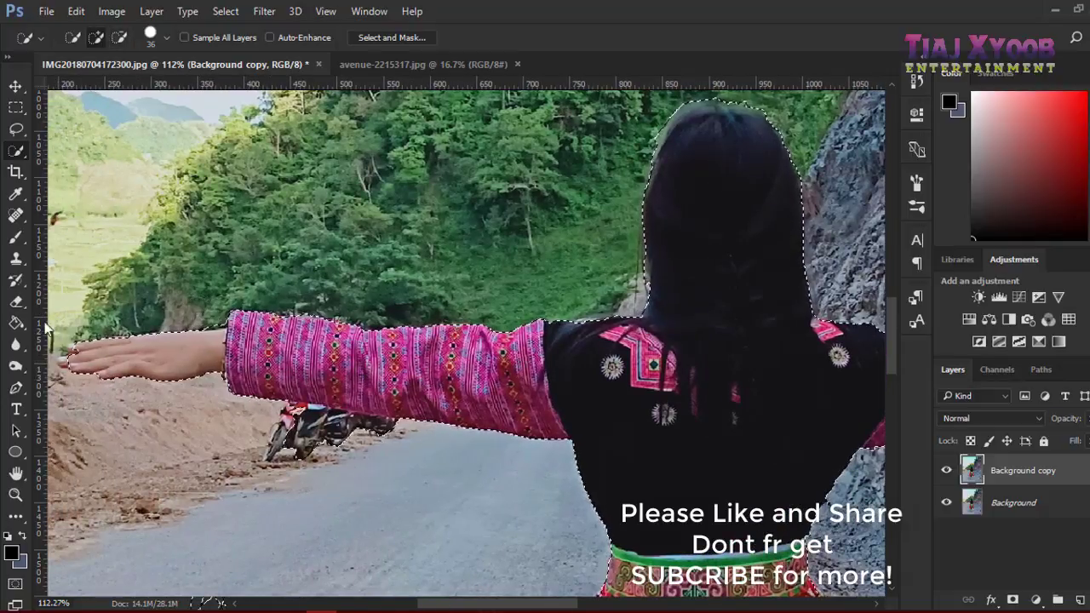
pyautogui.hscroll(-2, 119, 337)
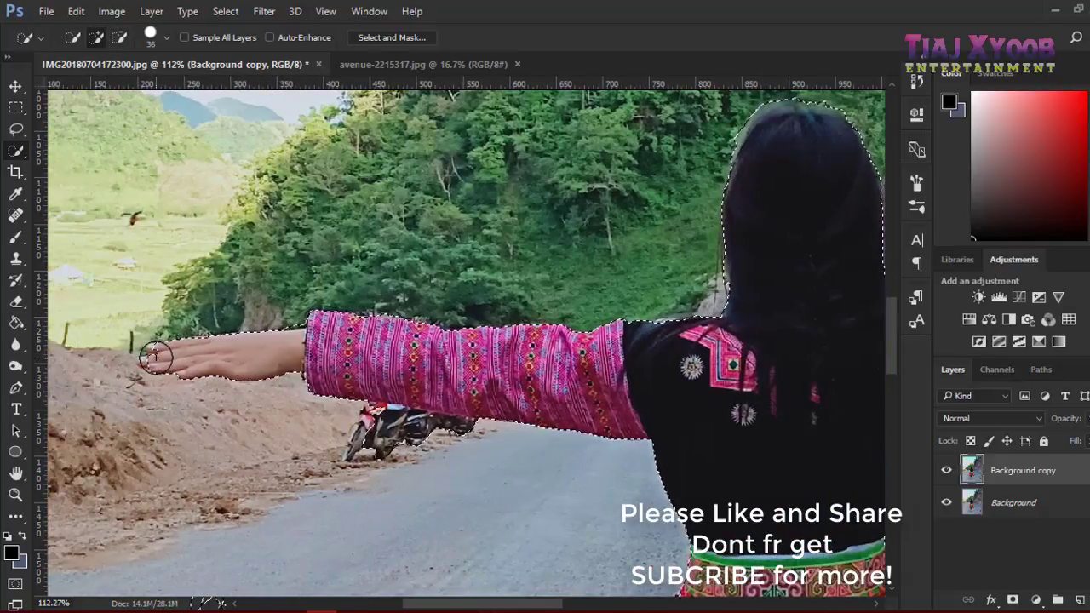
pyautogui.moveTo(156, 358); pyautogui.dragTo(165, 355)
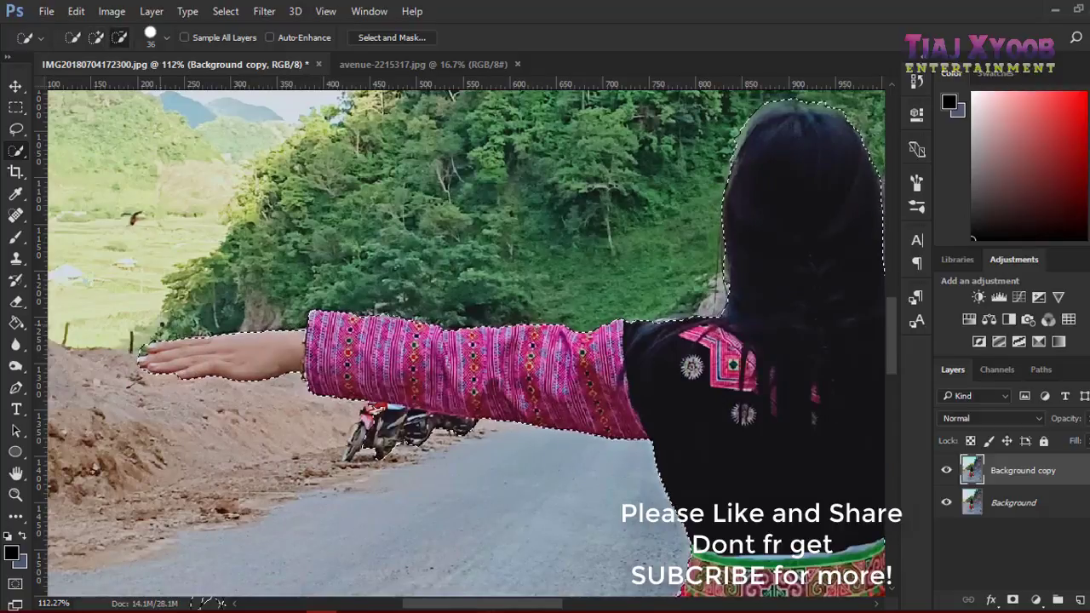
pyautogui.scroll(-2, 660, 355)
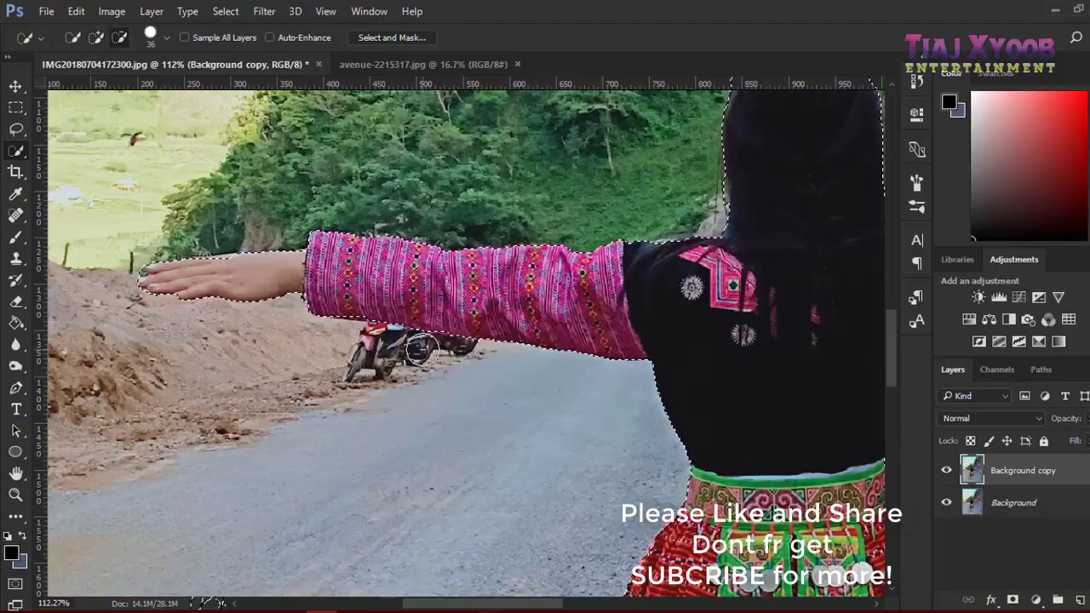
pyautogui.scroll(-3, 645, 463)
pyautogui.scroll(-2, 764, 460)
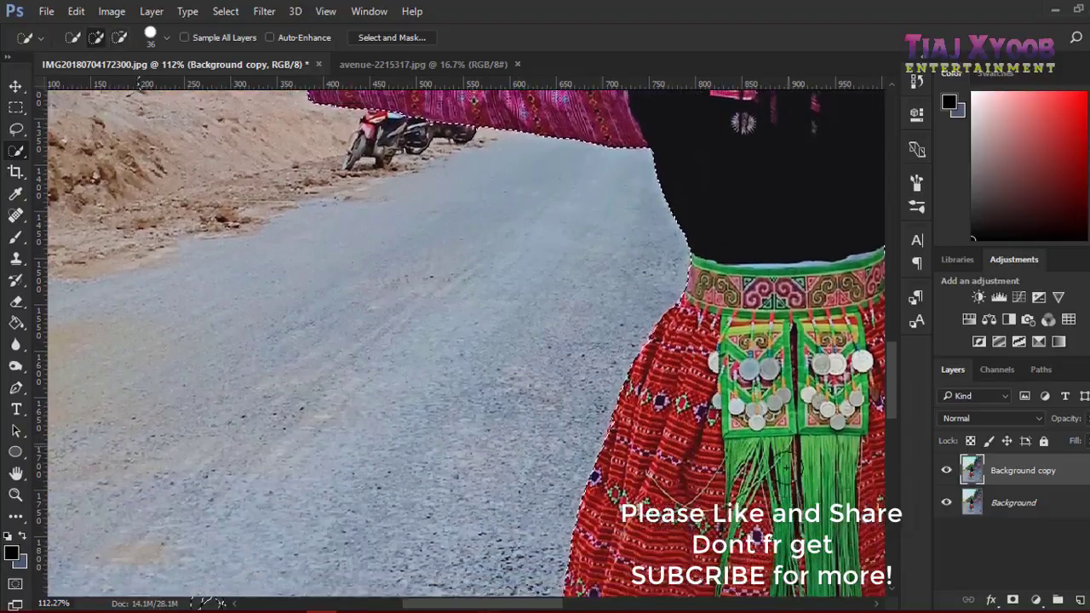
pyautogui.scroll(-3, 764, 460)
pyautogui.scroll(-1, 764, 460)
pyautogui.scroll(-3, 765, 460)
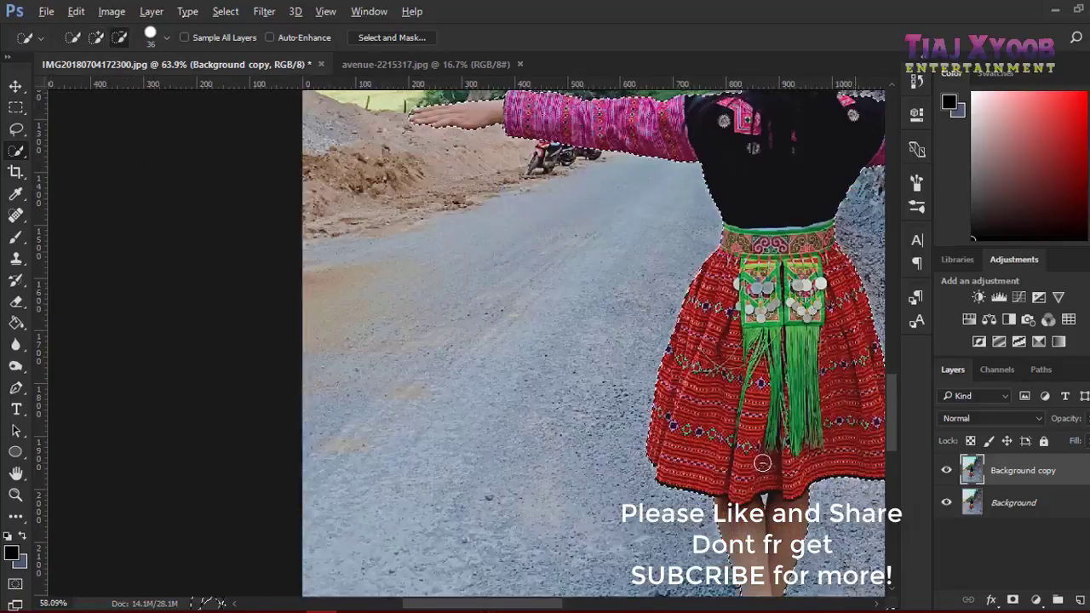
pyautogui.scroll(-2, 771, 462)
pyautogui.scroll(-3, 784, 465)
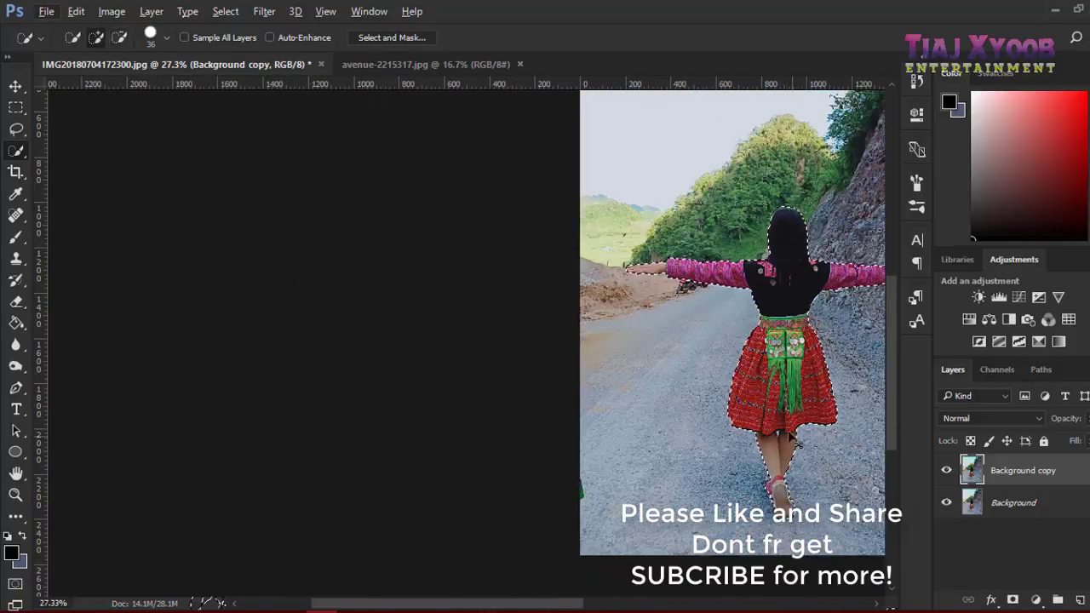
# - Output the selection from Select and Mask as a New Layer with Layer Mask
pyautogui.hscroll(3, 724, 426)
pyautogui.hscroll(2, 665, 384)
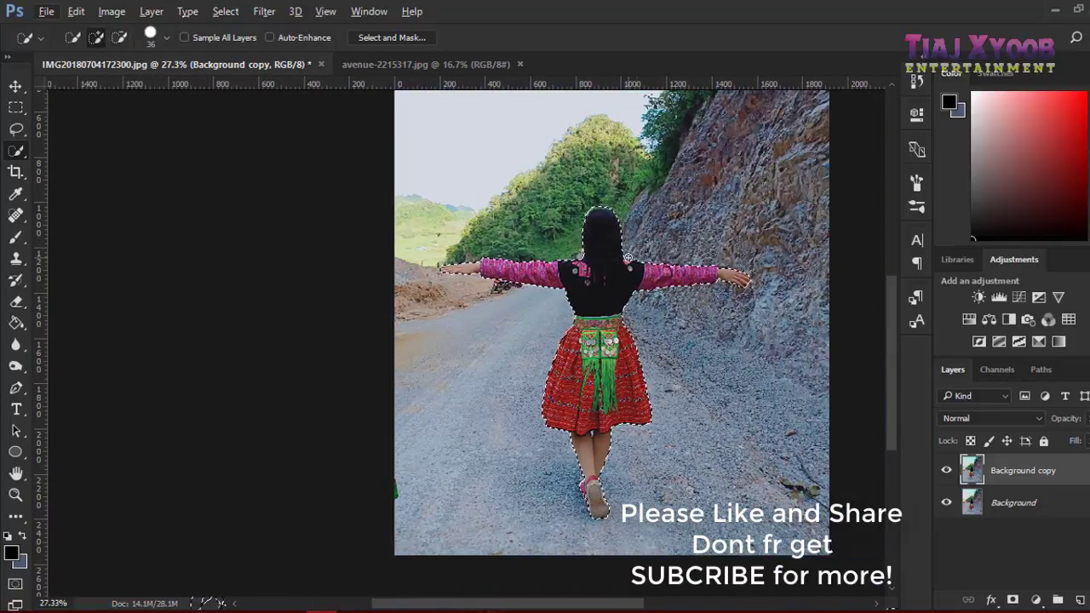
pyautogui.scroll(1, 619, 375)
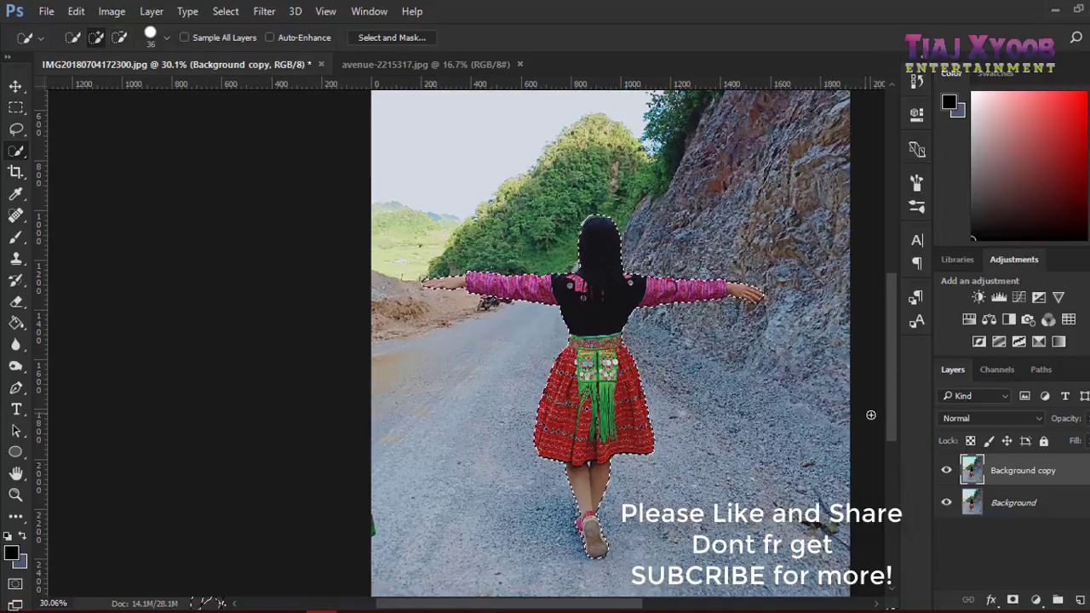
pyautogui.click(425, 38)
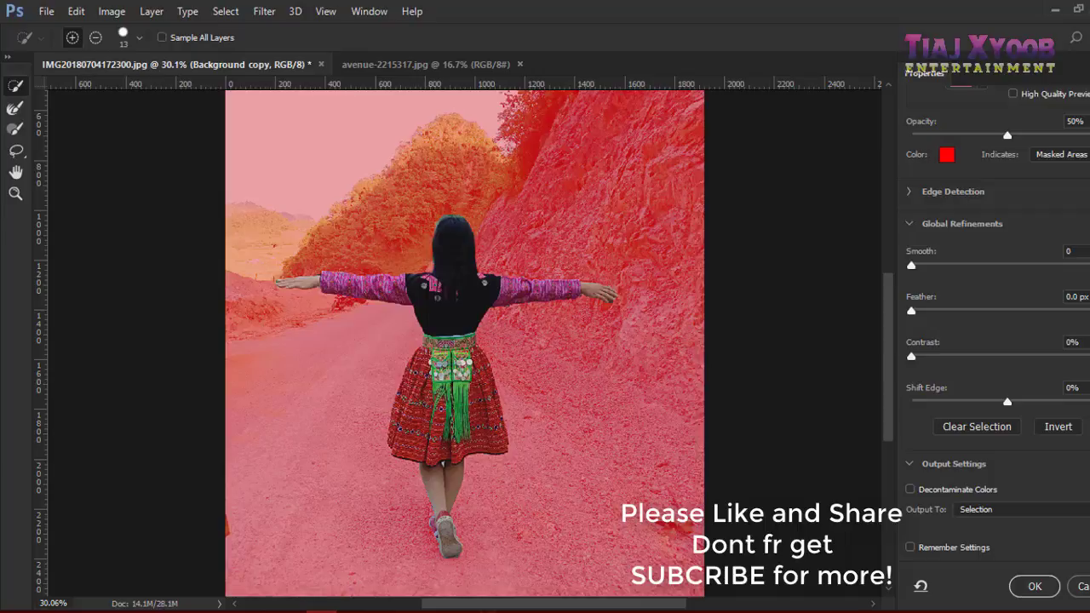
pyautogui.click(1048, 510)
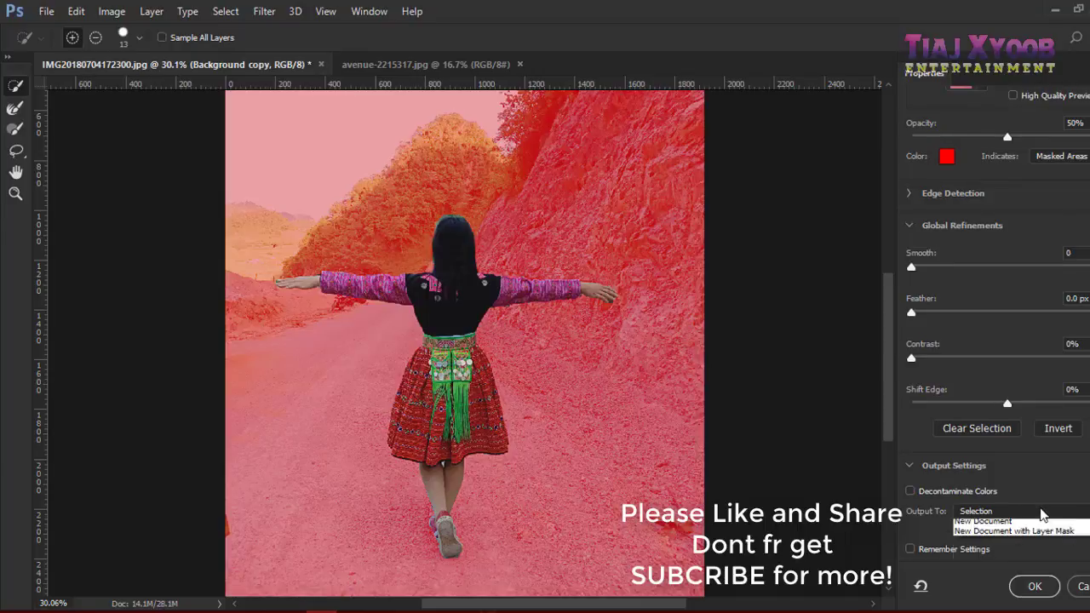
pyautogui.click(1022, 558)
pyautogui.click(1036, 586)
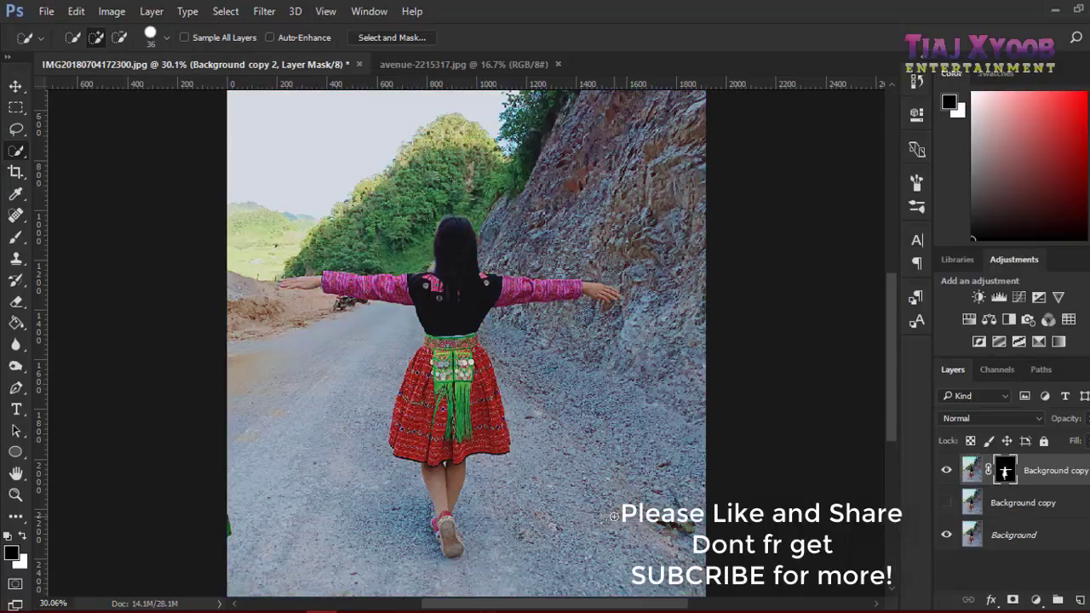
# - Hide the Background layer so the woman shows on a transparent background
pyautogui.click(947, 537)
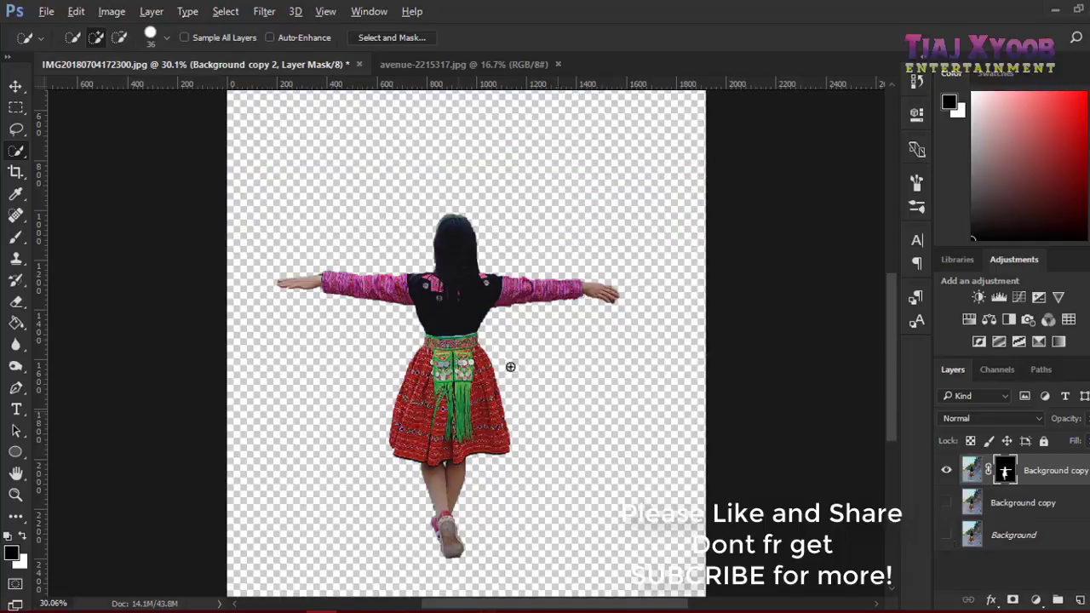
pyautogui.scroll(3, 316, 237)
pyautogui.scroll(-2, 349, 239)
pyautogui.scroll(-1, 341, 238)
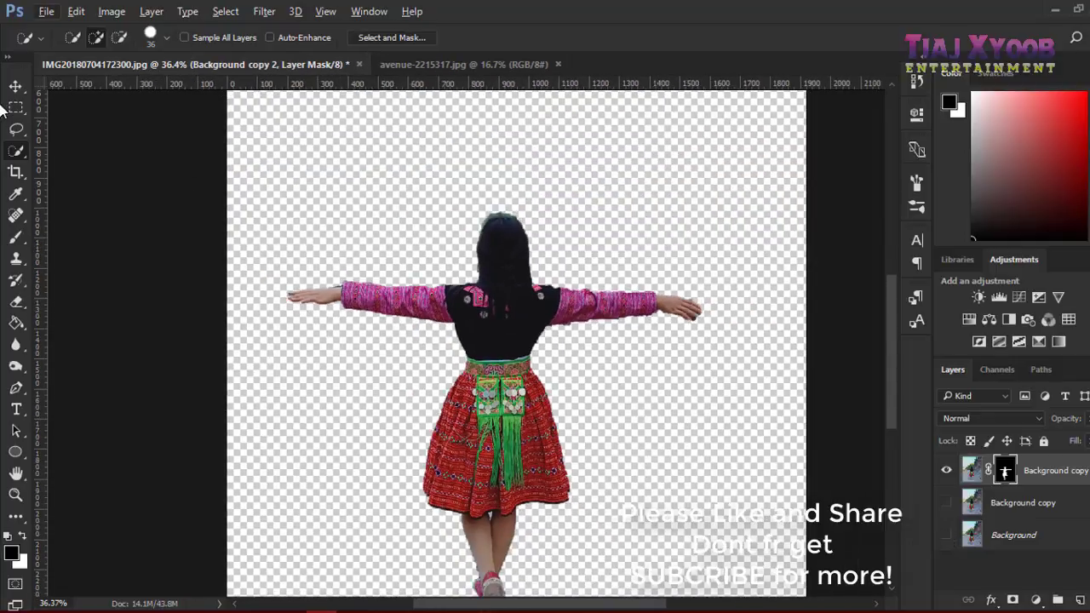
pyautogui.click(16, 86)
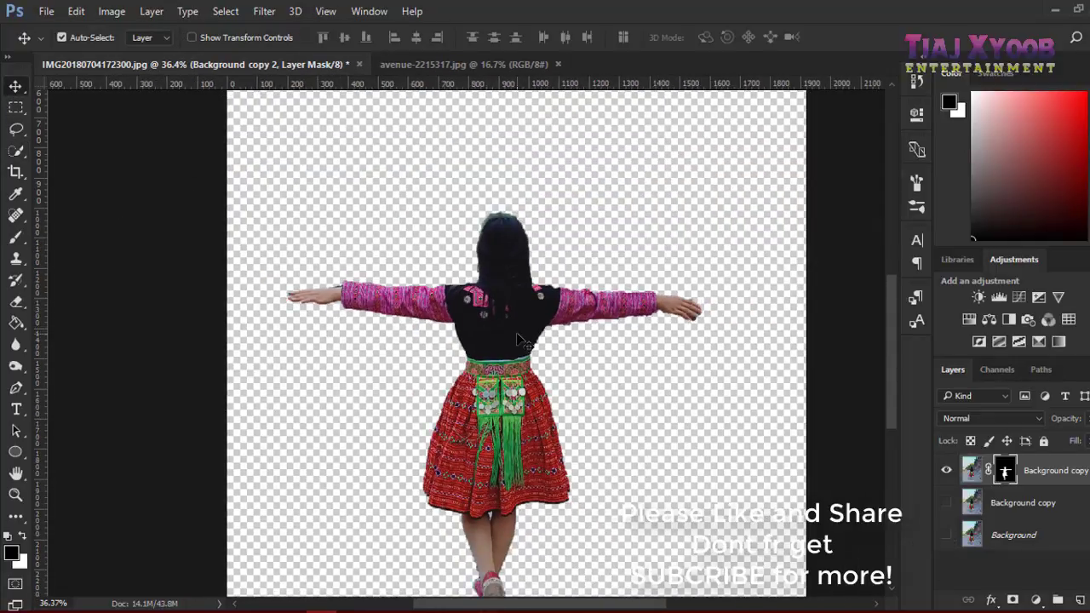
# - Drag the masked woman into avenue-2215317.jpg and centre her on the forest path
pyautogui.moveTo(521, 341)
pyautogui.mouseDown()
pyautogui.moveTo(396, 340)
pyautogui.moveTo(344, 144)
pyautogui.mouseUp()
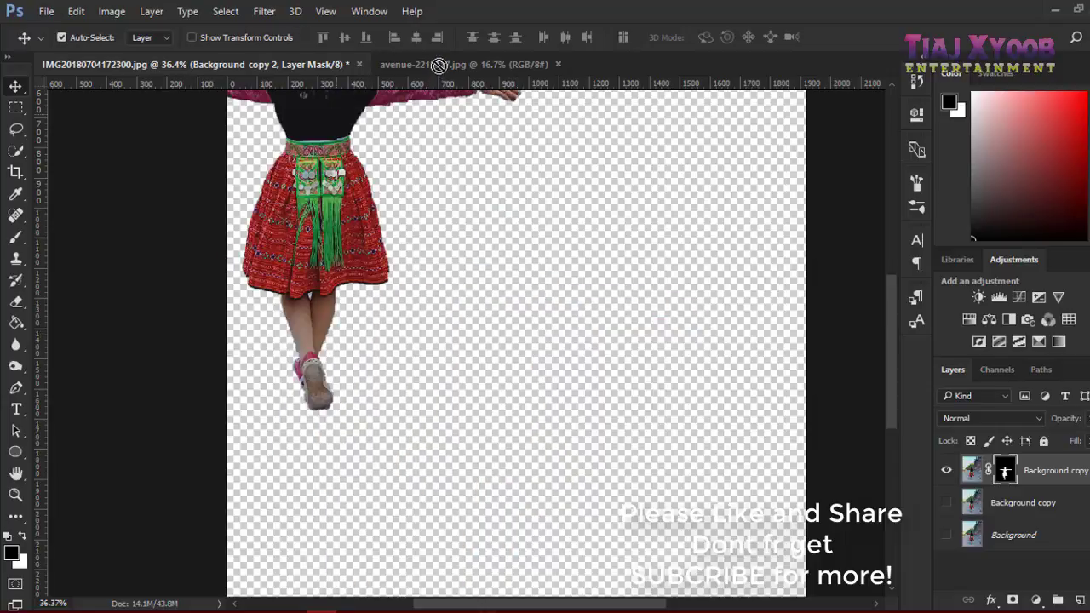
pyautogui.moveTo(439, 66); pyautogui.dragTo(417, 183)
pyautogui.moveTo(434, 487)
pyautogui.mouseDown()
pyautogui.moveTo(480, 435)
pyautogui.moveTo(469, 428)
pyautogui.moveTo(469, 469)
pyautogui.mouseUp()
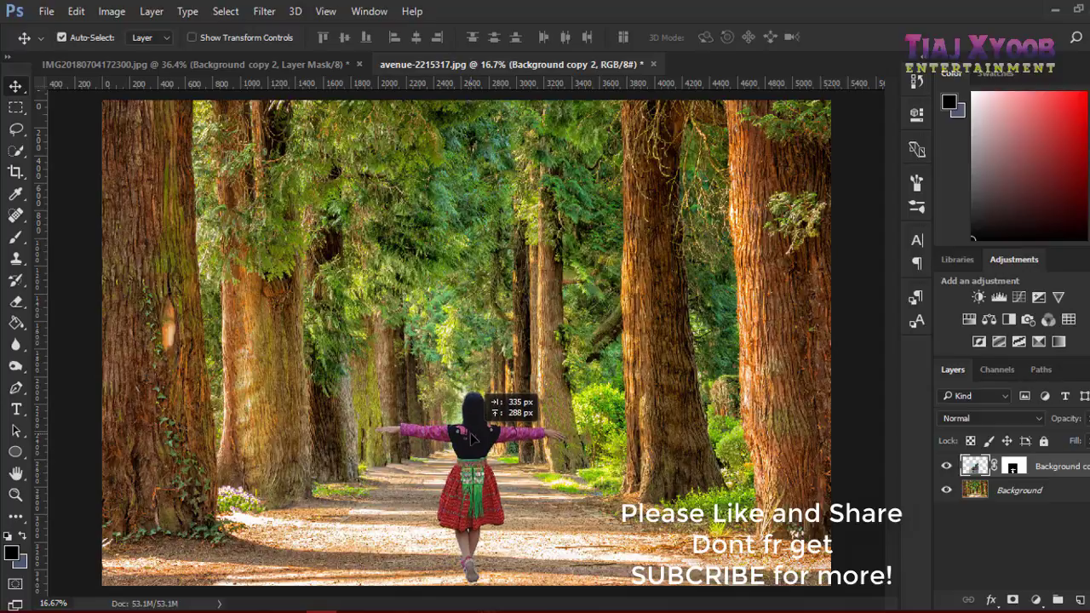
pyautogui.scroll(5, 469, 467)
pyautogui.scroll(-4, 468, 465)
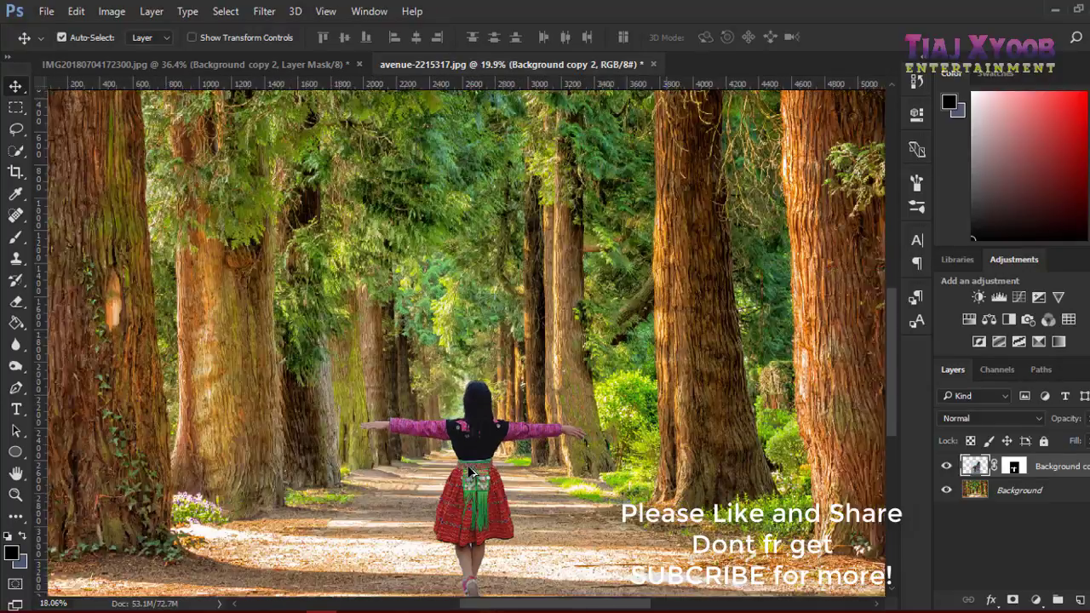
pyautogui.scroll(2, 485, 485)
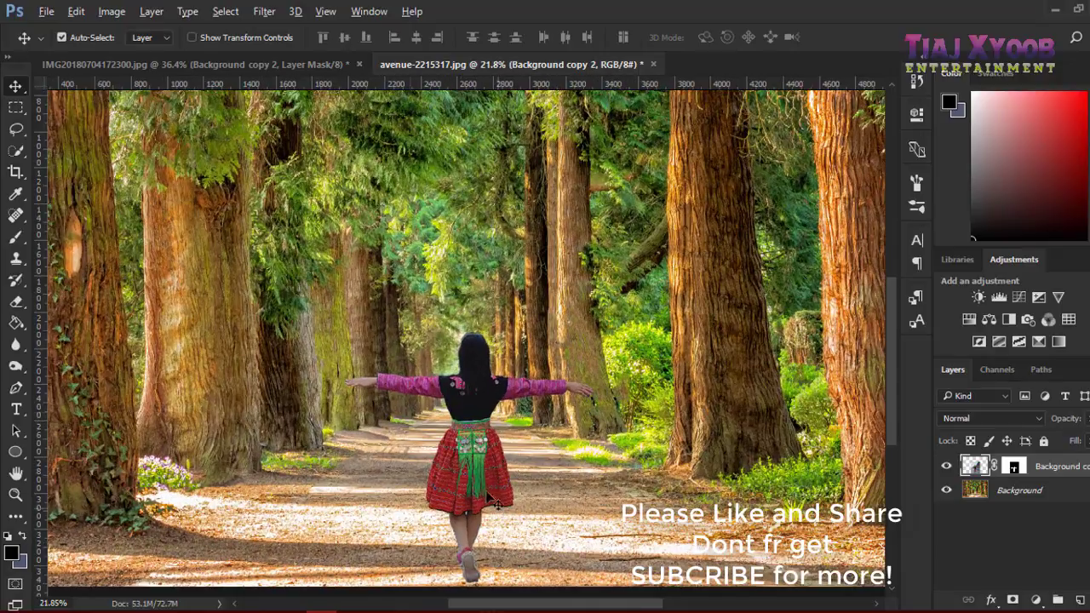
pyautogui.moveTo(494, 502)
pyautogui.mouseDown()
pyautogui.moveTo(528, 439)
pyautogui.moveTo(496, 433)
pyautogui.mouseUp()
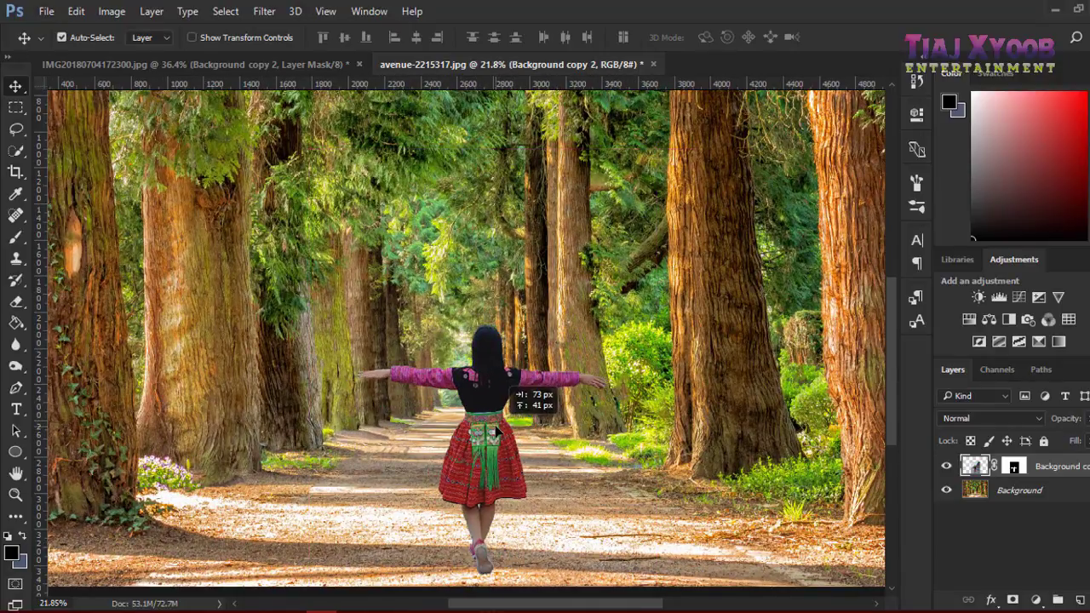
pyautogui.moveTo(497, 430); pyautogui.dragTo(479, 435)
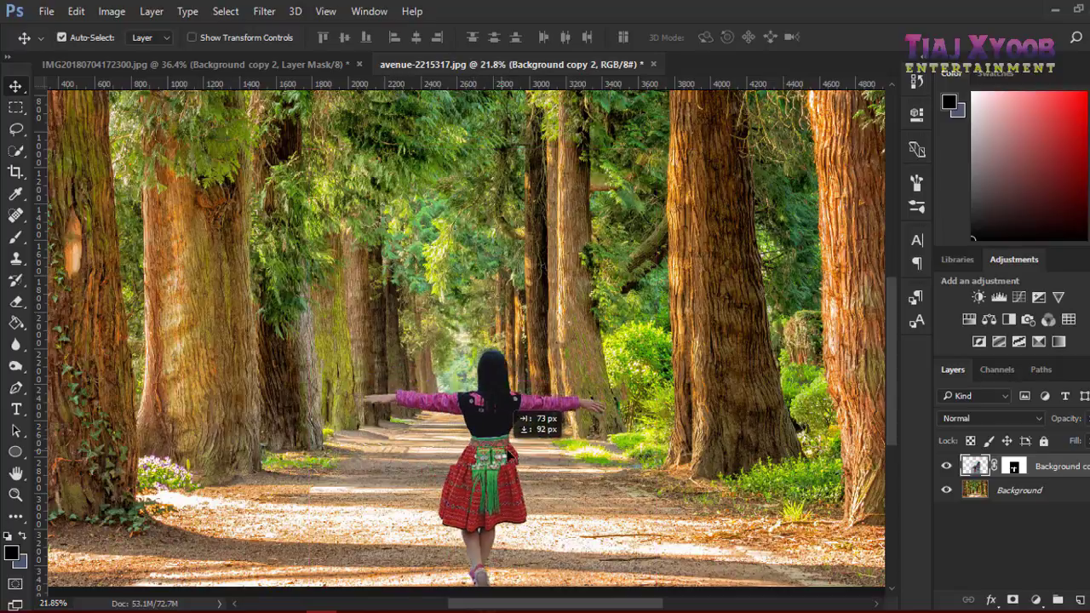
pyautogui.scroll(-3, 479, 435)
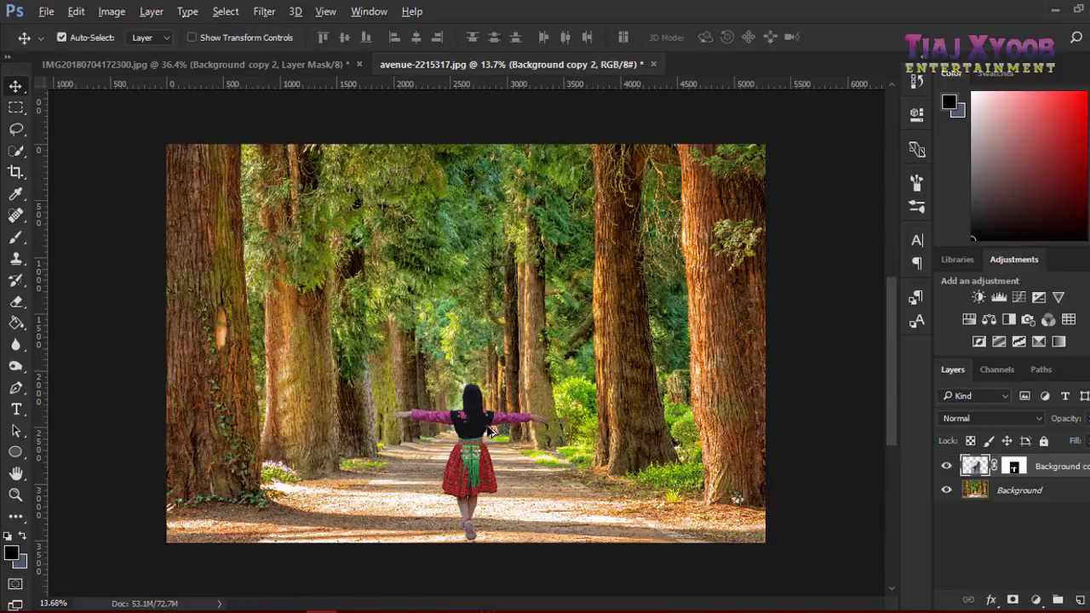
pyautogui.scroll(1, 452, 443)
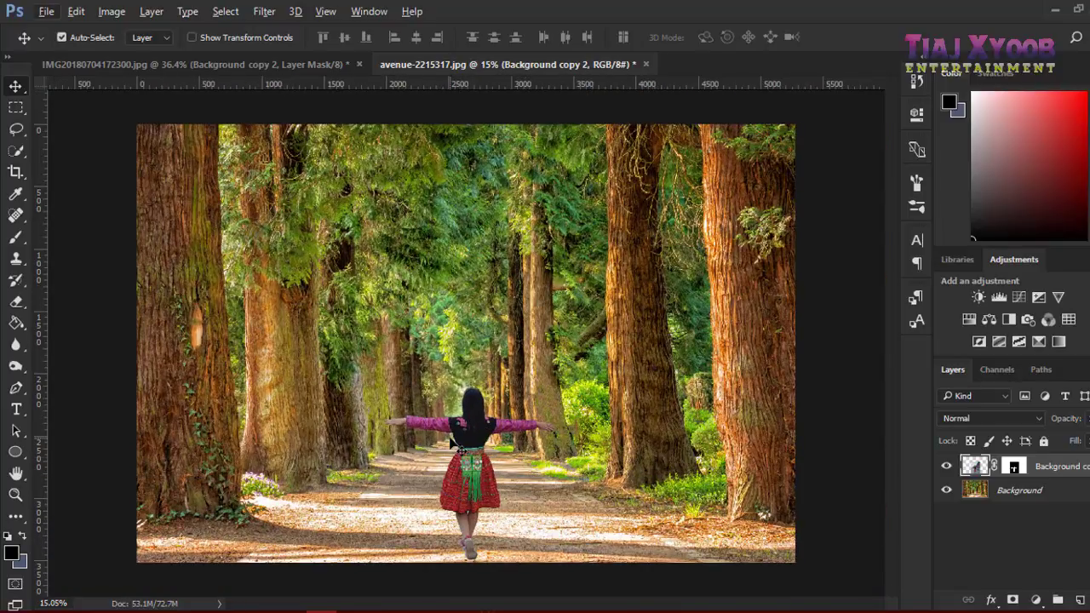
# - Bring up File > Open and go into the Saved Pictures folder
pyautogui.click(47, 11)
pyautogui.click(72, 43)
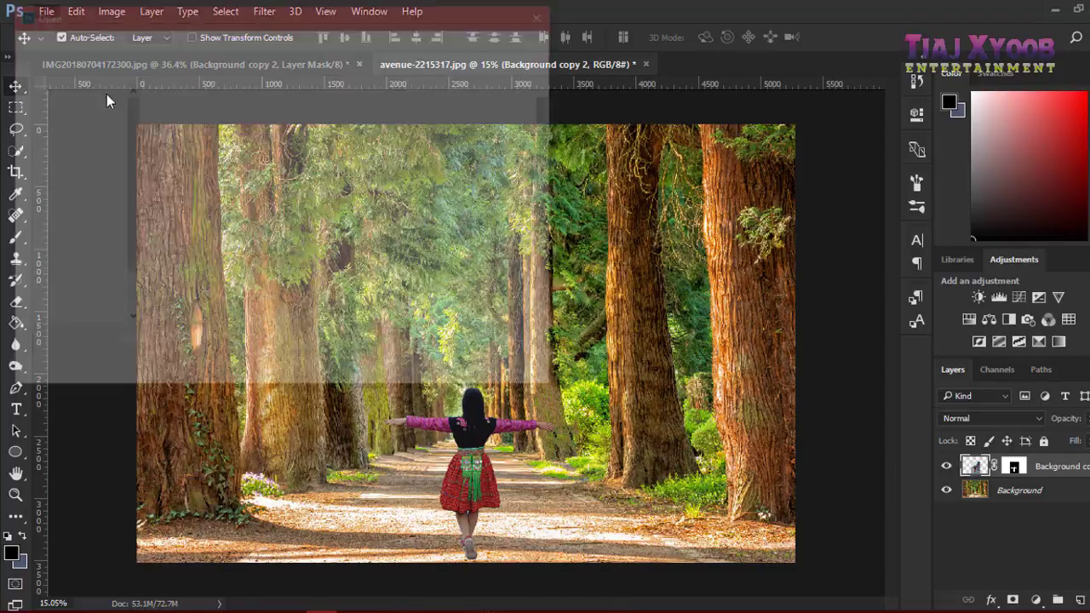
pyautogui.scroll(-3, 341, 222)
pyautogui.scroll(-5, 341, 222)
pyautogui.scroll(10, 366, 170)
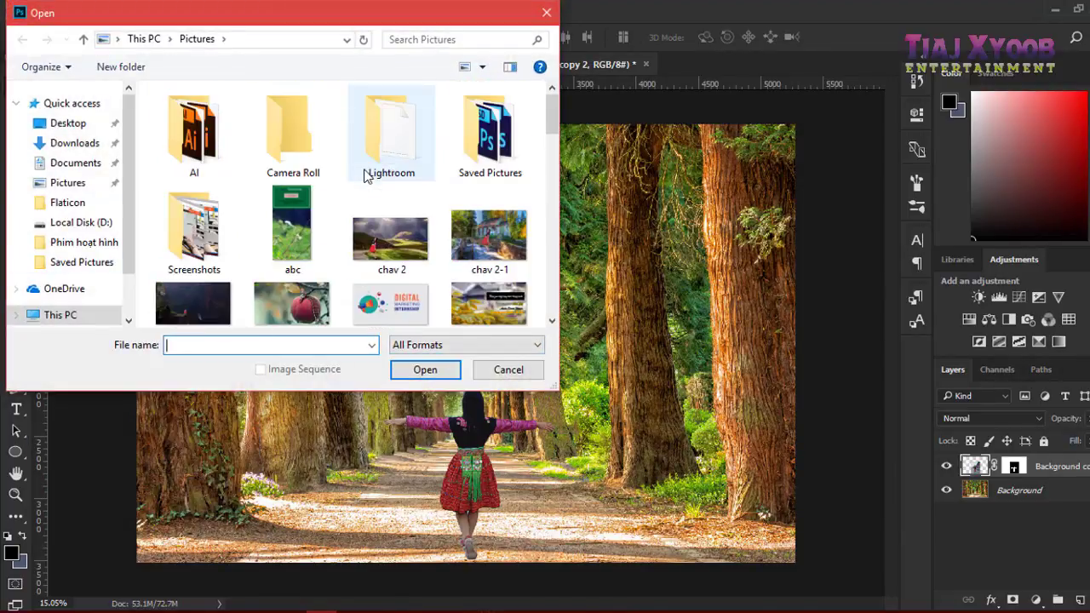
pyautogui.click(490, 127)
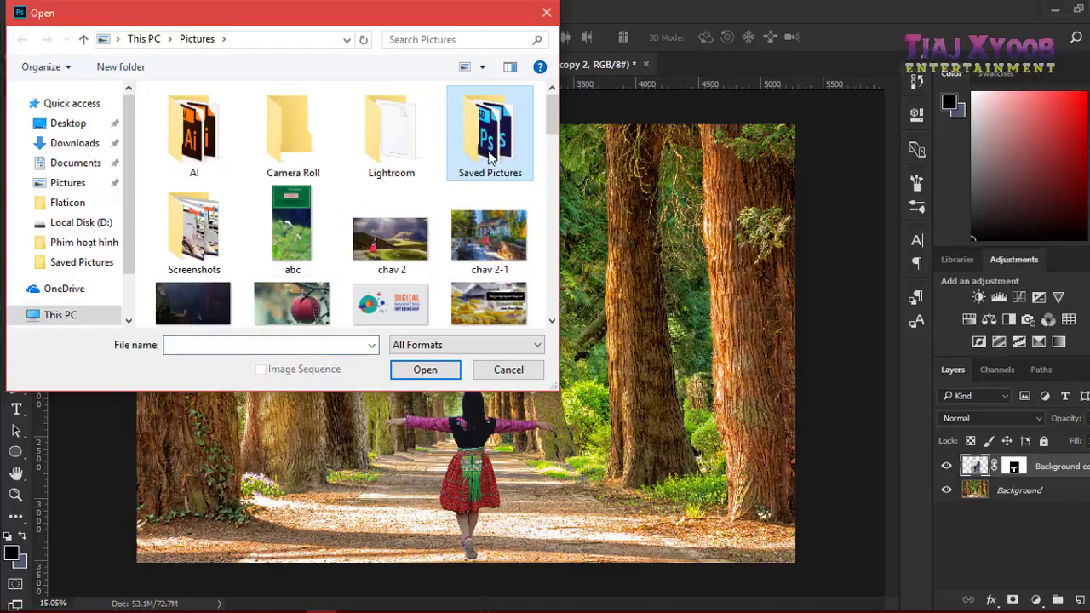
pyautogui.doubleClick(493, 158)
# - Open environment-forest-grass-142497 from Saved Pictures
pyautogui.scroll(-5, 338, 221)
pyautogui.scroll(-1, 353, 248)
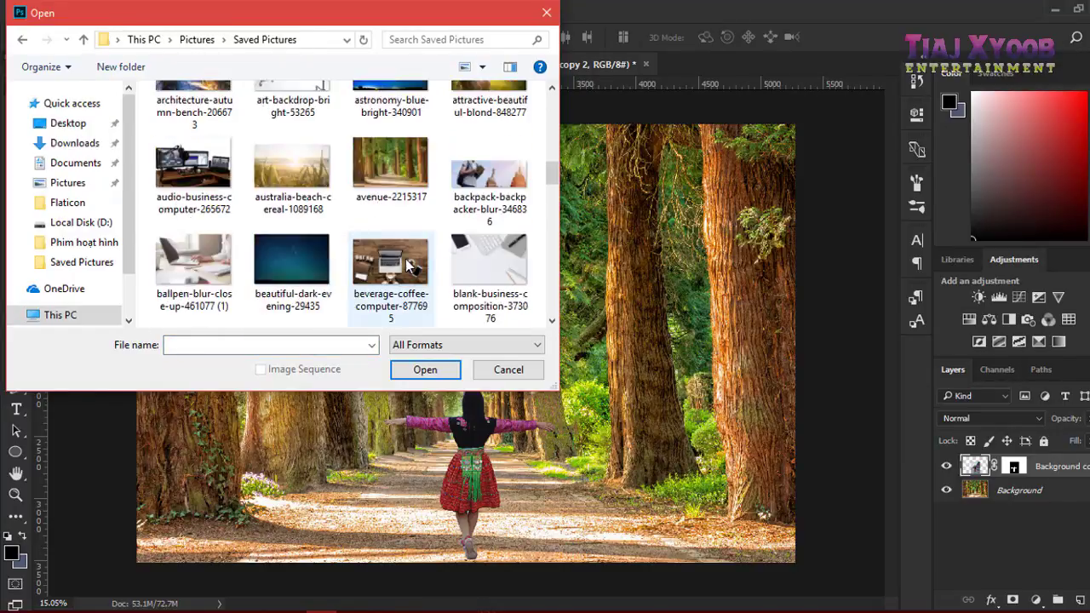
pyautogui.scroll(-2, 408, 267)
pyautogui.scroll(-3, 408, 260)
pyautogui.scroll(-3, 443, 268)
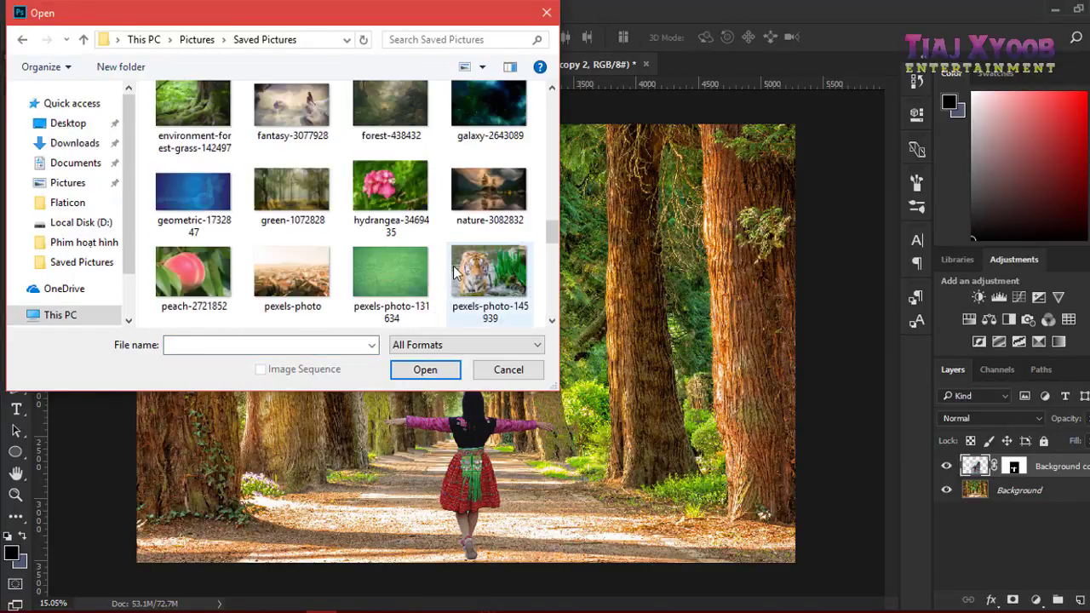
pyautogui.scroll(-3, 456, 271)
pyautogui.scroll(-1, 443, 277)
pyautogui.scroll(-3, 450, 283)
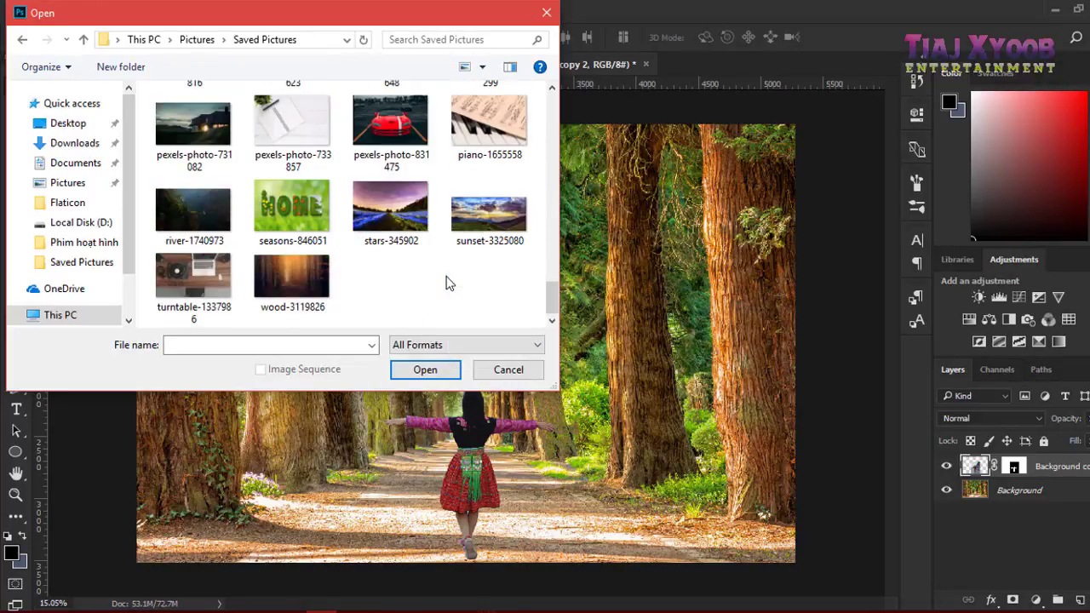
pyautogui.scroll(3, 450, 283)
pyautogui.scroll(3, 450, 283)
pyautogui.scroll(3, 449, 283)
pyautogui.scroll(3, 450, 283)
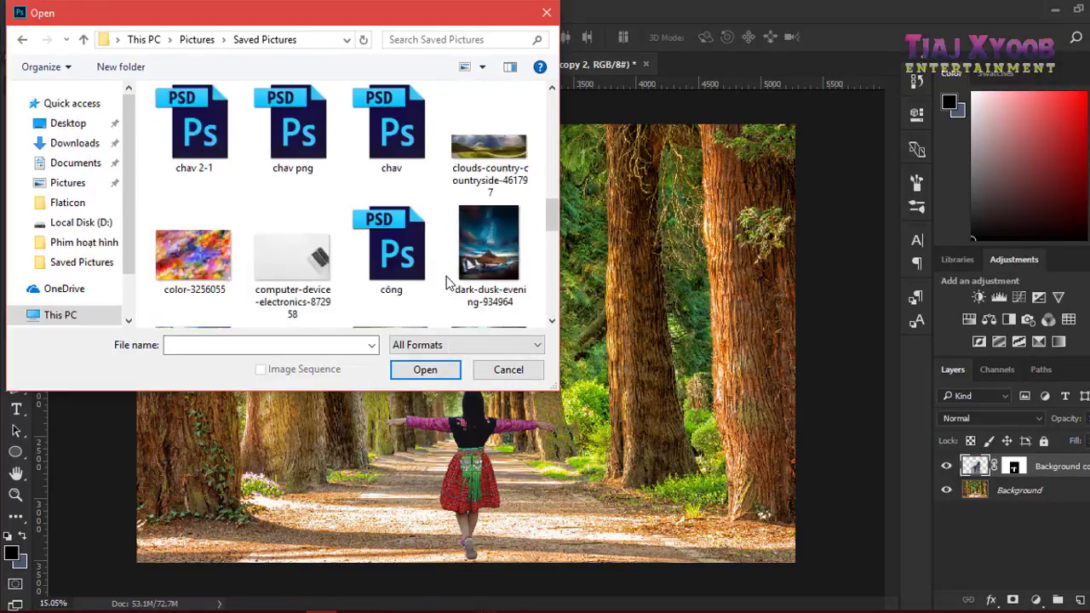
pyautogui.scroll(3, 447, 278)
pyautogui.scroll(3, 434, 276)
pyautogui.scroll(2, 425, 275)
pyautogui.scroll(2, 426, 273)
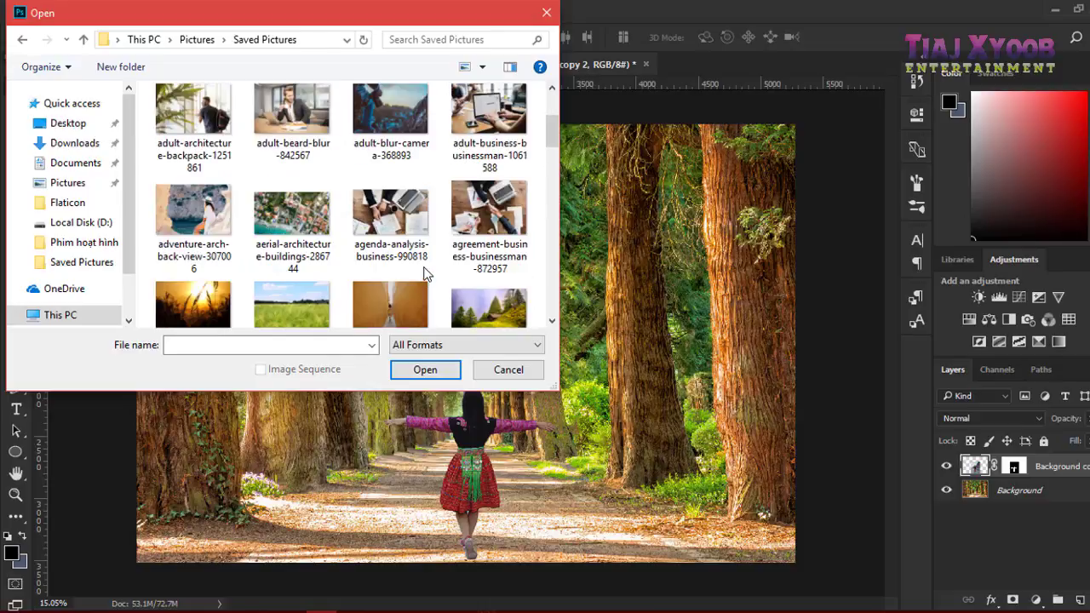
pyautogui.scroll(2, 426, 272)
pyautogui.scroll(-3, 406, 251)
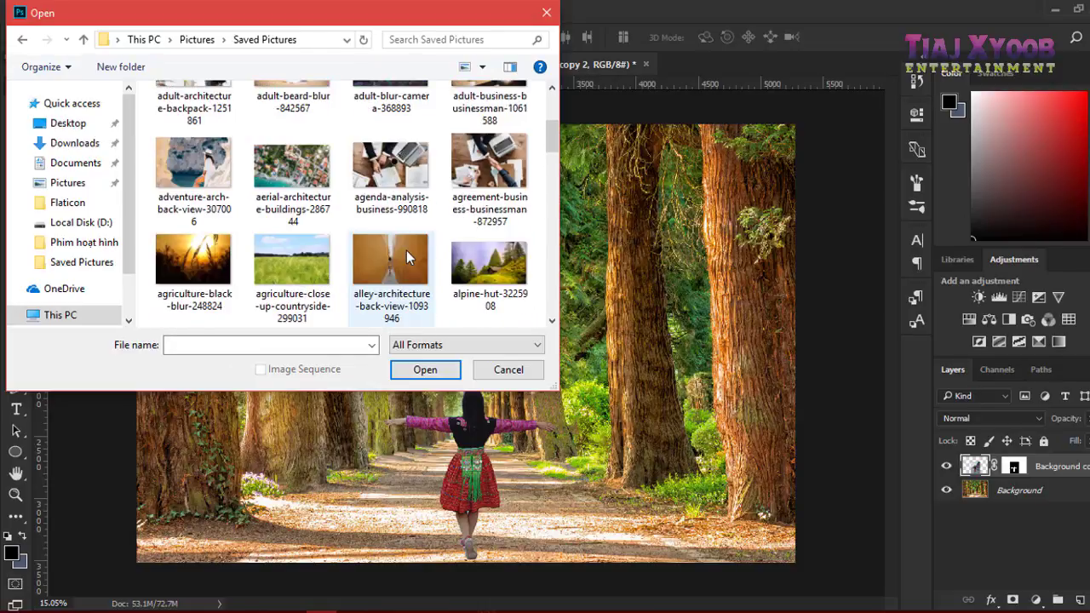
pyautogui.scroll(-1, 407, 250)
pyautogui.scroll(-2, 423, 273)
pyautogui.scroll(-3, 443, 264)
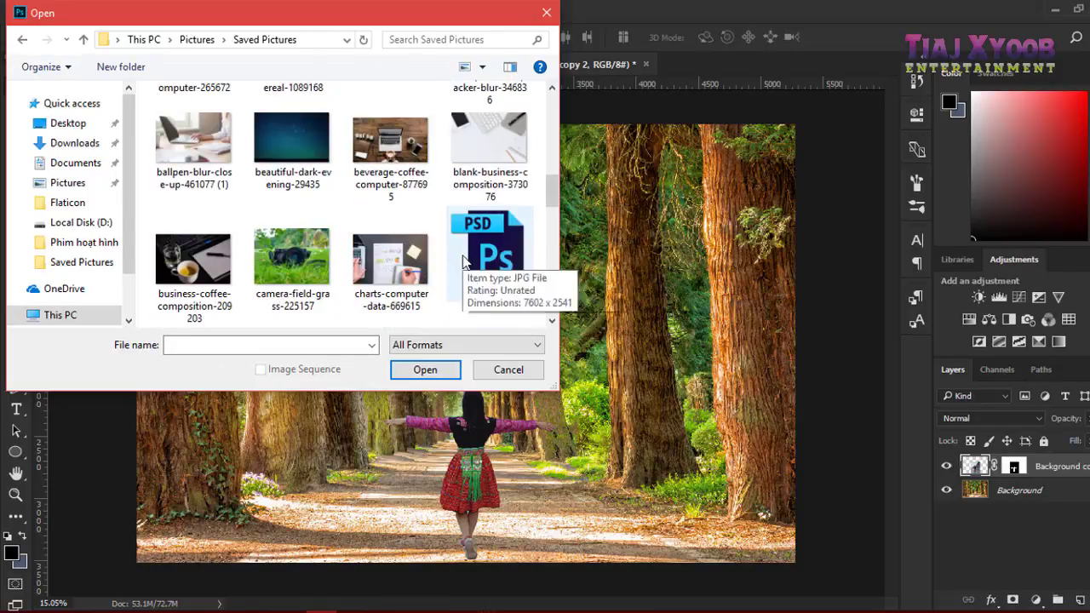
pyautogui.scroll(-1, 464, 271)
pyautogui.scroll(-1, 464, 271)
pyautogui.scroll(-1, 464, 271)
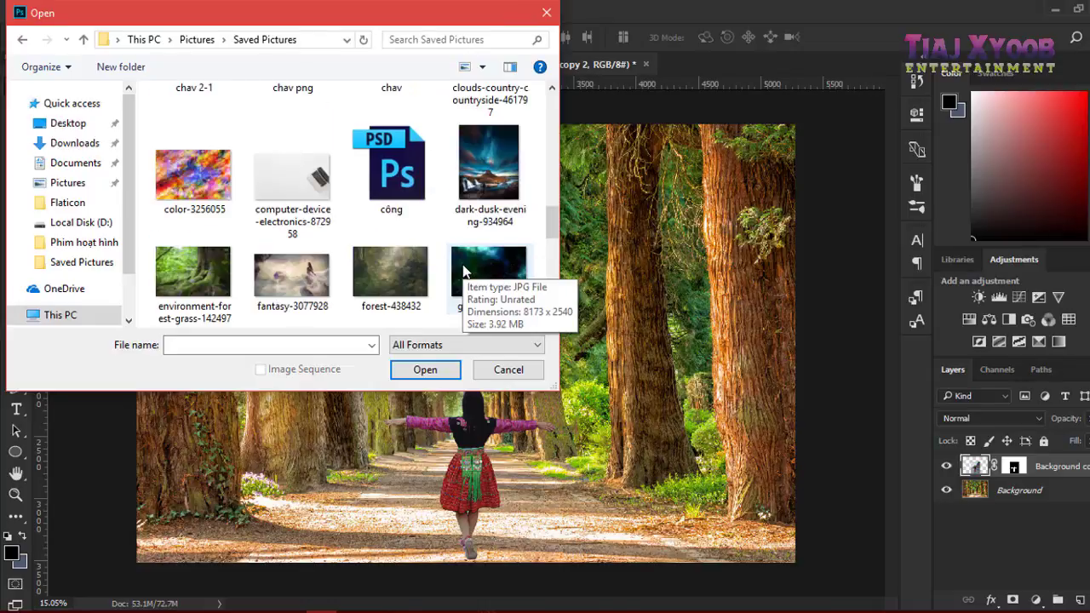
pyautogui.click(223, 277)
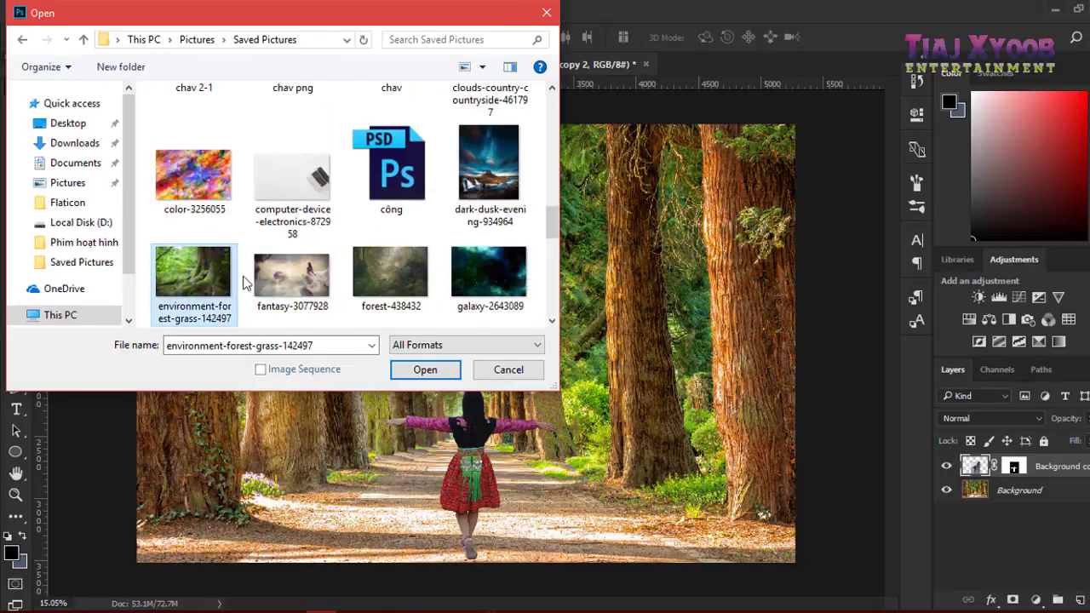
pyautogui.click(440, 369)
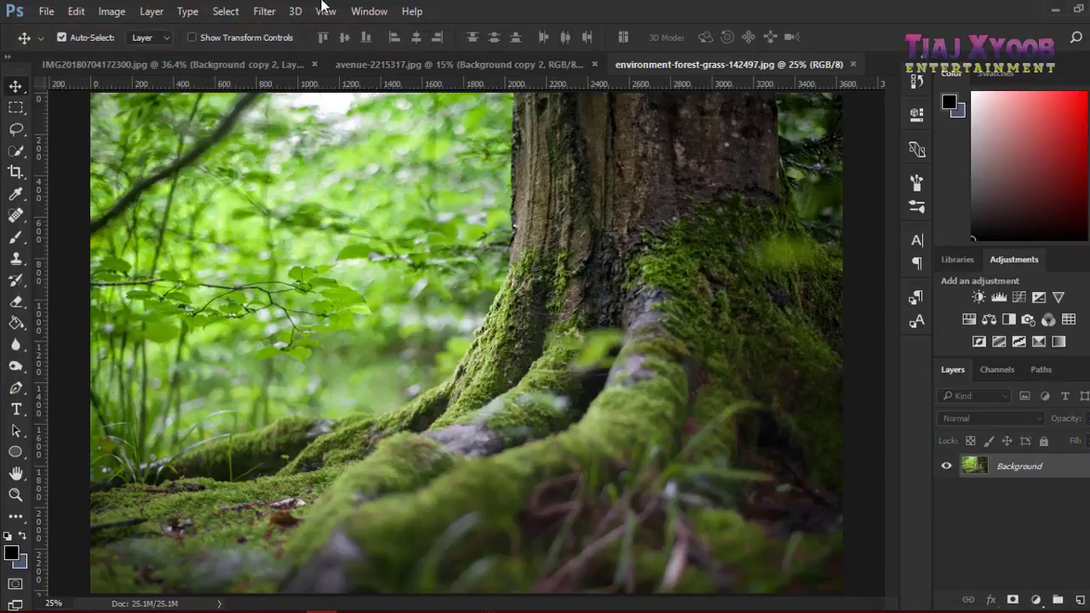
# - Drag the woman cutout into the forest photo, scale her to 51.56% and place her on the moss
pyautogui.click(236, 65)
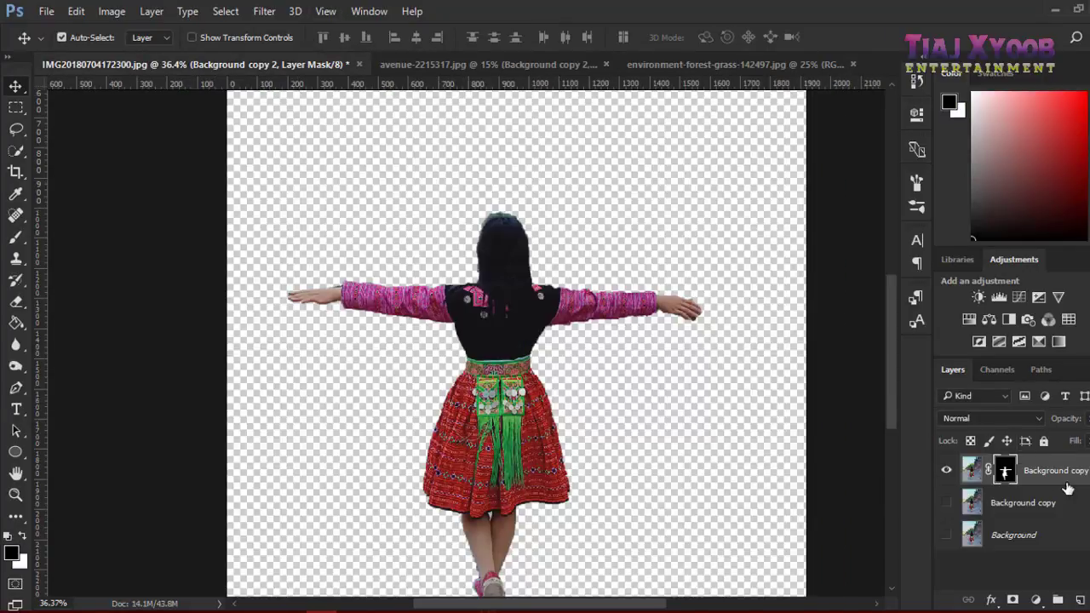
pyautogui.moveTo(475, 344)
pyautogui.mouseDown()
pyautogui.moveTo(671, 67)
pyautogui.moveTo(308, 366)
pyautogui.mouseUp()
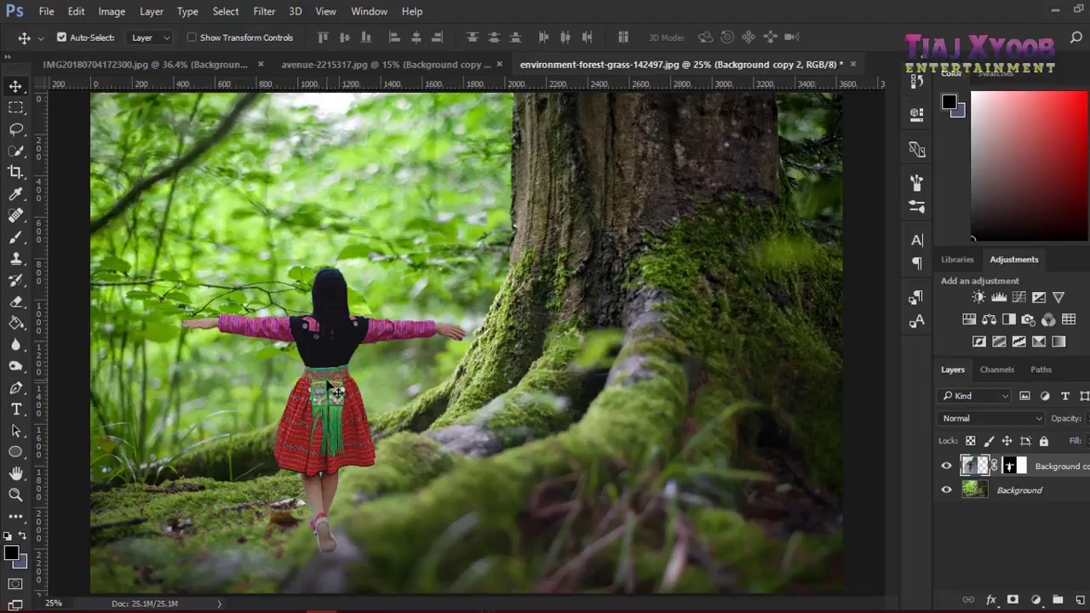
pyautogui.hotkey('ctrl', 't')
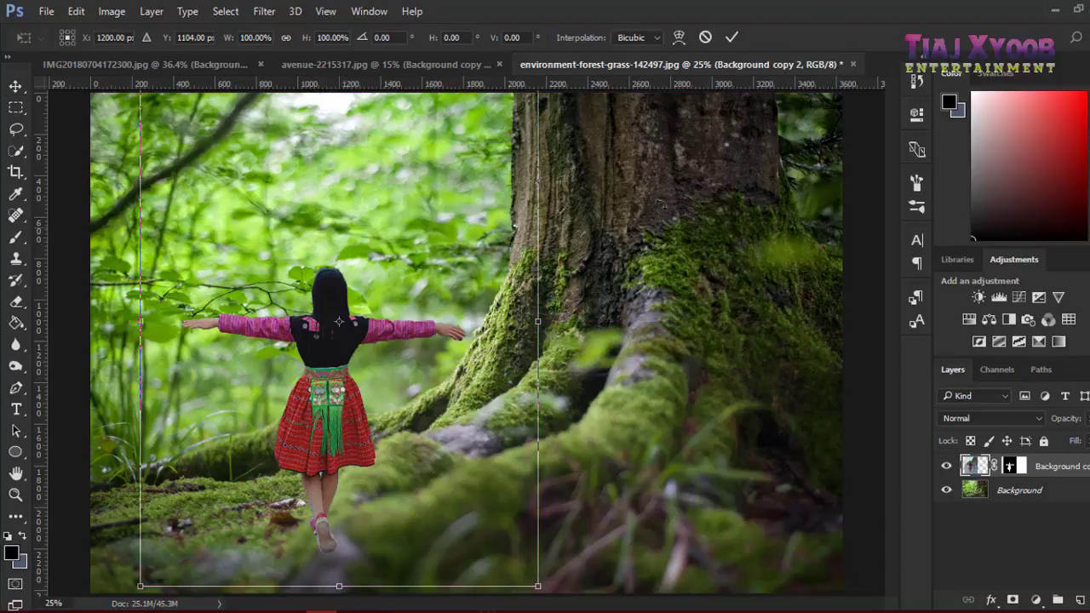
pyautogui.scroll(-2, 513, 199)
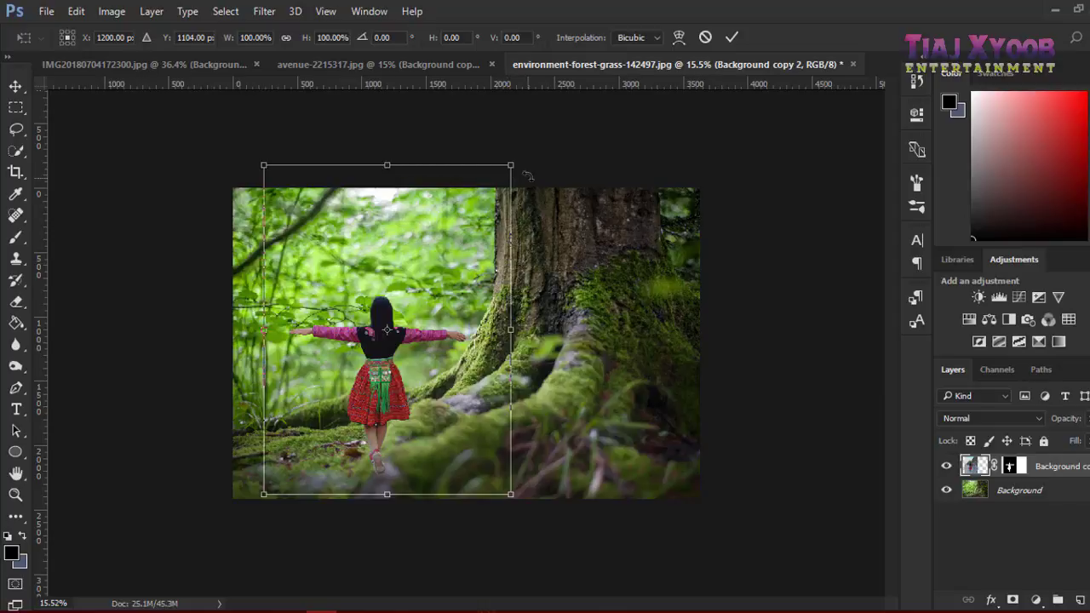
pyautogui.moveTo(512, 165); pyautogui.dragTo(392, 324)
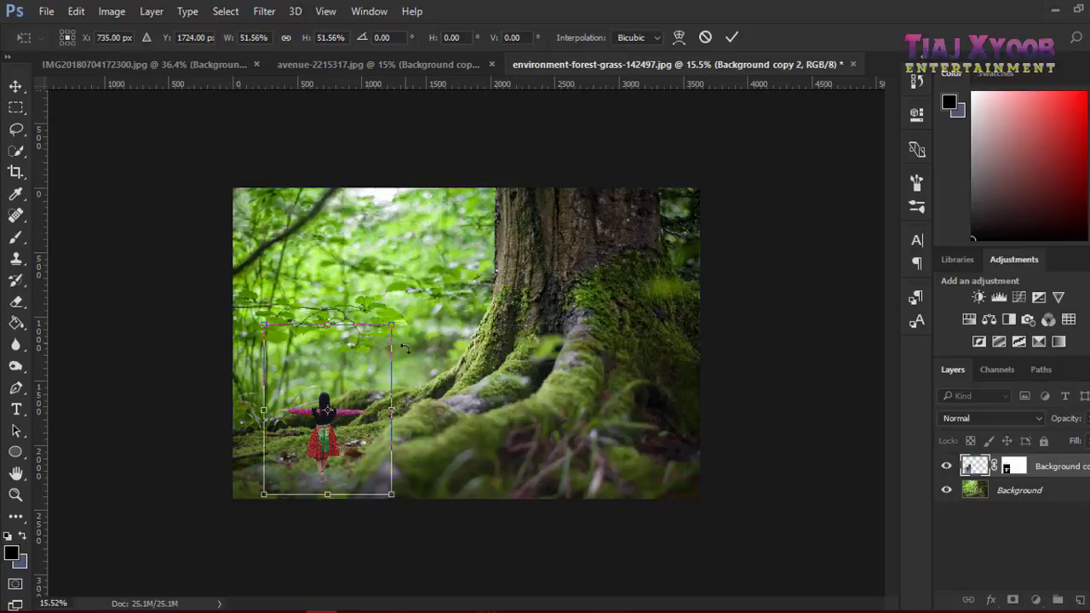
pyautogui.moveTo(328, 410)
pyautogui.mouseDown()
pyautogui.moveTo(336, 420)
pyautogui.moveTo(345, 355)
pyautogui.mouseUp()
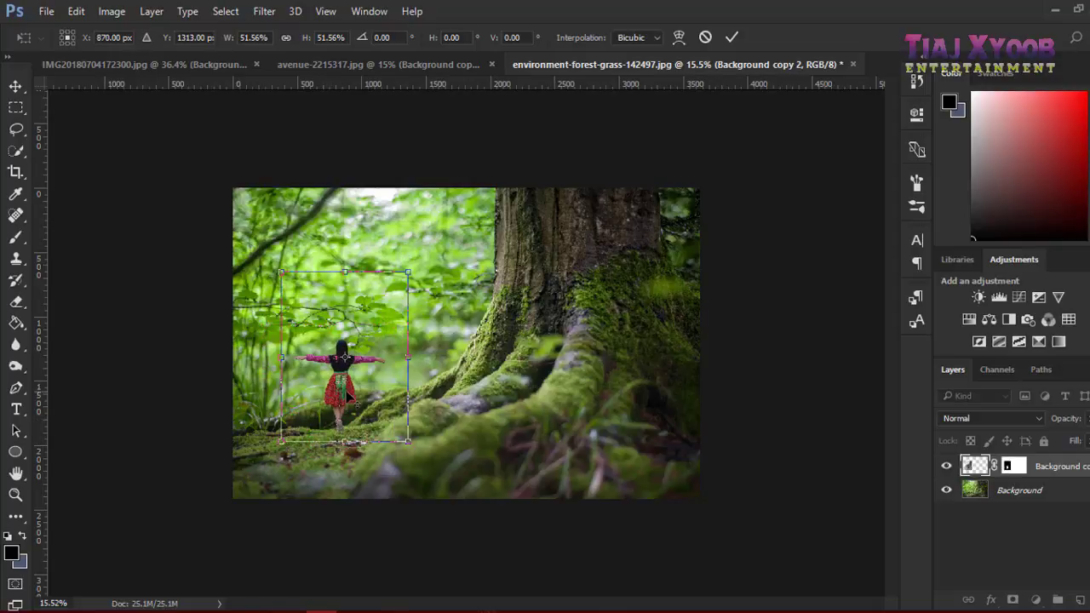
pyautogui.scroll(2, 339, 412)
pyautogui.scroll(2, 207, 451)
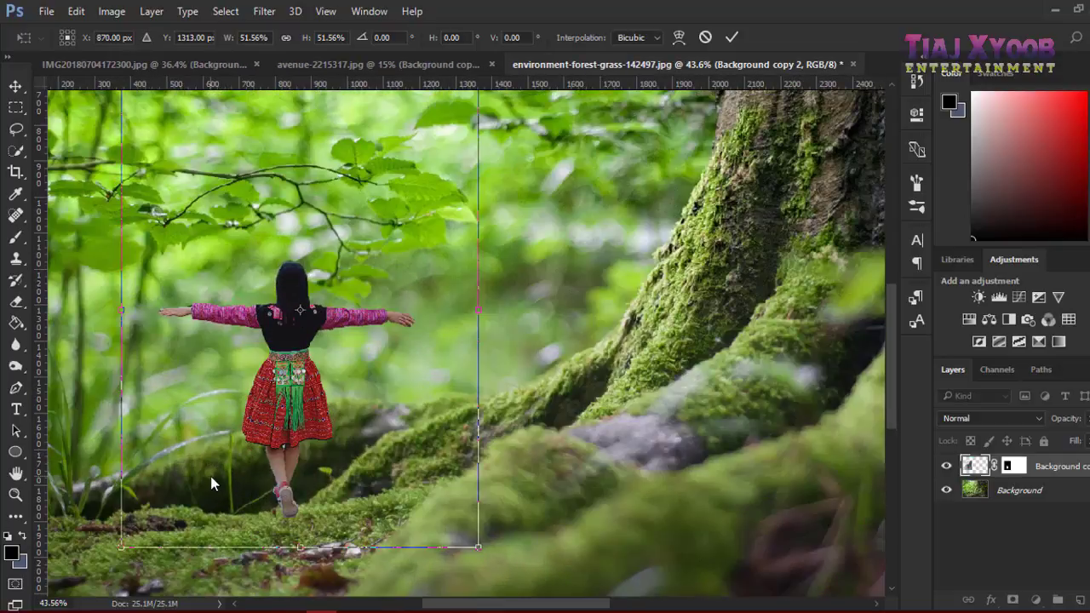
pyautogui.moveTo(302, 430); pyautogui.dragTo(324, 434)
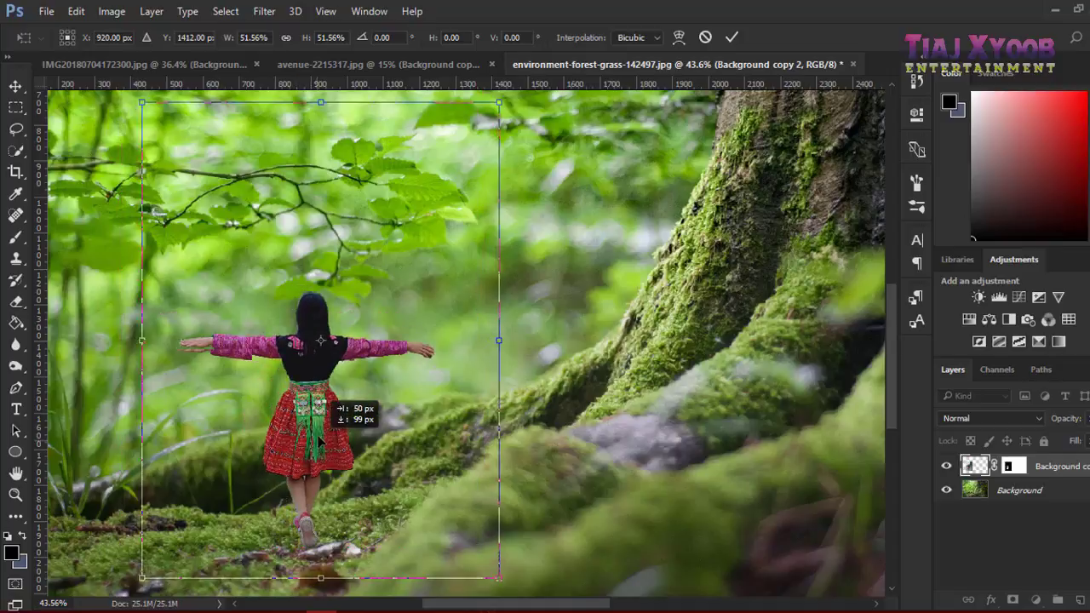
pyautogui.scroll(-2, 352, 409)
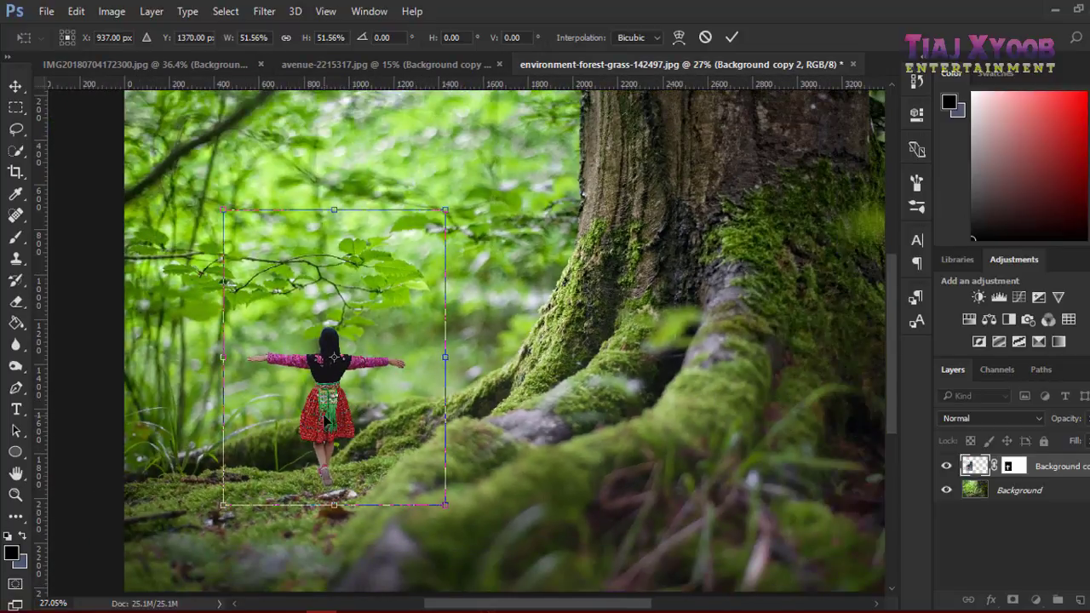
pyautogui.moveTo(323, 420); pyautogui.dragTo(326, 411)
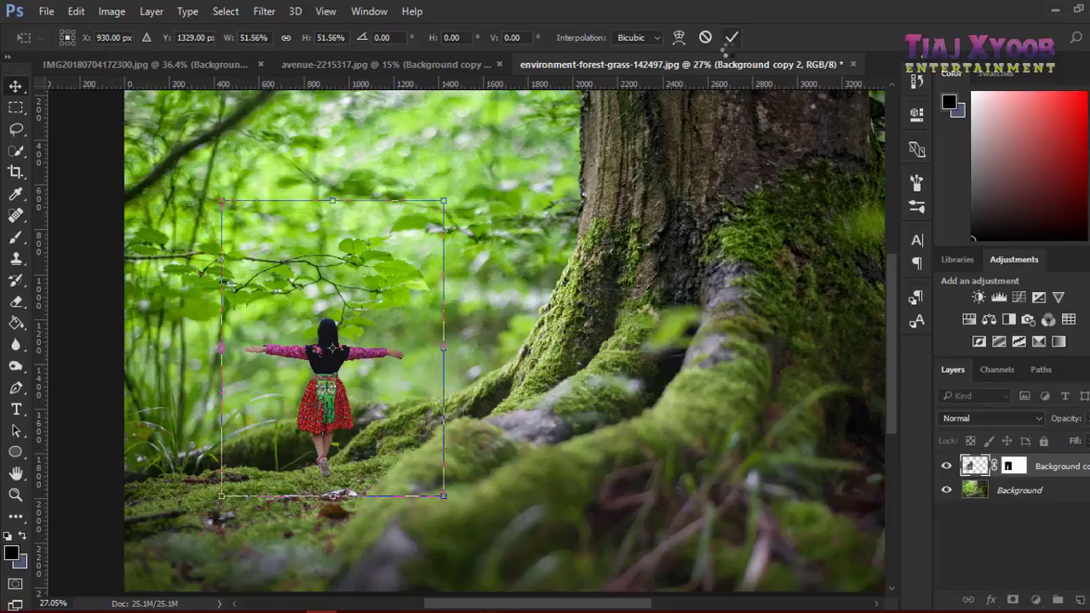
pyautogui.press('Return')
# - Move the woman cutout further left onto the moss among the ferns, away from the trunk
pyautogui.scroll(4, 361, 387)
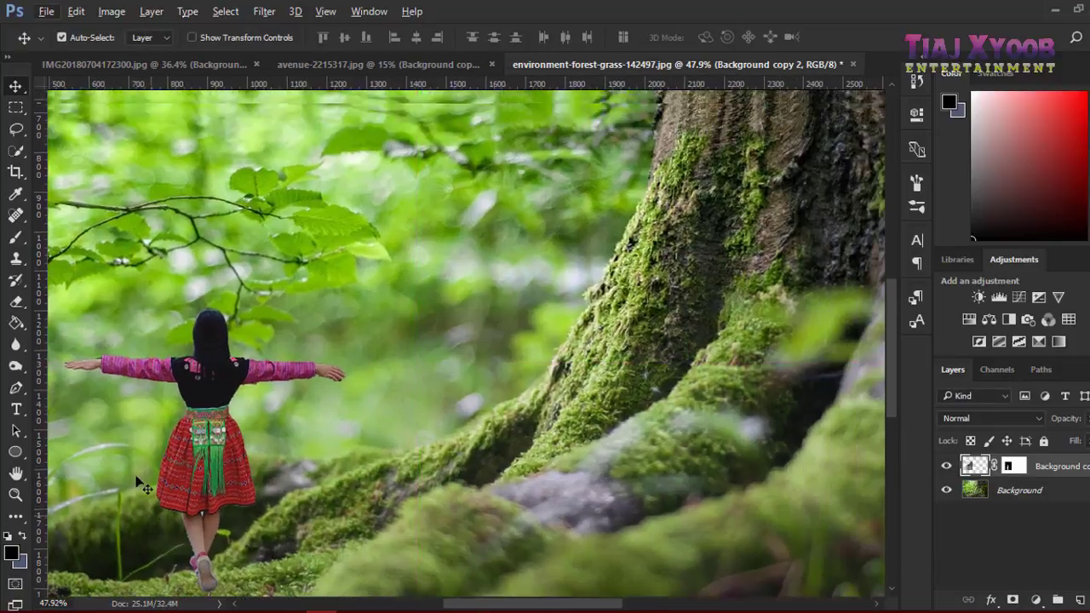
pyautogui.hscroll(-3, 137, 481)
pyautogui.scroll(-3, 133, 479)
pyautogui.scroll(-3, 136, 477)
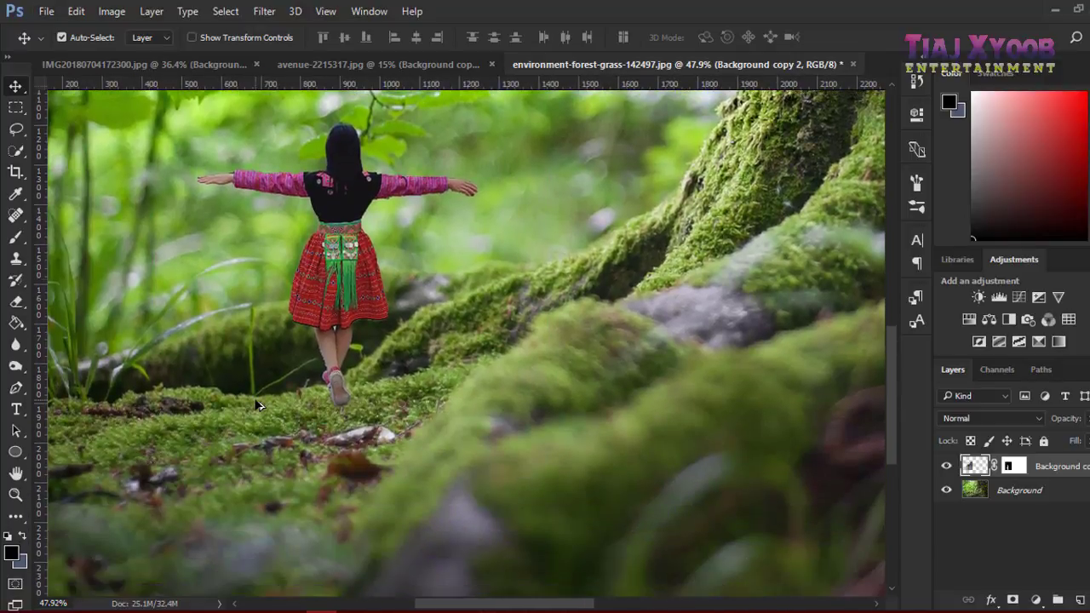
pyautogui.scroll(-2, 285, 396)
pyautogui.scroll(-2, 290, 392)
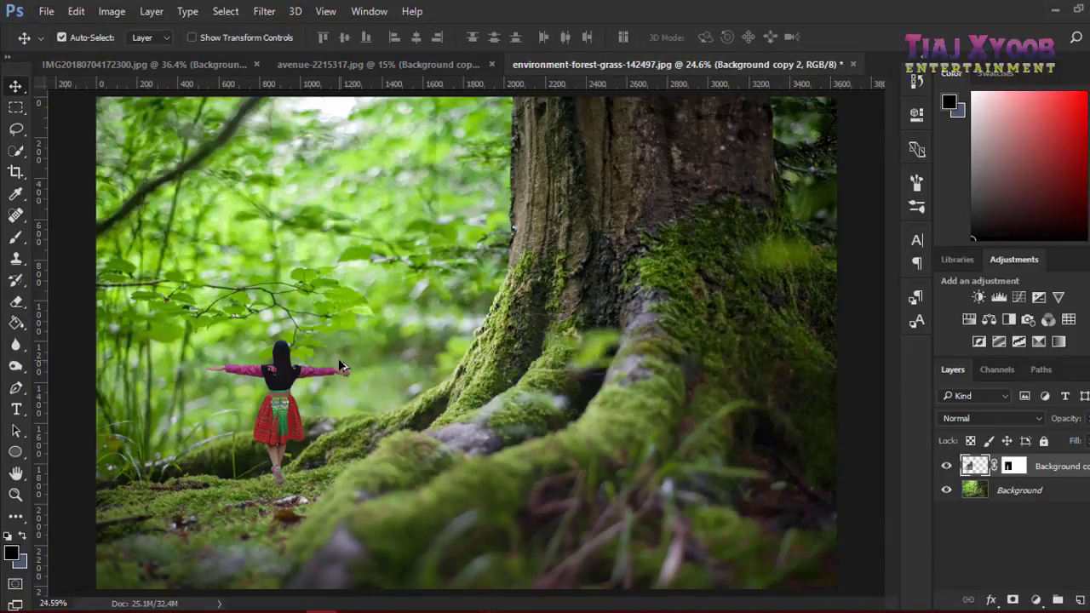
pyautogui.moveTo(275, 423)
pyautogui.mouseDown()
pyautogui.moveTo(375, 385)
pyautogui.moveTo(442, 381)
pyautogui.moveTo(429, 378)
pyautogui.mouseUp()
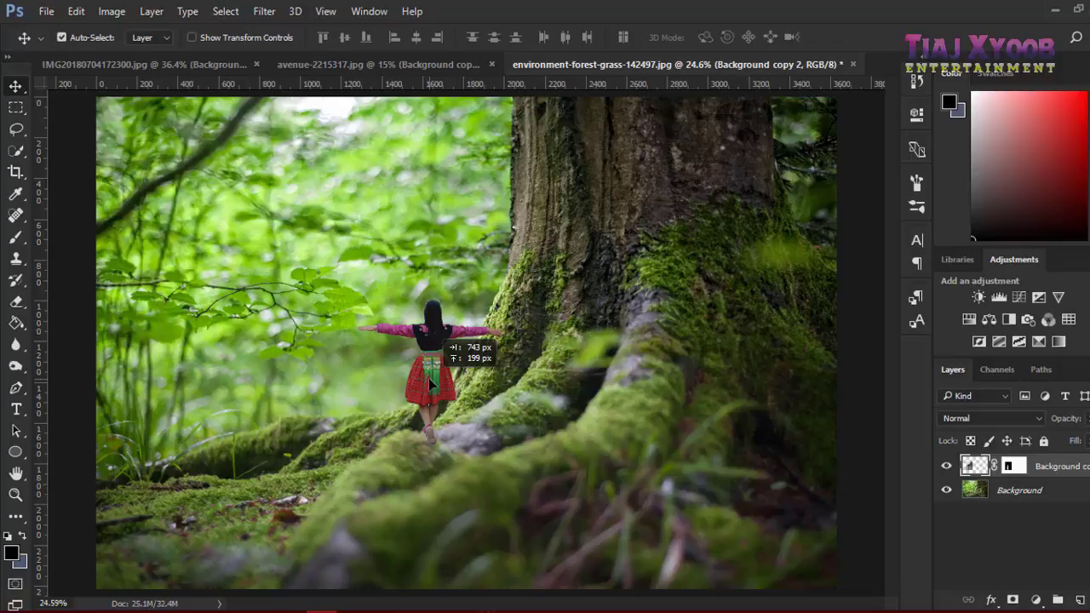
pyautogui.moveTo(428, 377); pyautogui.dragTo(425, 380)
pyautogui.moveTo(309, 407); pyautogui.dragTo(271, 426)
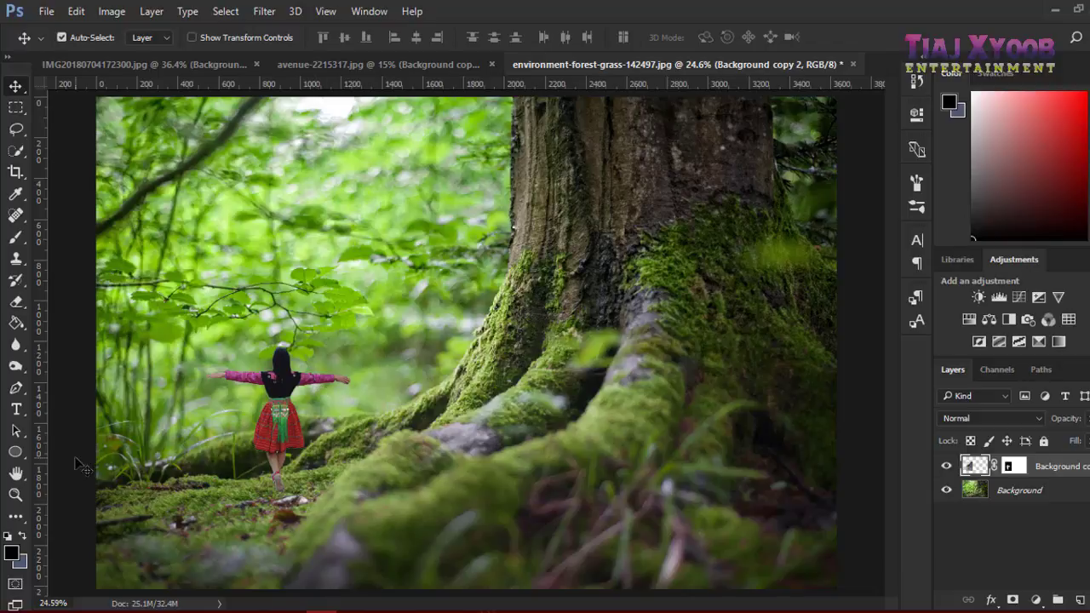
pyautogui.scroll(3, 281, 378)
pyautogui.scroll(1, 281, 378)
pyautogui.scroll(1, 269, 439)
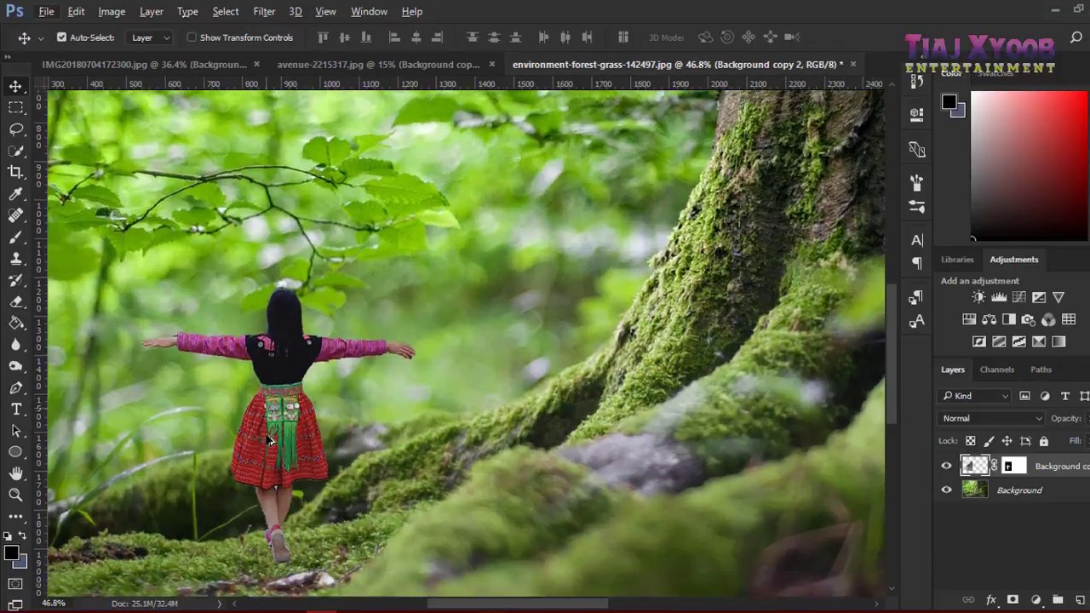
pyautogui.scroll(-2, 270, 439)
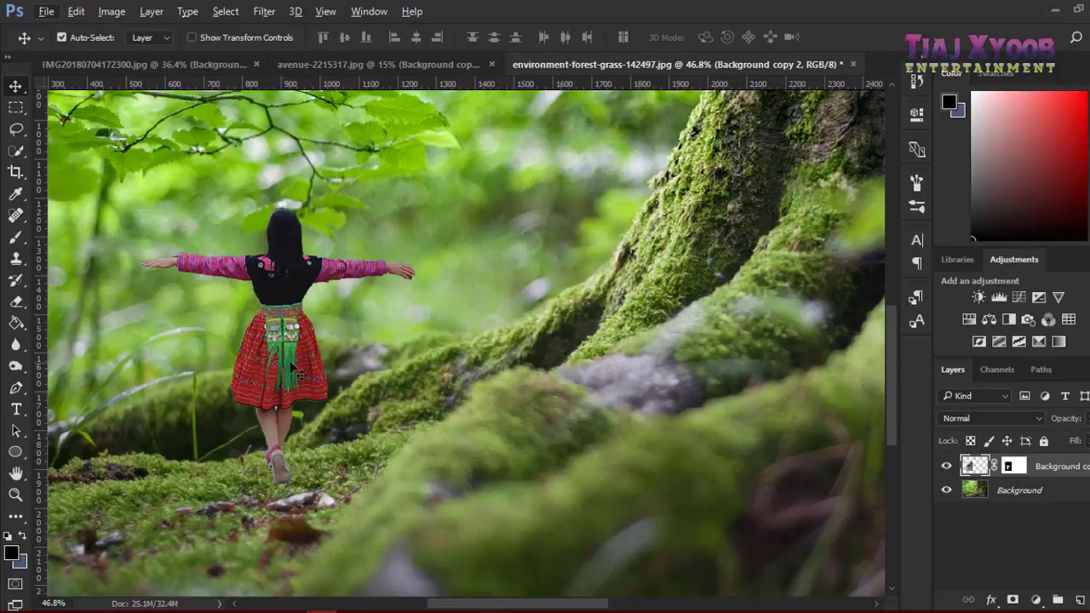
pyautogui.scroll(-1, 397, 368)
pyautogui.scroll(1, 374, 375)
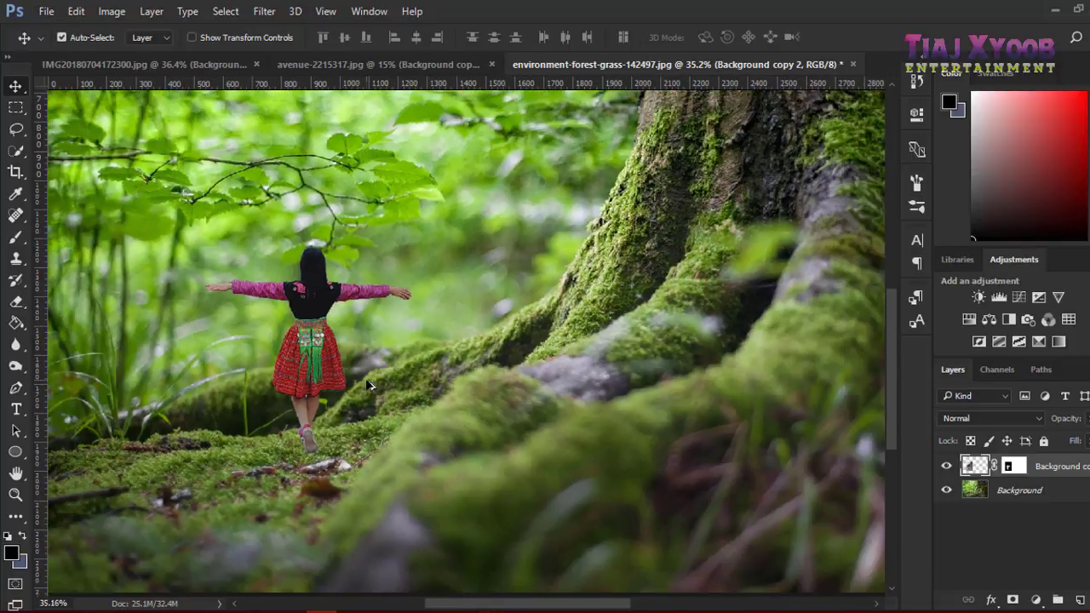
pyautogui.scroll(-1, 363, 381)
pyautogui.scroll(1, 363, 380)
pyautogui.scroll(-1, 363, 380)
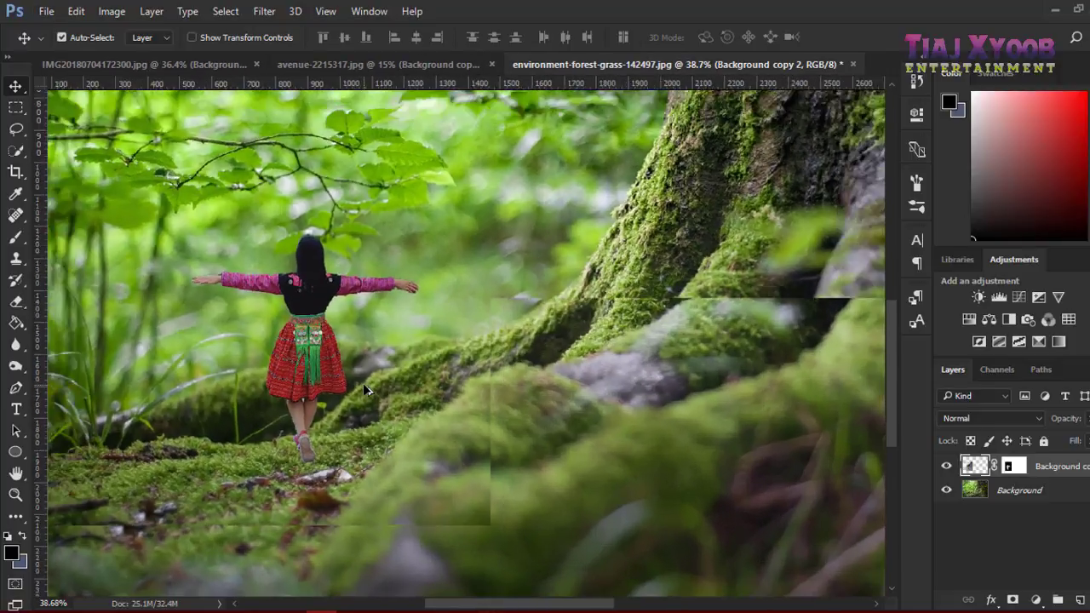
# - Switch to the avenue-2215317.jpg document and zoom in and out to inspect the woman on the path
pyautogui.click(353, 64)
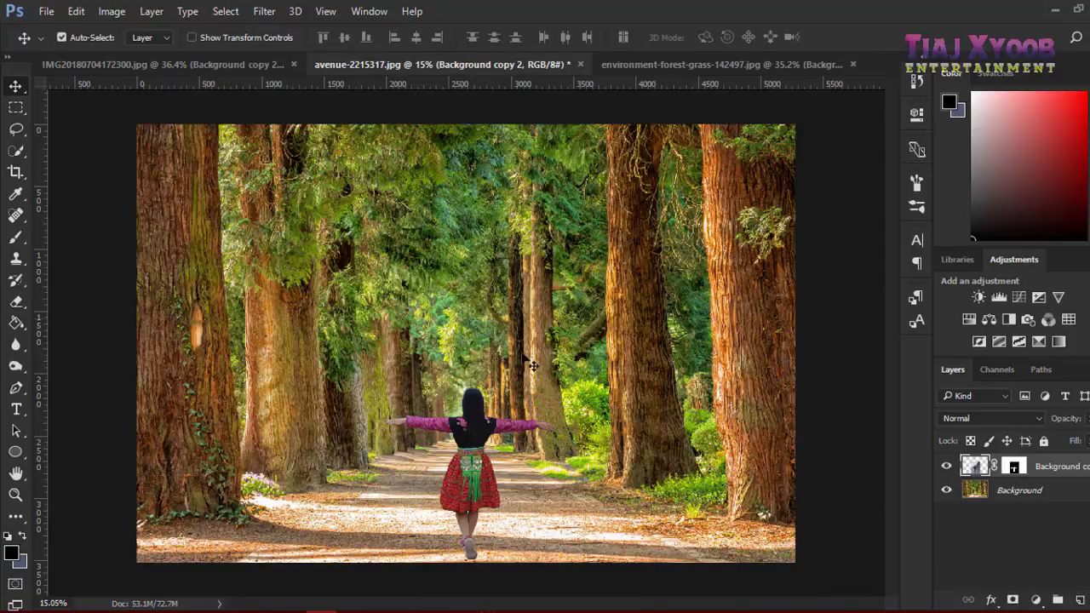
pyautogui.scroll(1, 522, 466)
pyautogui.scroll(1, 522, 467)
pyautogui.scroll(-2, 522, 467)
pyautogui.scroll(1, 522, 466)
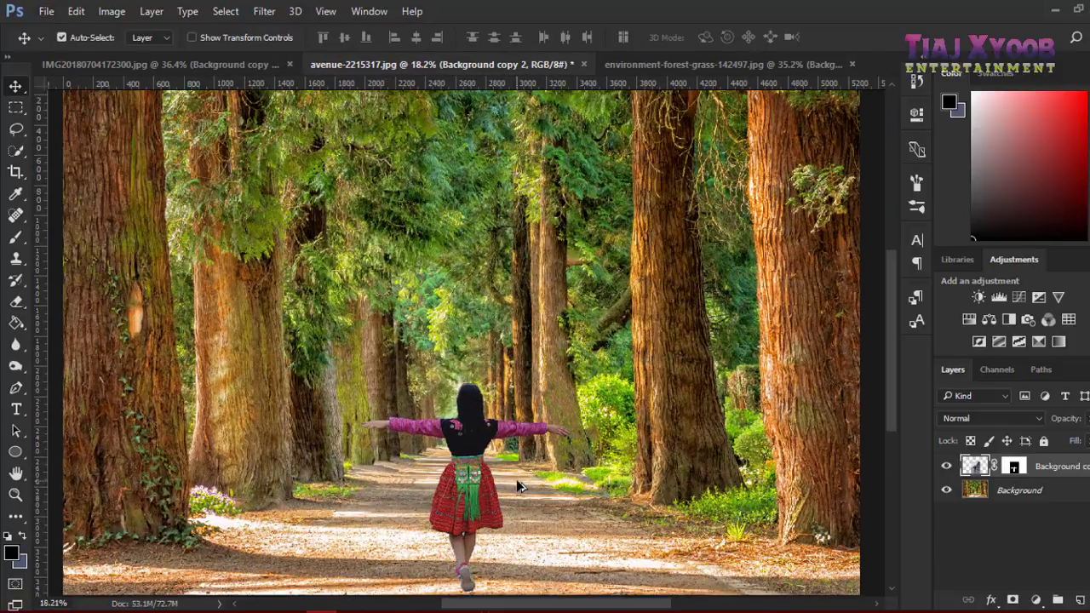
pyautogui.scroll(-1, 518, 486)
pyautogui.scroll(1, 480, 464)
pyautogui.scroll(-1, 480, 464)
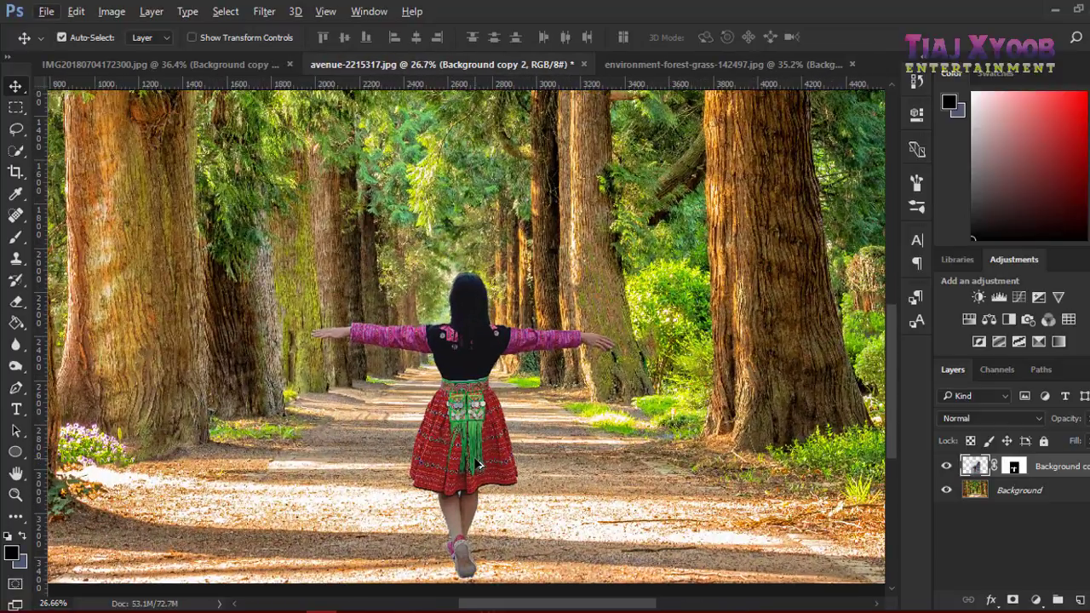
pyautogui.scroll(-1, 480, 465)
pyautogui.scroll(-1, 480, 464)
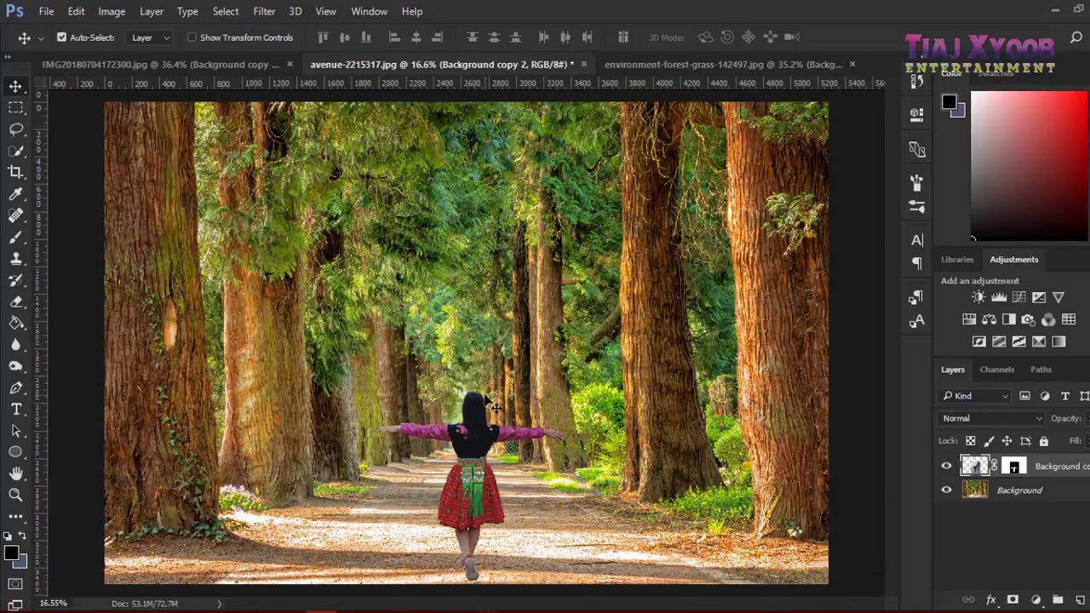
pyautogui.scroll(1, 489, 407)
pyautogui.scroll(-2, 469, 426)
pyautogui.scroll(2, 464, 428)
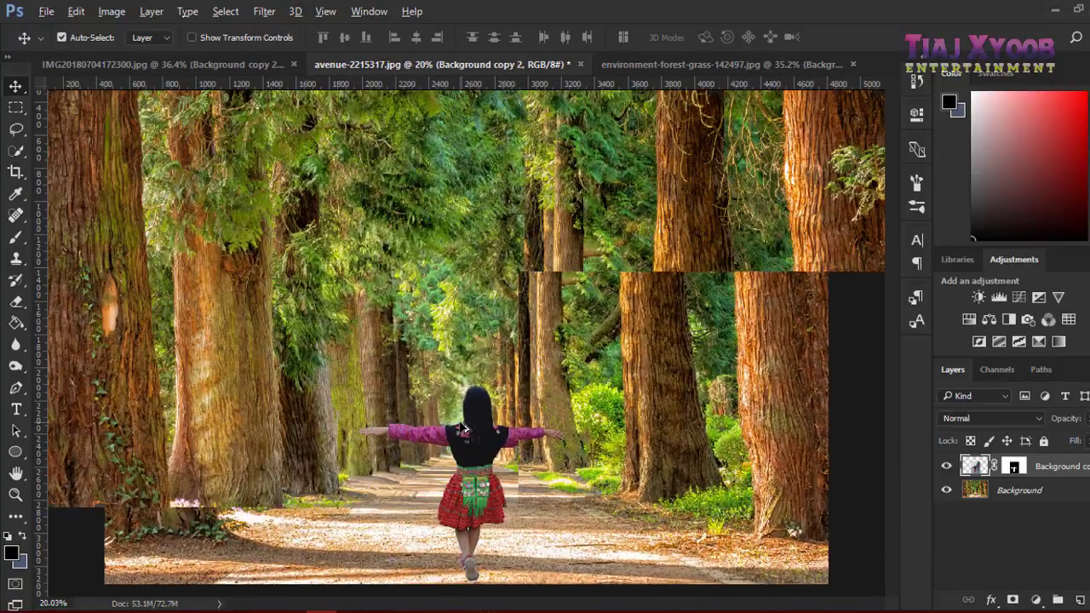
pyautogui.scroll(1, 463, 433)
pyautogui.scroll(2, 460, 437)
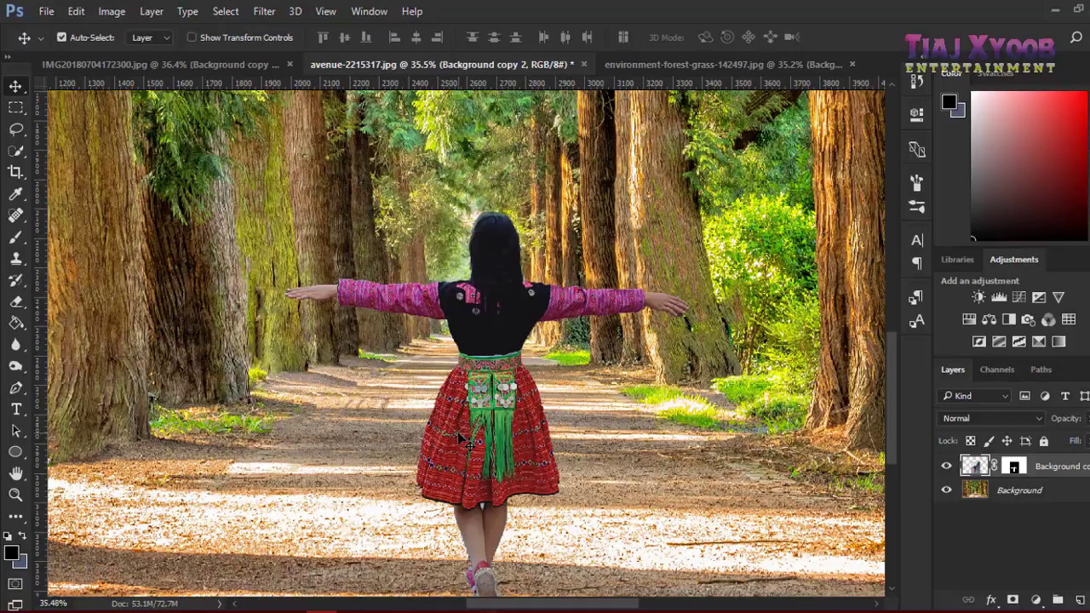
pyautogui.scroll(-2, 460, 437)
pyautogui.scroll(-1, 460, 437)
pyautogui.scroll(1, 460, 438)
pyautogui.scroll(2, 460, 438)
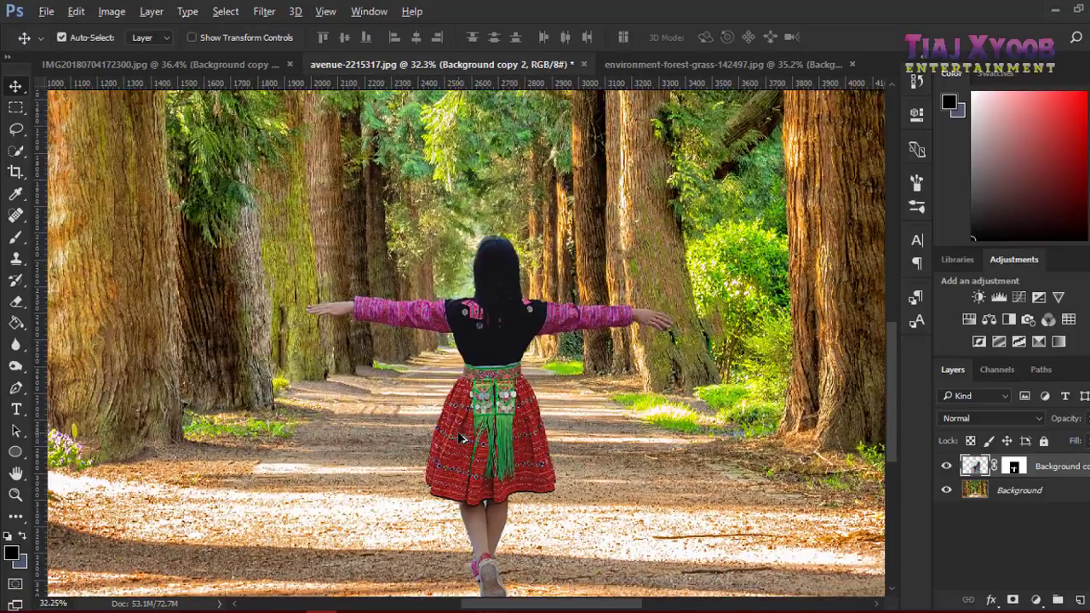
pyautogui.scroll(-1, 460, 439)
pyautogui.scroll(-2, 464, 438)
pyautogui.scroll(-2, 466, 436)
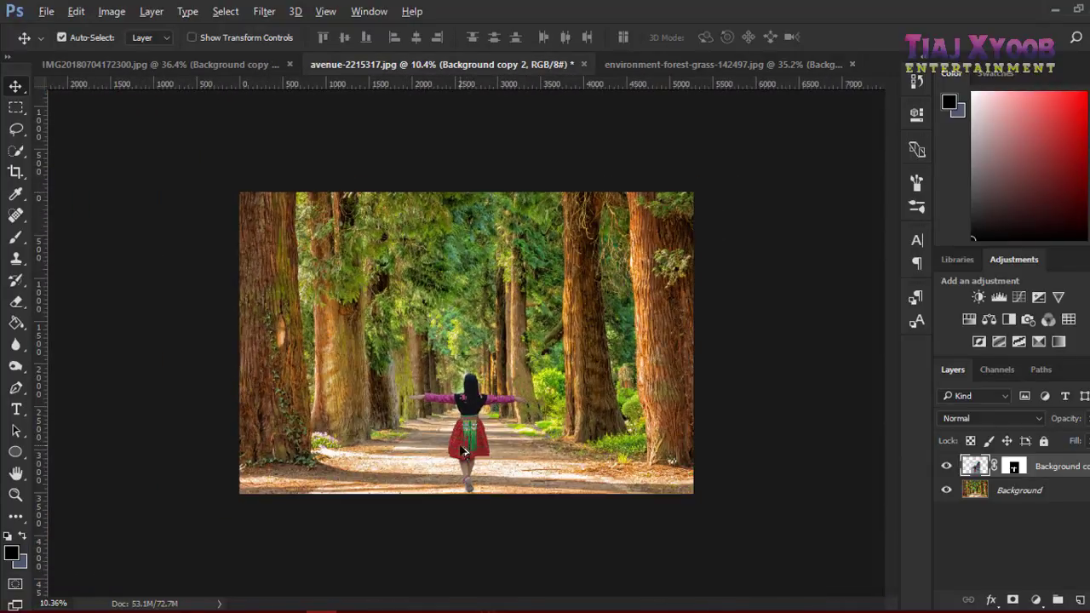
pyautogui.scroll(2, 469, 433)
pyautogui.scroll(3, 470, 432)
pyautogui.scroll(-1, 470, 435)
pyautogui.scroll(5, 471, 436)
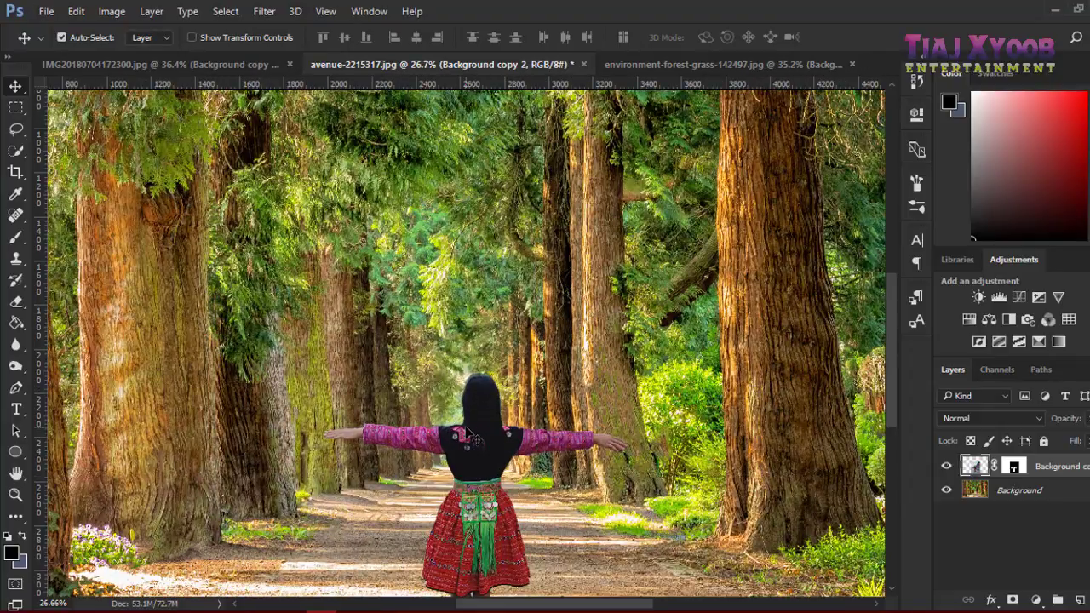
pyautogui.scroll(-2, 470, 437)
pyautogui.scroll(-3, 603, 423)
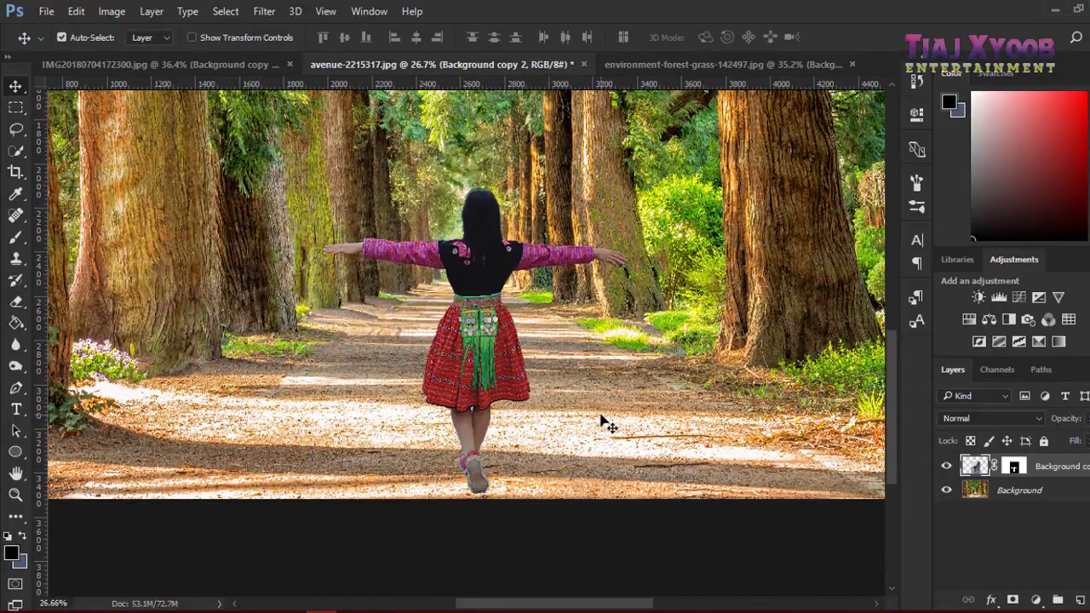
pyautogui.scroll(1, 601, 405)
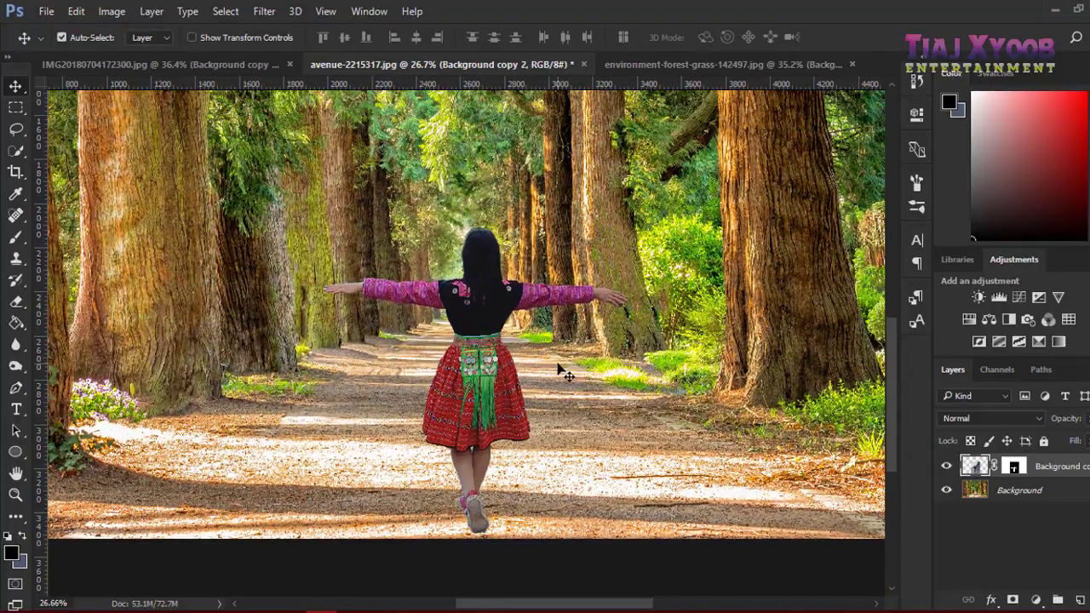
pyautogui.scroll(-1, 559, 370)
pyautogui.scroll(-3, 558, 370)
pyautogui.scroll(-1, 559, 371)
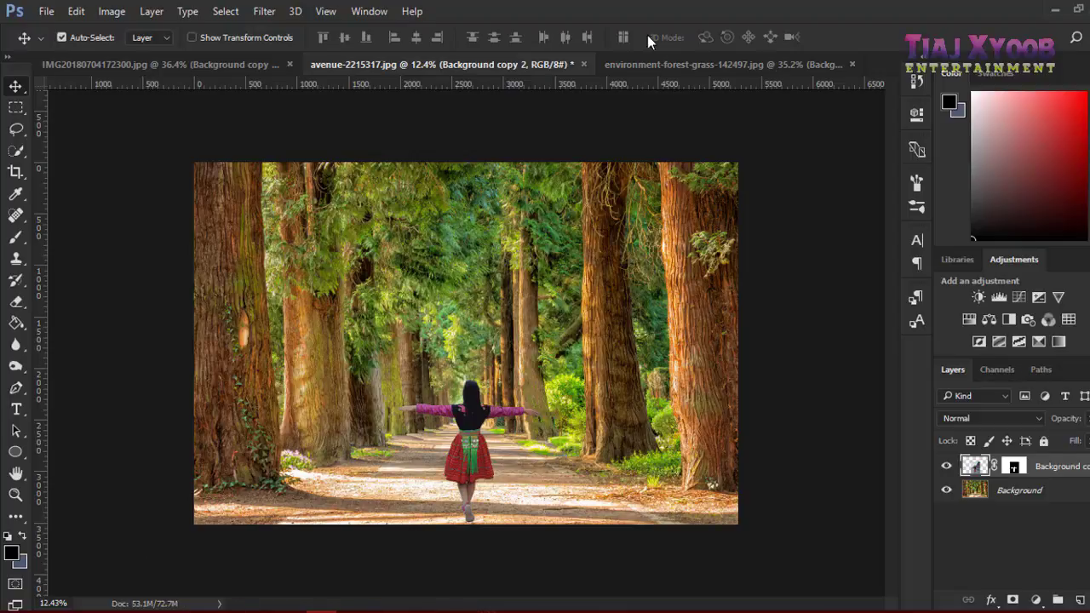
pyautogui.click(673, 58)
pyautogui.scroll(2, 397, 319)
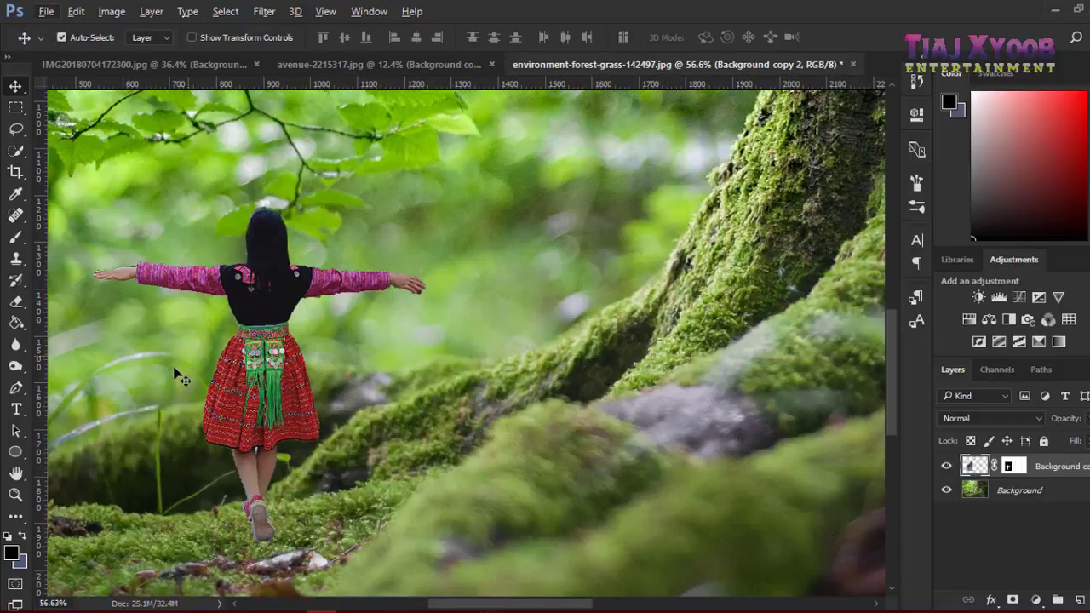
pyautogui.scroll(2, 175, 378)
pyautogui.scroll(2, 174, 382)
pyautogui.scroll(-3, 176, 381)
pyautogui.scroll(-4, 180, 366)
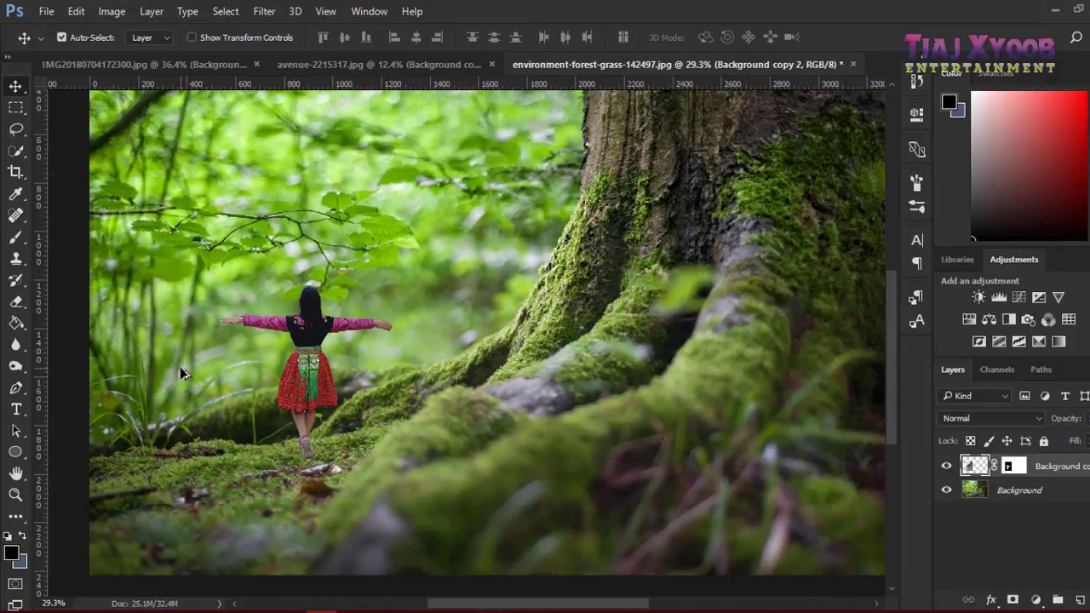
pyautogui.press('ctrl')
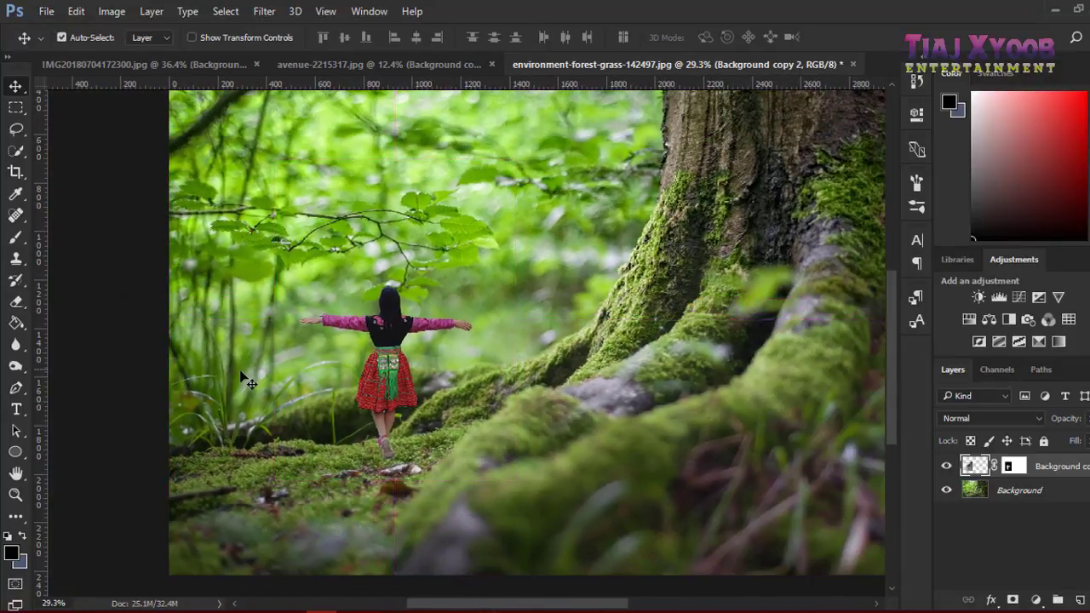
pyautogui.scroll(-1, 354, 385)
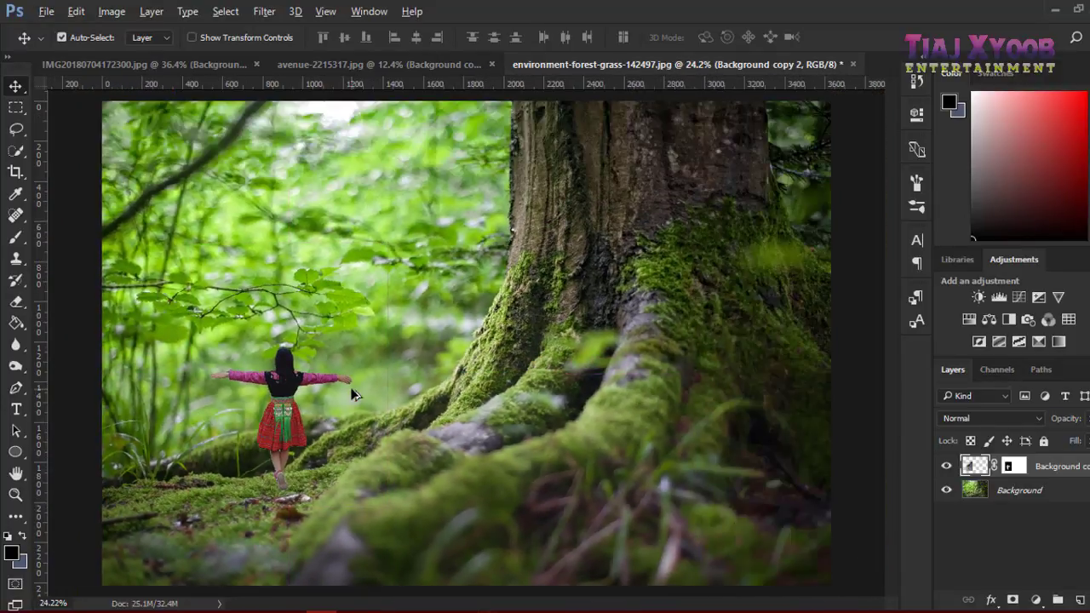
pyautogui.click(407, 64)
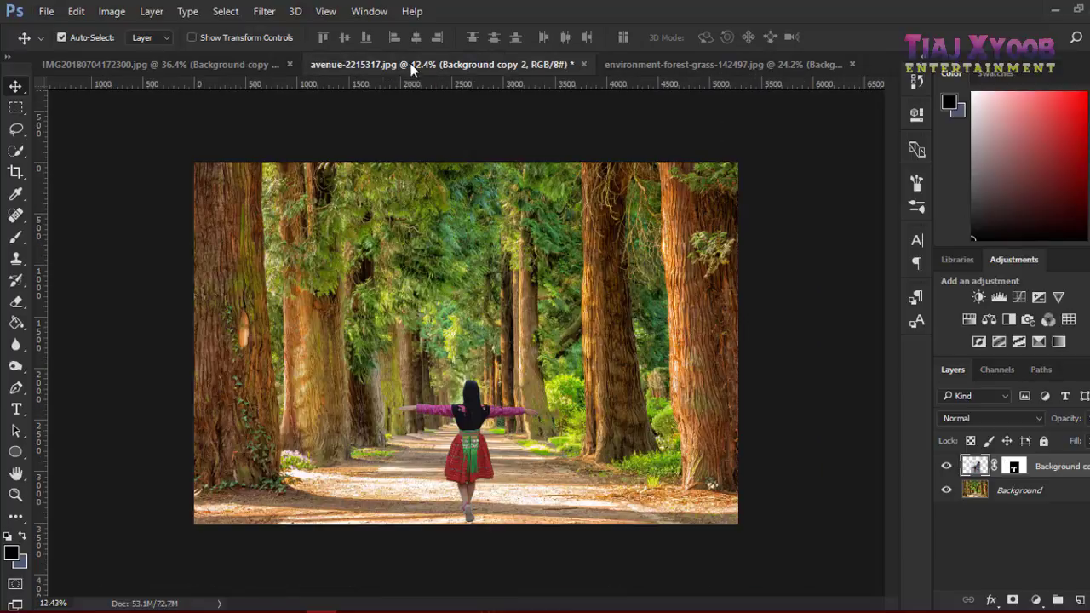
pyautogui.click(734, 66)
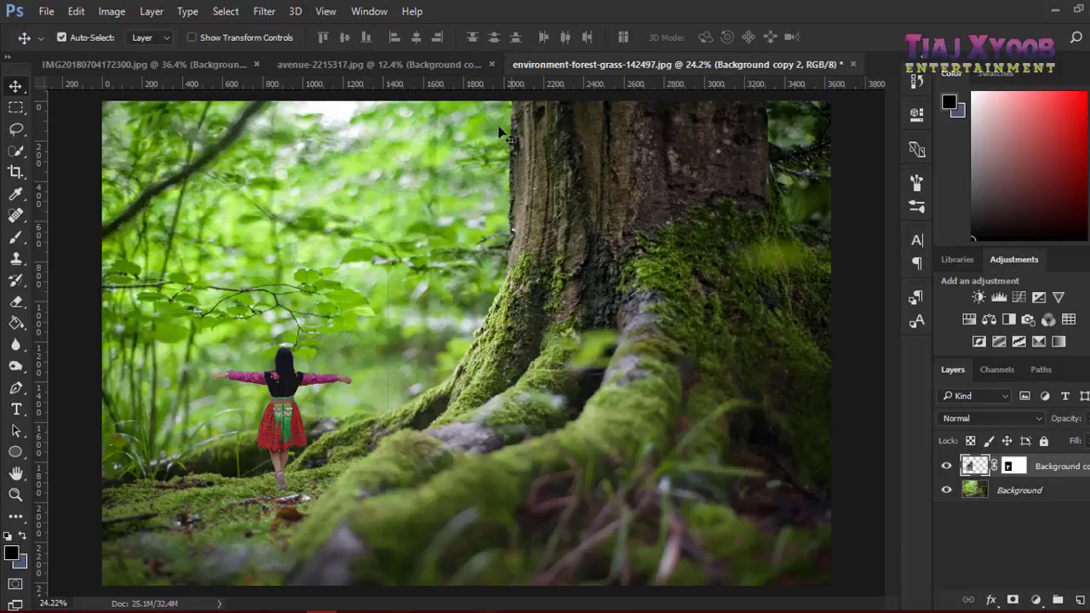
pyautogui.click(452, 62)
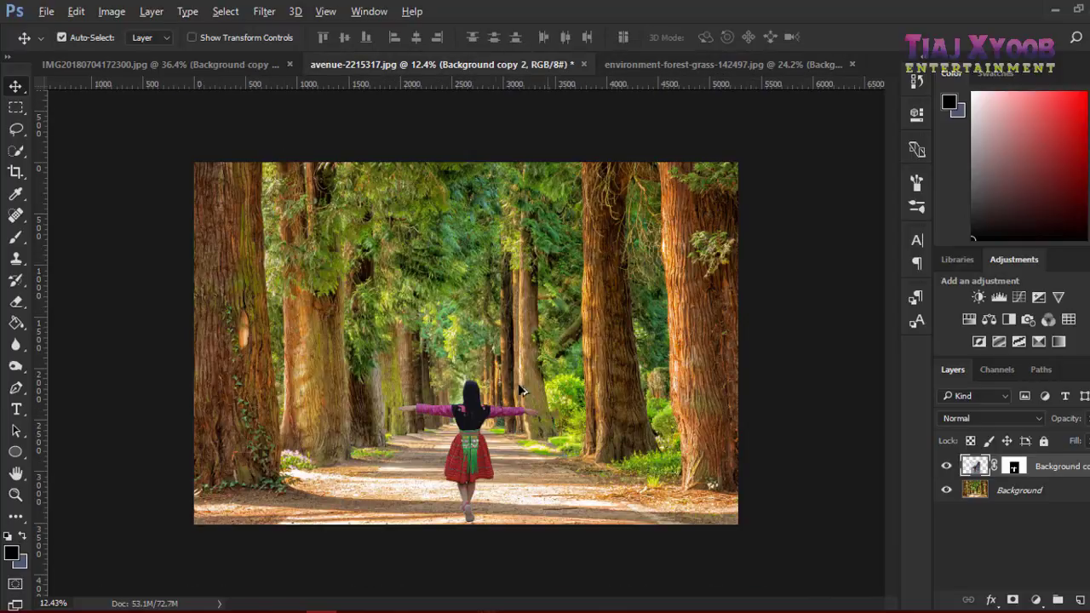
pyautogui.scroll(2, 518, 384)
pyautogui.scroll(-1, 512, 426)
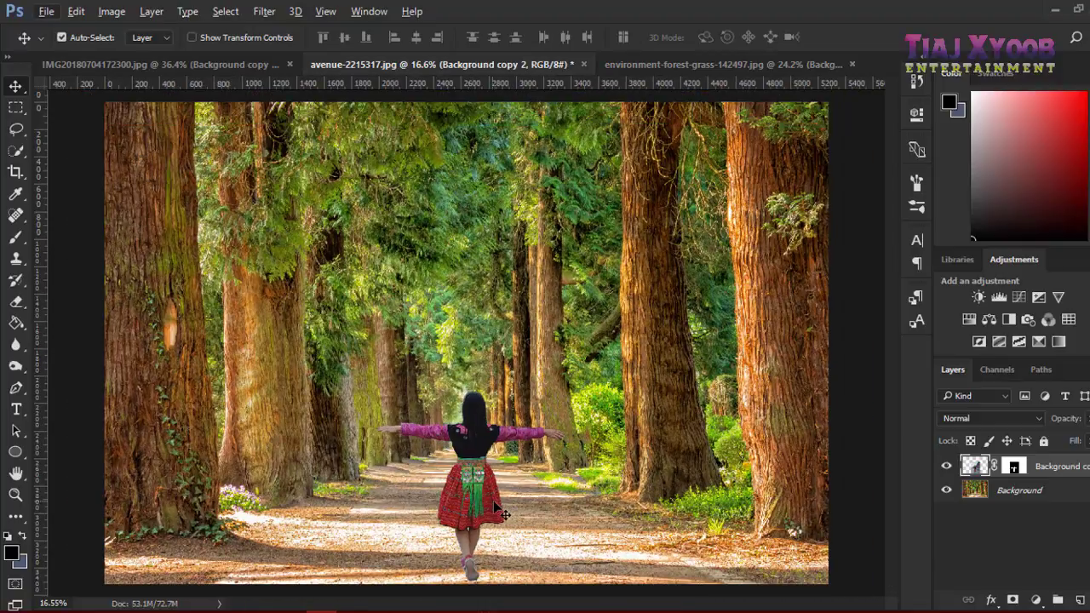
pyautogui.scroll(3, 503, 513)
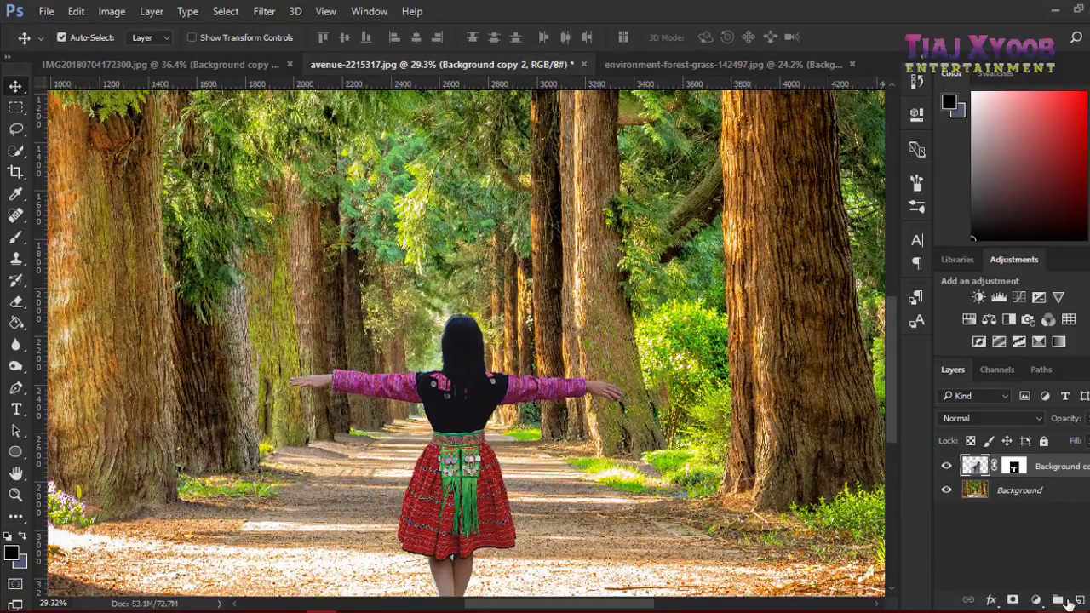
# - Add a Curves adjustment clipped to the woman layer and nudge its black point inward
pyautogui.click(1037, 600)
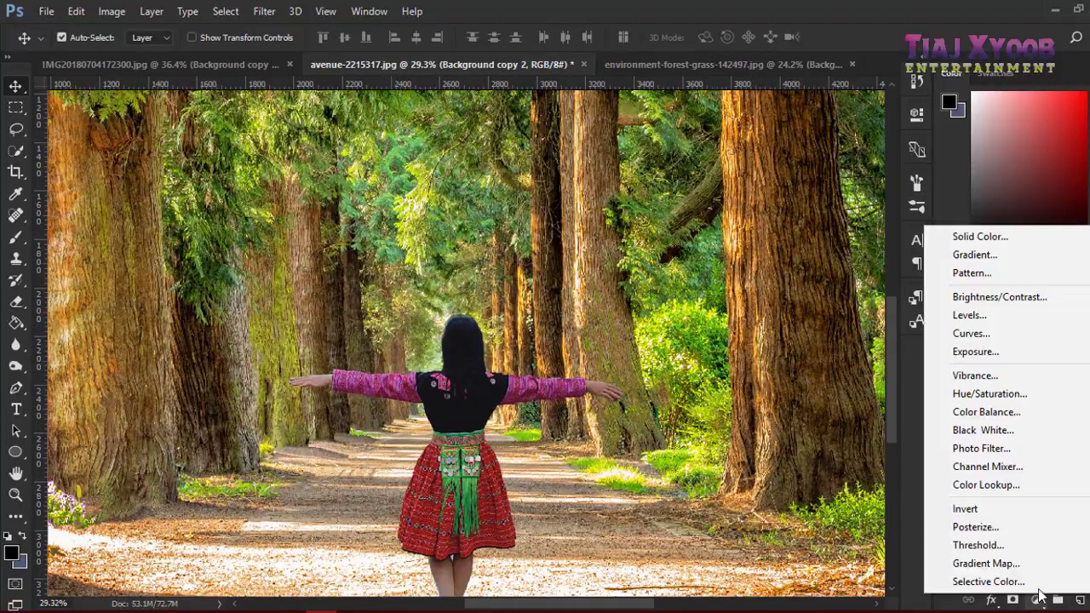
pyautogui.click(976, 333)
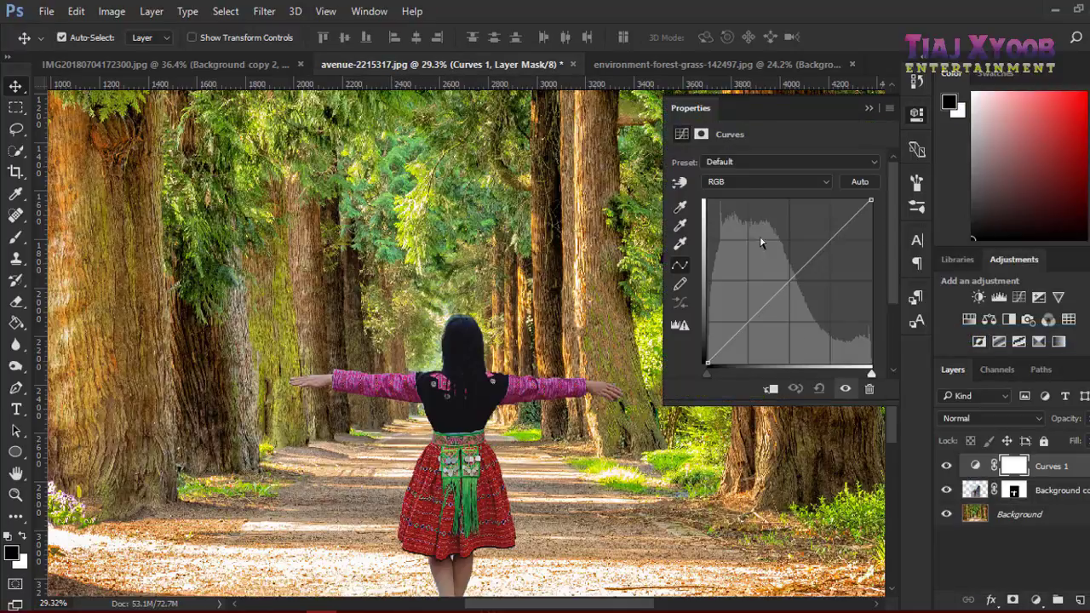
pyautogui.click(771, 388)
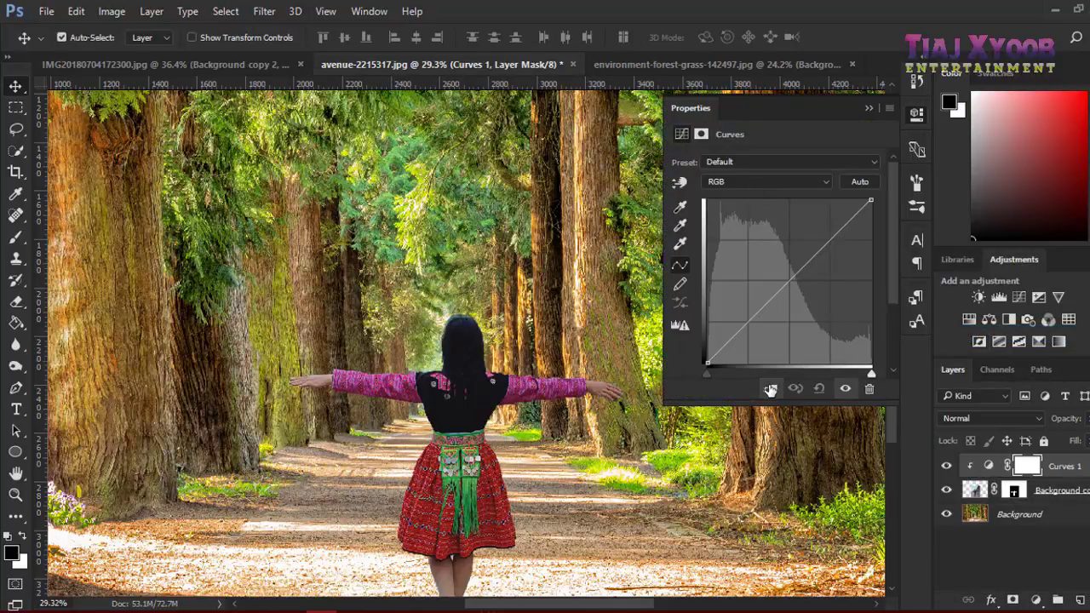
pyautogui.click(947, 515)
pyautogui.moveTo(705, 372); pyautogui.dragTo(717, 372)
pyautogui.click(947, 514)
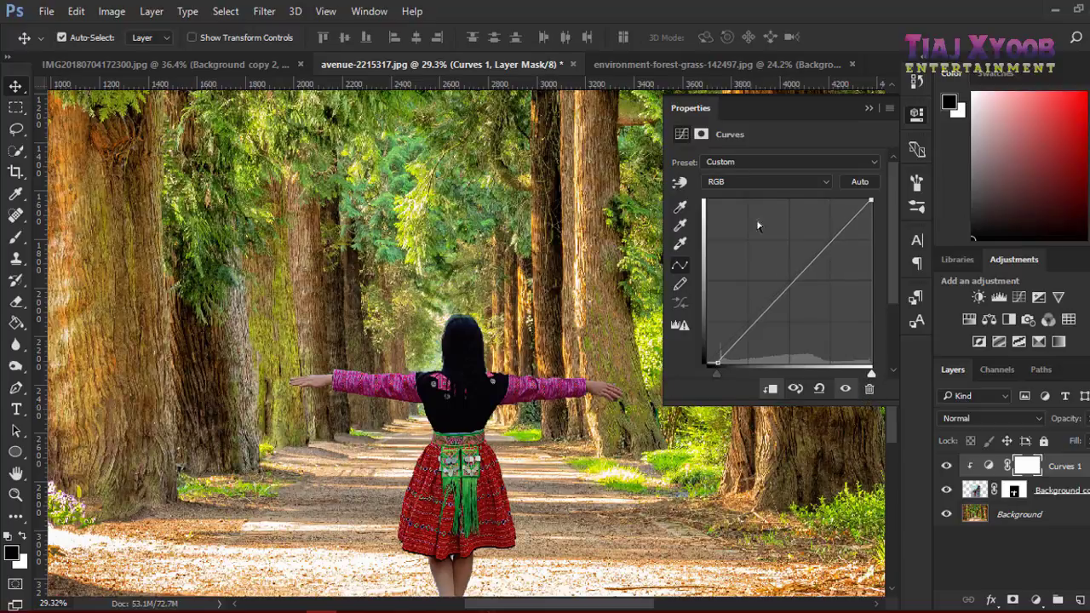
# - Check the Curves Red, Green and Blue channel curves
pyautogui.click(749, 181)
pyautogui.click(746, 196)
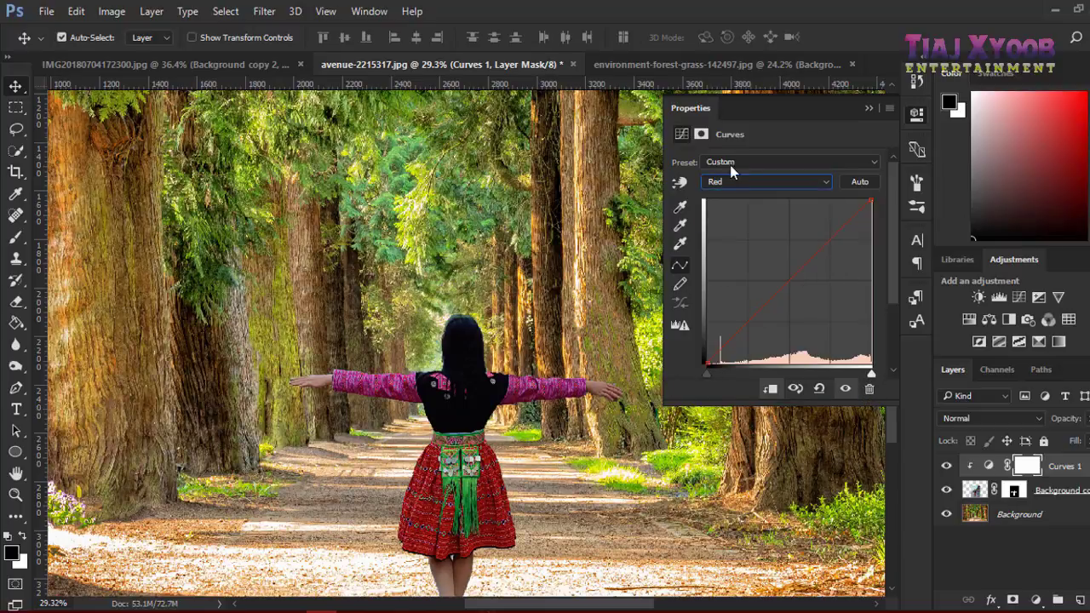
pyautogui.click(738, 181)
pyautogui.click(748, 212)
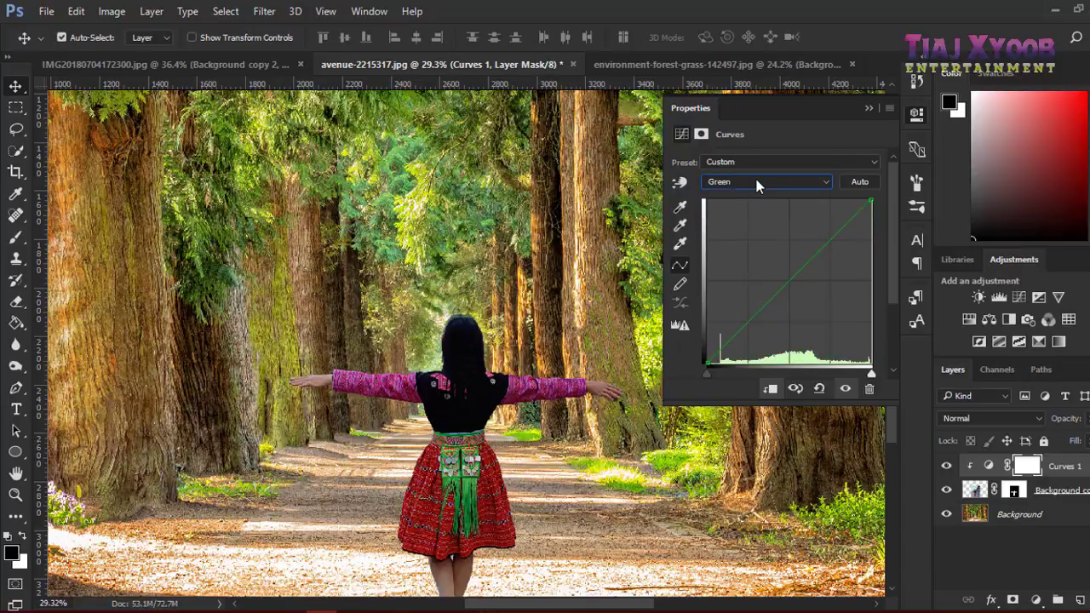
pyautogui.click(753, 183)
pyautogui.click(758, 230)
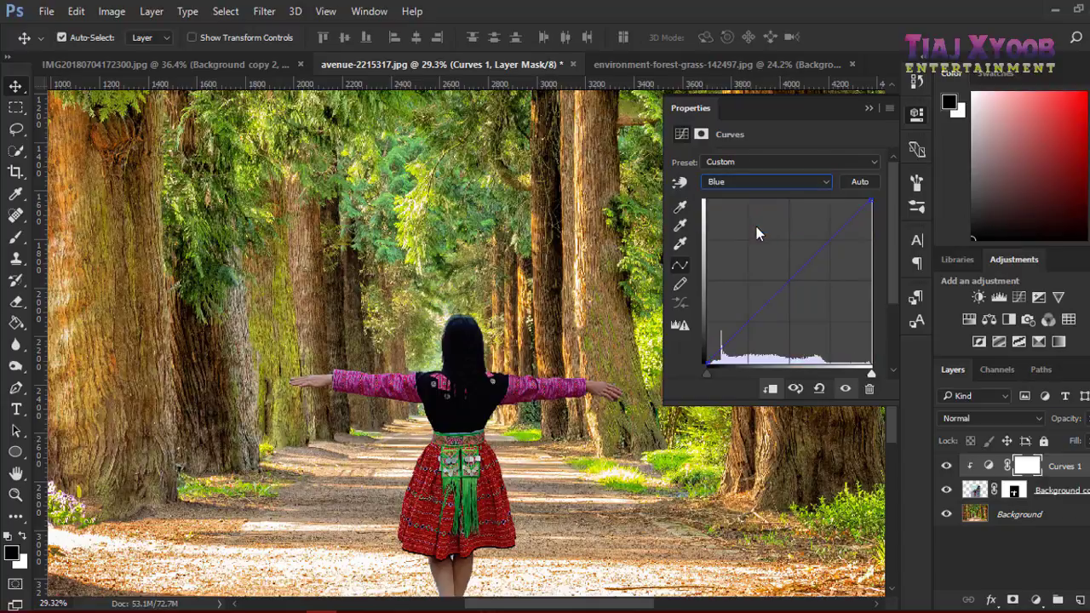
# - Add a Brightness/Contrast adjustment layer above the woman's Background copy 2 layer
pyautogui.click(537, 247)
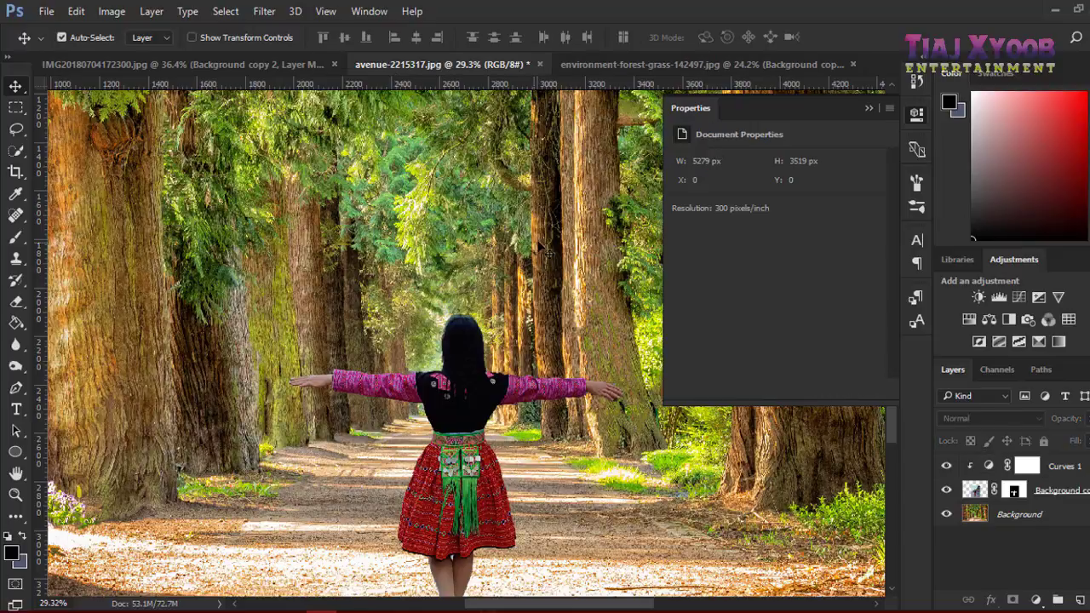
pyautogui.scroll(-3, 546, 250)
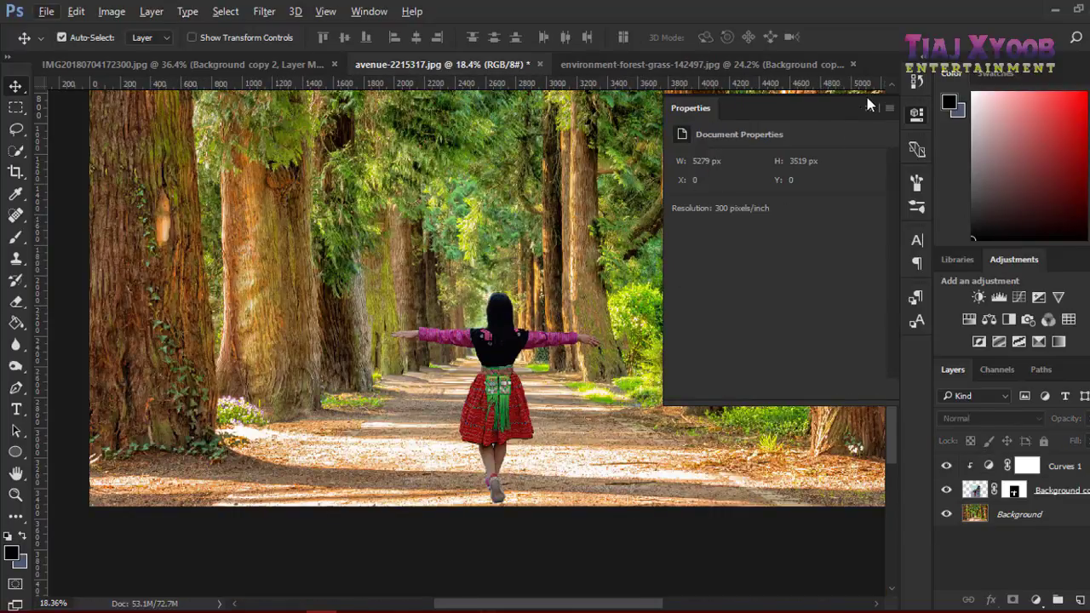
pyautogui.click(1049, 488)
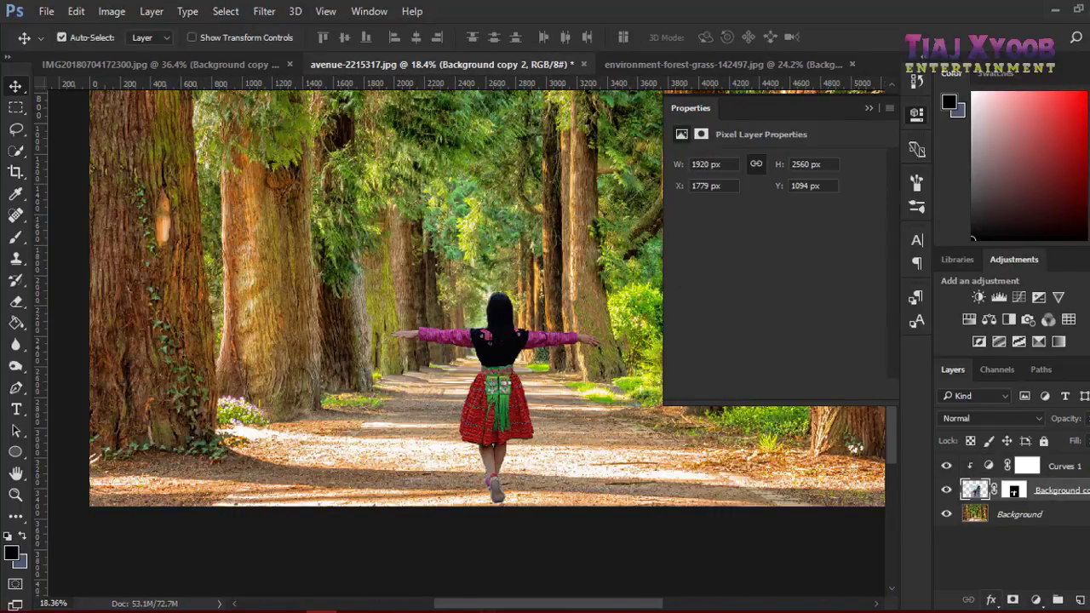
pyautogui.click(1036, 601)
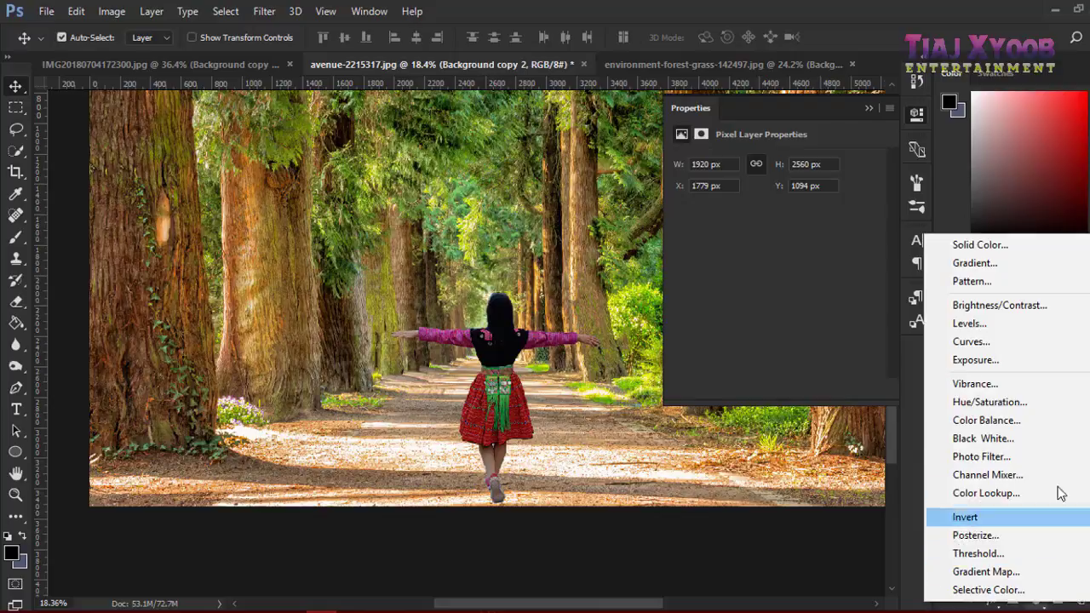
pyautogui.click(1008, 304)
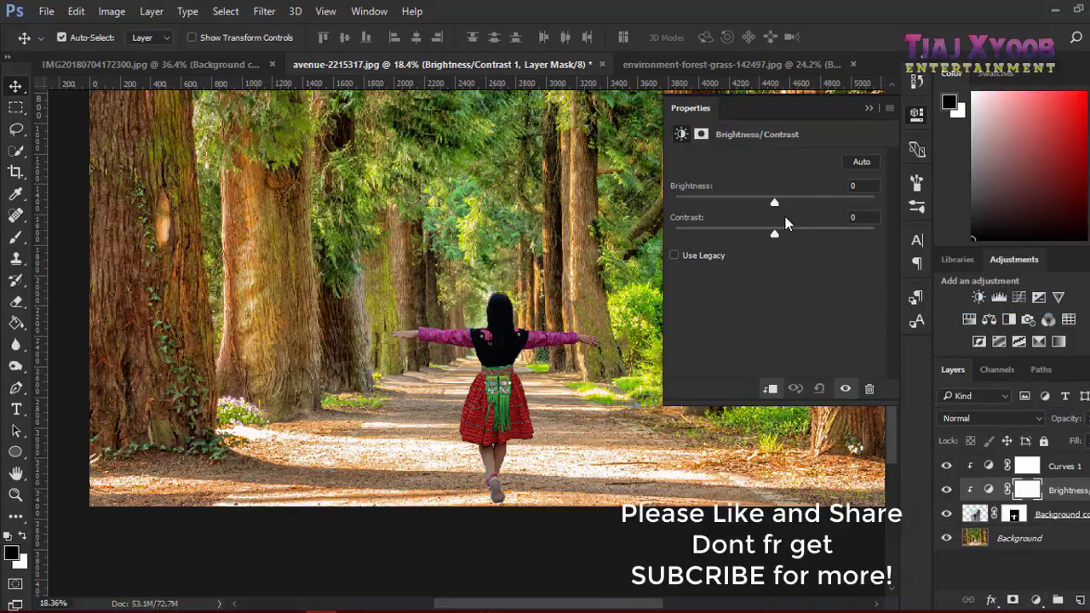
# - Set the Brightness/Contrast to Brightness 40 and Contrast about 1
pyautogui.moveTo(774, 203); pyautogui.dragTo(801, 201)
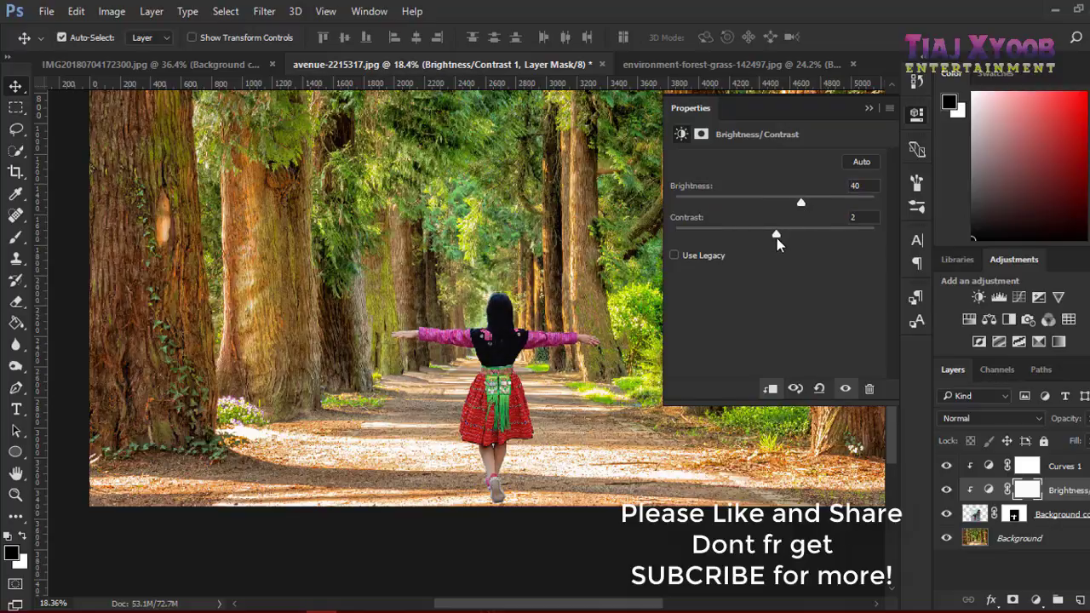
pyautogui.moveTo(775, 235)
pyautogui.mouseDown()
pyautogui.moveTo(801, 238)
pyautogui.moveTo(762, 238)
pyautogui.moveTo(819, 241)
pyautogui.moveTo(759, 238)
pyautogui.moveTo(809, 242)
pyautogui.moveTo(779, 256)
pyautogui.moveTo(790, 258)
pyautogui.moveTo(749, 258)
pyautogui.moveTo(790, 261)
pyautogui.moveTo(696, 269)
pyautogui.moveTo(788, 266)
pyautogui.mouseUp()
pyautogui.scroll(2, 783, 271)
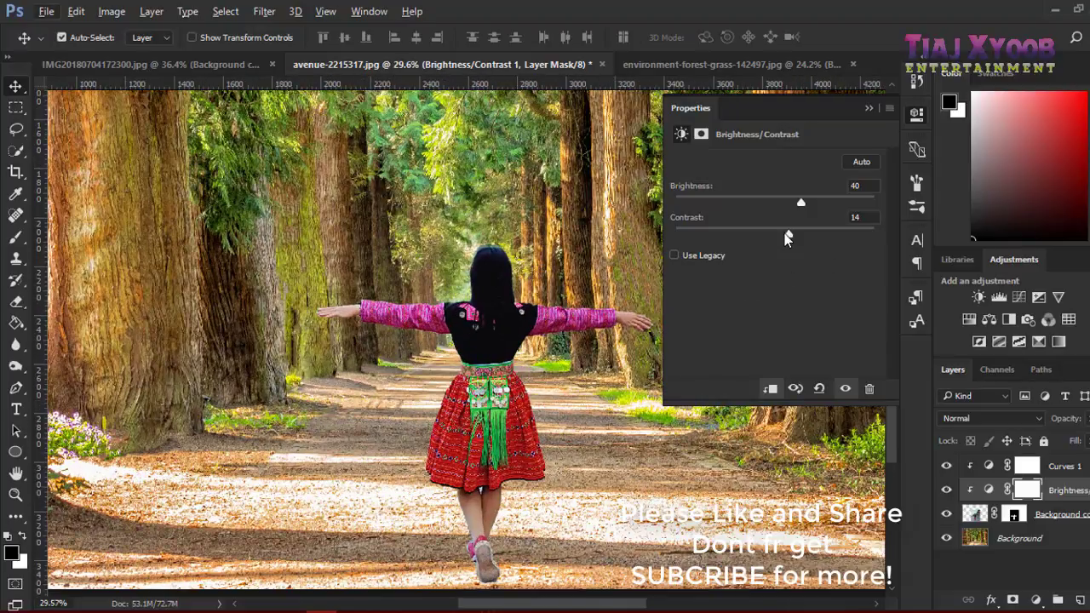
pyautogui.moveTo(785, 231); pyautogui.dragTo(775, 235)
pyautogui.scroll(-2, 464, 309)
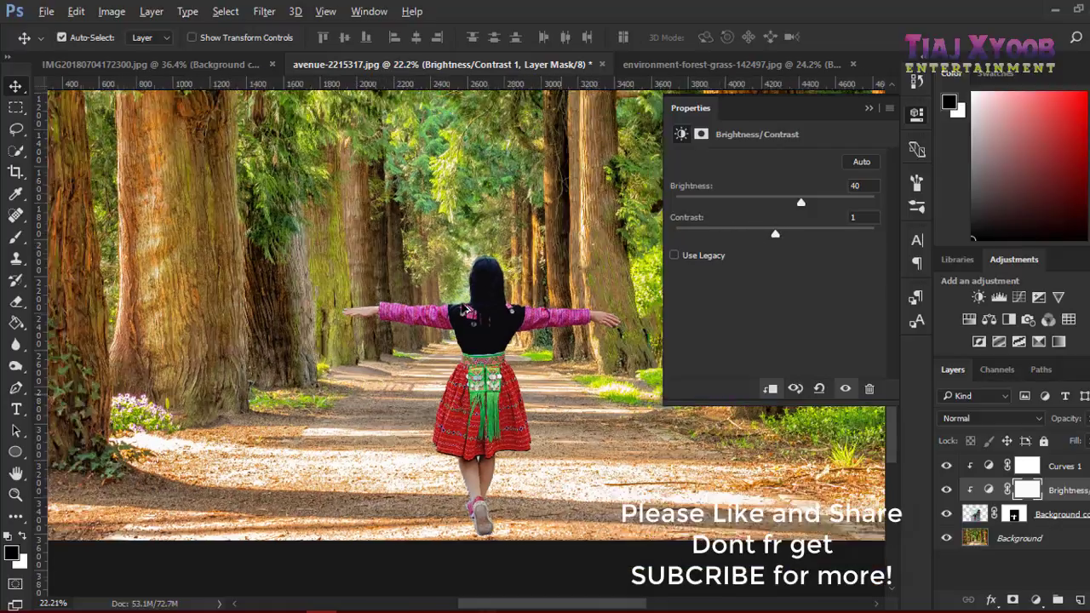
pyautogui.scroll(-1, 464, 308)
# - Apply a 15 px Tilt-Shift blur to the avenue Background, moving its sharp band down to the woman's legs
pyautogui.click(467, 319)
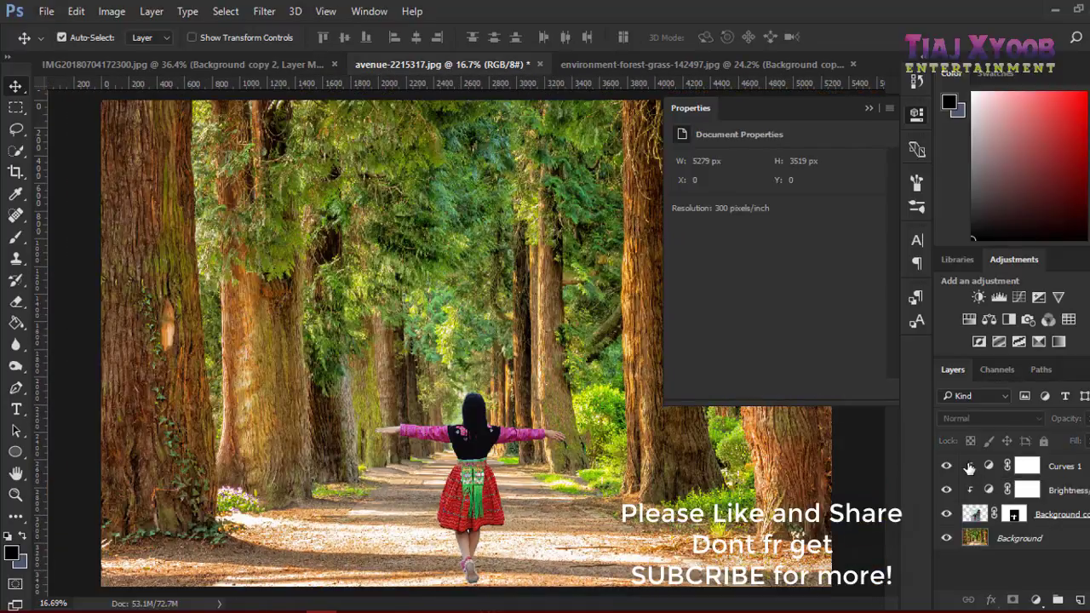
pyautogui.click(869, 108)
pyautogui.click(992, 545)
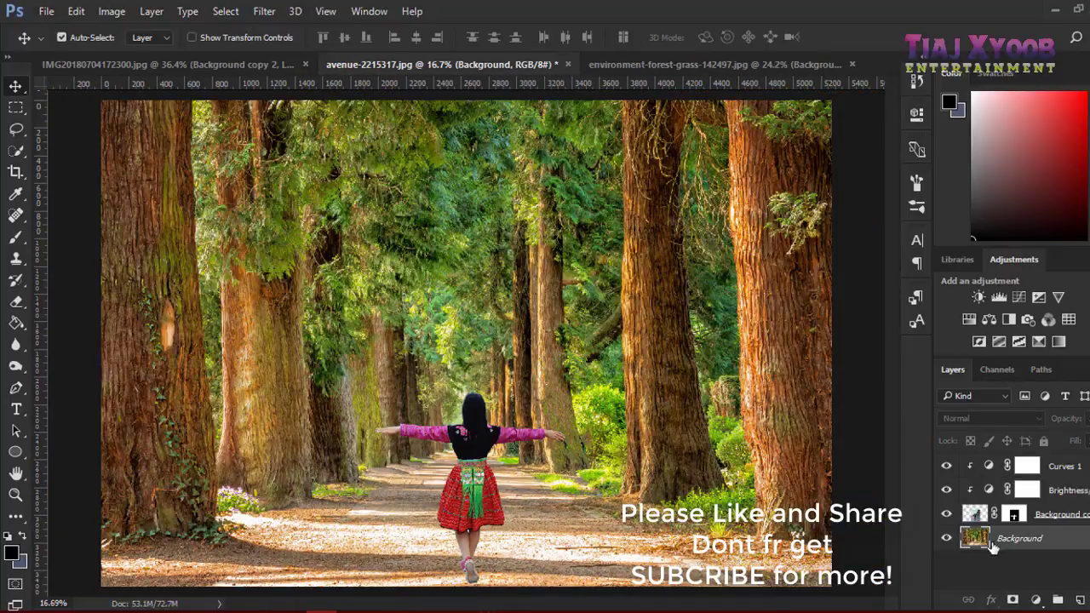
pyautogui.click(271, 15)
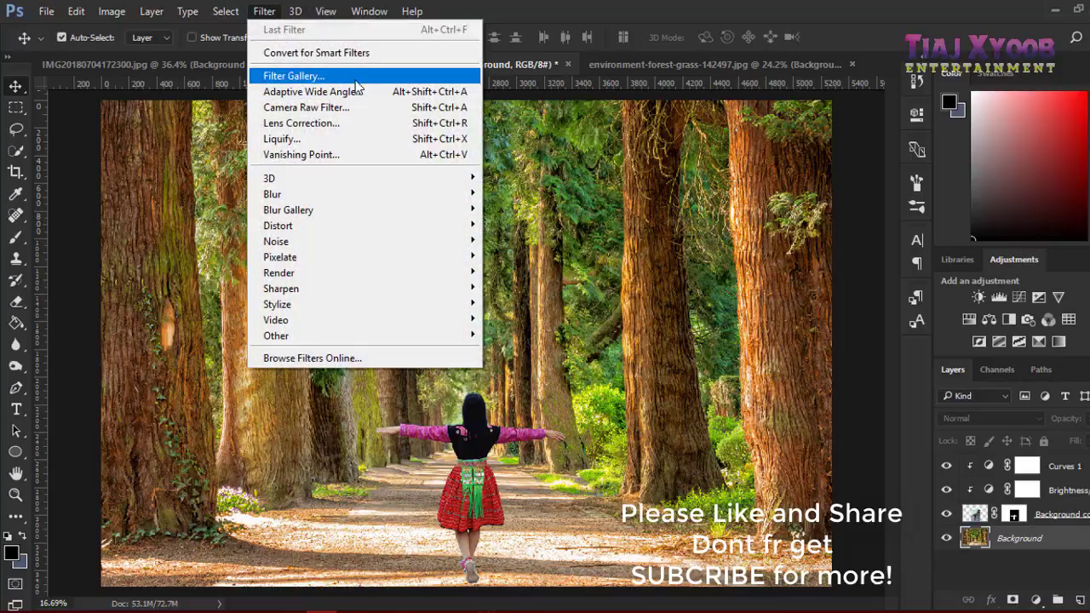
pyautogui.moveTo(289, 210)
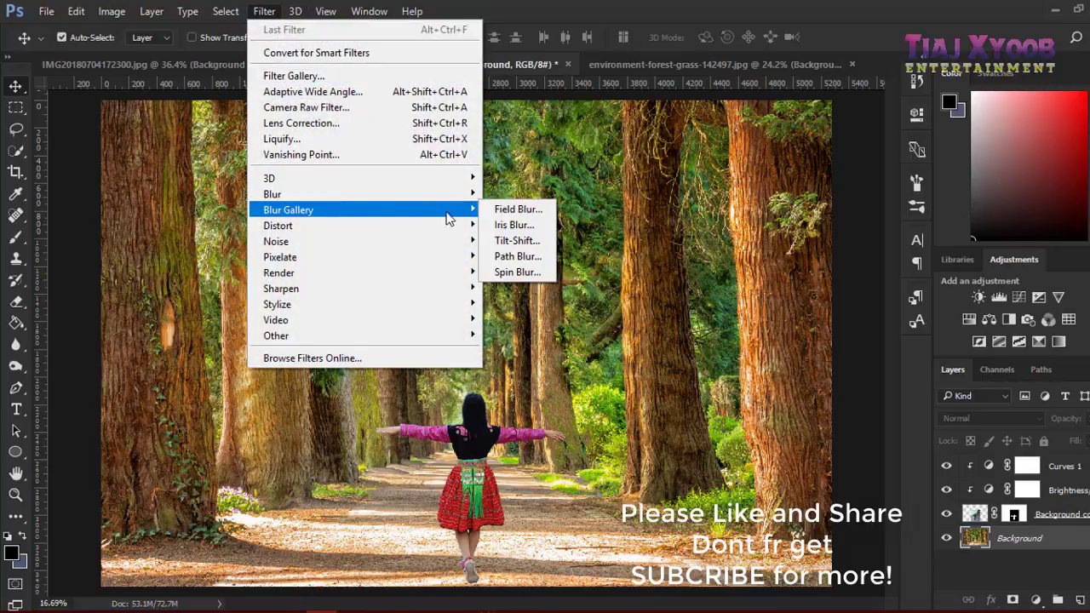
pyautogui.click(511, 241)
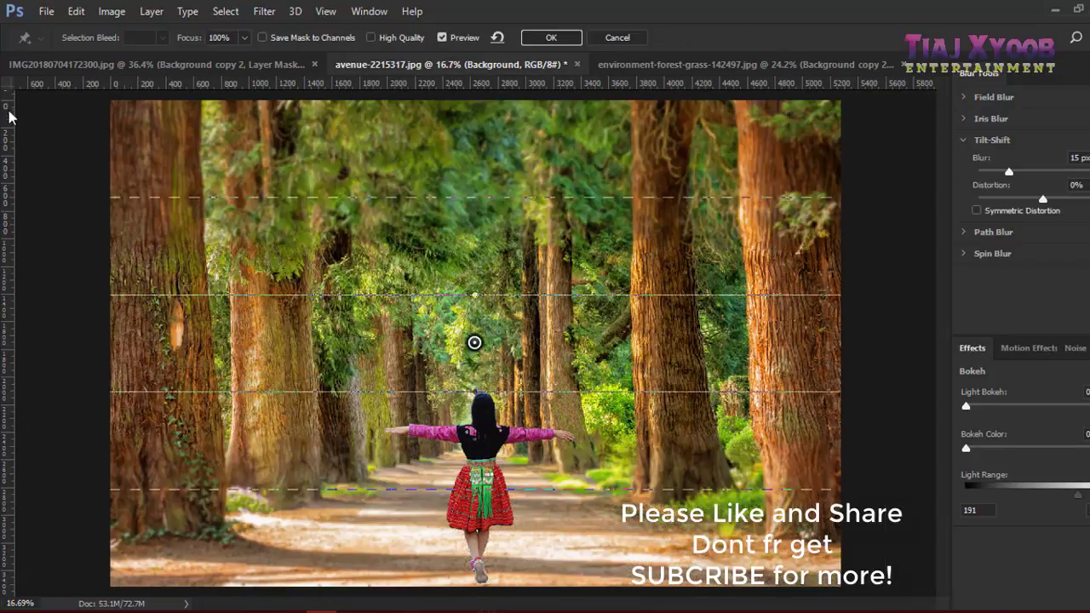
pyautogui.moveTo(475, 343); pyautogui.dragTo(487, 542)
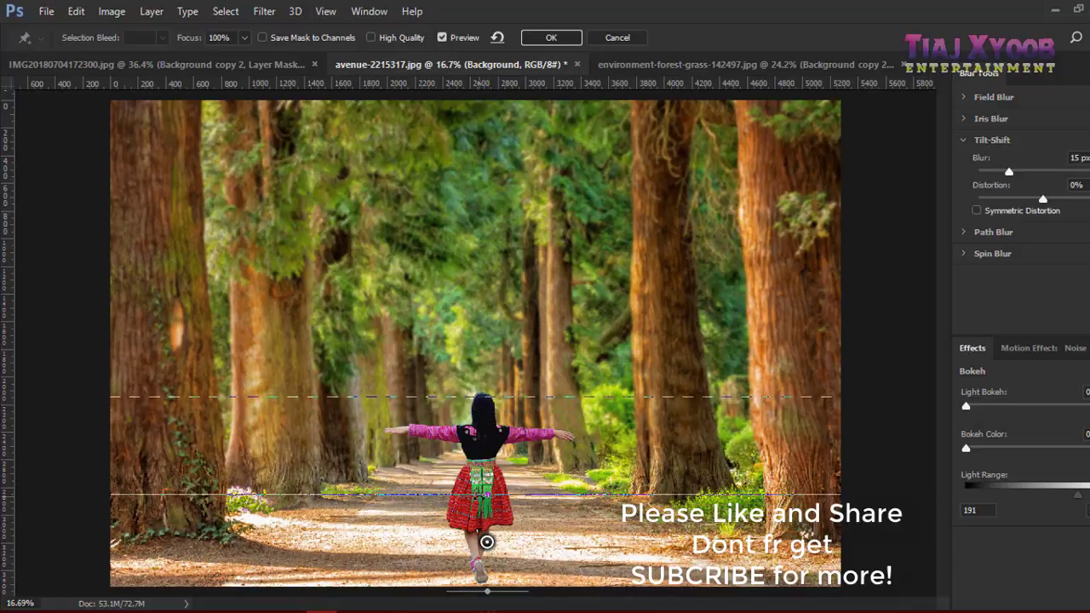
pyautogui.moveTo(494, 495); pyautogui.dragTo(515, 453)
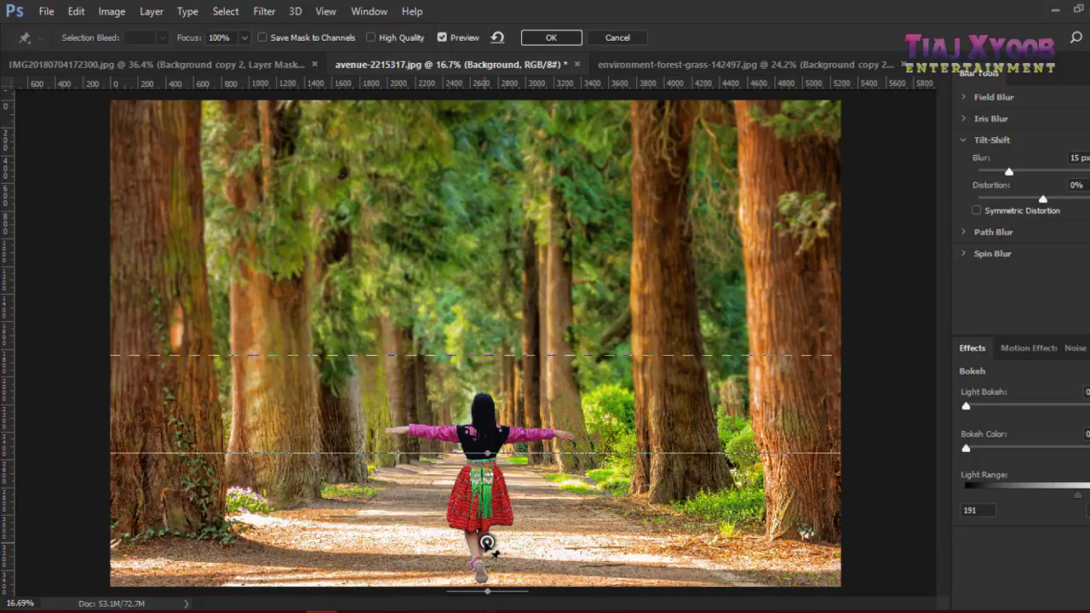
# - Adjust the Tilt-Shift focus and transition lines around the woman, then commit the blur
pyautogui.moveTo(487, 543); pyautogui.dragTo(485, 560)
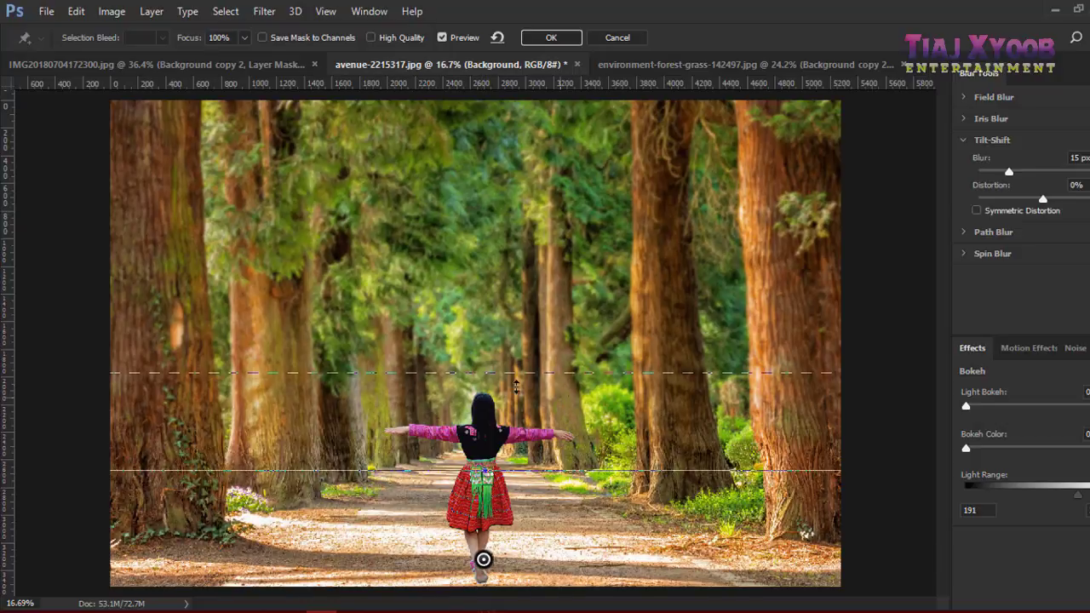
pyautogui.moveTo(439, 372); pyautogui.dragTo(440, 287)
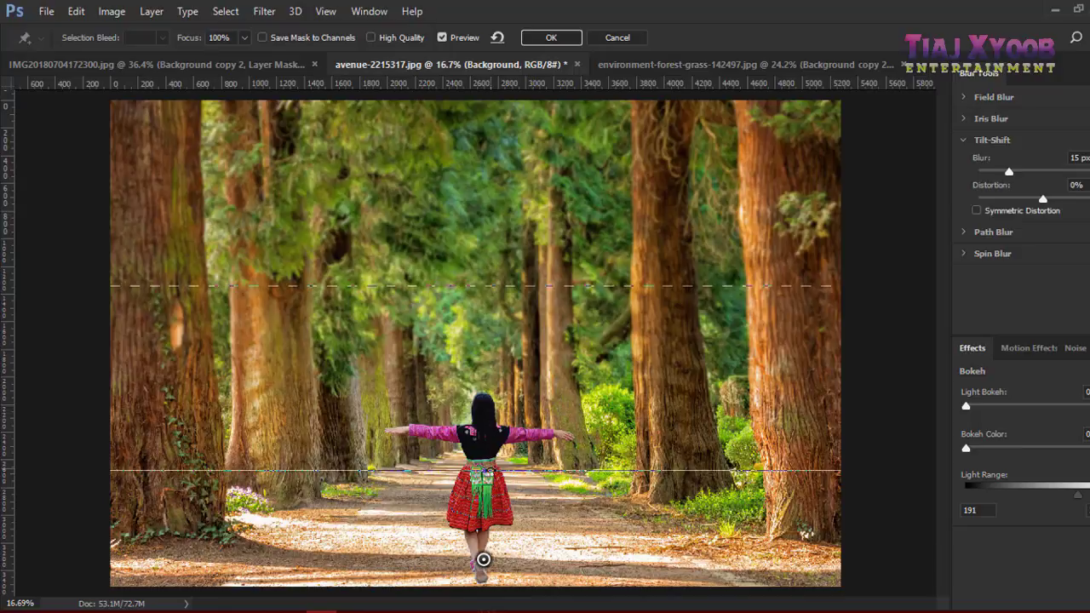
pyautogui.moveTo(508, 471); pyautogui.dragTo(508, 488)
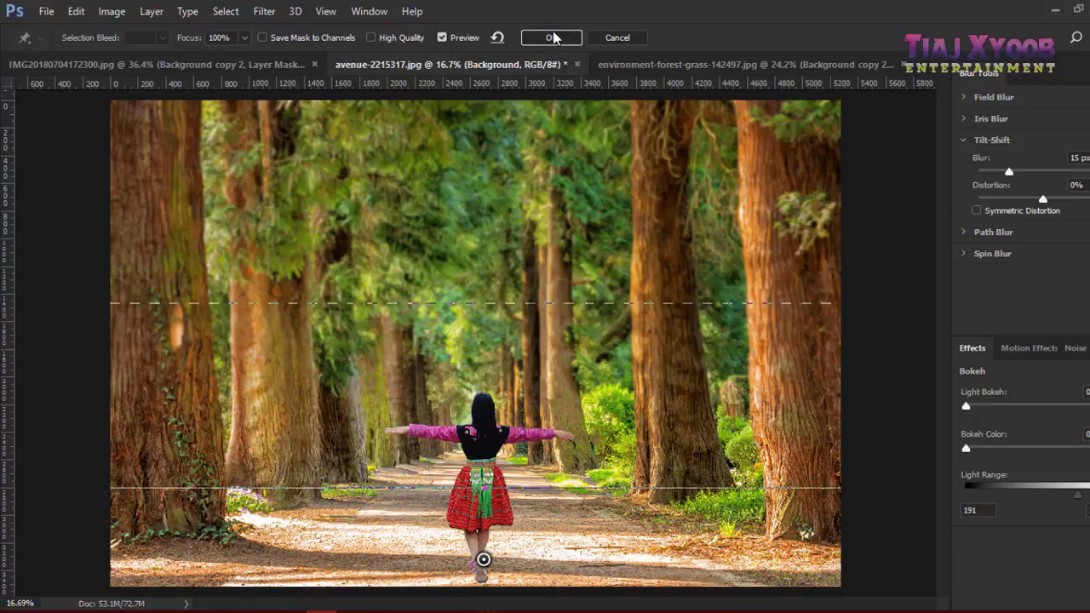
pyautogui.moveTo(544, 305); pyautogui.dragTo(536, 339)
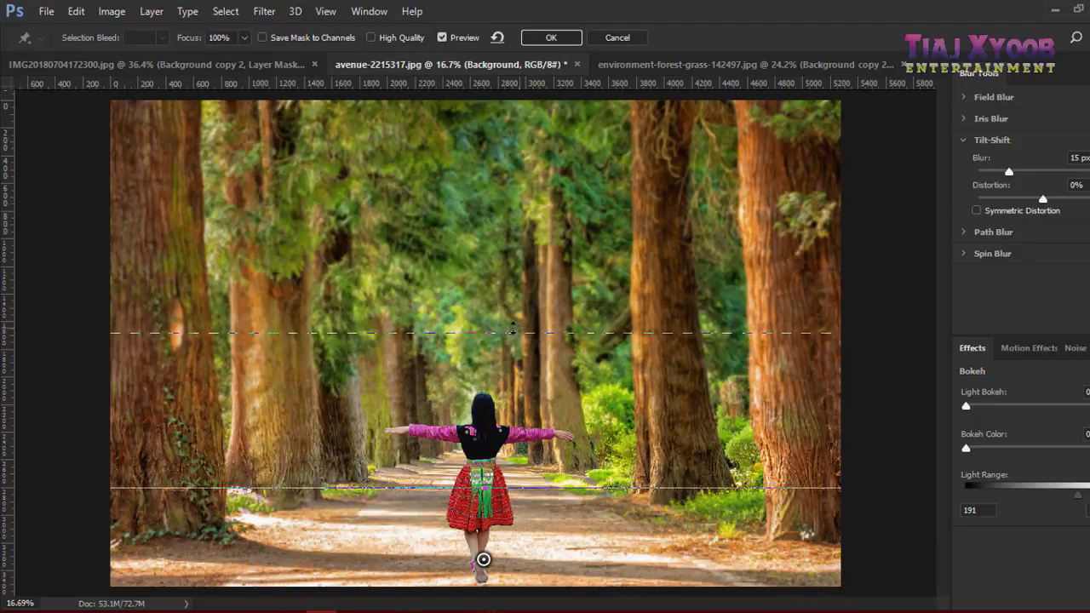
pyautogui.moveTo(522, 331); pyautogui.dragTo(521, 305)
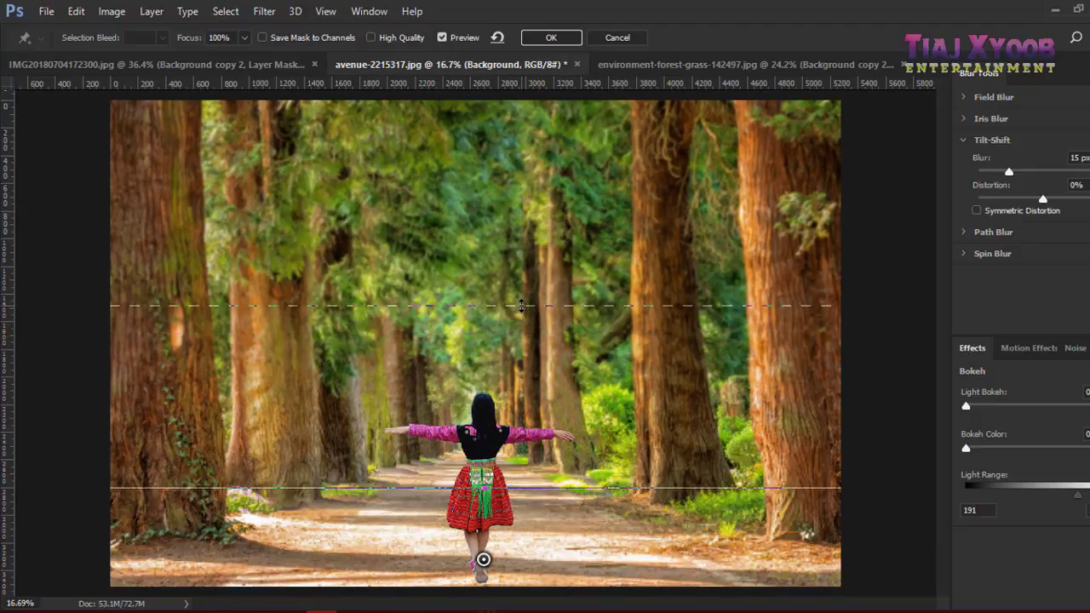
pyautogui.moveTo(549, 490); pyautogui.dragTo(548, 503)
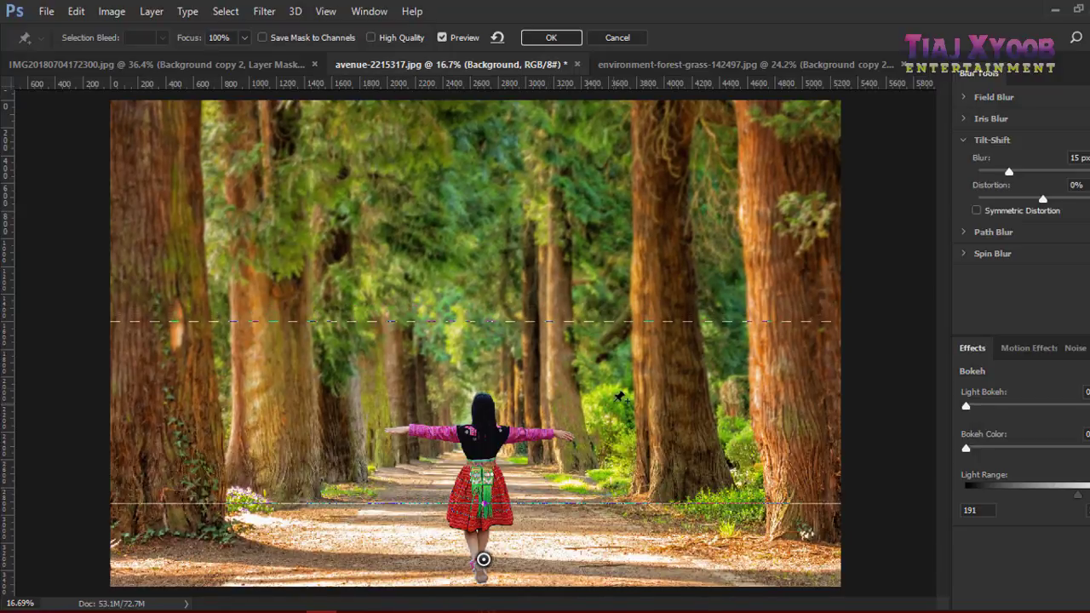
pyautogui.moveTo(551, 324); pyautogui.dragTo(553, 347)
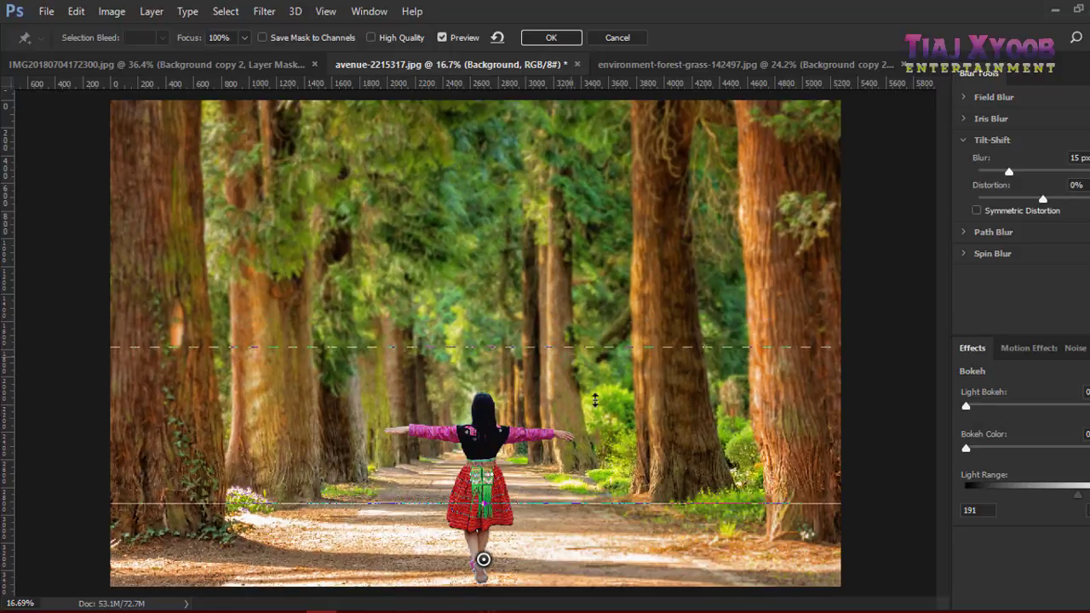
pyautogui.click(549, 38)
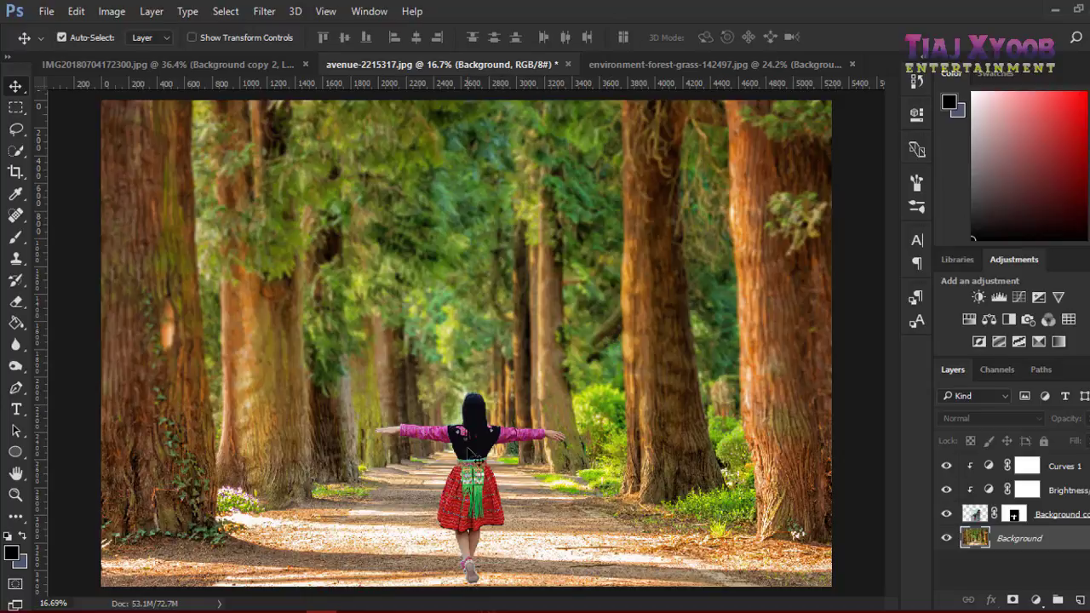
# - Target the Background copy 2 layer mask and pick the Brush tool at 23 px
pyautogui.scroll(3, 570, 428)
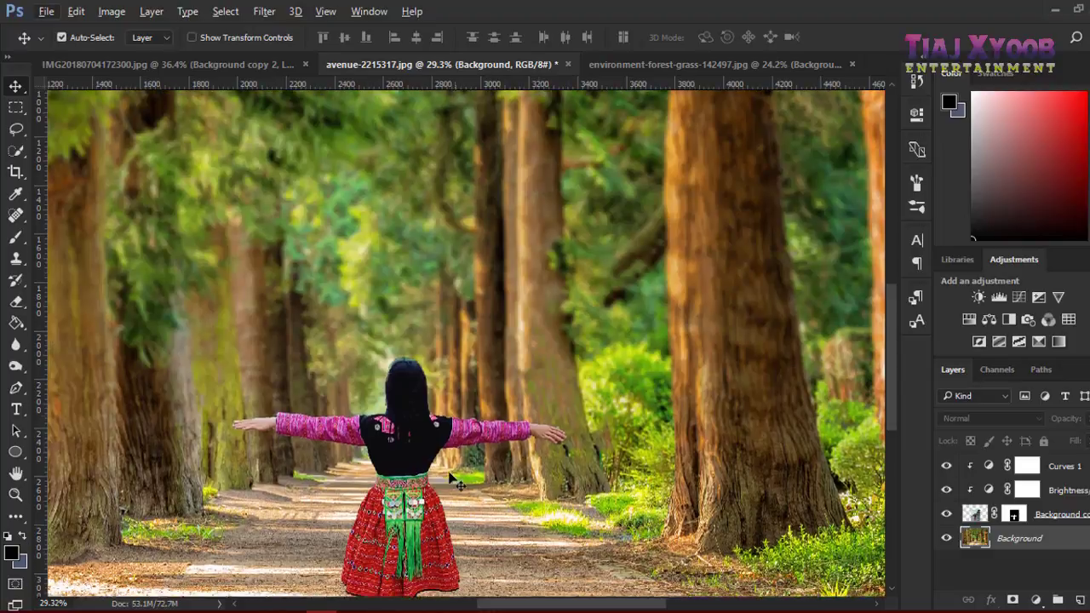
pyautogui.scroll(-1, 418, 430)
pyautogui.scroll(3, 418, 431)
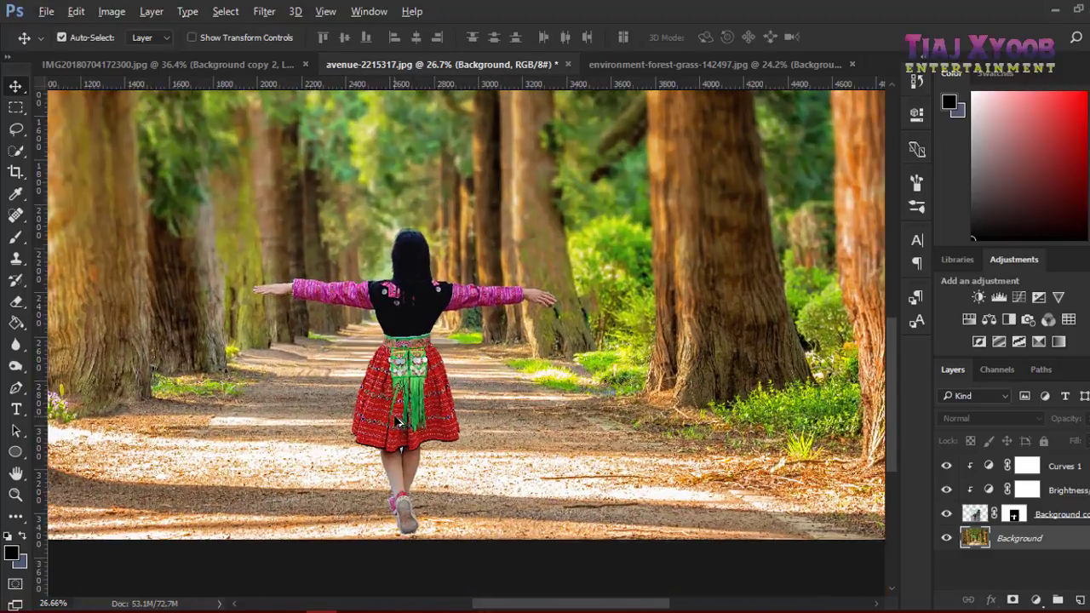
pyautogui.scroll(2, 789, 297)
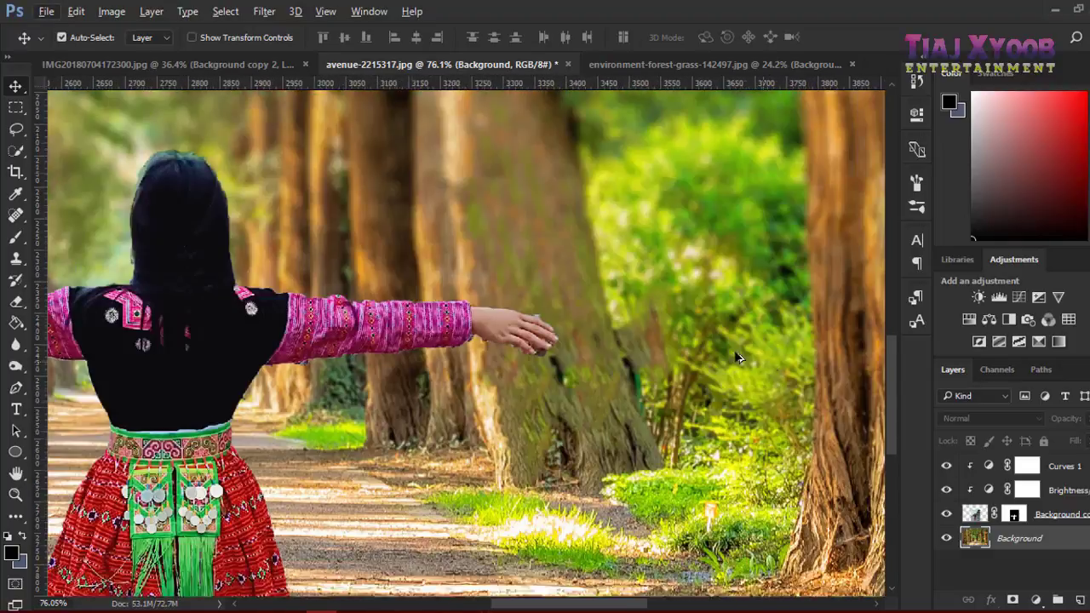
pyautogui.scroll(2, 511, 336)
pyautogui.scroll(1, 364, 319)
pyautogui.scroll(1, 366, 319)
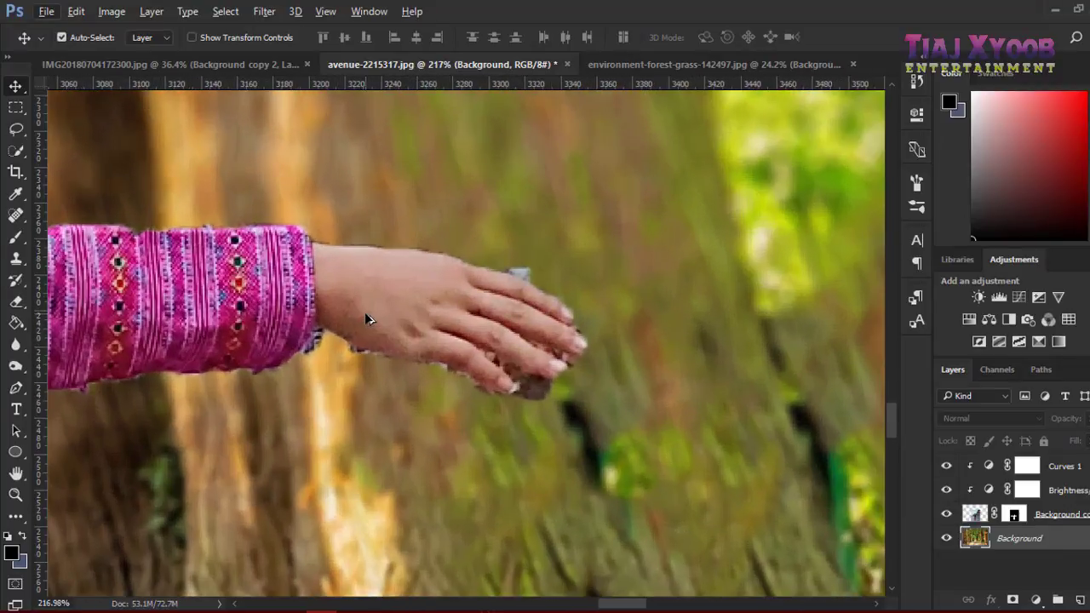
pyautogui.scroll(1, 366, 318)
pyautogui.click(1013, 514)
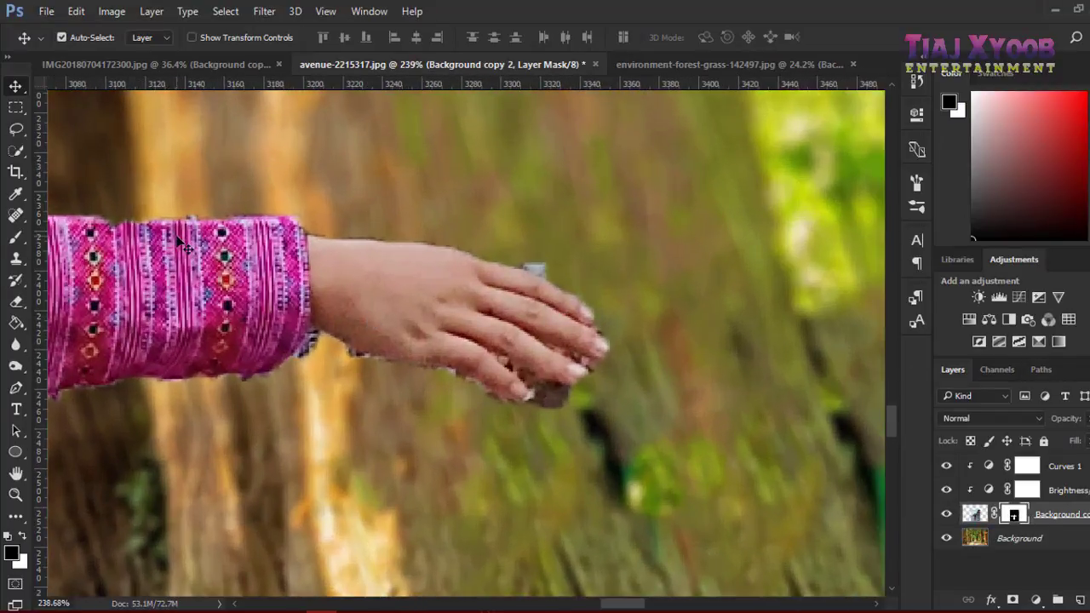
pyautogui.click(15, 237)
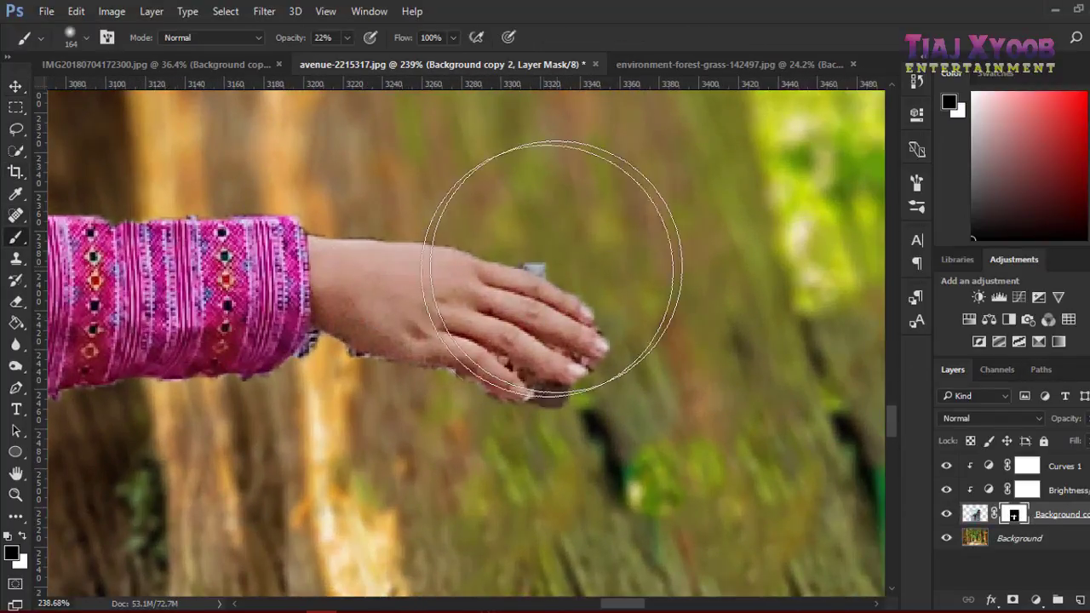
pyautogui.rightClick(549, 283)
pyautogui.click(660, 328)
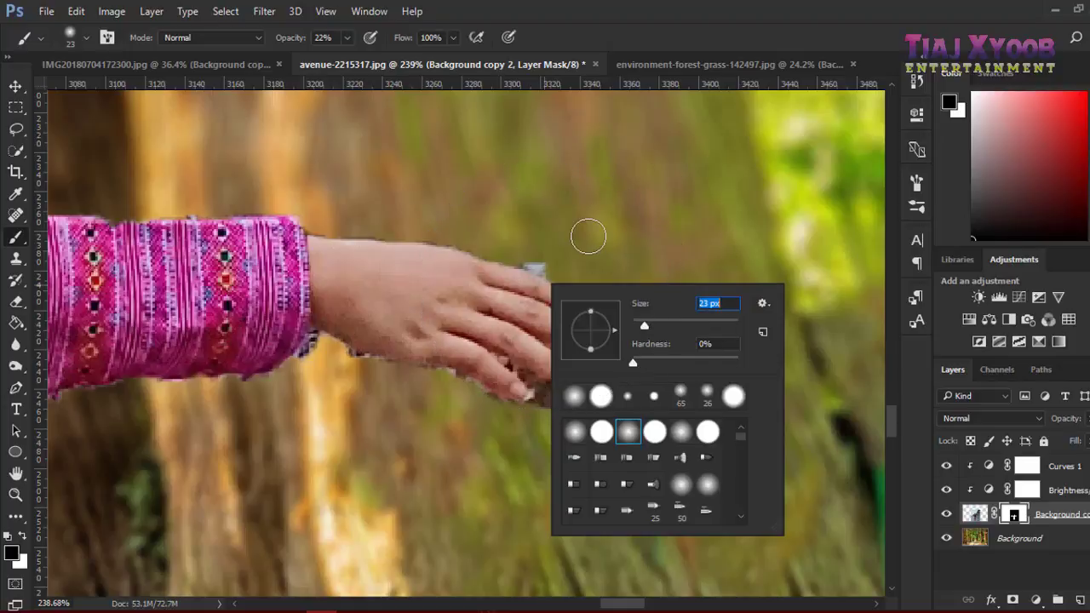
pyautogui.click(588, 235)
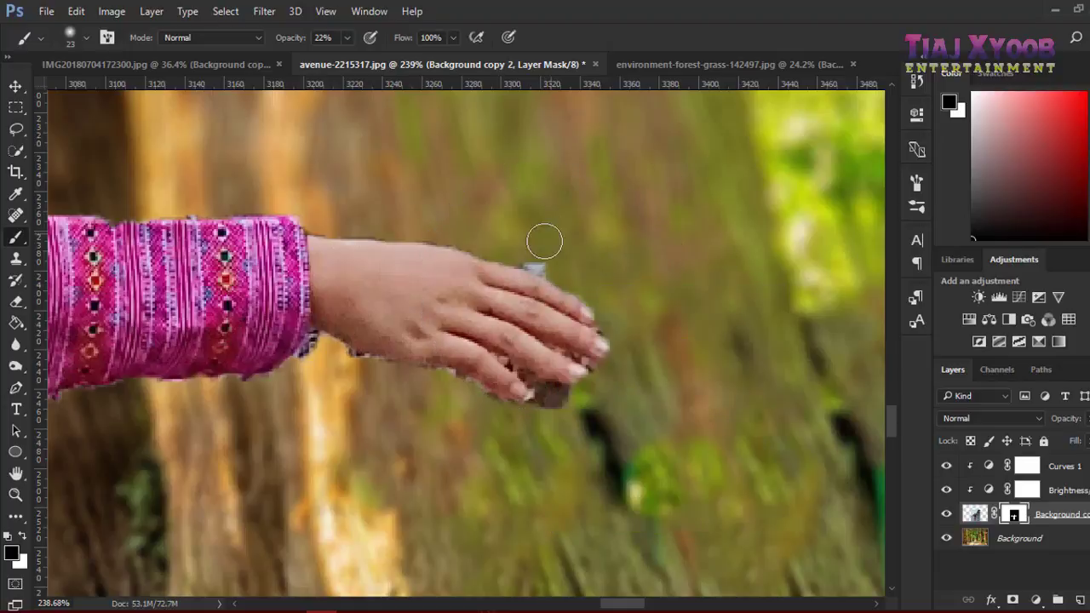
# - Raise the brush opacity to 100% and increase its hardness
pyautogui.click(347, 38)
pyautogui.moveTo(394, 61); pyautogui.dragTo(412, 61)
pyautogui.rightClick(605, 223)
pyautogui.moveTo(775, 311); pyautogui.dragTo(796, 300)
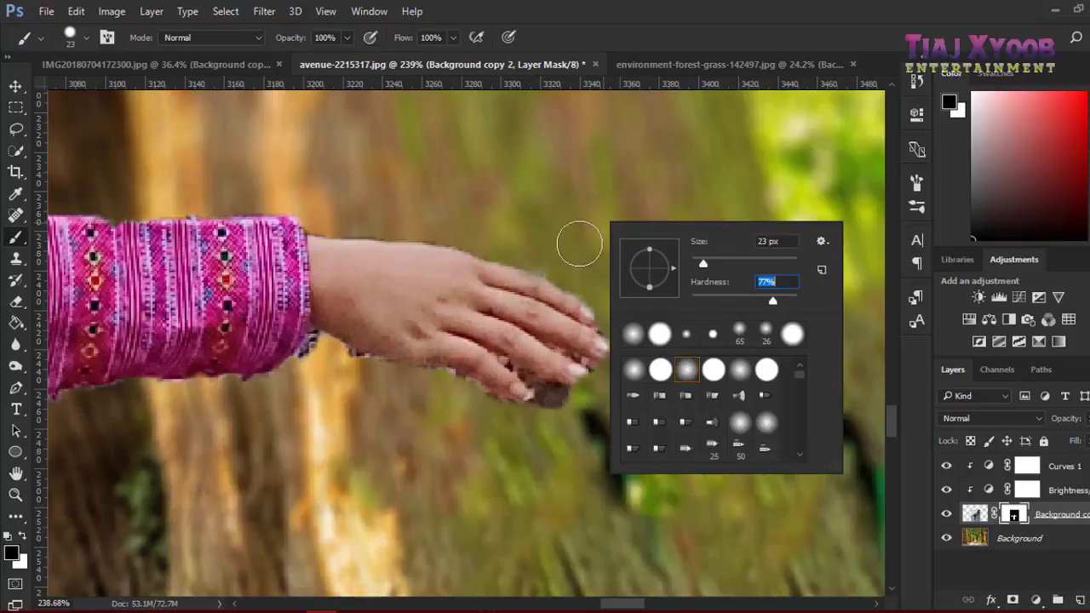
pyautogui.press('Return')
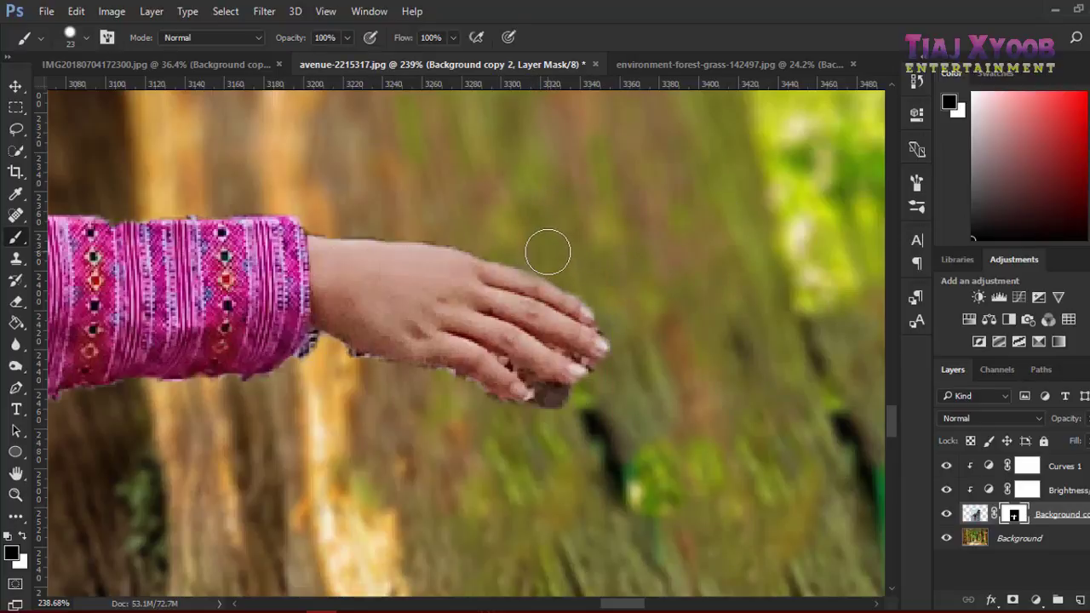
# - Zoom in and mask out the dark fringe along the wrist beside the sleeve
pyautogui.scroll(3, 318, 214)
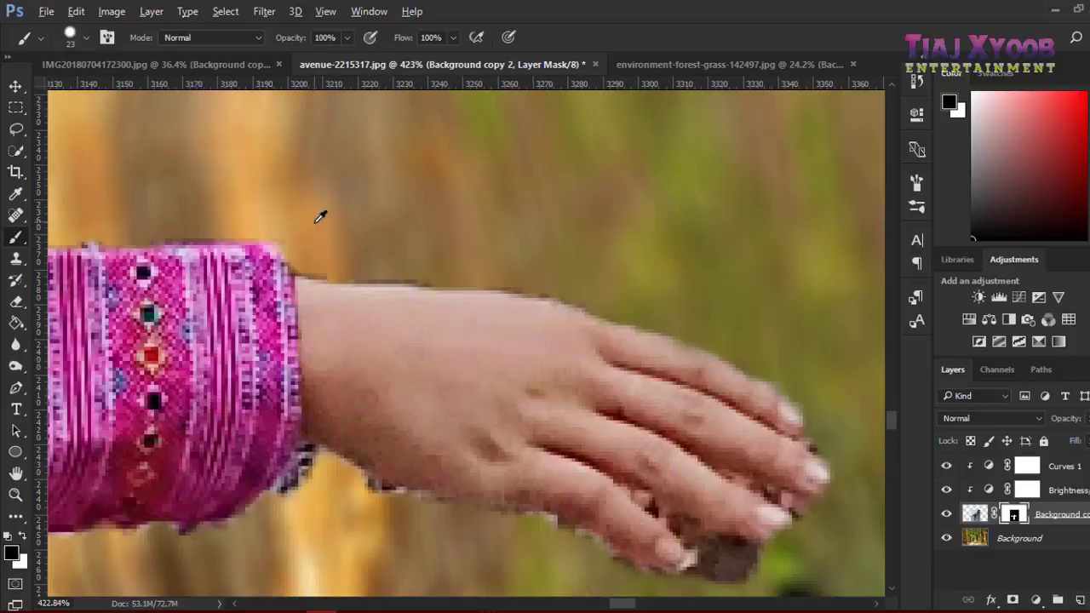
pyautogui.scroll(3, 341, 230)
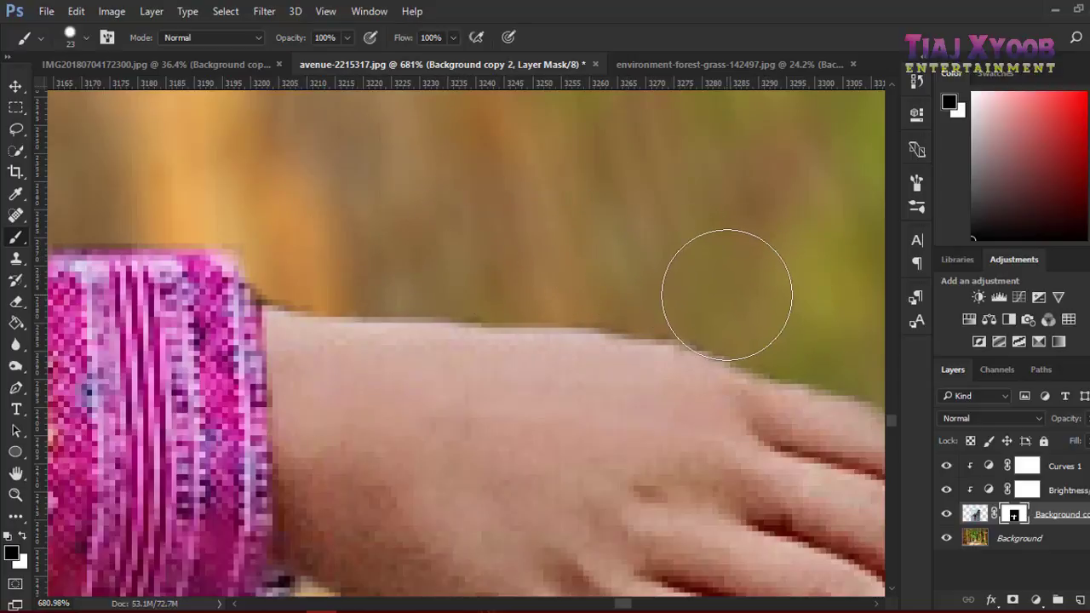
pyautogui.scroll(-3, 750, 298)
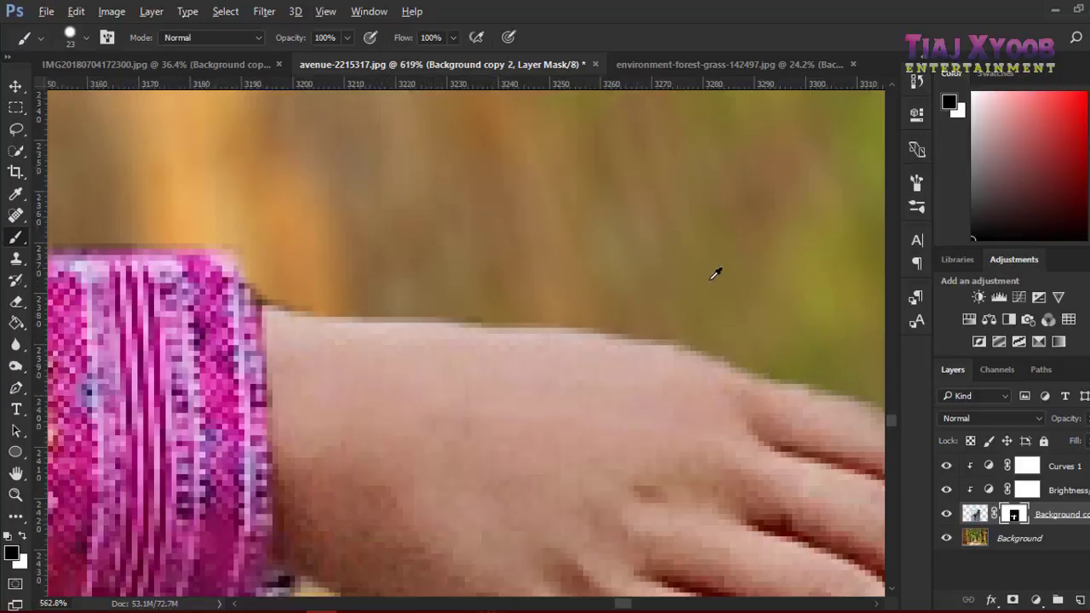
pyautogui.scroll(-3, 732, 289)
pyautogui.scroll(3, 644, 426)
pyautogui.scroll(2, 584, 347)
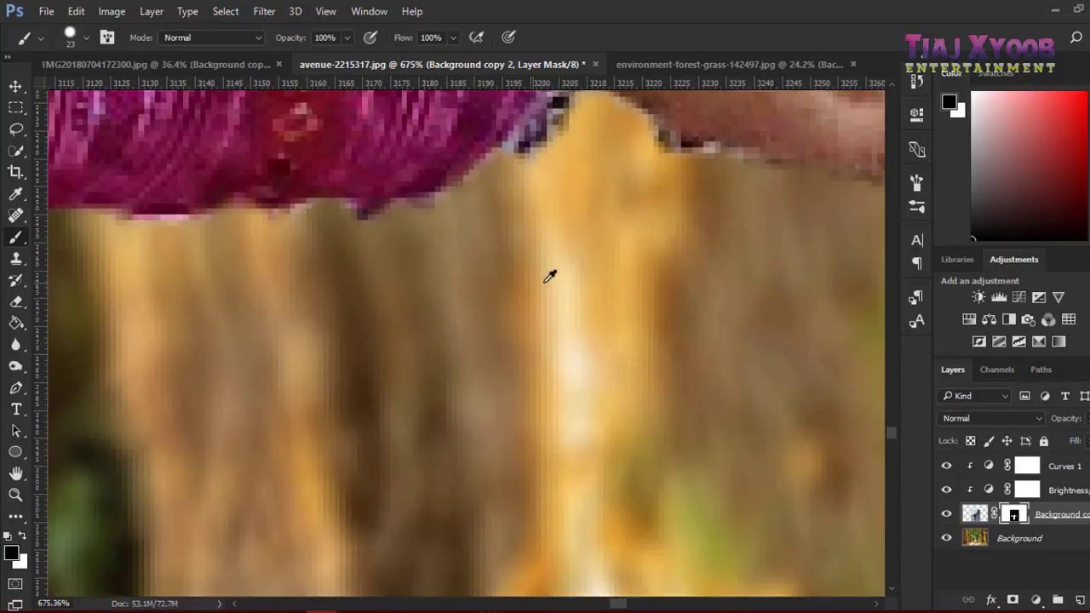
pyautogui.scroll(2, 550, 275)
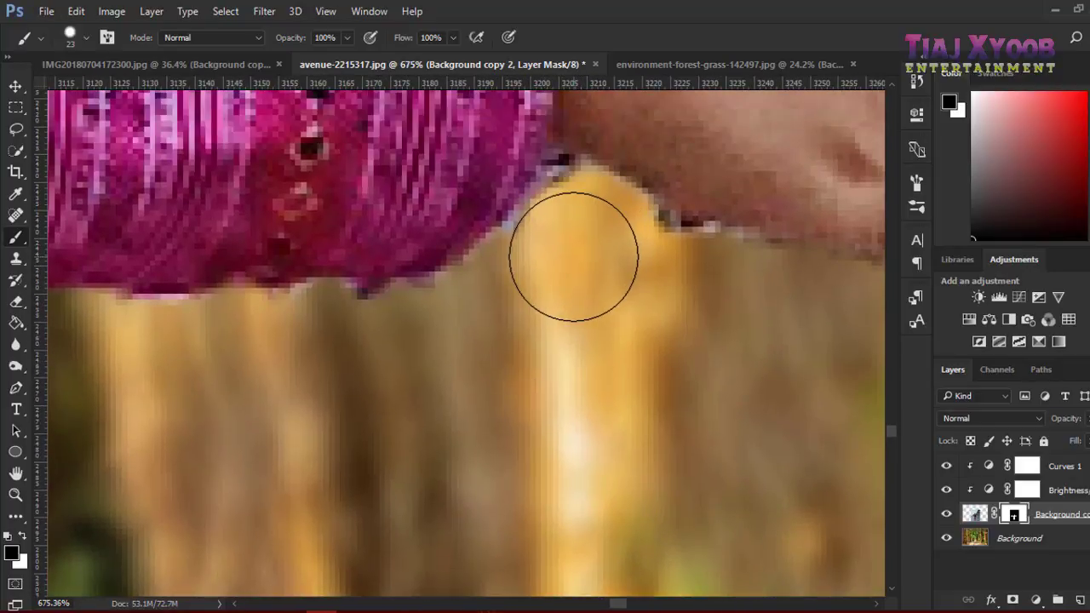
pyautogui.moveTo(574, 250); pyautogui.dragTo(685, 286)
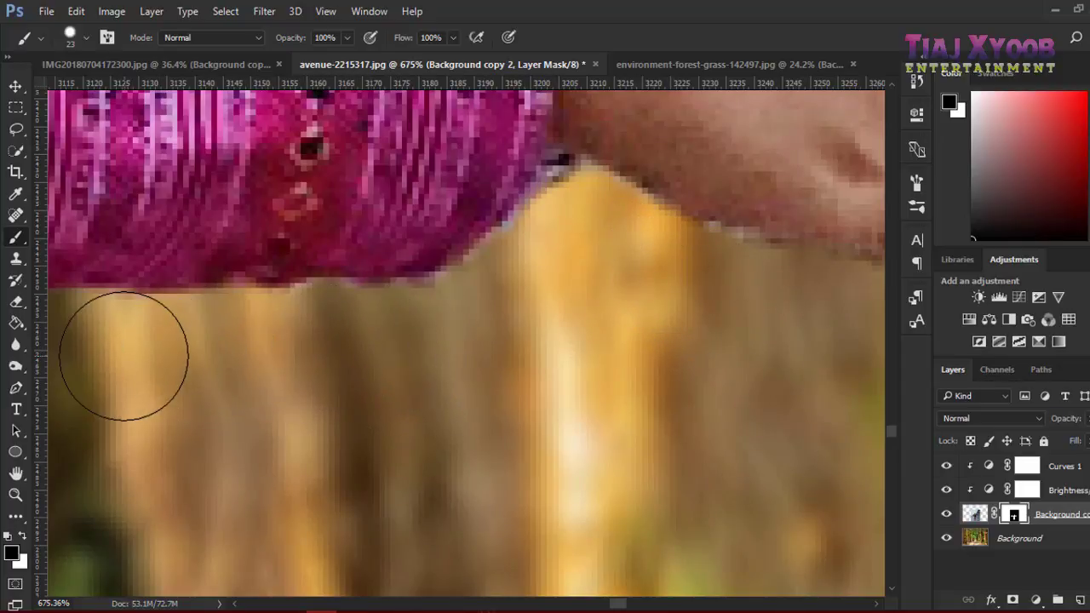
# - Mask out the brown patch below the fingertips
pyautogui.scroll(-1, 514, 358)
pyautogui.scroll(-2, 710, 250)
pyautogui.scroll(-2, 827, 258)
pyautogui.hscroll(2, 822, 262)
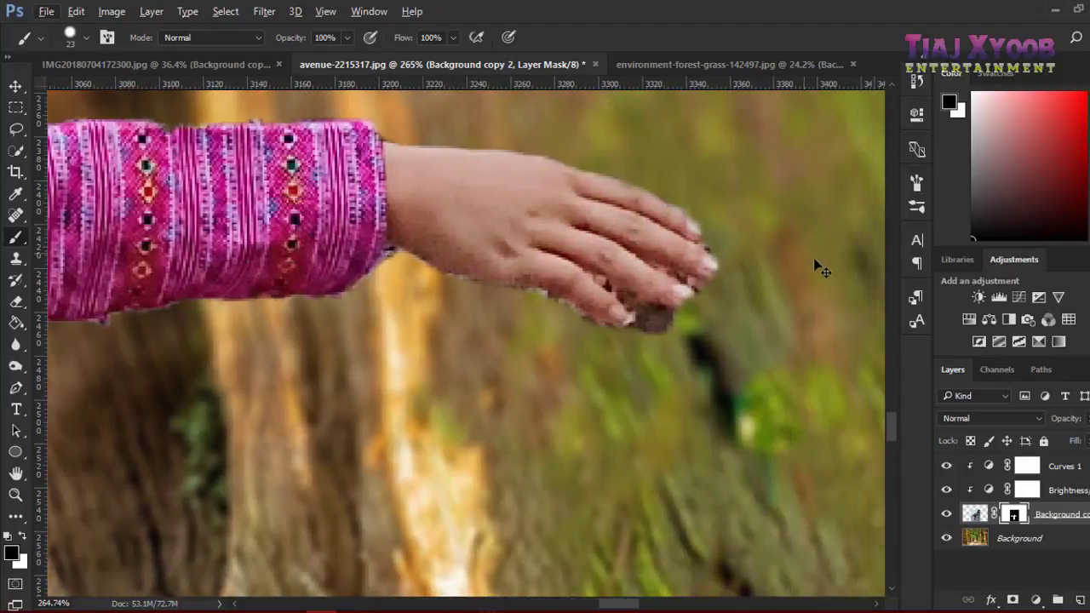
pyautogui.scroll(3, 673, 238)
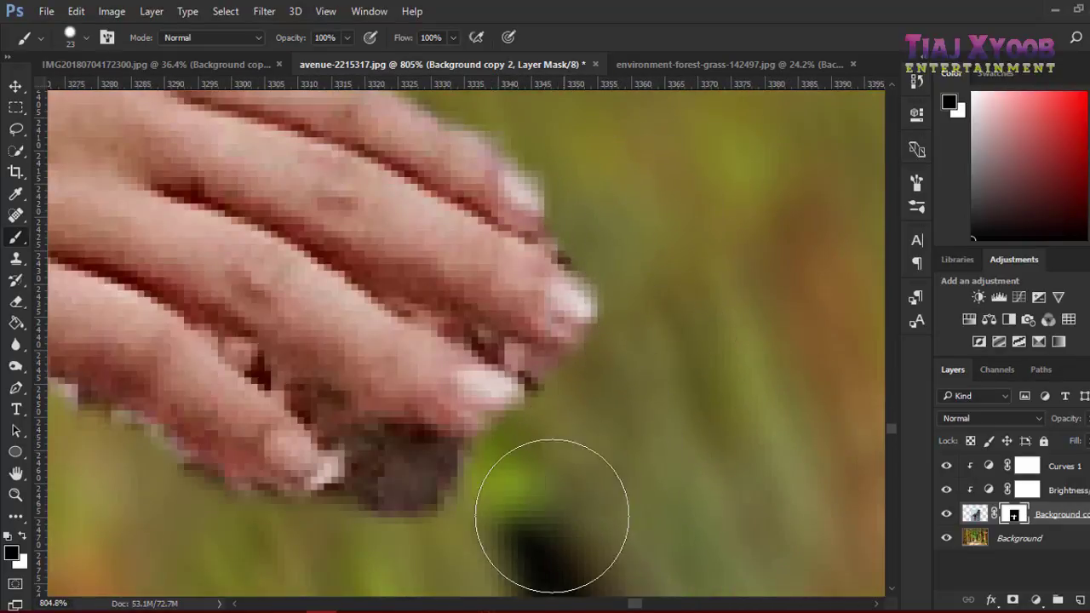
pyautogui.moveTo(553, 517); pyautogui.dragTo(441, 532)
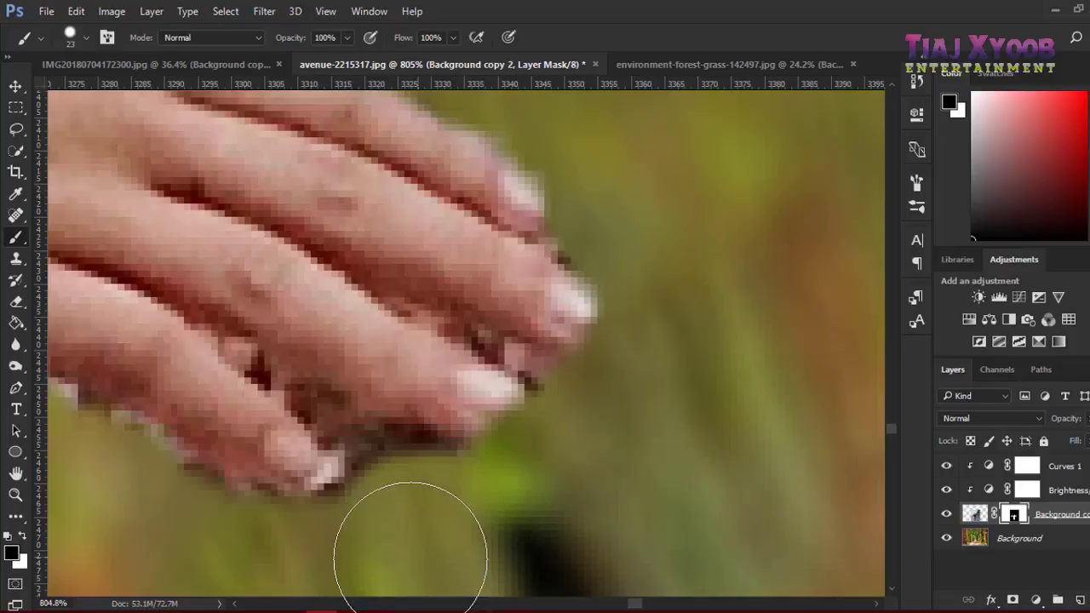
pyautogui.scroll(-2, 759, 272)
pyautogui.scroll(-2, 579, 311)
pyautogui.scroll(-1, 579, 311)
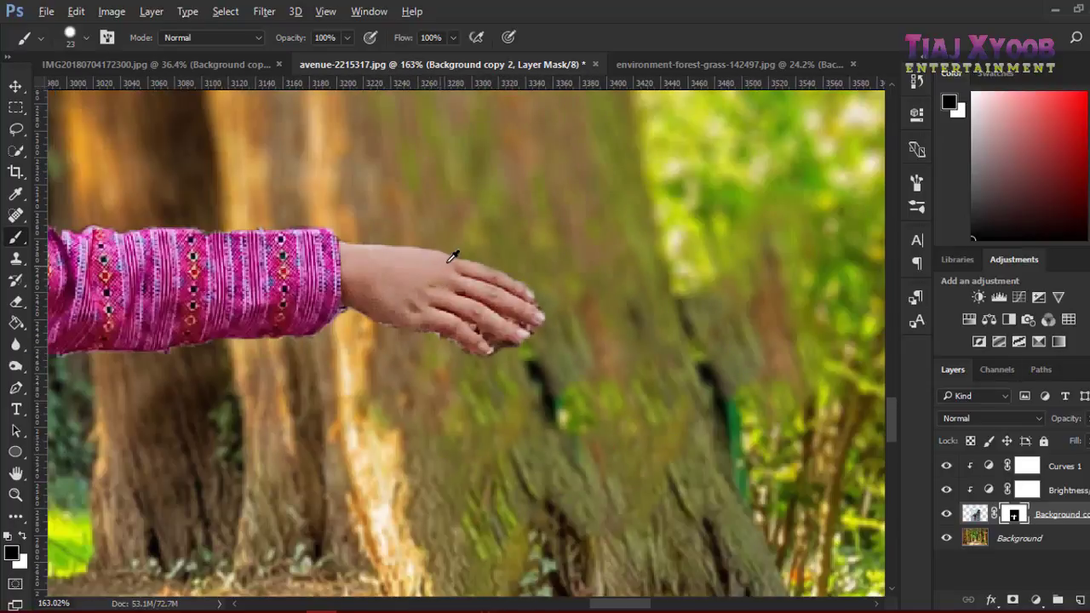
pyautogui.scroll(-1, 451, 256)
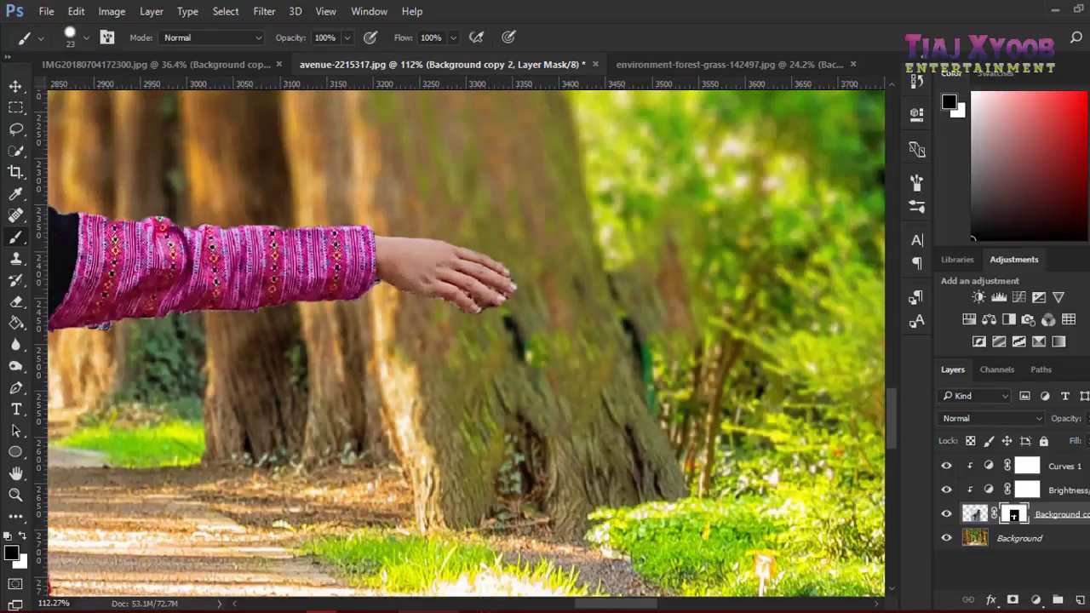
pyautogui.click(322, 612)
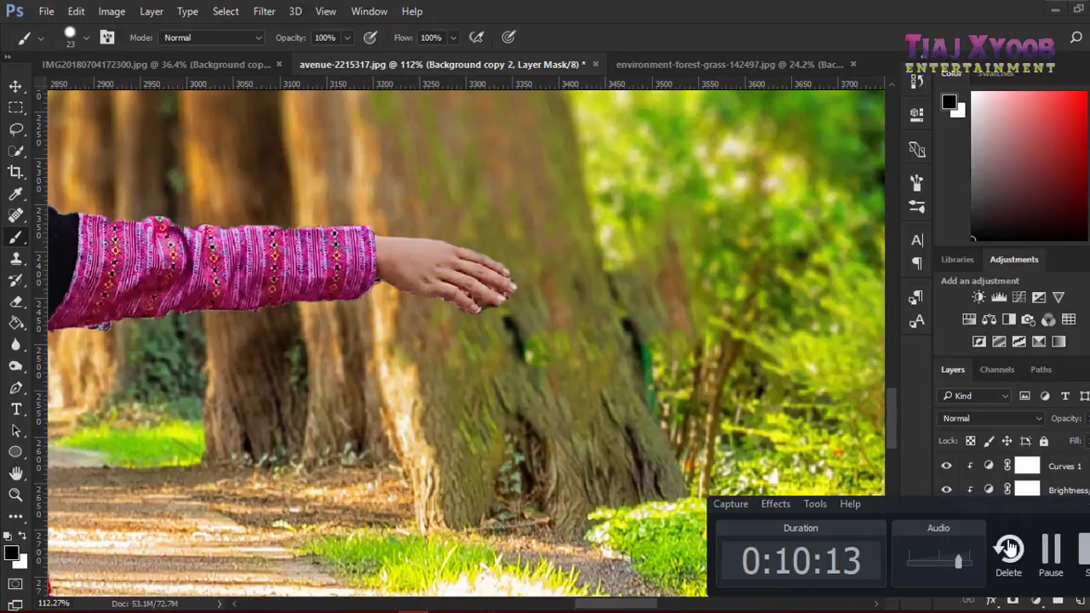
pyautogui.click(1045, 545)
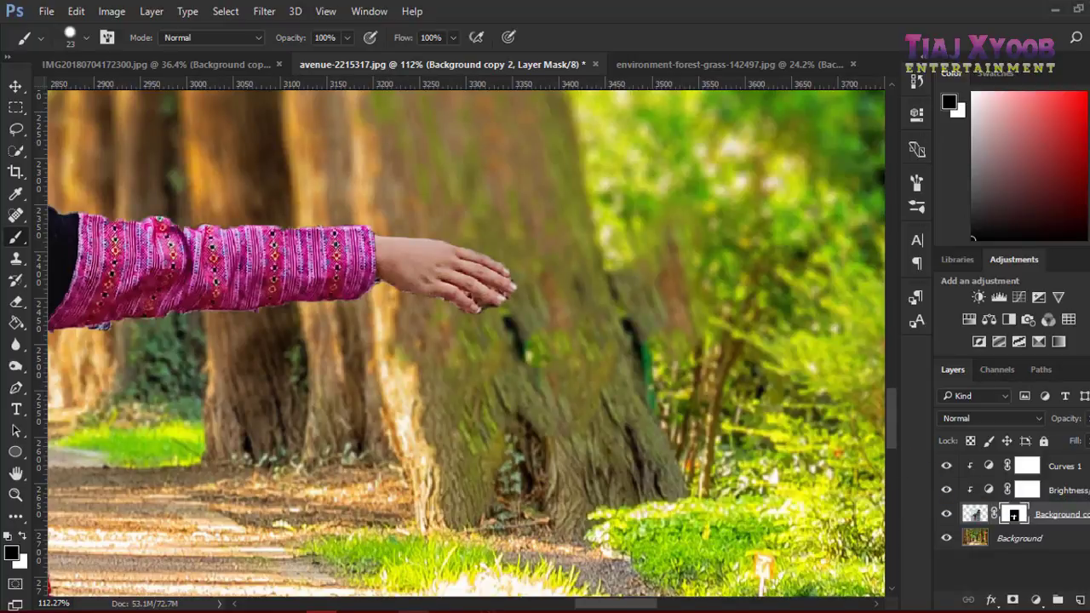
pyautogui.click(408, 610)
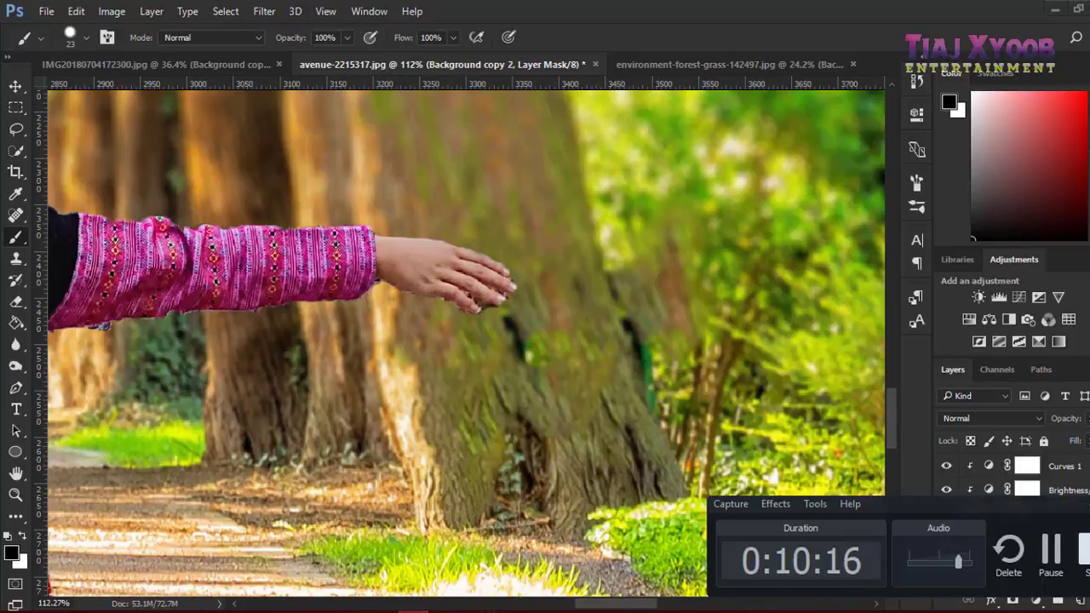
pyautogui.click(1056, 573)
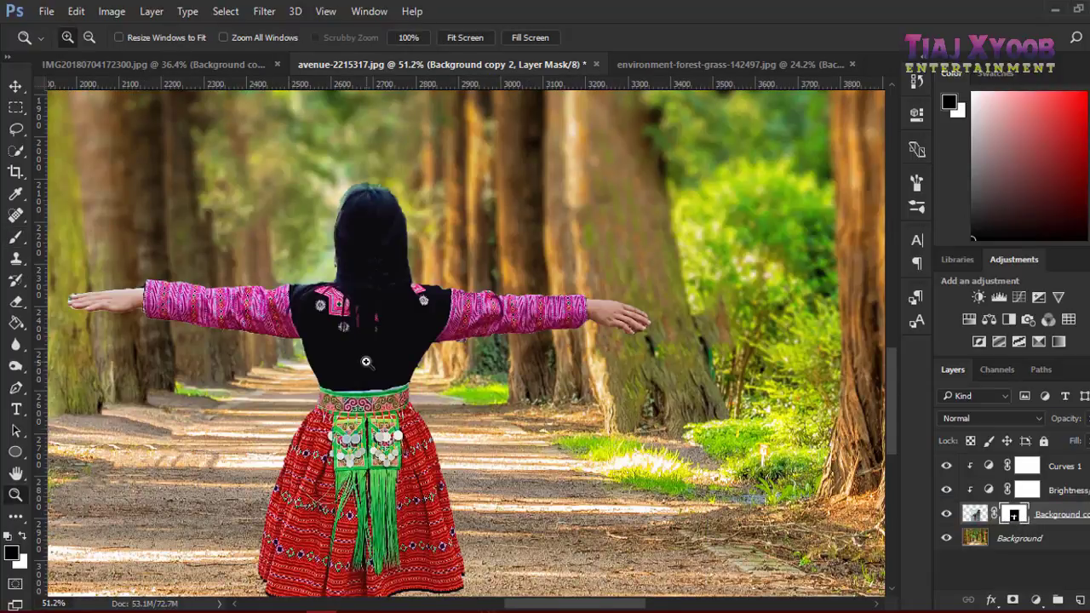
pyautogui.press('b')
pyautogui.scroll(2, 206, 267)
pyautogui.scroll(2, 171, 298)
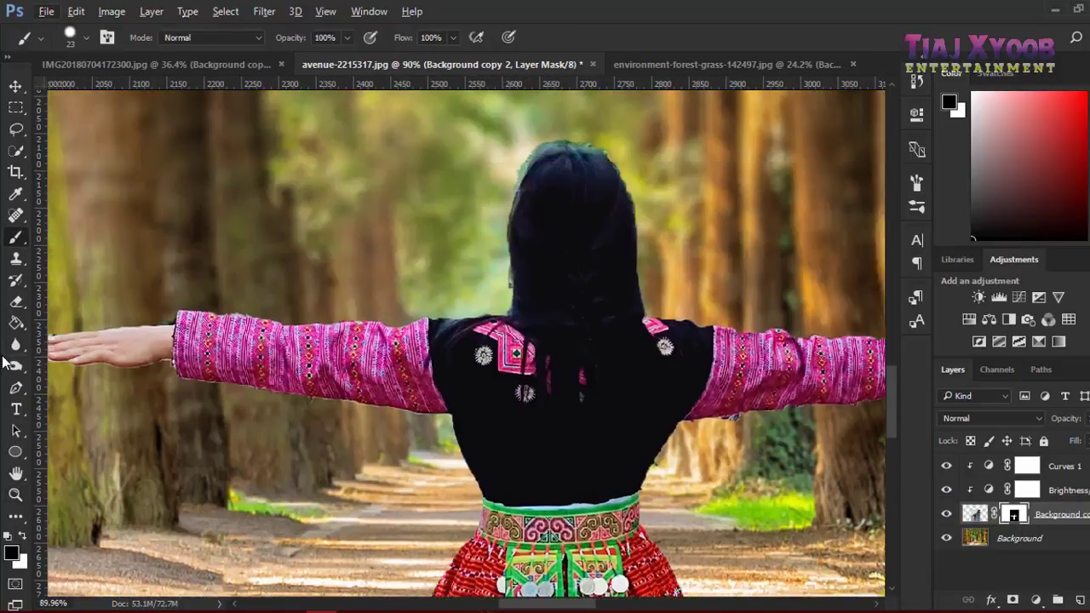
pyautogui.scroll(2, 128, 358)
pyautogui.scroll(2, 181, 328)
pyautogui.scroll(2, 181, 329)
pyautogui.scroll(2, 170, 333)
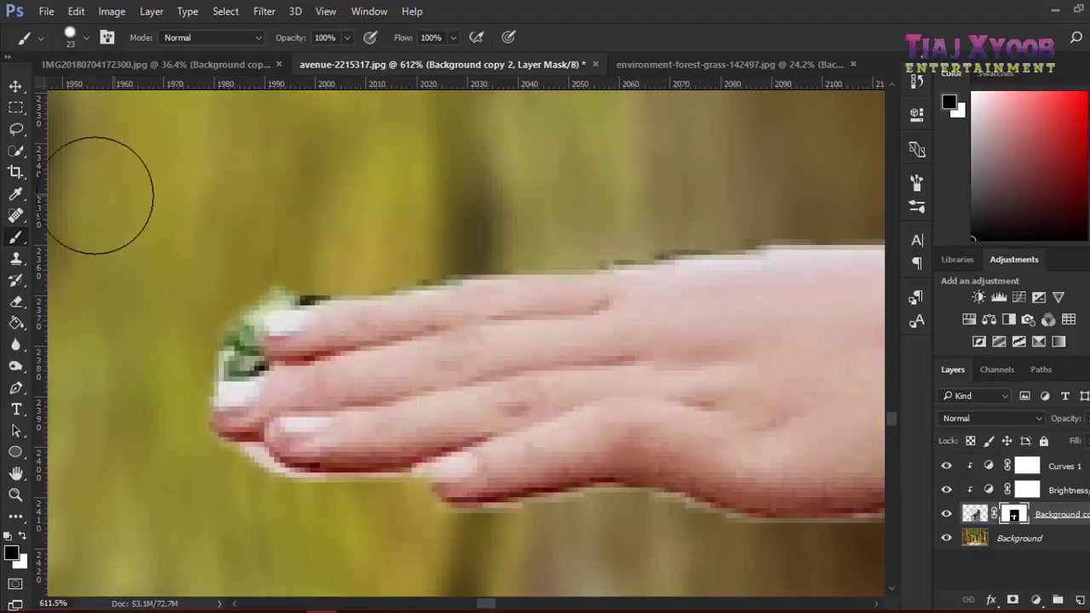
# - Trace a Pen path around the green leaf fringe beside the fingertips
pyautogui.click(19, 388)
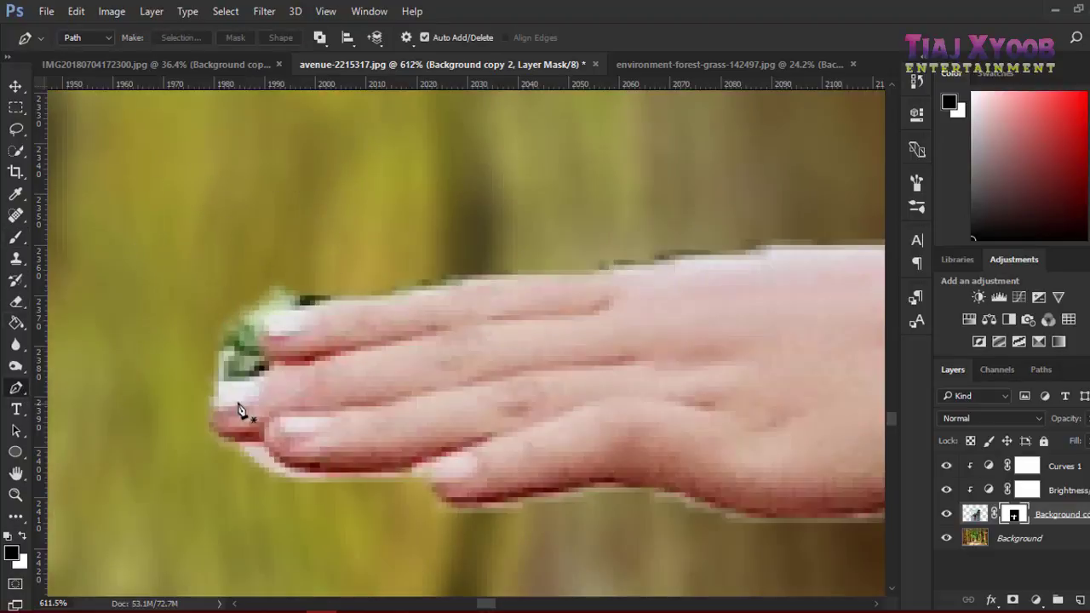
pyautogui.click(279, 362)
pyautogui.moveTo(208, 405); pyautogui.dragTo(217, 426)
pyautogui.click(102, 421)
pyautogui.click(102, 284)
pyautogui.click(178, 198)
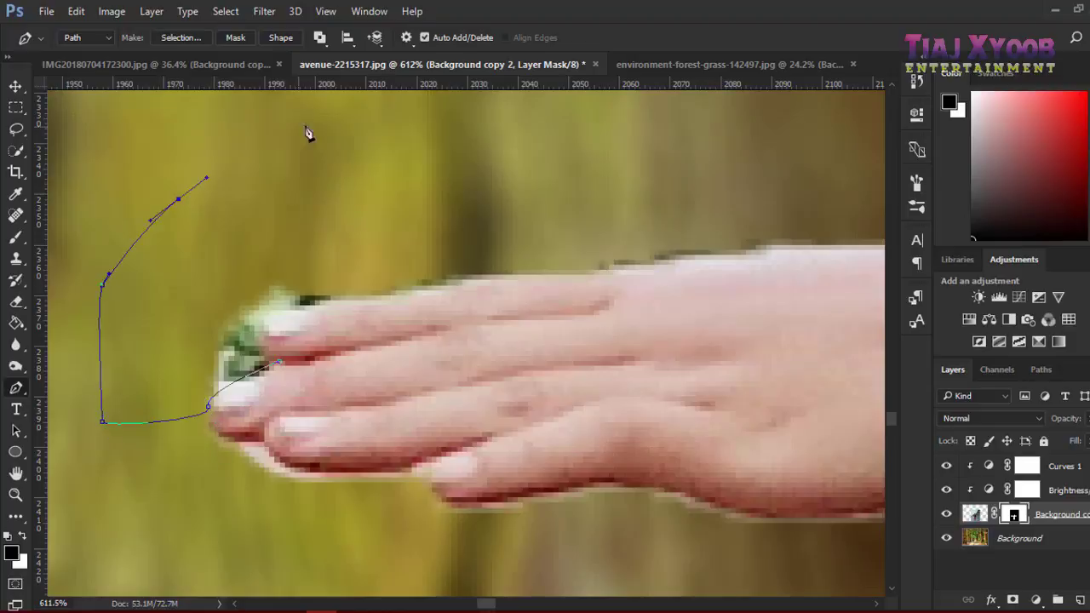
pyautogui.click(320, 123)
pyautogui.moveTo(538, 194); pyautogui.dragTo(552, 194)
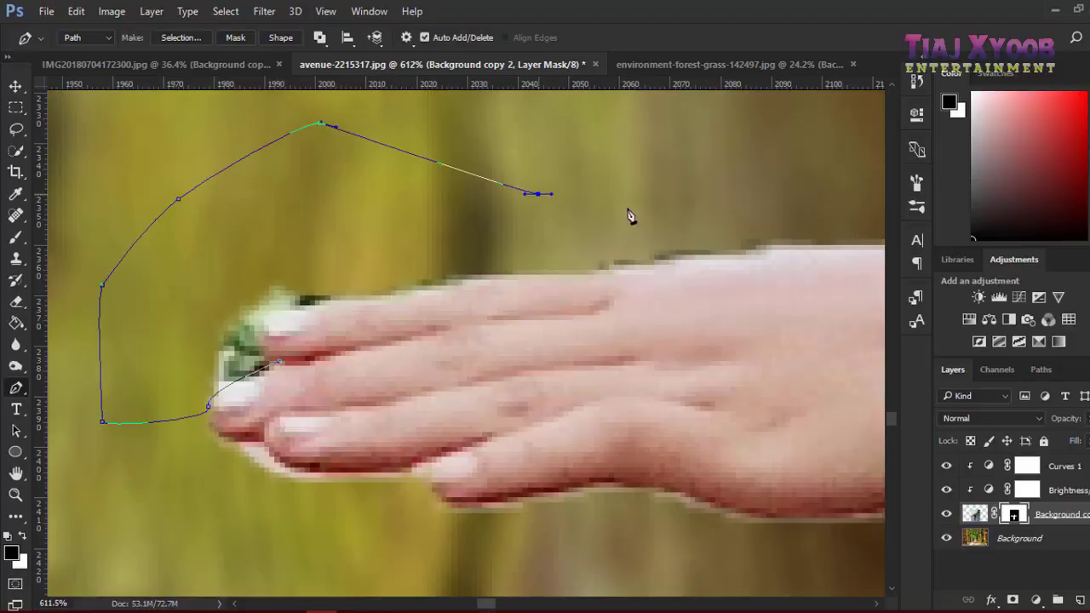
pyautogui.click(447, 283)
# - Close the pen path at the fingertips and convert it into a selection
pyautogui.click(260, 316)
pyautogui.moveTo(261, 322); pyautogui.dragTo(258, 322)
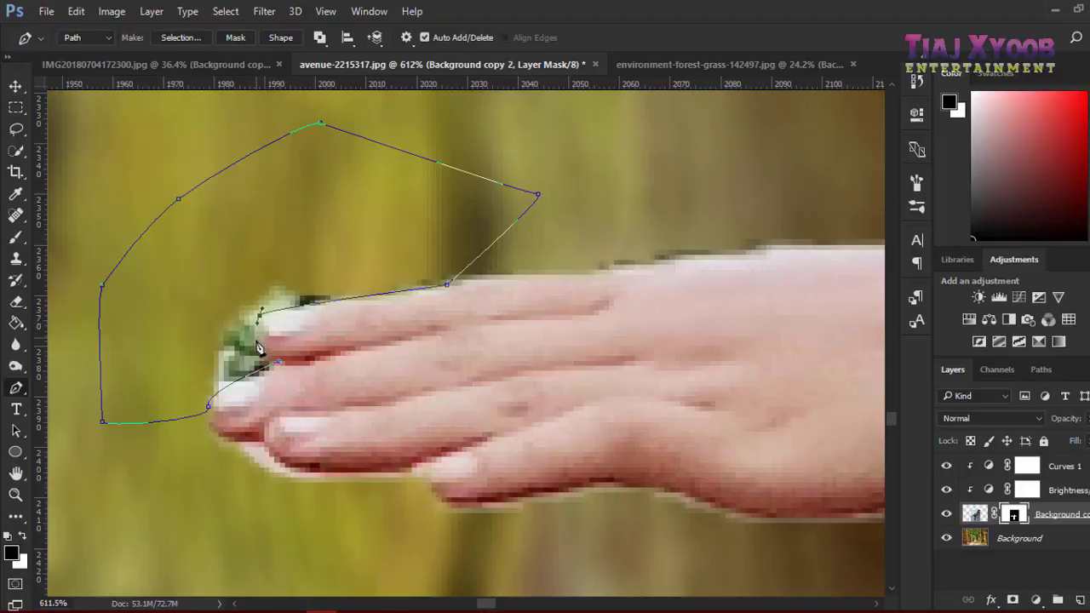
pyautogui.moveTo(278, 363); pyautogui.dragTo(307, 365)
pyautogui.rightClick(249, 257)
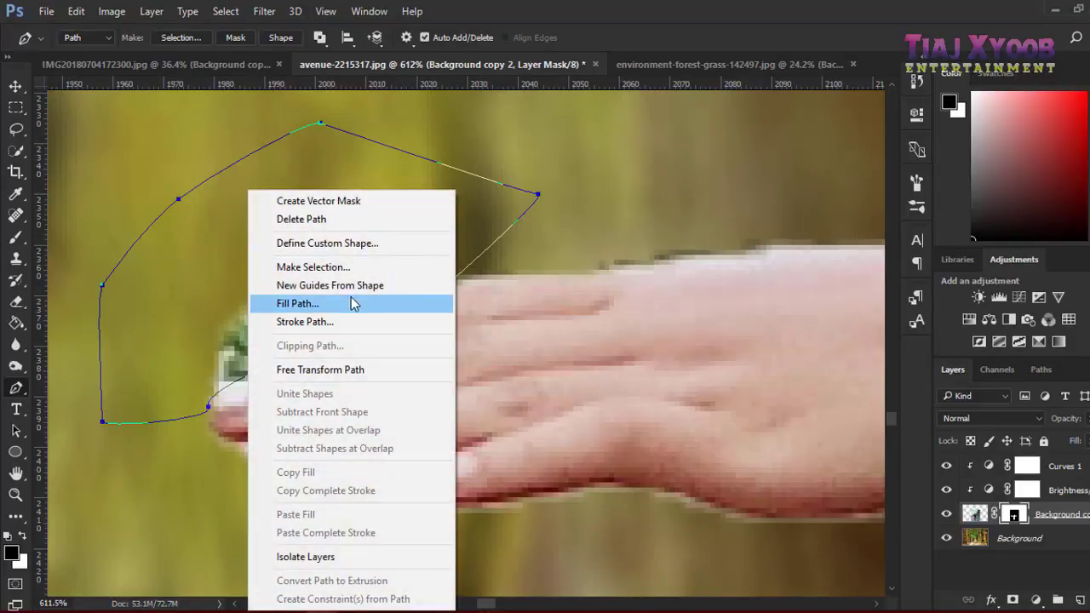
pyautogui.click(349, 267)
pyautogui.click(652, 170)
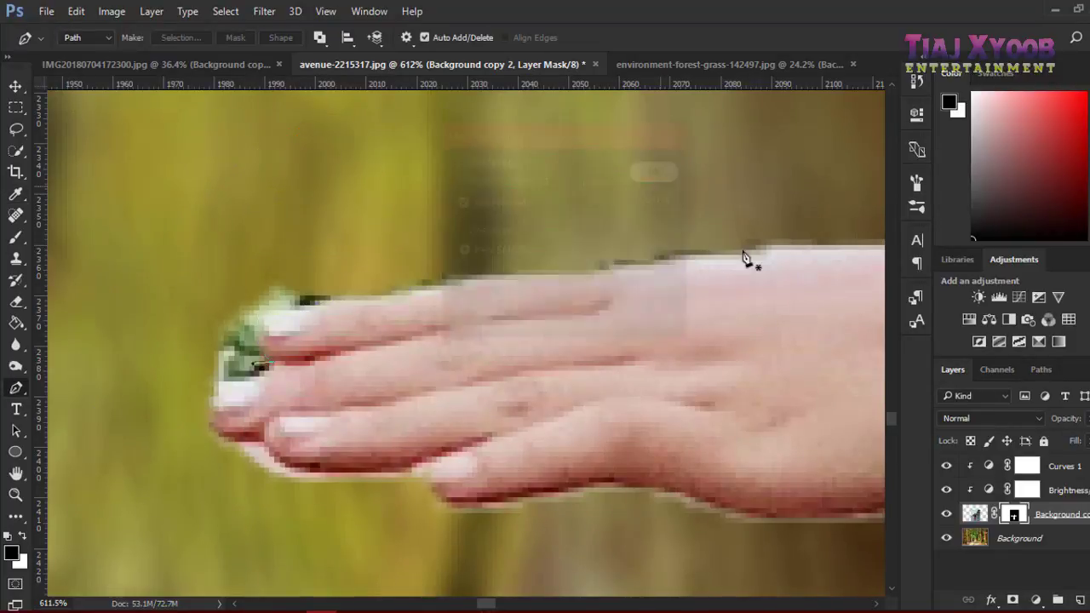
# - Fill the selection beside the fingertips with black on the layer mask, then deselect
pyautogui.press('b')
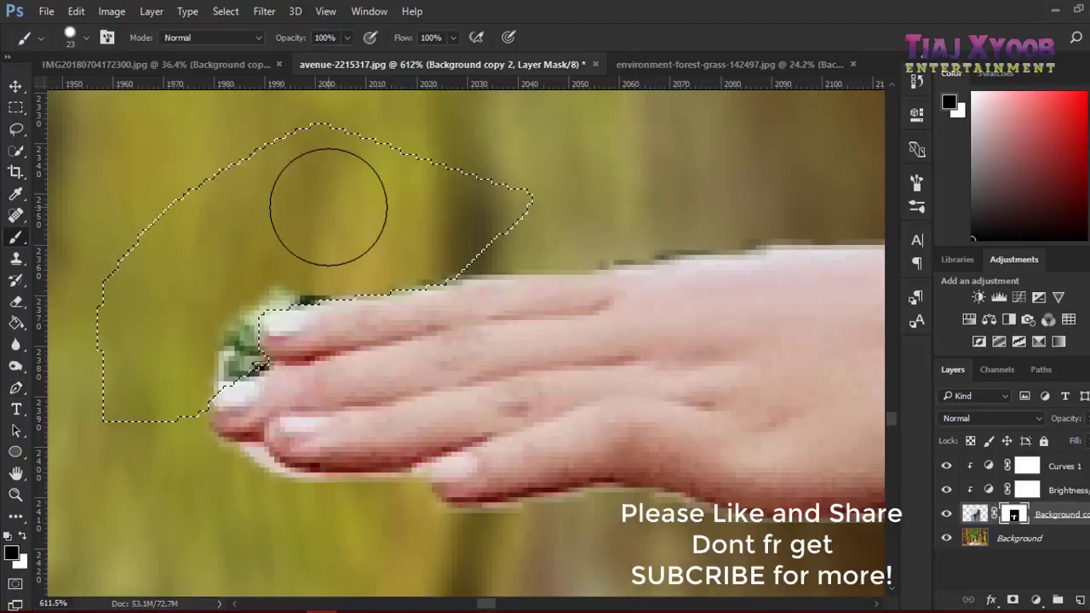
pyautogui.hotkey('alt', 'BackSpace')
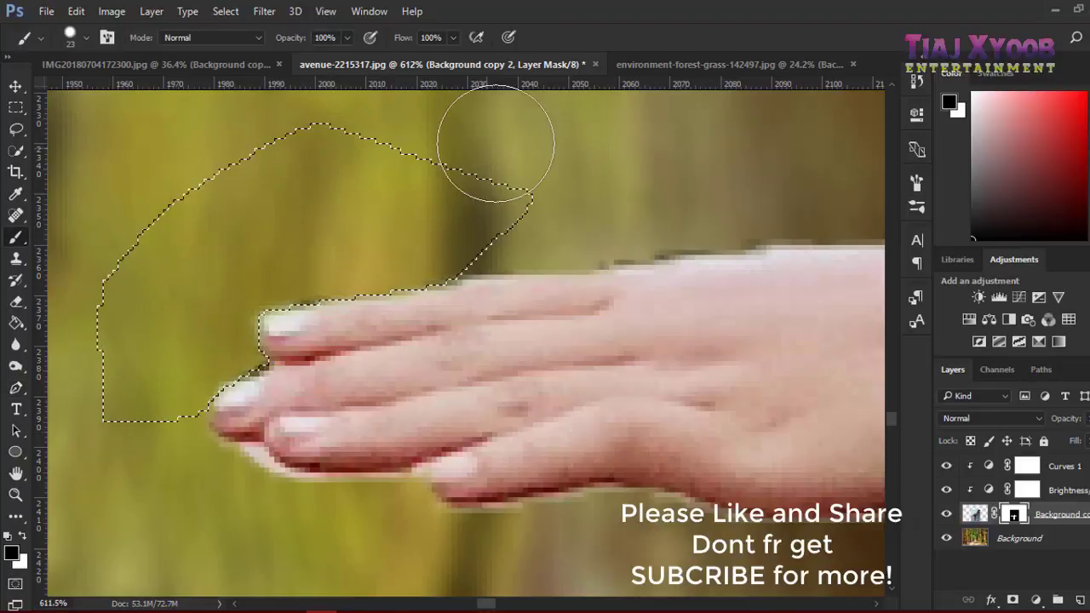
pyautogui.hotkey('ctrl', 'd')
# - Zoom out to review the composite, then zoom back in on the left sleeve
pyautogui.scroll(-5, 548, 175)
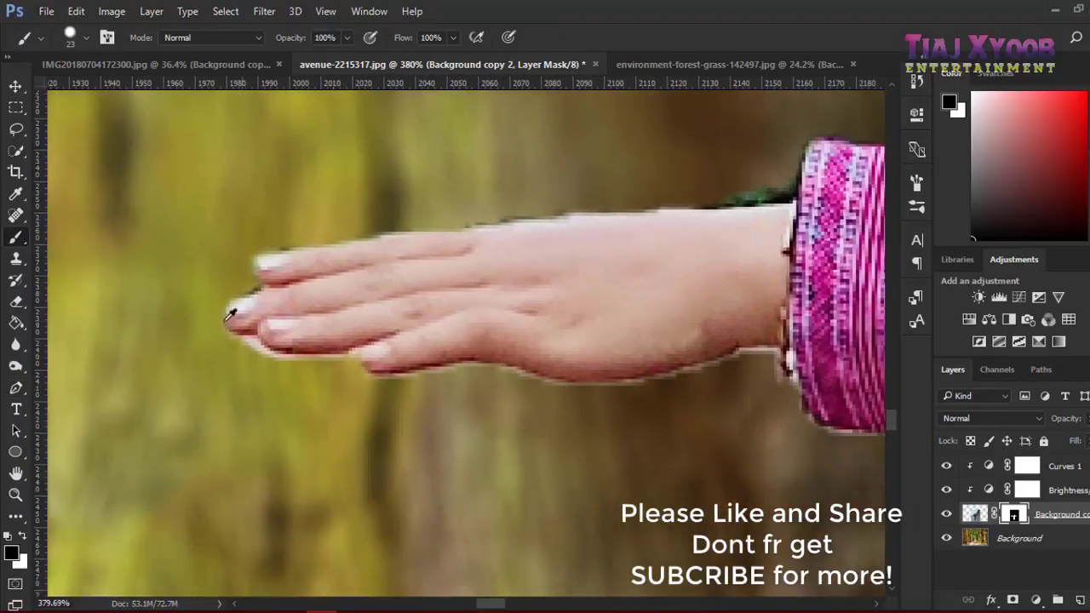
pyautogui.scroll(5, 330, 396)
pyautogui.scroll(3, 330, 396)
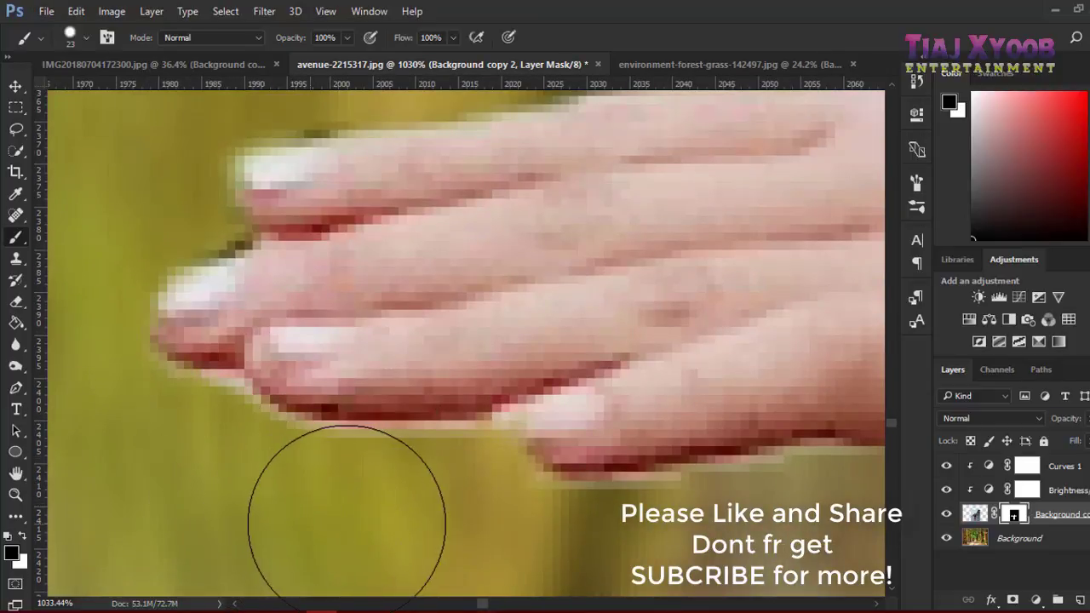
pyautogui.scroll(-3, 174, 475)
pyautogui.scroll(-3, 284, 506)
pyautogui.scroll(-3, 653, 487)
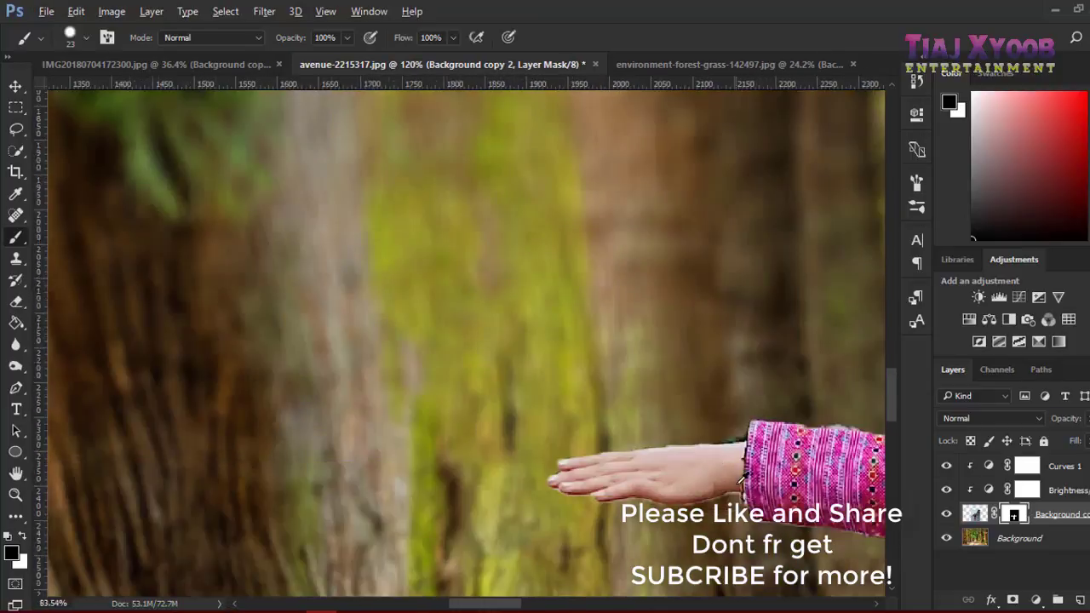
pyautogui.scroll(-3, 785, 480)
pyautogui.scroll(-2, 784, 480)
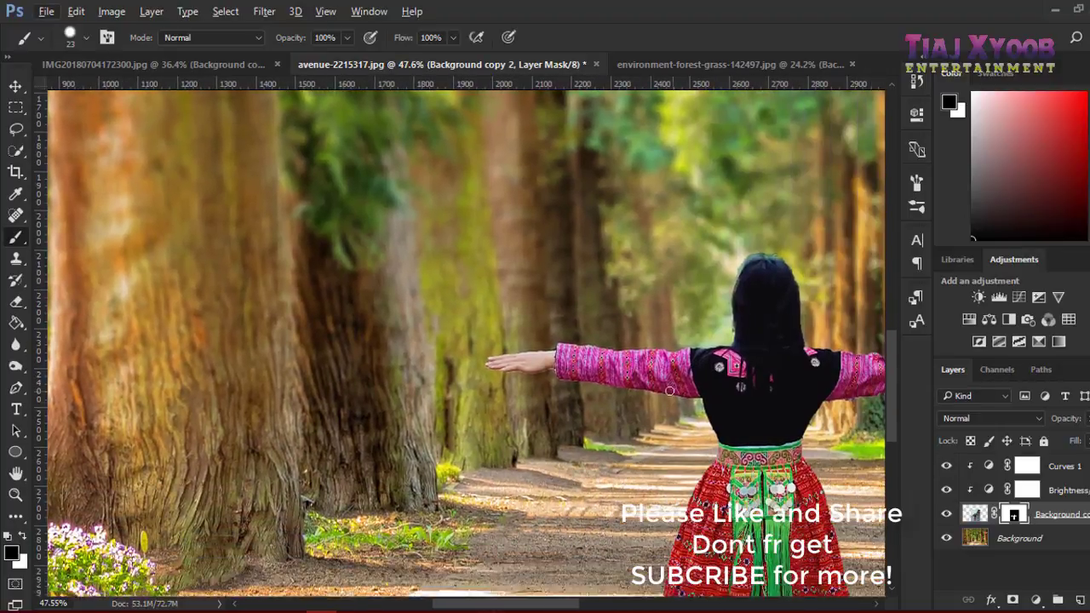
pyautogui.scroll(-2, 669, 365)
pyautogui.scroll(-2, 660, 363)
pyautogui.scroll(-2, 639, 359)
pyautogui.scroll(-2, 622, 357)
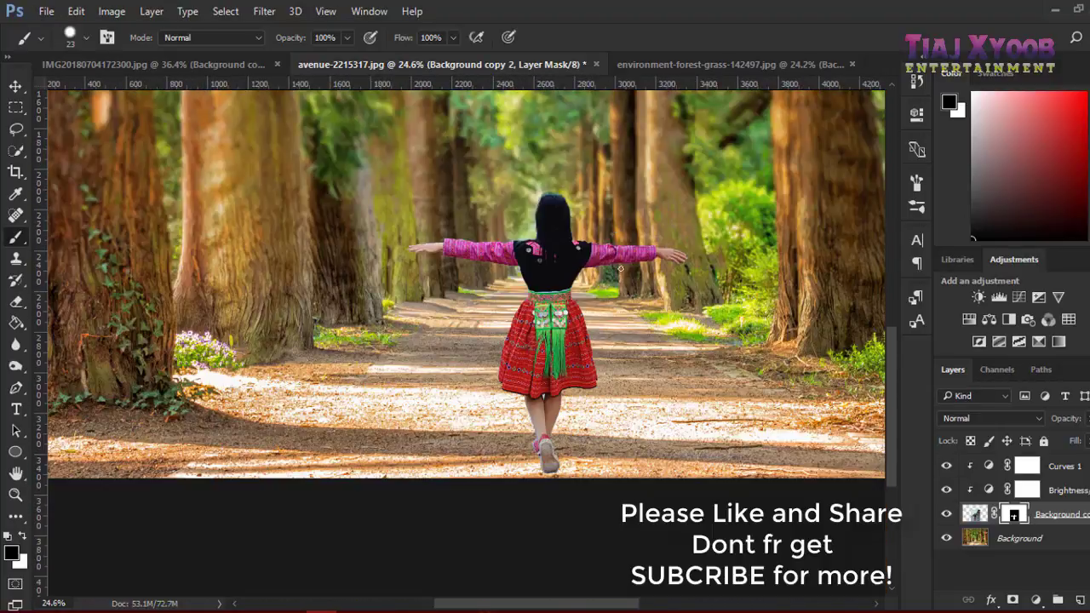
pyautogui.scroll(2, 611, 356)
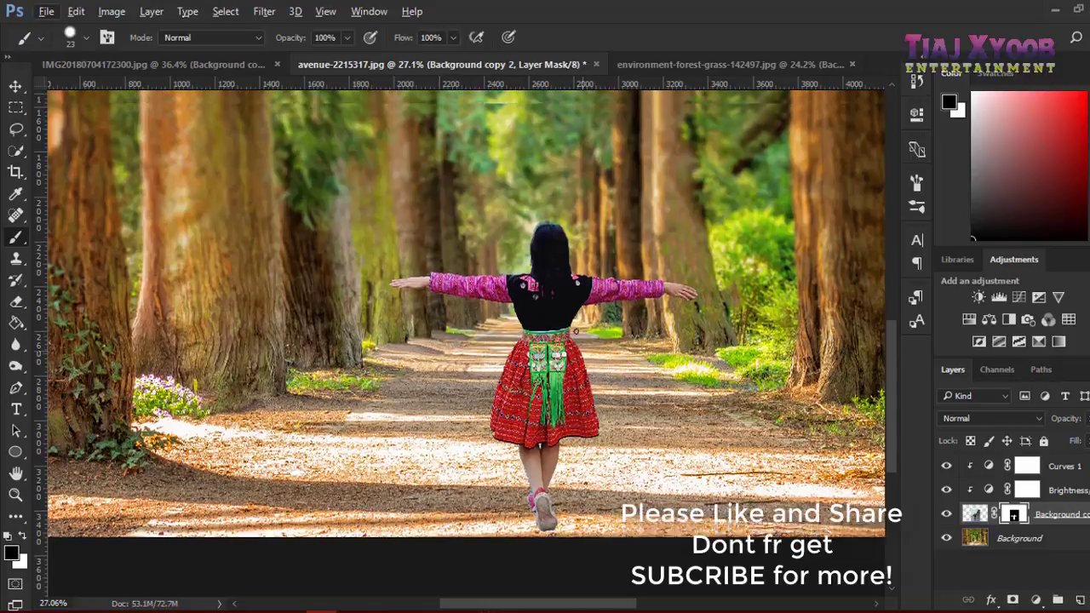
pyautogui.scroll(1, 406, 231)
pyautogui.scroll(2, 389, 292)
pyautogui.scroll(2, 372, 316)
pyautogui.scroll(2, 341, 358)
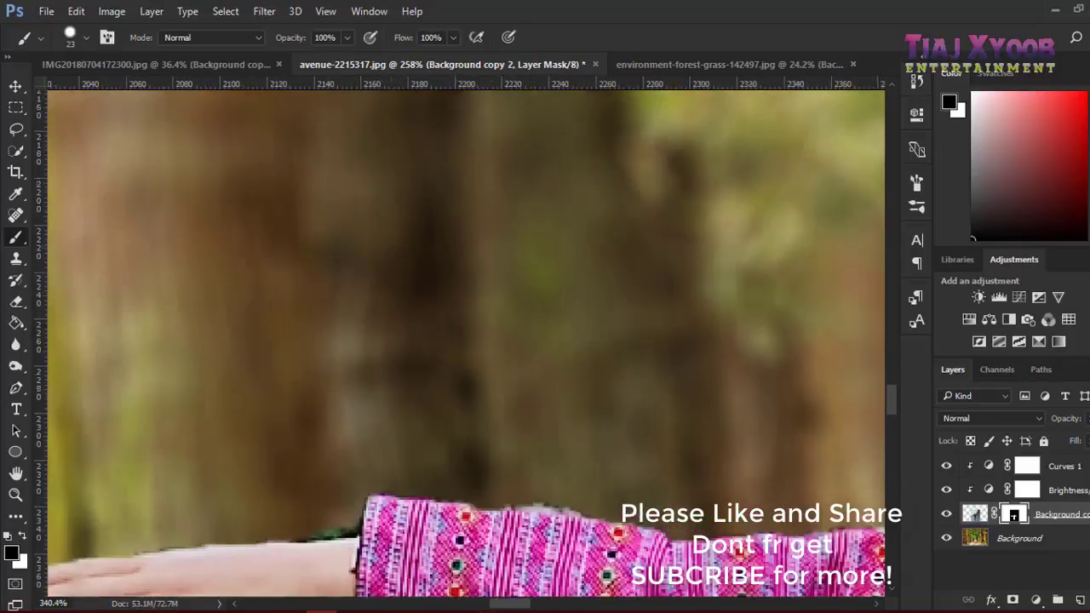
pyautogui.scroll(1, 297, 408)
pyautogui.scroll(1, 297, 408)
pyautogui.scroll(1, 252, 320)
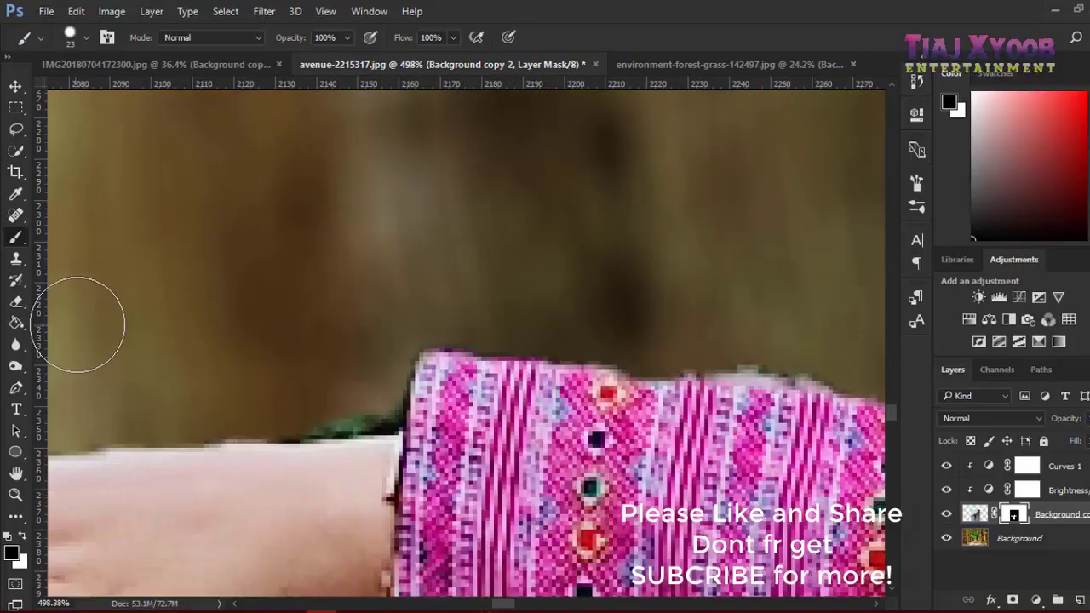
# - Trace a Pen path around the background gap above the wrist and make it a selection
pyautogui.press('p')
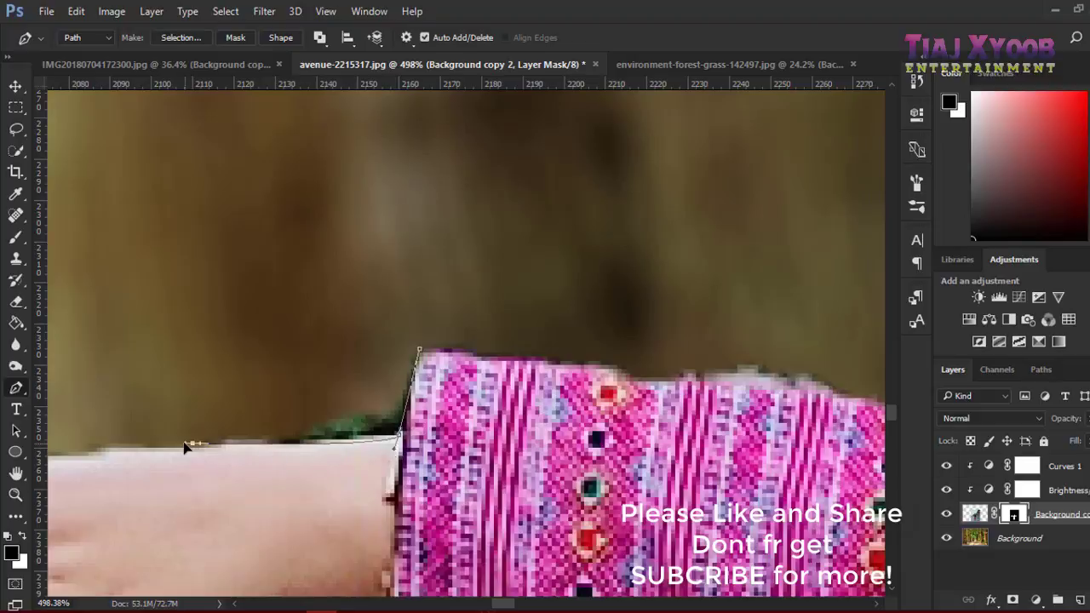
pyautogui.moveTo(299, 232); pyautogui.dragTo(449, 183)
pyautogui.moveTo(584, 187); pyautogui.dragTo(604, 196)
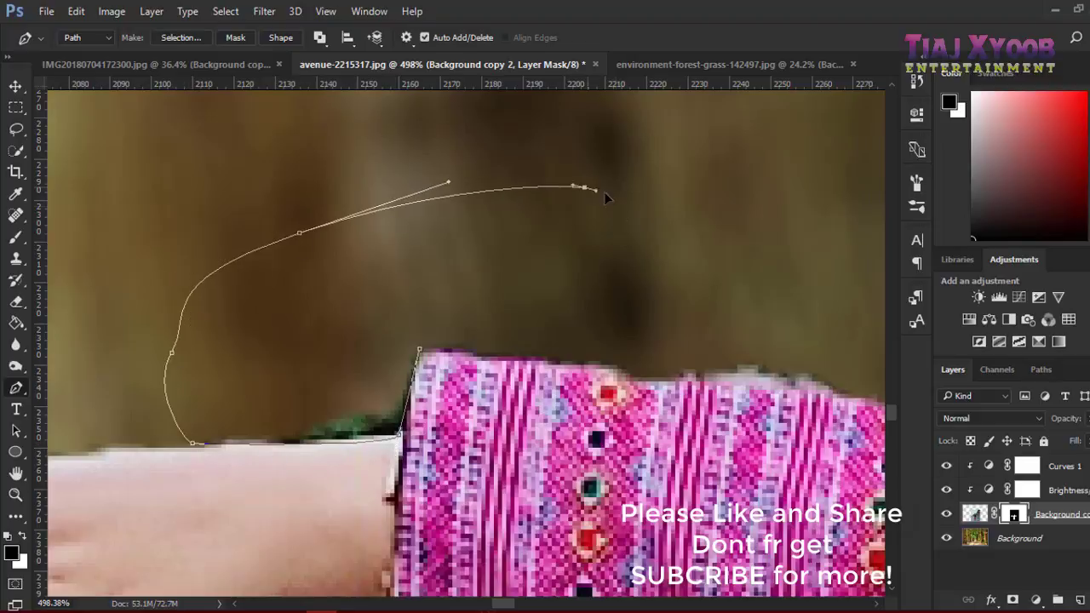
pyautogui.click(418, 351)
pyautogui.rightClick(366, 340)
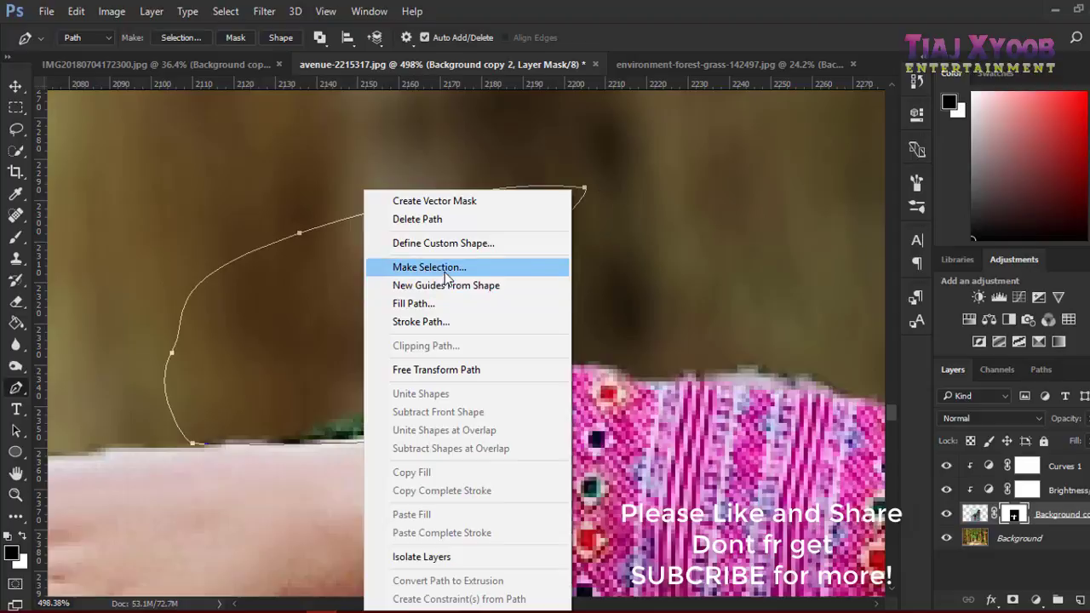
pyautogui.click(445, 265)
pyautogui.click(659, 173)
# - Brush black on the mask along the wrist's underside and the sleeve's lower edge
pyautogui.press('b')
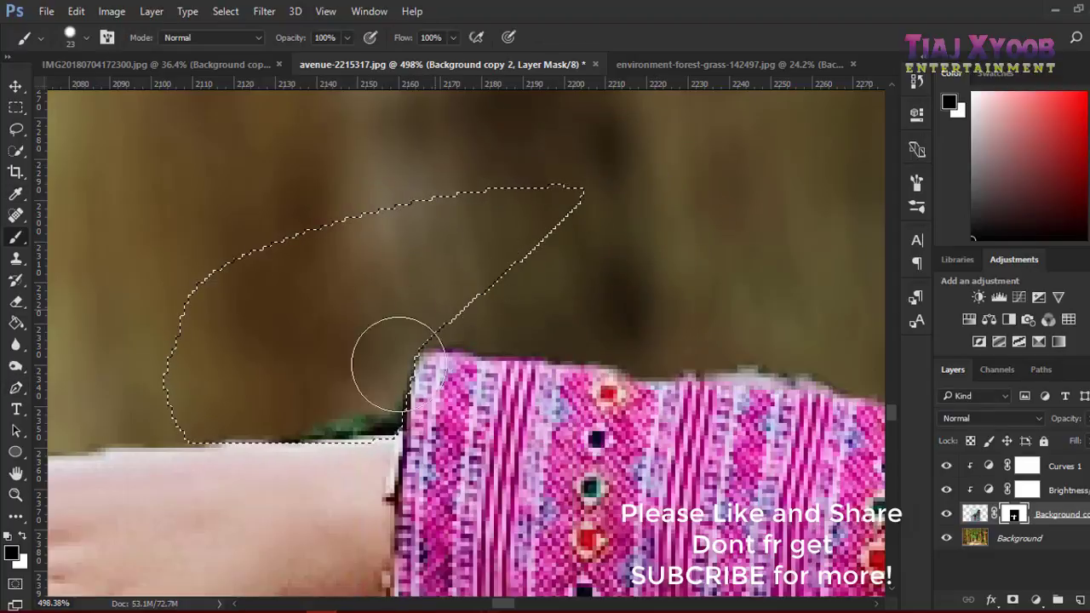
pyautogui.scroll(-2, 633, 238)
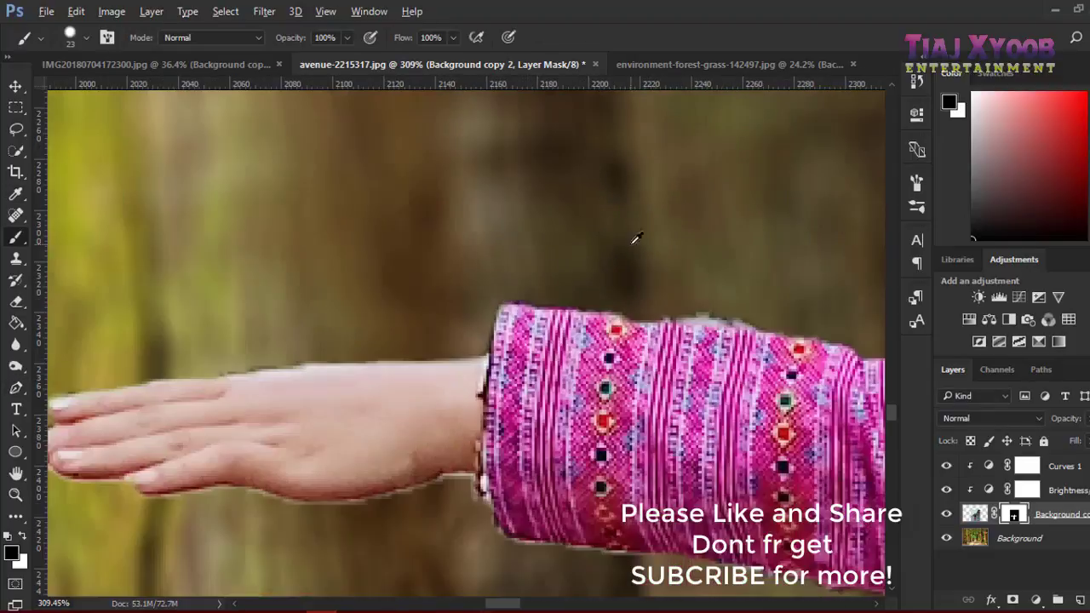
pyautogui.scroll(-2, 672, 285)
pyautogui.scroll(-1, 779, 300)
pyautogui.scroll(2, 567, 341)
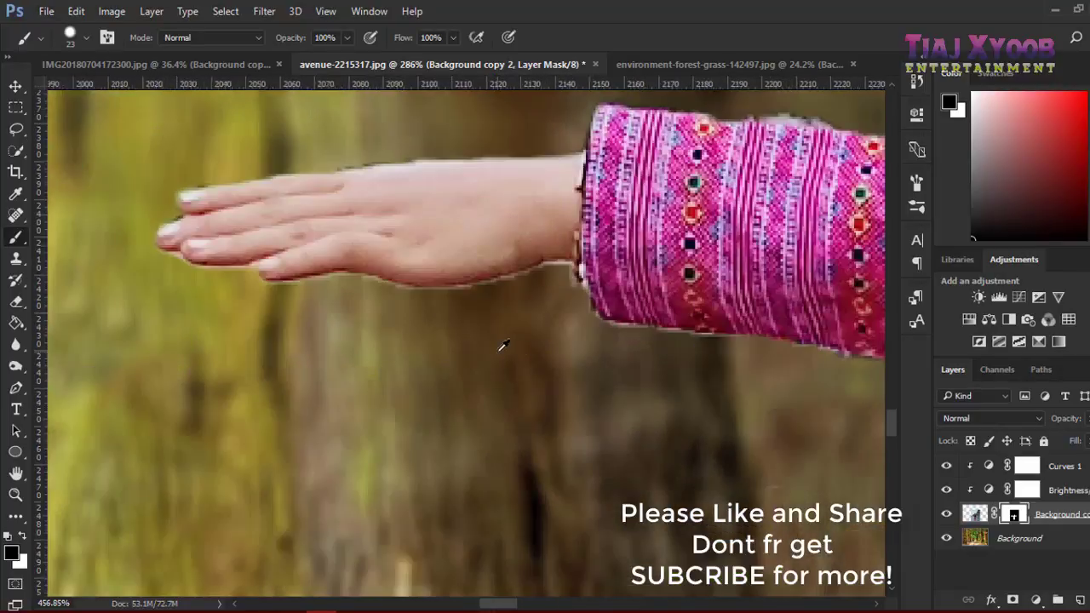
pyautogui.scroll(2, 503, 348)
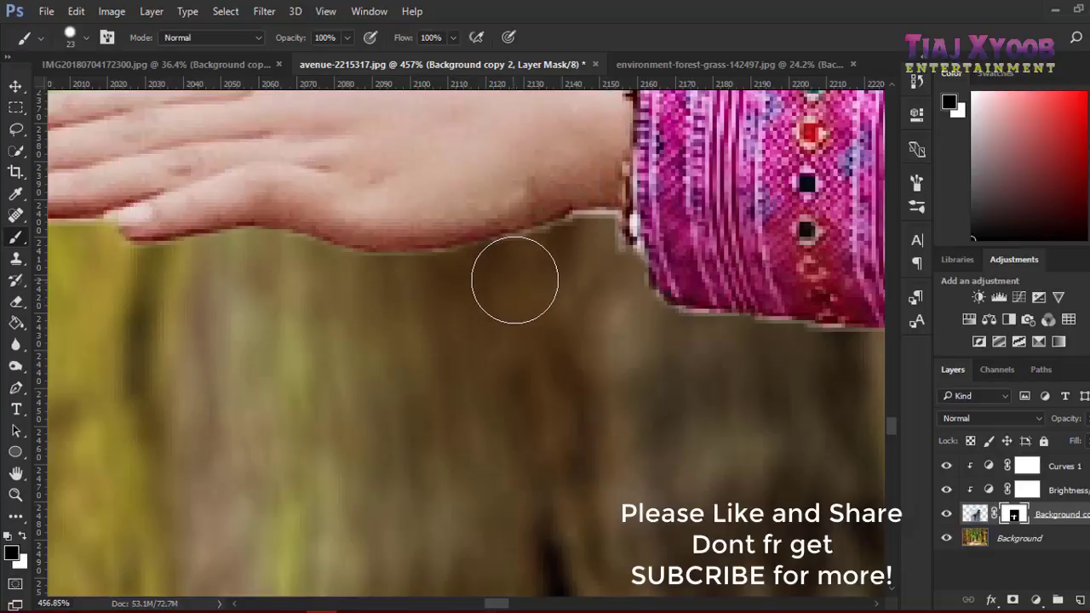
pyautogui.moveTo(562, 269)
pyautogui.mouseDown()
pyautogui.moveTo(593, 259)
pyautogui.moveTo(634, 305)
pyautogui.moveTo(627, 318)
pyautogui.mouseUp()
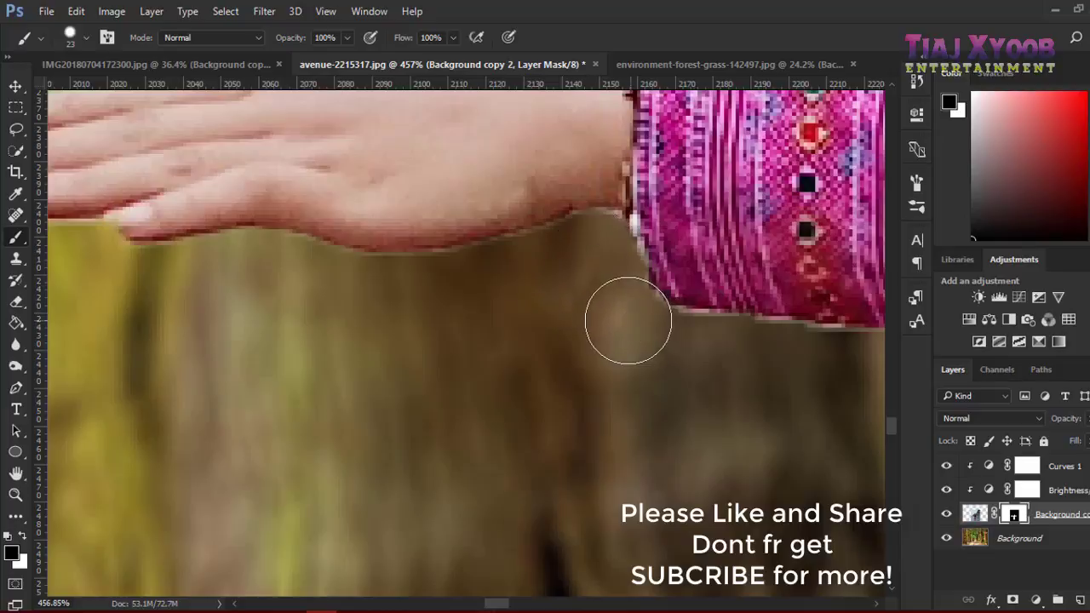
pyautogui.moveTo(696, 354); pyautogui.dragTo(820, 366)
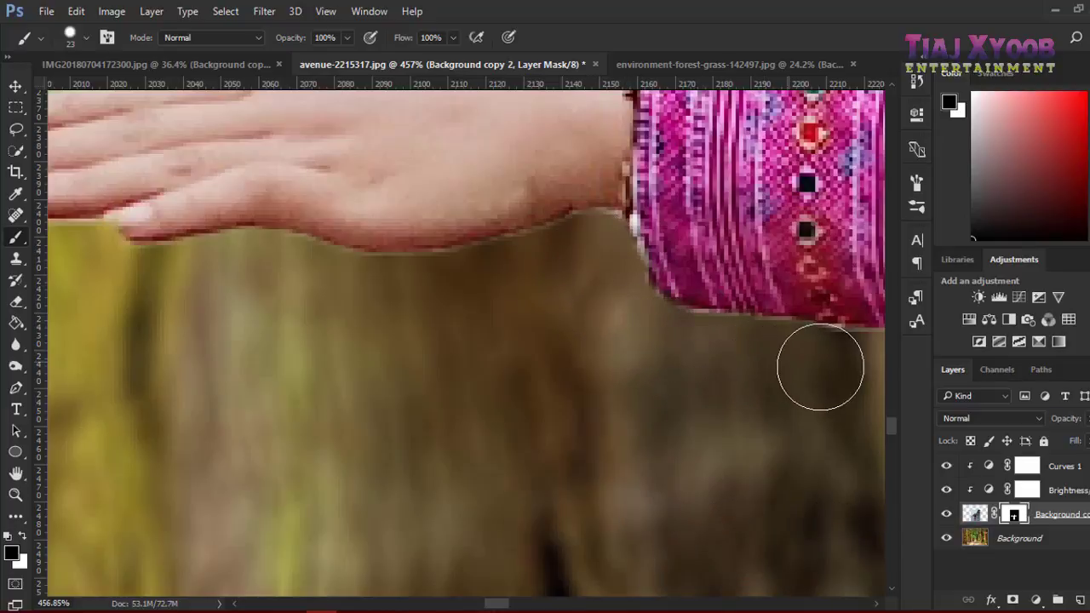
pyautogui.scroll(-3, 384, 372)
# - Zoom to the head and paint black on the mask along the hair's teal top edge
pyautogui.scroll(-2, 459, 384)
pyautogui.scroll(-3, 458, 384)
pyautogui.scroll(-1, 426, 341)
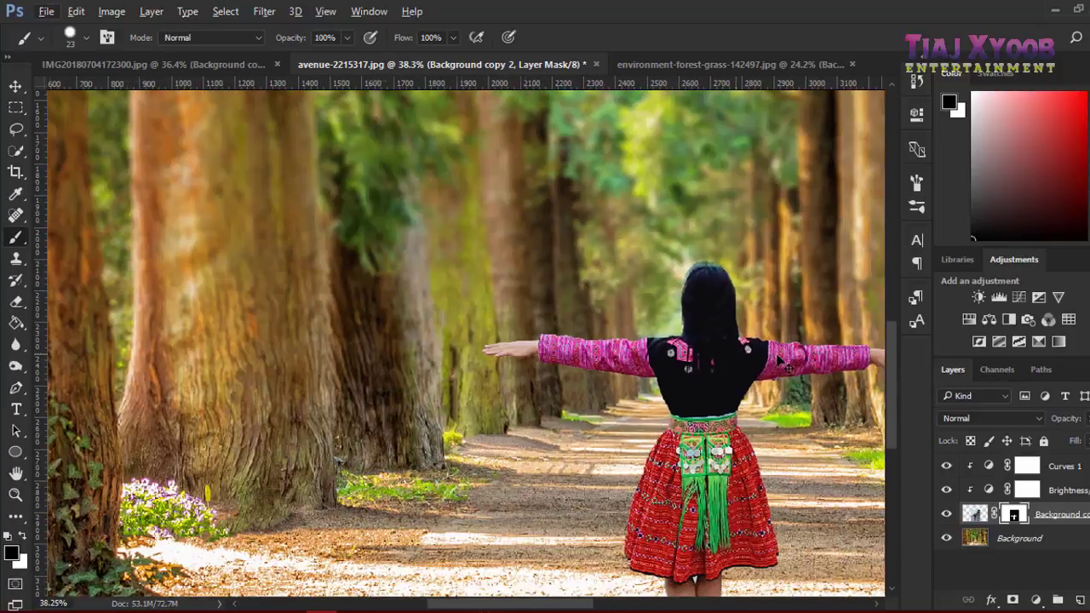
pyautogui.scroll(1, 392, 307)
pyautogui.scroll(2, 381, 289)
pyautogui.scroll(1, 594, 253)
pyautogui.scroll(1, 728, 185)
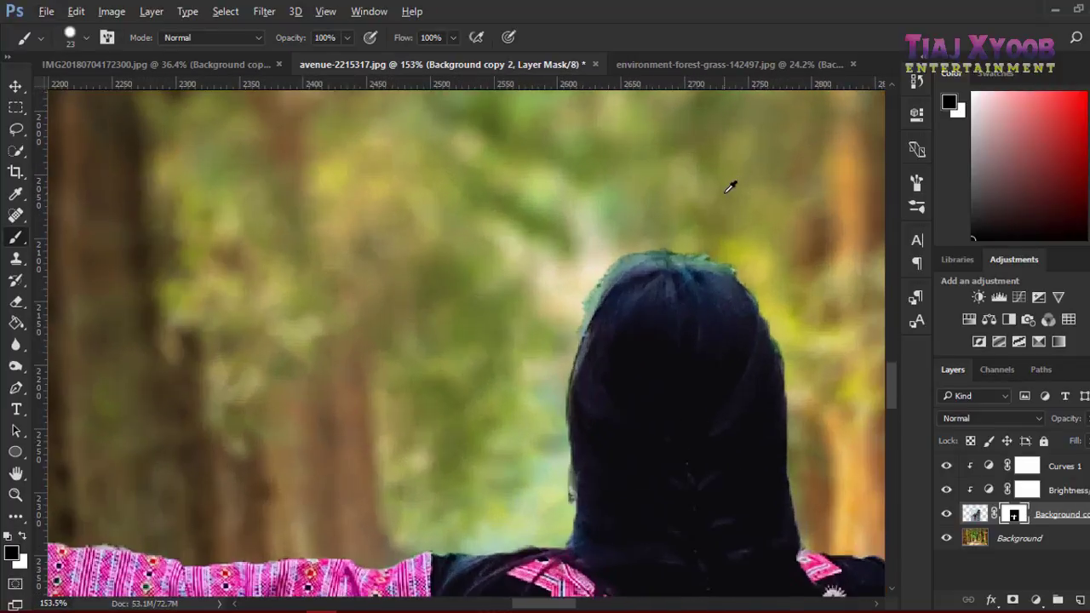
pyautogui.scroll(1, 691, 218)
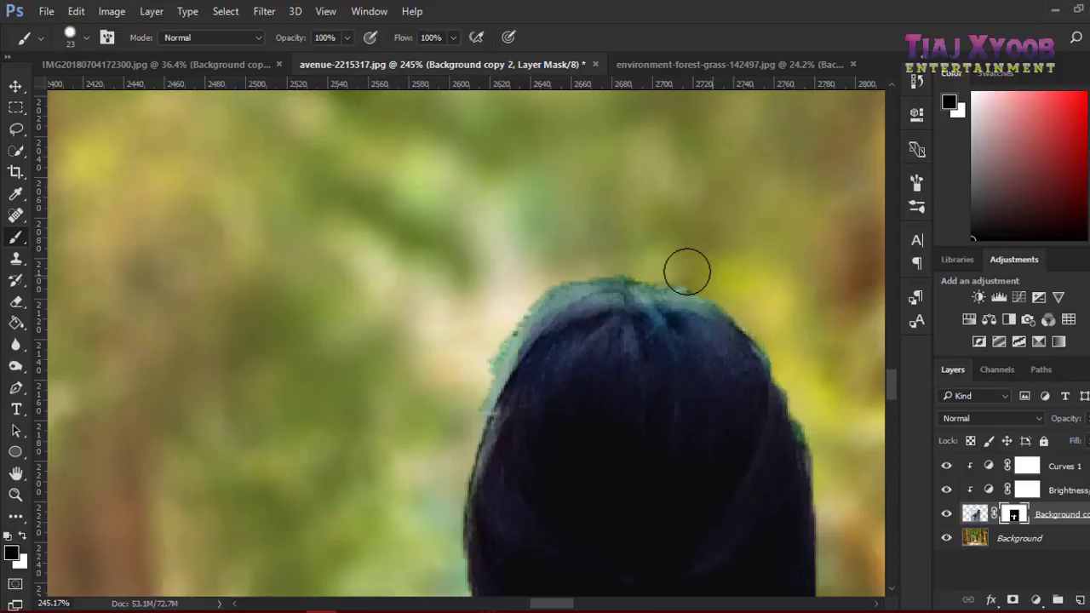
pyautogui.moveTo(631, 266)
pyautogui.mouseDown()
pyautogui.moveTo(519, 289)
pyautogui.moveTo(434, 407)
pyautogui.mouseUp()
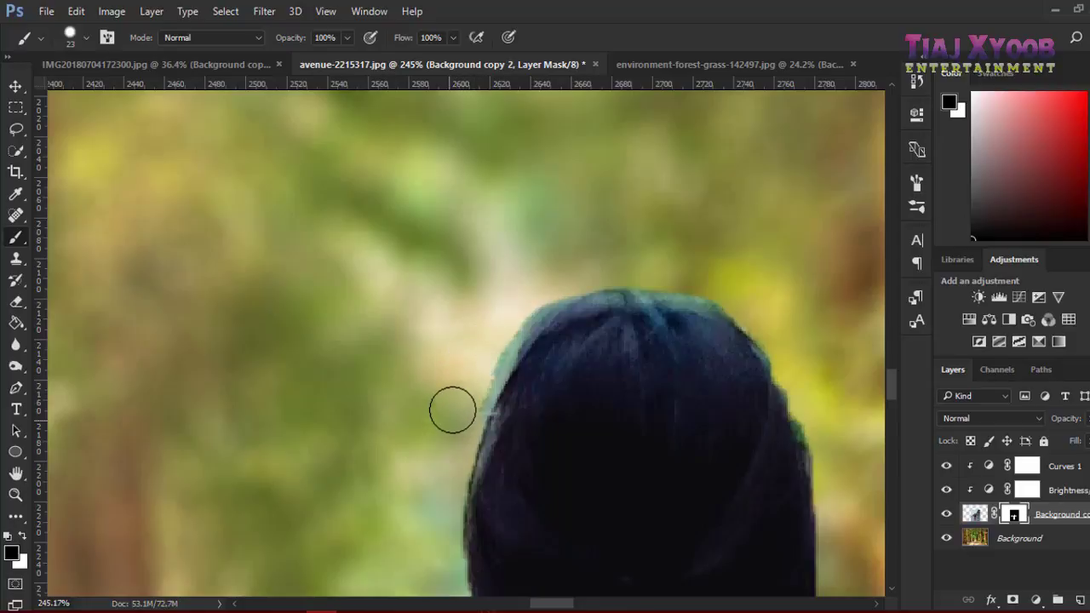
pyautogui.scroll(-5, 463, 333)
pyautogui.scroll(-1, 511, 336)
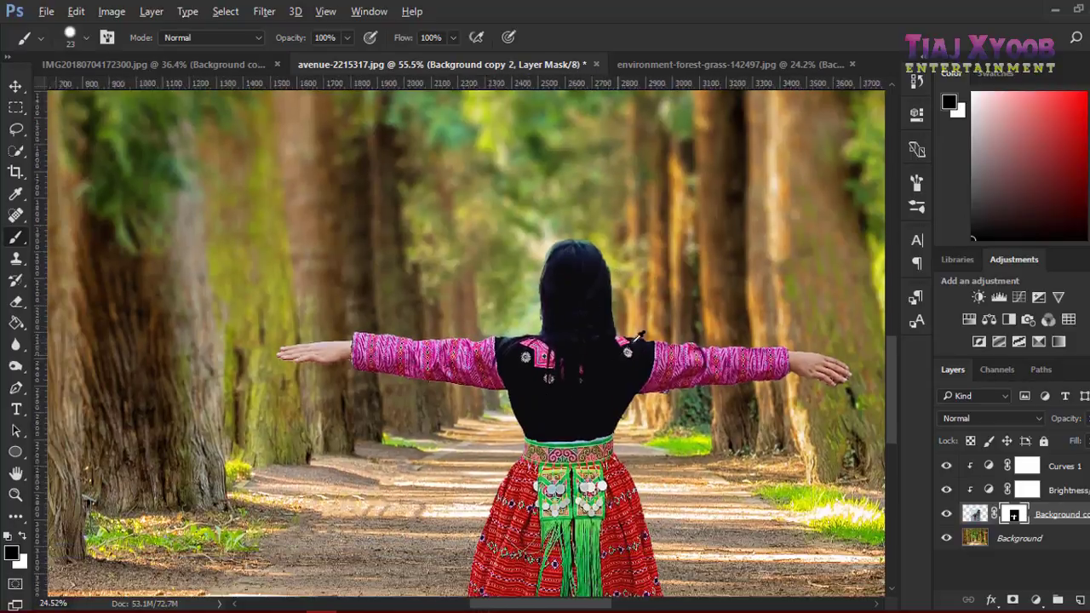
pyautogui.scroll(-2, 650, 345)
pyautogui.scroll(-1, 545, 333)
pyautogui.scroll(1, 477, 324)
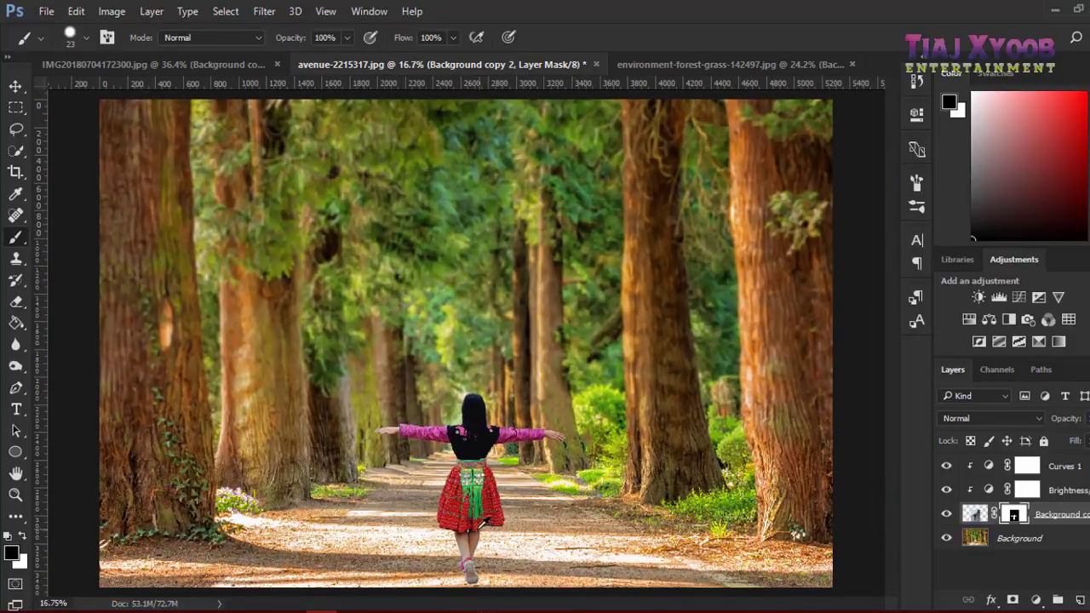
pyautogui.scroll(2, 450, 317)
pyautogui.scroll(1, 553, 443)
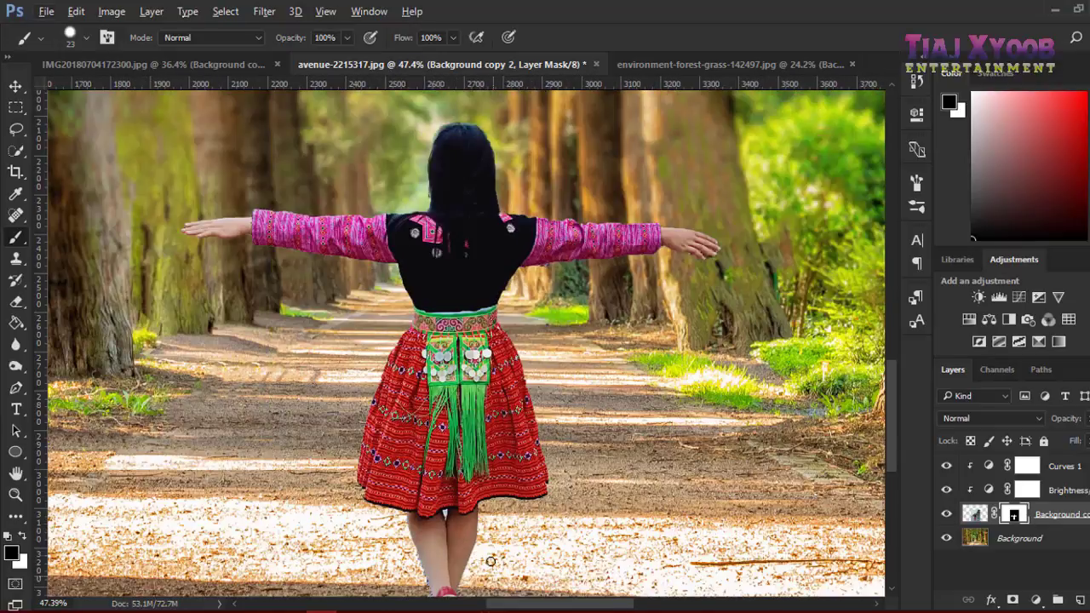
pyautogui.scroll(2, 664, 281)
pyautogui.scroll(3, 726, 257)
# - Draw a Pen path beneath the fingers and convert it to a 1 px feathered selection
pyautogui.scroll(1, 716, 272)
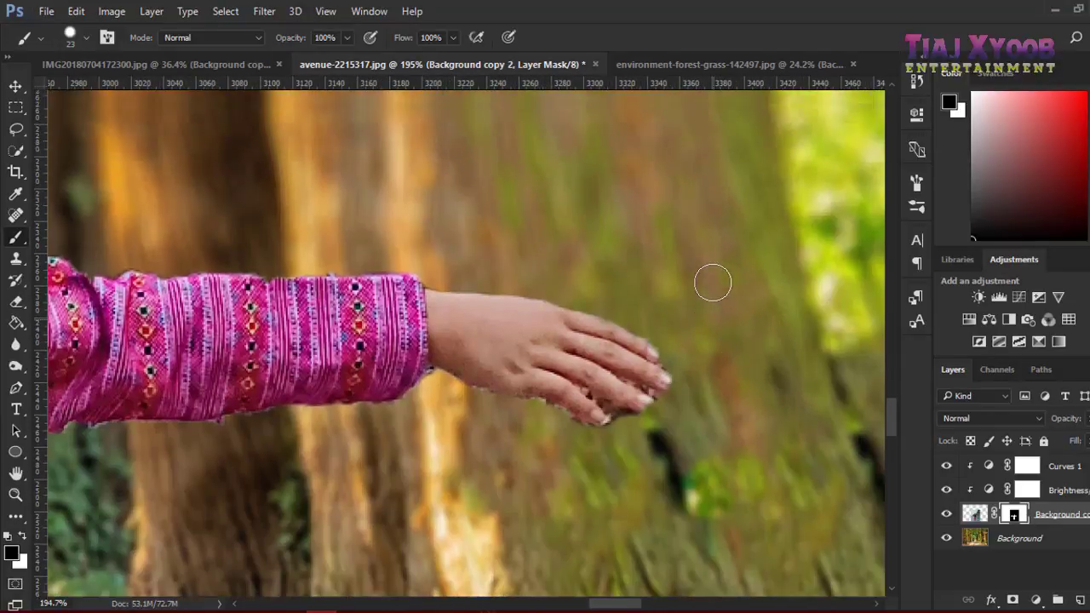
pyautogui.scroll(2, 695, 291)
pyautogui.press('p')
pyautogui.scroll(2, 625, 432)
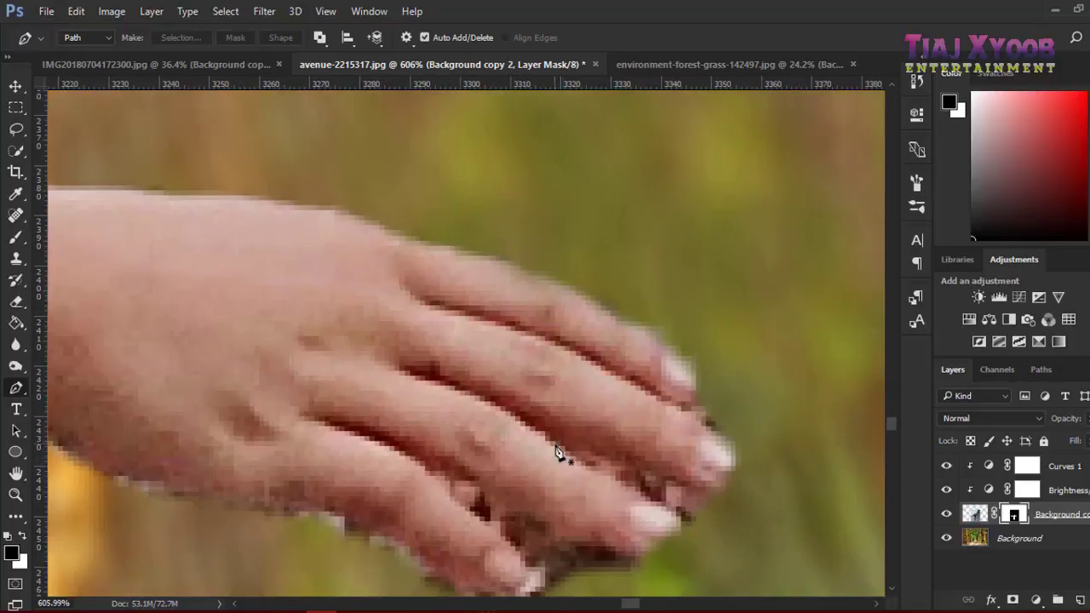
pyautogui.scroll(-1, 555, 445)
pyautogui.scroll(1, 511, 438)
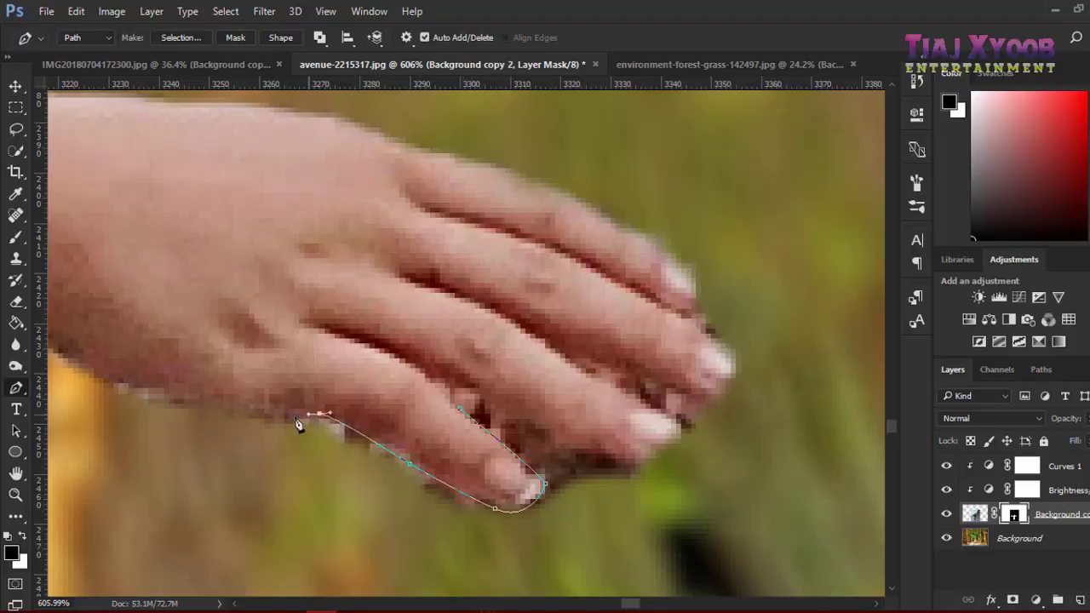
pyautogui.click(385, 594)
pyautogui.moveTo(571, 579); pyautogui.dragTo(598, 569)
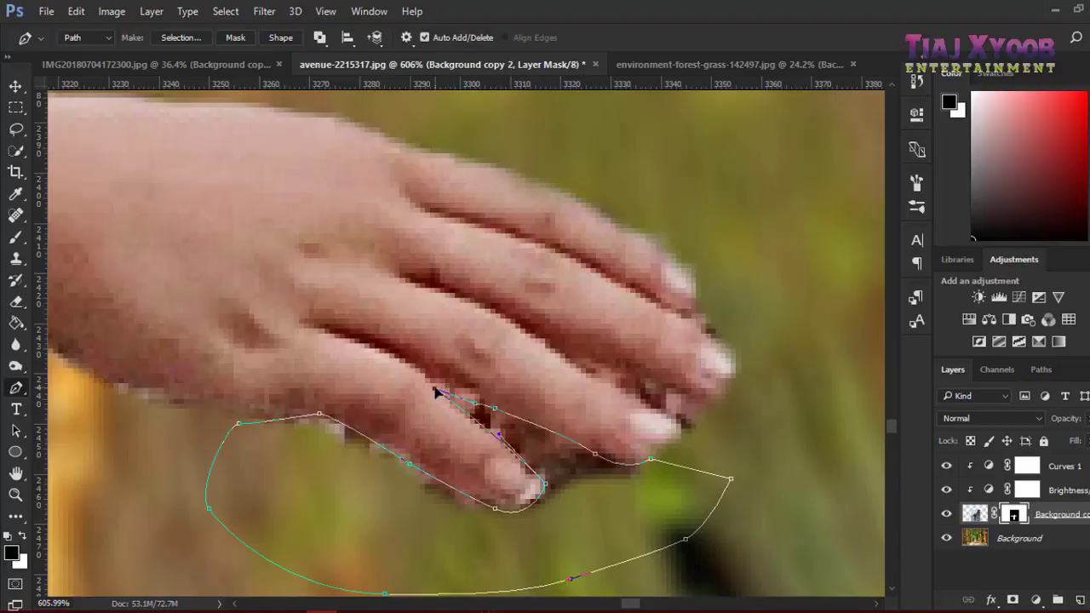
pyautogui.rightClick(582, 483)
pyautogui.click(648, 130)
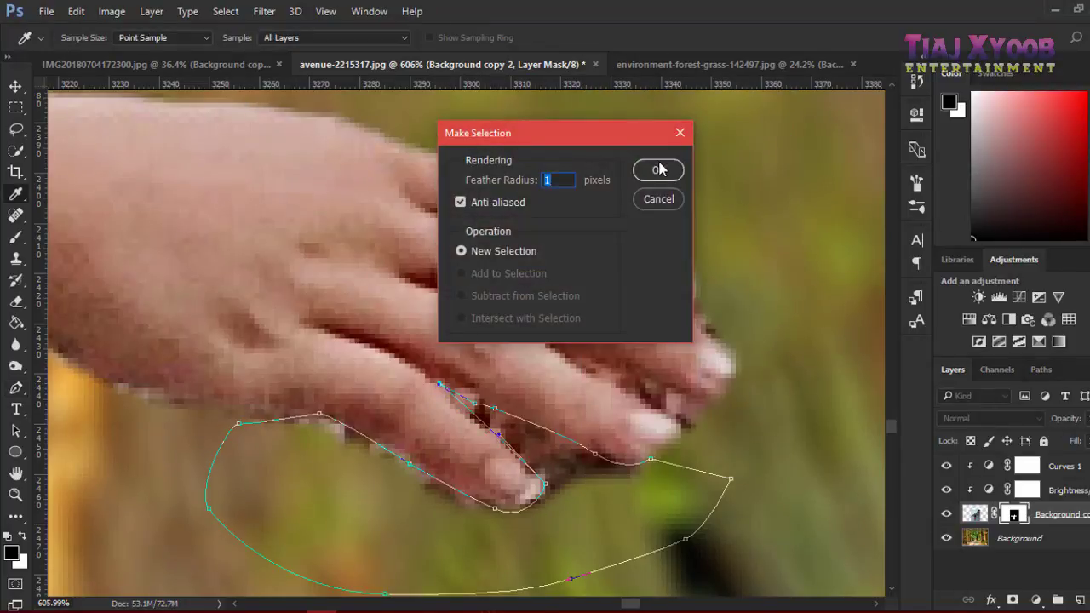
pyautogui.click(660, 169)
pyautogui.press('b')
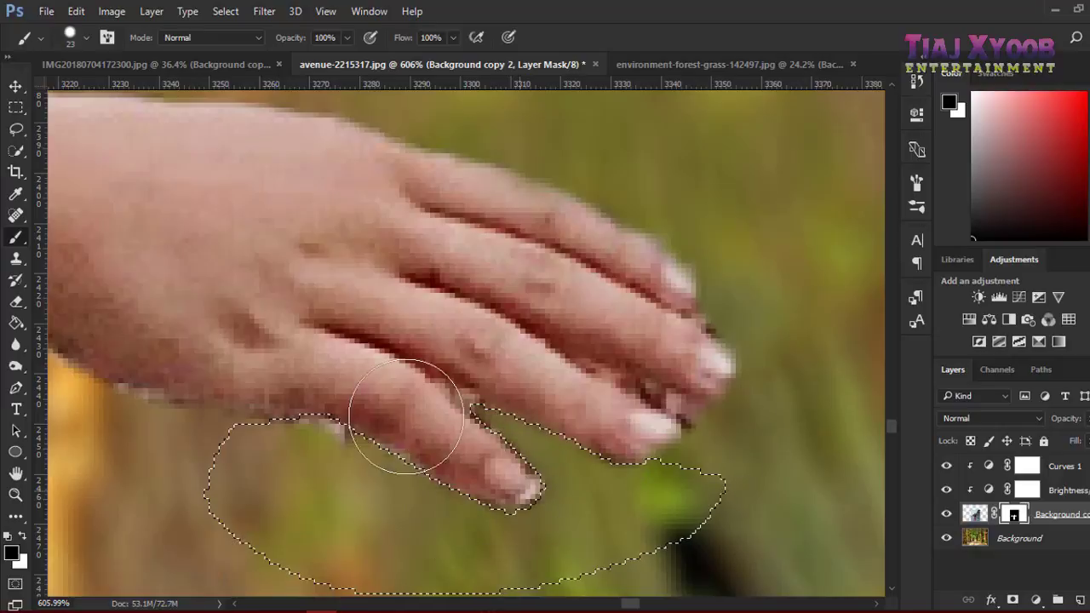
# - Clear the previous selection and zoom in on the fingertips
pyautogui.hotkey('ctrl', 'd')
pyautogui.scroll(-1, 839, 422)
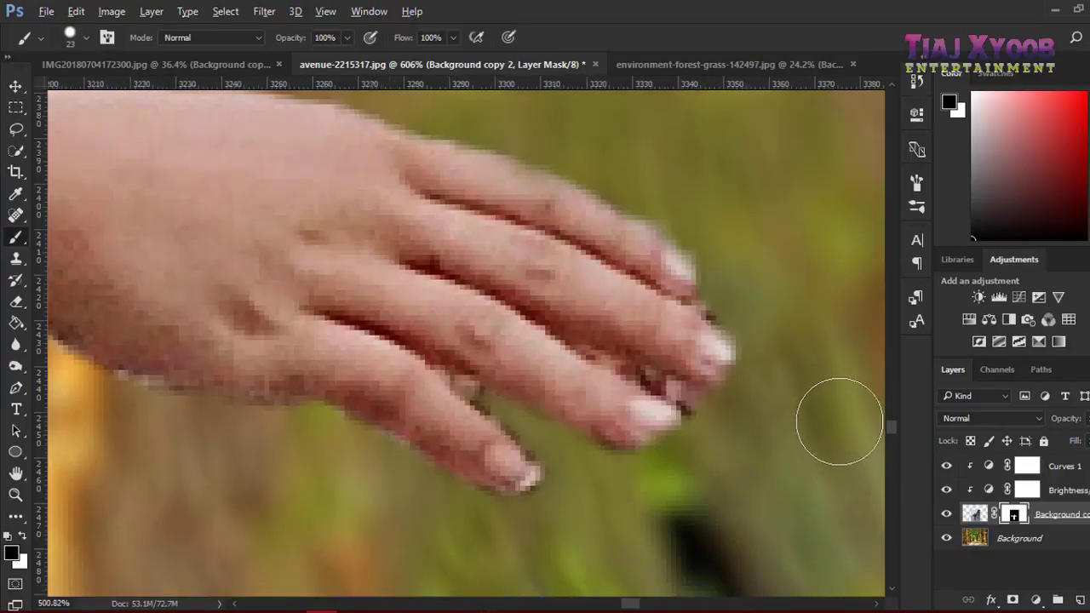
pyautogui.scroll(-2, 839, 421)
pyautogui.scroll(2, 843, 384)
pyautogui.scroll(-1, 832, 443)
pyautogui.scroll(-1, 816, 419)
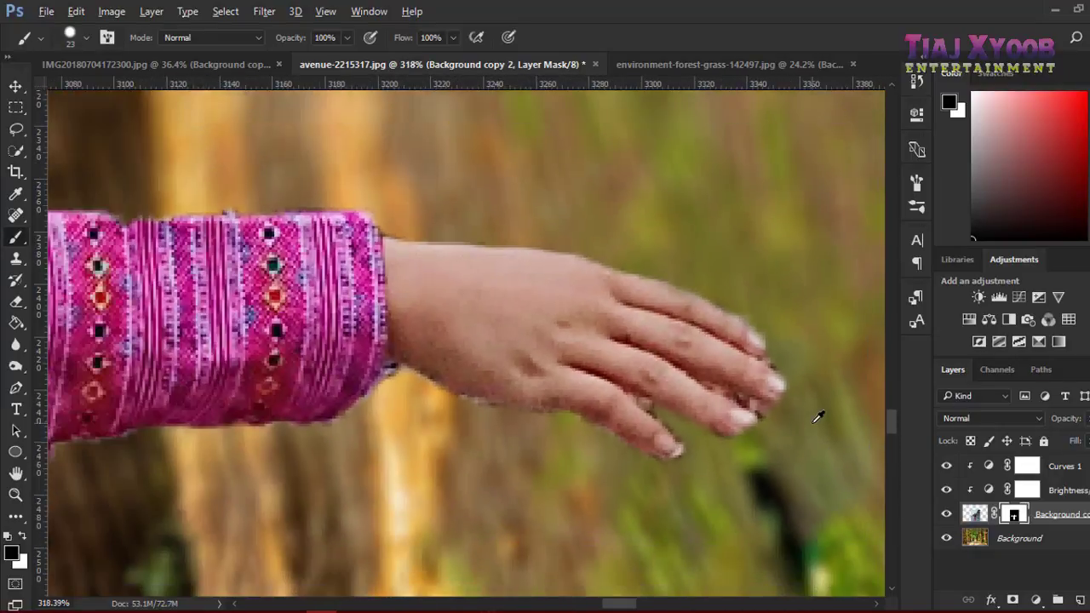
pyautogui.scroll(2, 818, 418)
pyautogui.scroll(2, 818, 416)
pyautogui.scroll(2, 817, 416)
pyautogui.scroll(2, 818, 415)
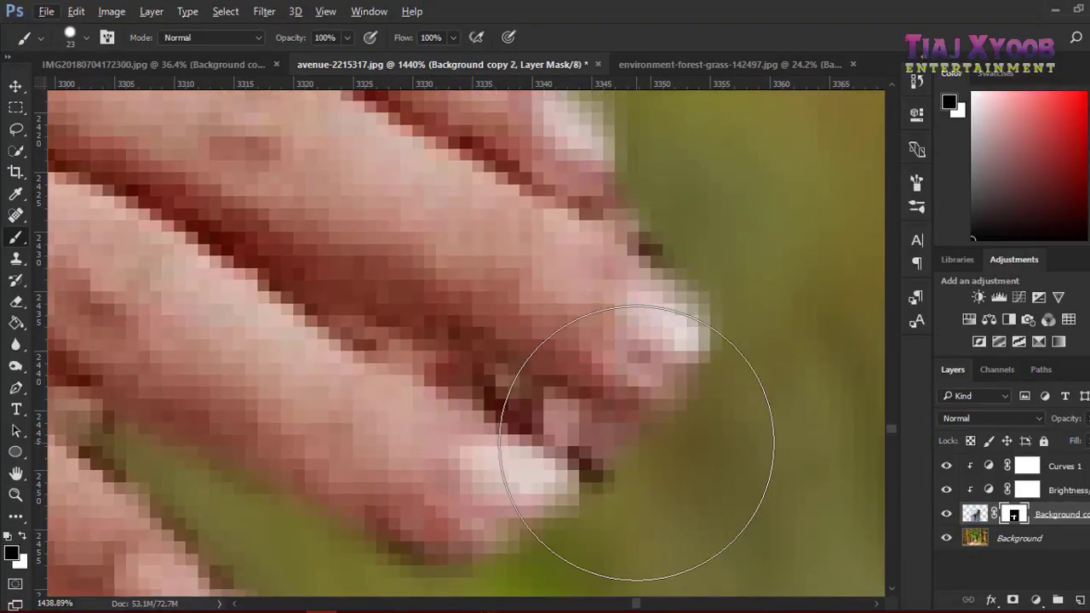
# - Trace a Pen path around the gap between the fingertips and make a 1 px feathered selection
pyautogui.press('p')
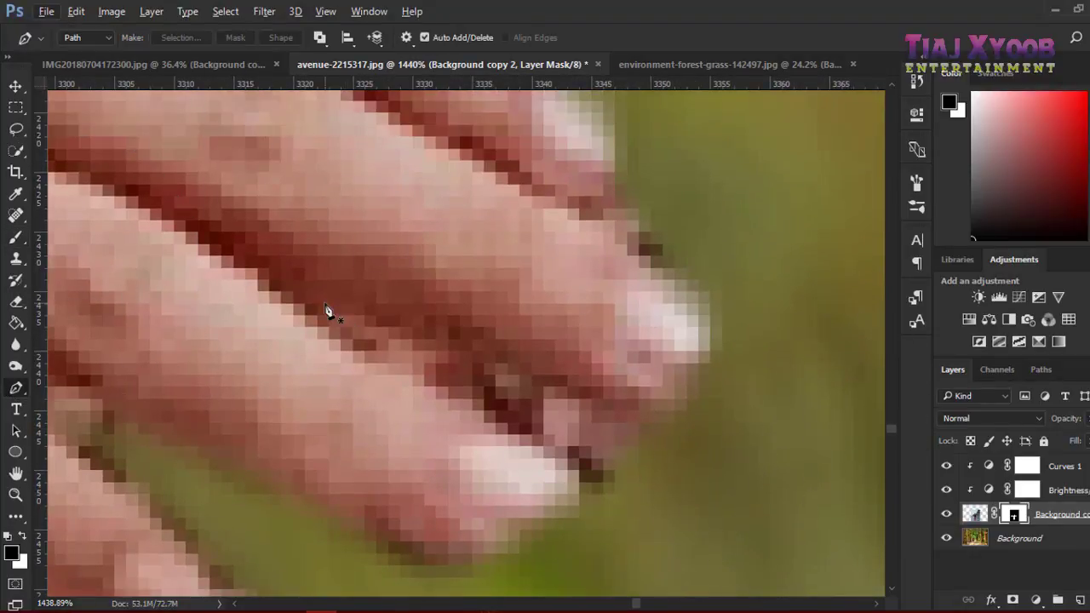
pyautogui.moveTo(591, 482); pyautogui.dragTo(590, 532)
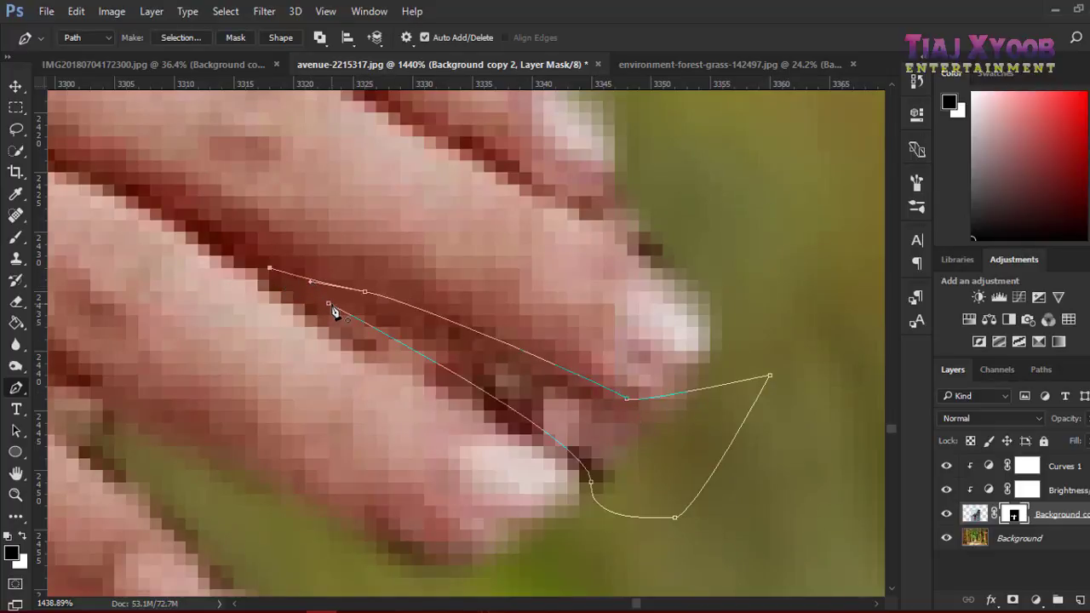
pyautogui.rightClick(439, 354)
pyautogui.click(518, 271)
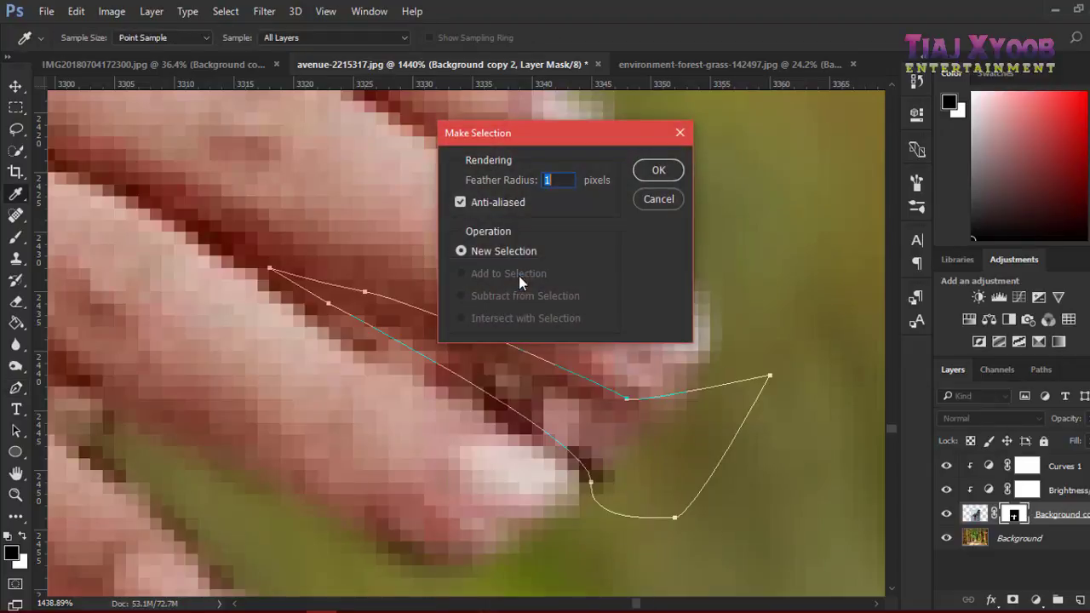
pyautogui.click(646, 205)
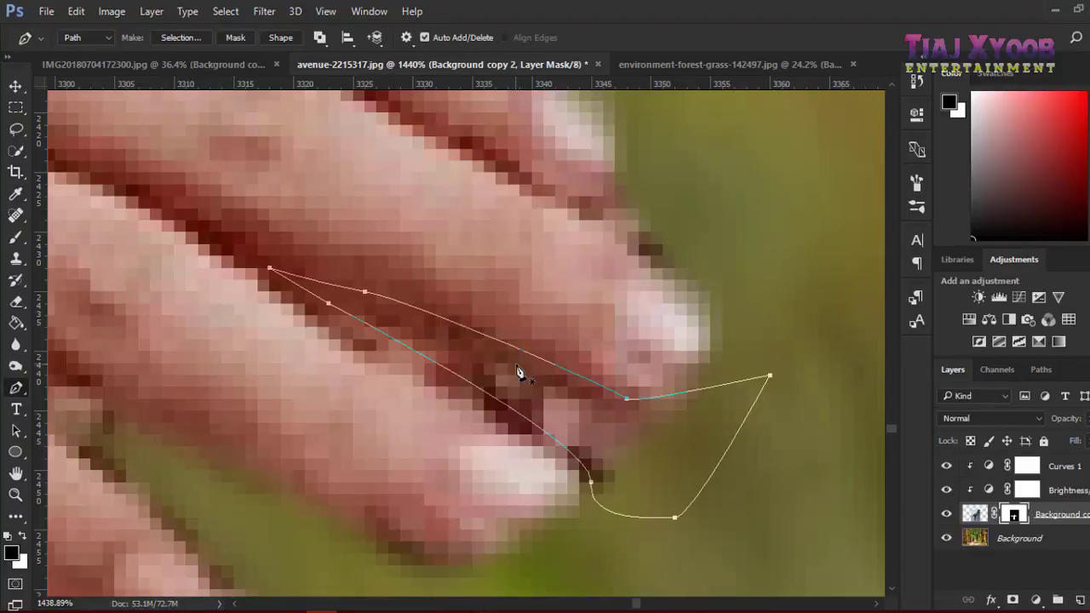
pyautogui.rightClick(517, 372)
pyautogui.click(586, 268)
pyautogui.click(651, 175)
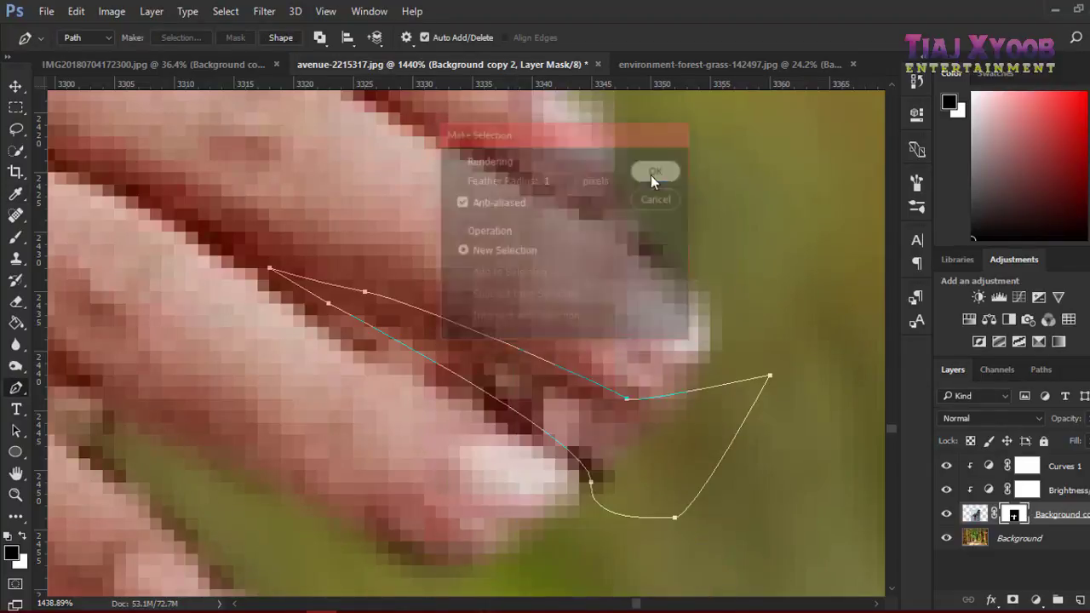
# - With a 10 px mask brush, paint out the fringe below the wrist cuff
pyautogui.press('b')
pyautogui.scroll(-3, 706, 389)
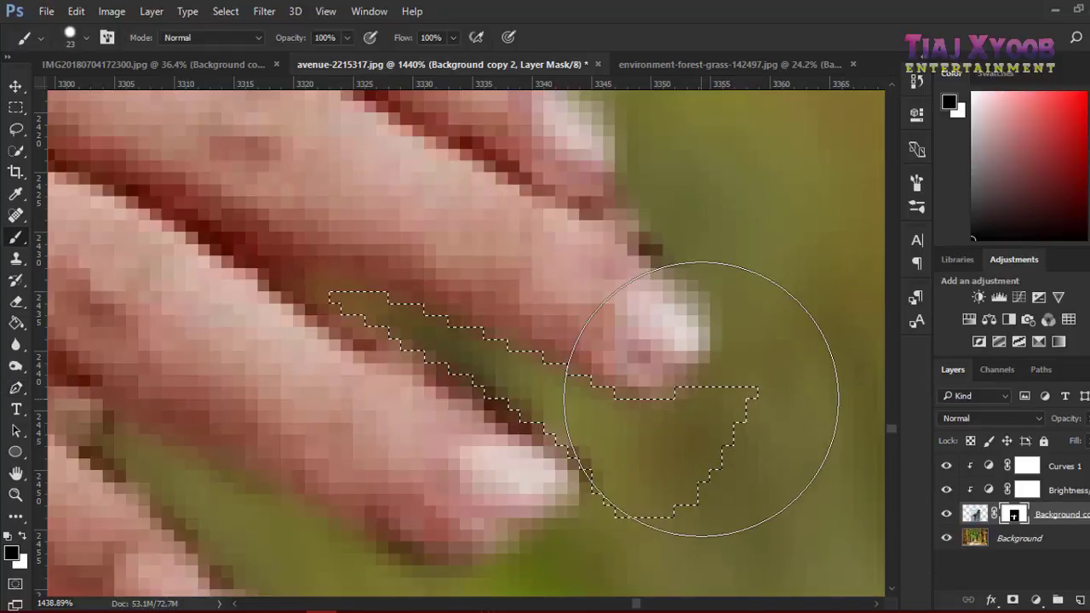
pyautogui.scroll(-3, 706, 394)
pyautogui.scroll(-3, 737, 407)
pyautogui.scroll(-2, 737, 408)
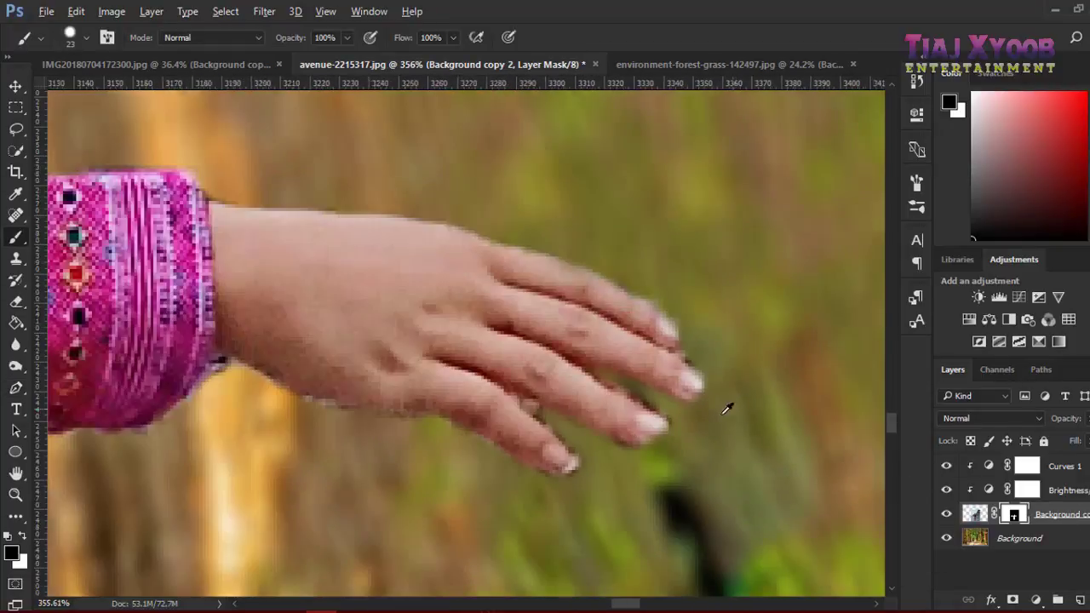
pyautogui.scroll(-2, 725, 404)
pyautogui.scroll(-2, 686, 418)
pyautogui.scroll(-2, 553, 430)
pyautogui.scroll(2, 430, 441)
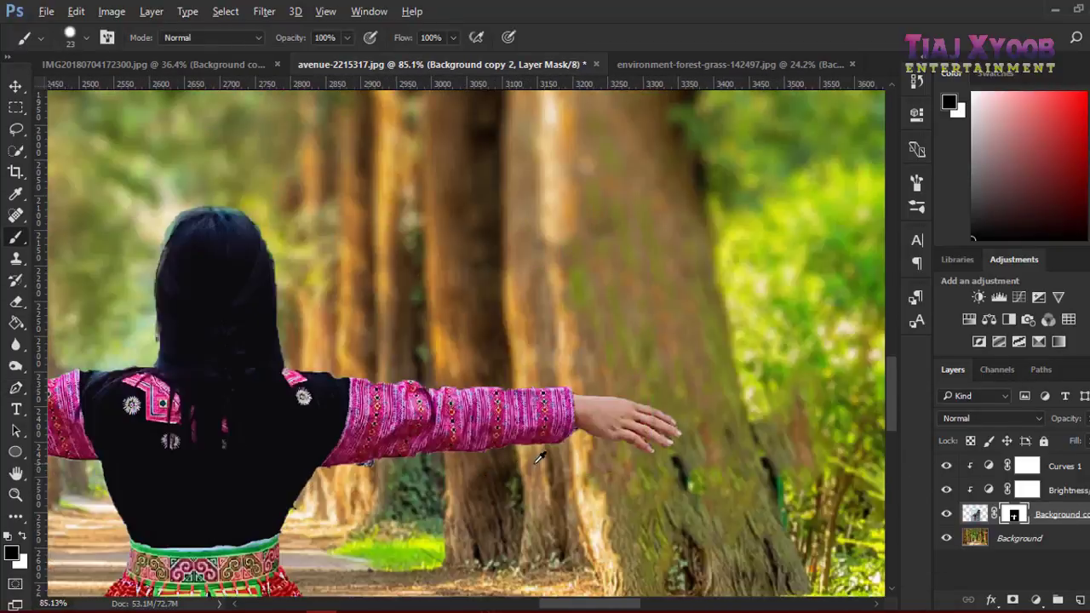
pyautogui.scroll(2, 625, 455)
pyautogui.scroll(2, 628, 455)
pyautogui.scroll(2, 598, 358)
pyautogui.scroll(2, 598, 358)
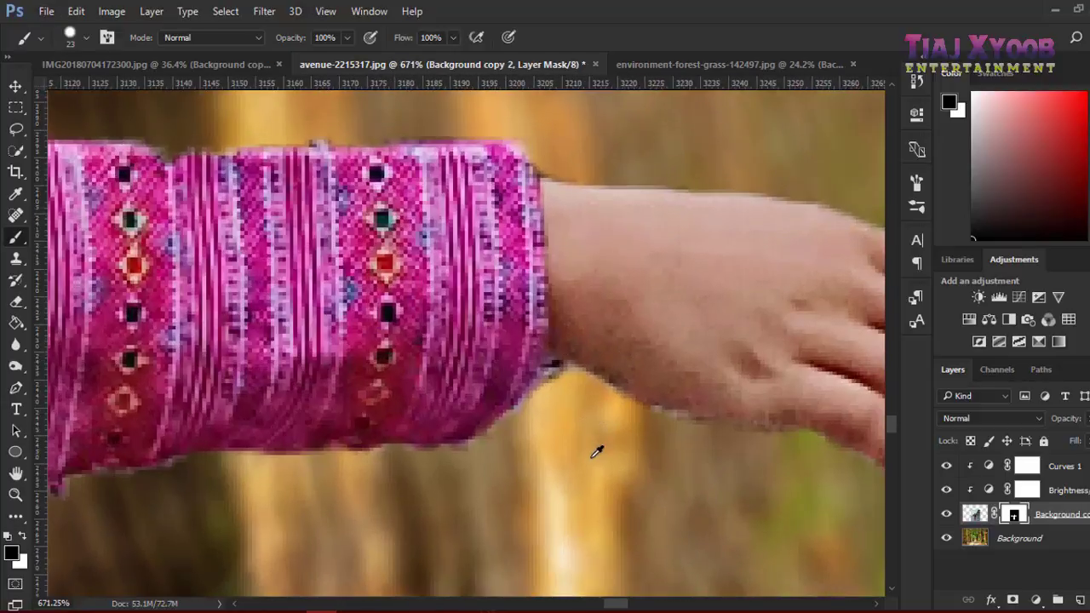
pyautogui.scroll(2, 596, 450)
pyautogui.scroll(2, 572, 437)
pyautogui.scroll(1, 511, 396)
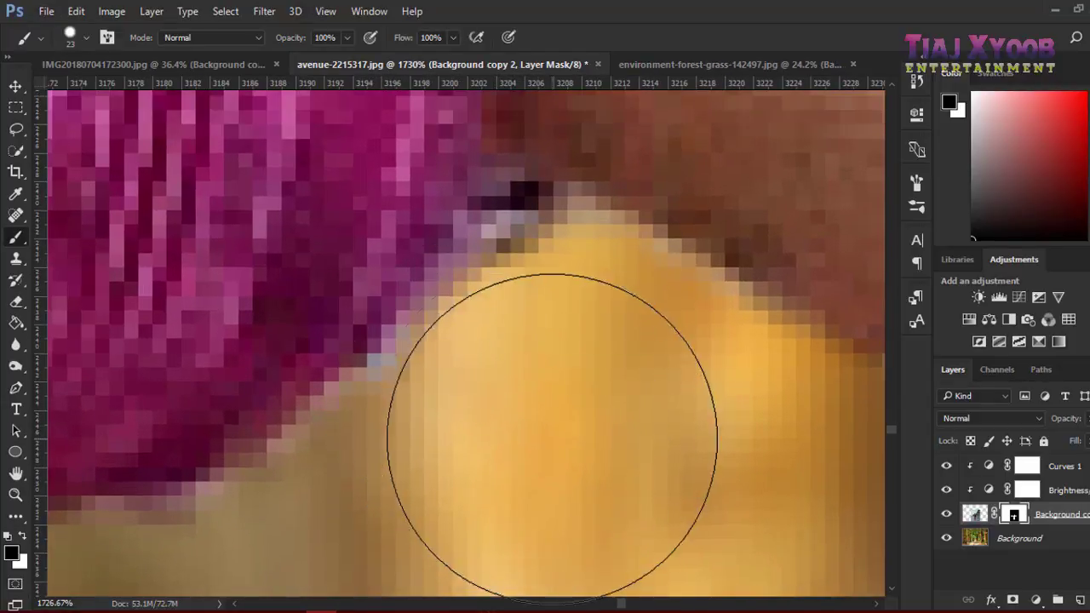
pyautogui.rightClick(561, 362)
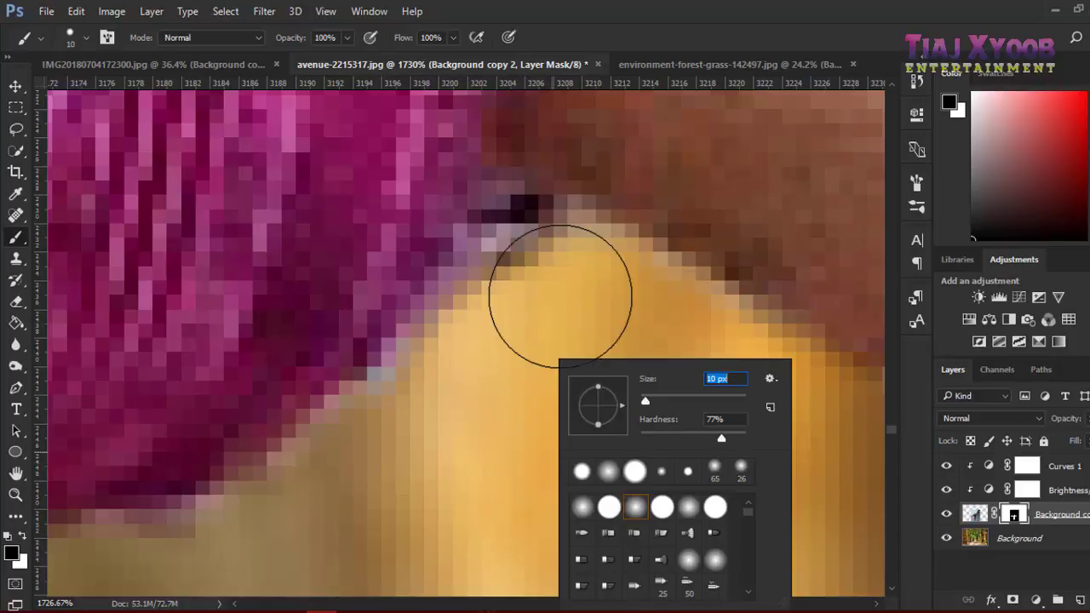
pyautogui.press('Return')
pyautogui.moveTo(568, 287)
pyautogui.mouseDown()
pyautogui.moveTo(593, 299)
pyautogui.moveTo(557, 272)
pyautogui.mouseUp()
# - Clean the dark fringes along and between the fingers with a 4 px brush
pyautogui.scroll(-1, 580, 364)
pyautogui.scroll(-1, 610, 358)
pyautogui.scroll(-1, 610, 358)
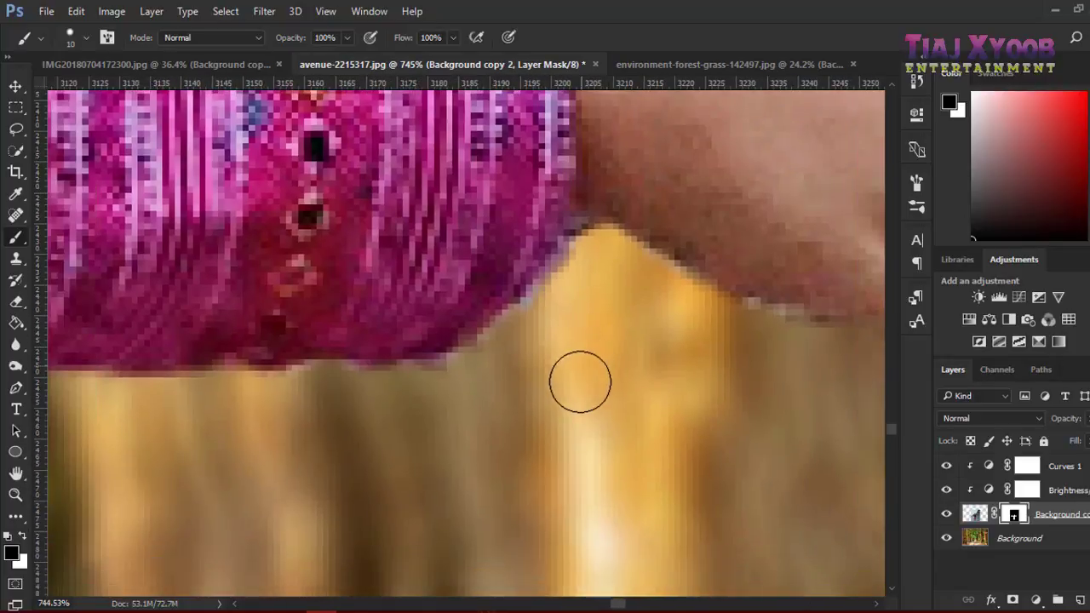
pyautogui.scroll(-1, 579, 382)
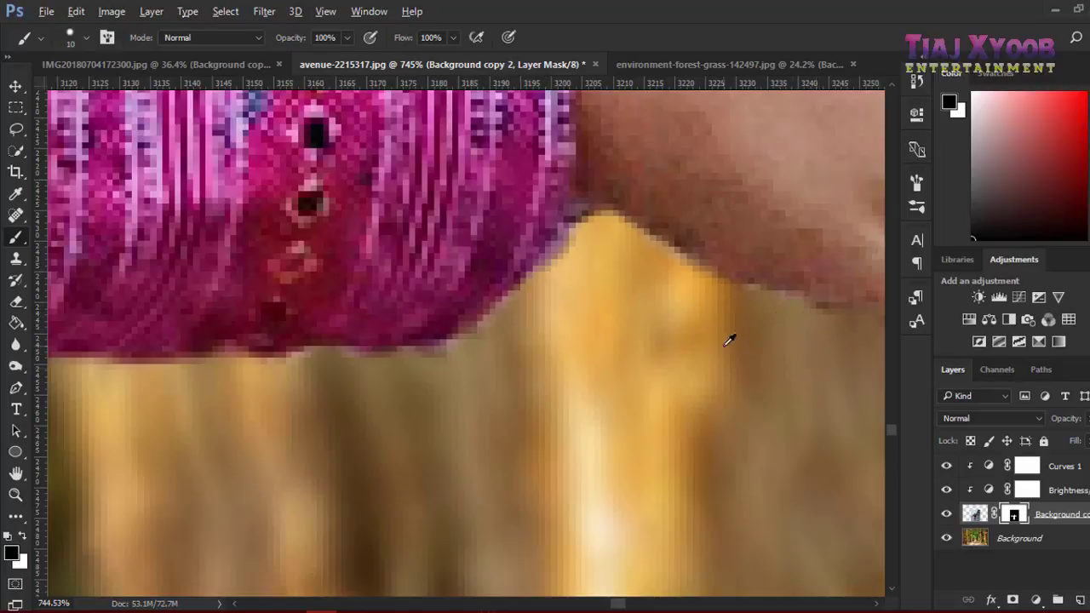
pyautogui.scroll(-2, 670, 349)
pyautogui.scroll(1, 711, 360)
pyautogui.scroll(1, 774, 331)
pyautogui.scroll(1, 848, 294)
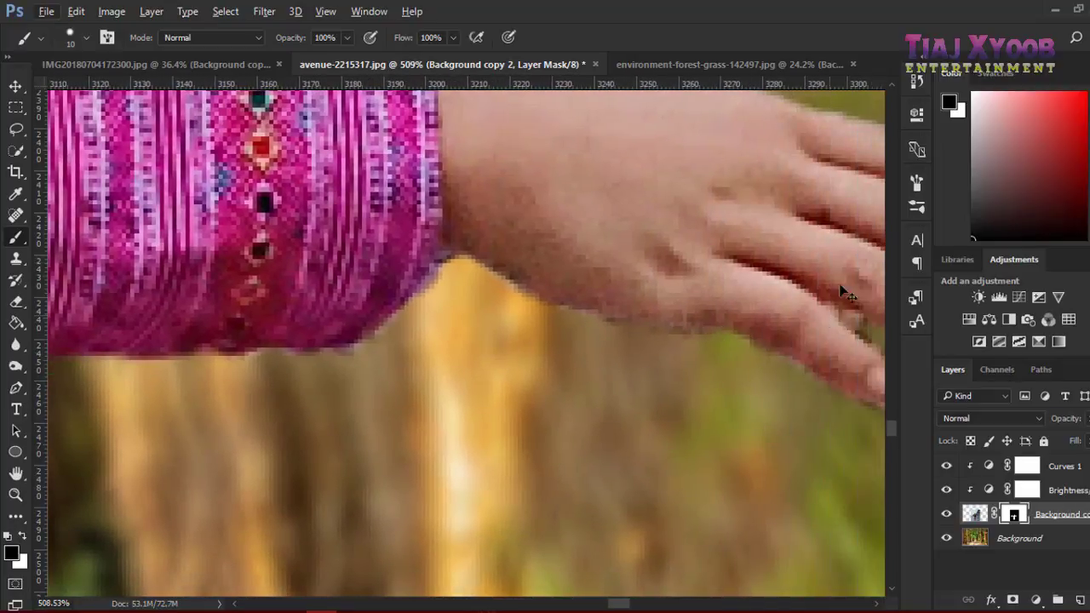
pyautogui.hscroll(2, 848, 294)
pyautogui.hscroll(2, 754, 329)
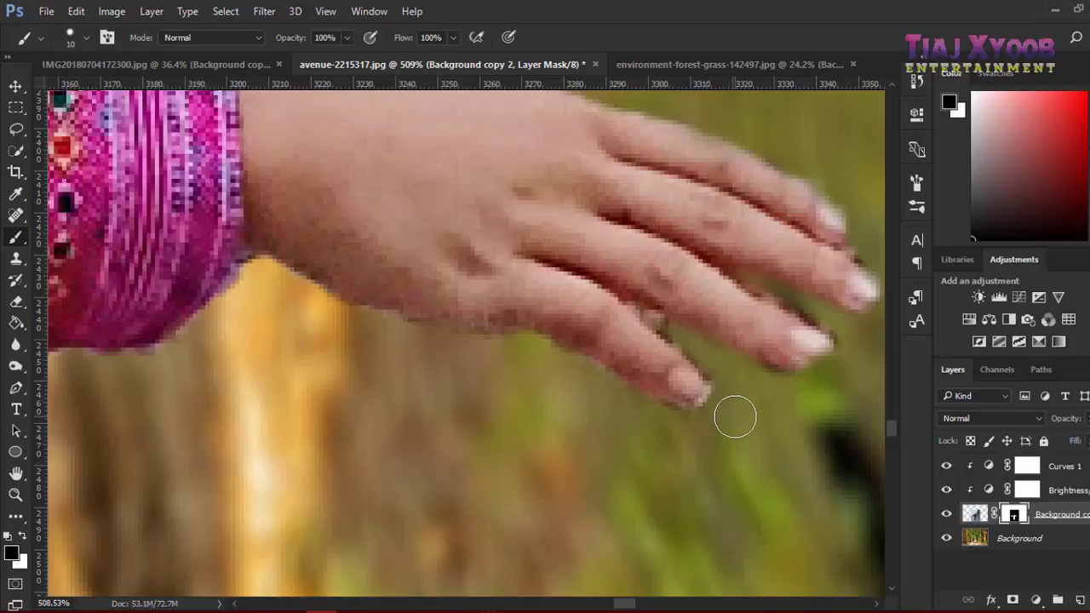
pyautogui.hscroll(2, 801, 362)
pyautogui.hscroll(2, 767, 264)
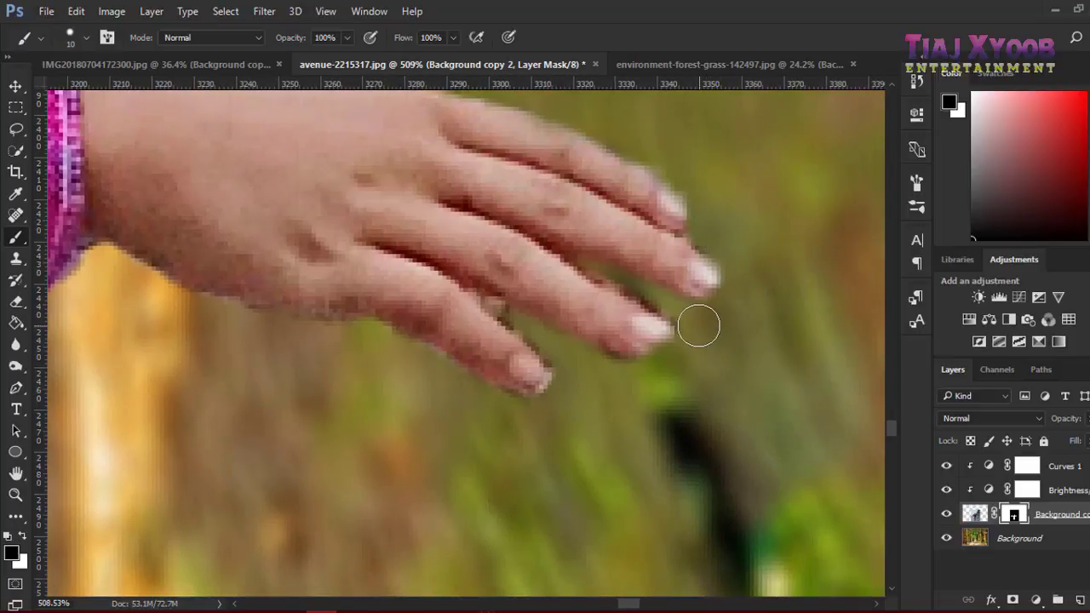
pyautogui.moveTo(701, 337)
pyautogui.mouseDown()
pyautogui.moveTo(352, 360)
pyautogui.moveTo(119, 353)
pyautogui.moveTo(555, 122)
pyautogui.moveTo(552, 181)
pyautogui.moveTo(479, 292)
pyautogui.mouseUp()
pyautogui.rightClick(480, 307)
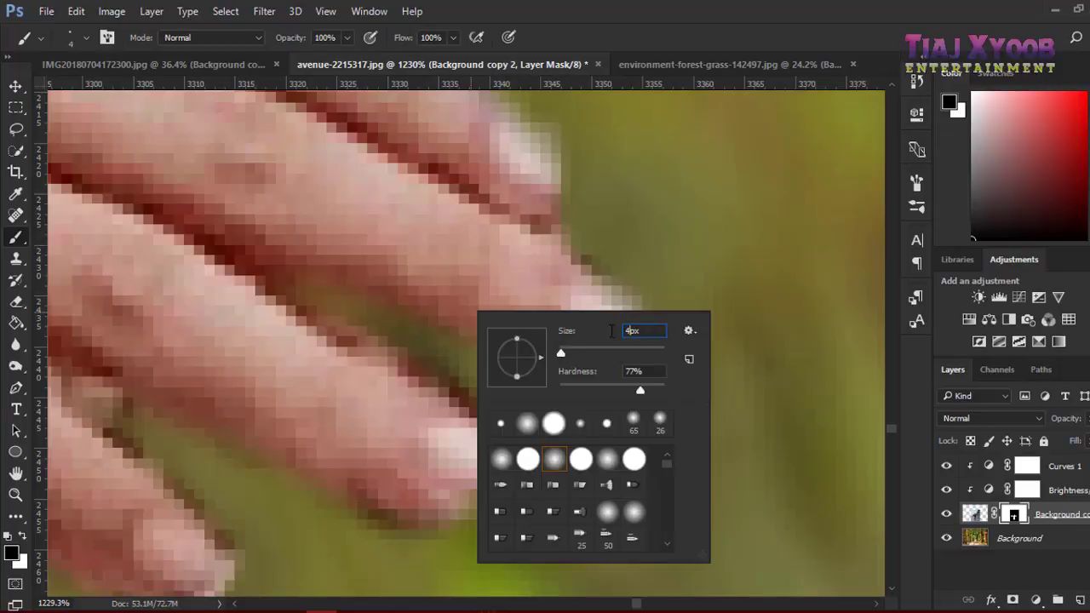
pyautogui.press('Return')
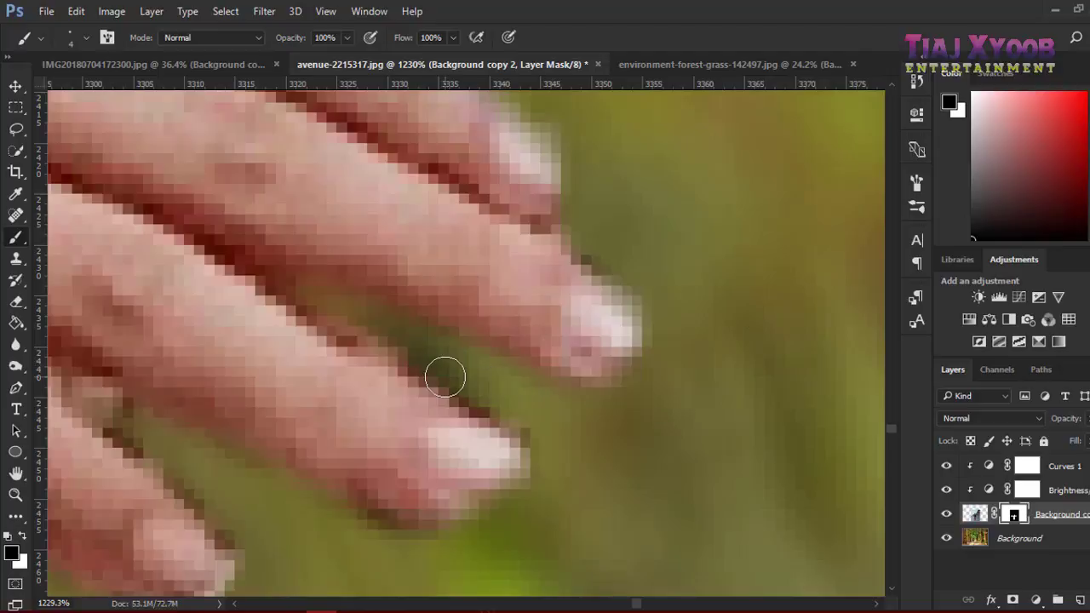
pyautogui.moveTo(445, 377); pyautogui.dragTo(528, 423)
pyautogui.moveTo(335, 317)
pyautogui.mouseDown()
pyautogui.moveTo(508, 401)
pyautogui.moveTo(182, 421)
pyautogui.mouseUp()
pyautogui.scroll(1, 274, 438)
pyautogui.scroll(1, 274, 438)
pyautogui.scroll(1, 292, 445)
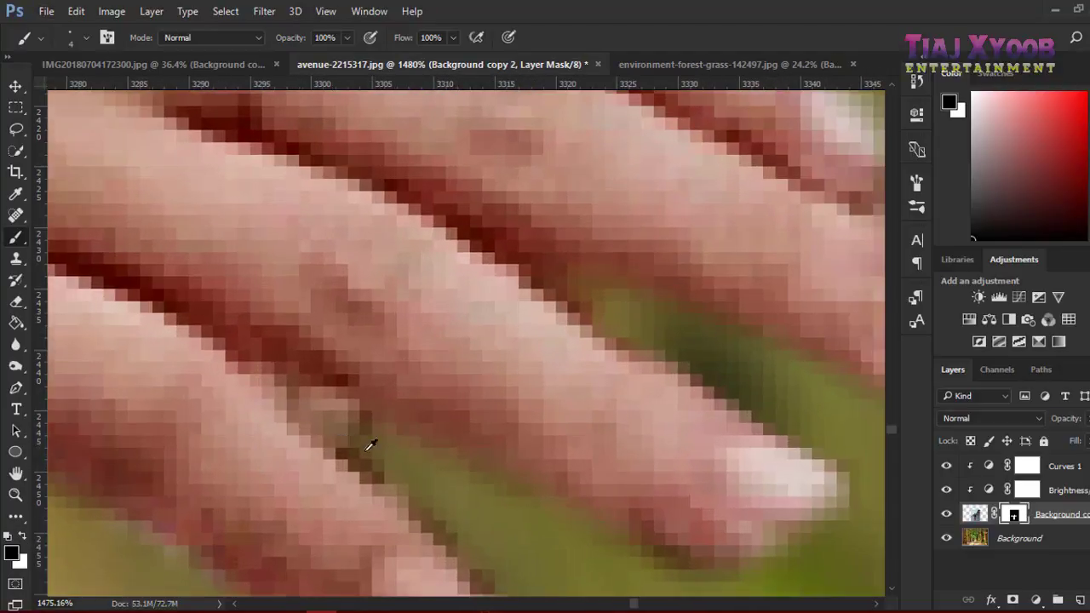
pyautogui.moveTo(381, 445); pyautogui.dragTo(471, 515)
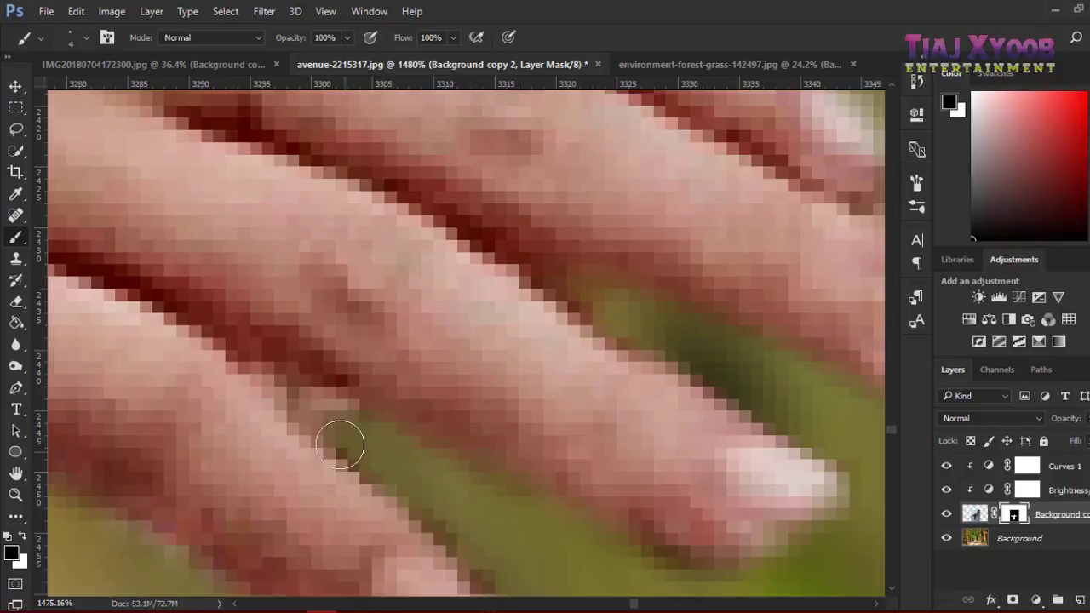
pyautogui.moveTo(323, 411); pyautogui.dragTo(416, 484)
pyautogui.moveTo(296, 397); pyautogui.dragTo(352, 433)
# - Paint away the bluish fringe under the sleeve with a 17 px brush
pyautogui.scroll(-3, 486, 518)
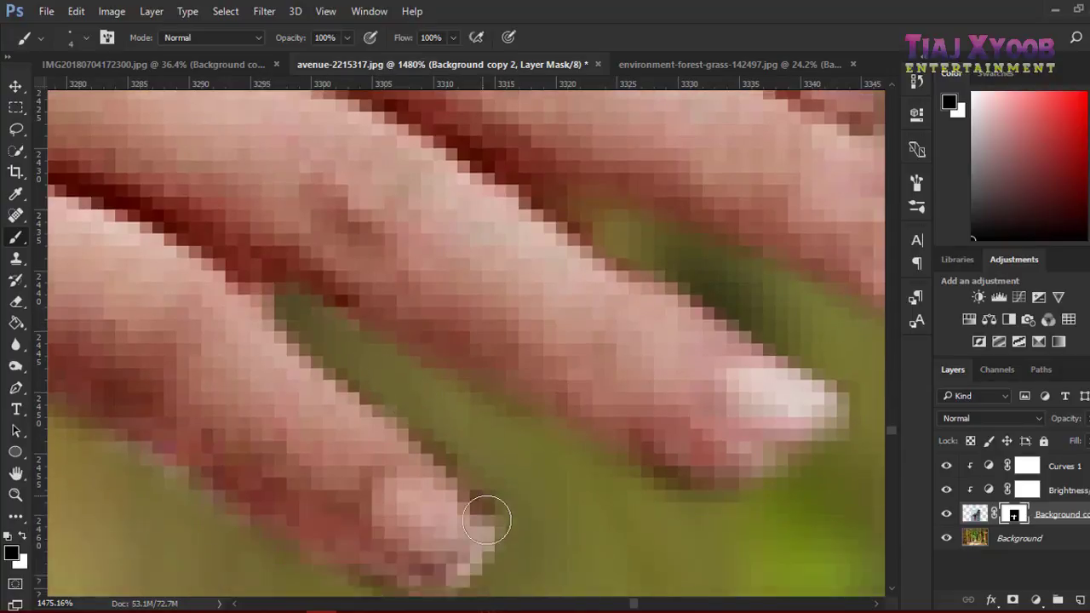
pyautogui.scroll(-2, 478, 464)
pyautogui.scroll(-3, 584, 571)
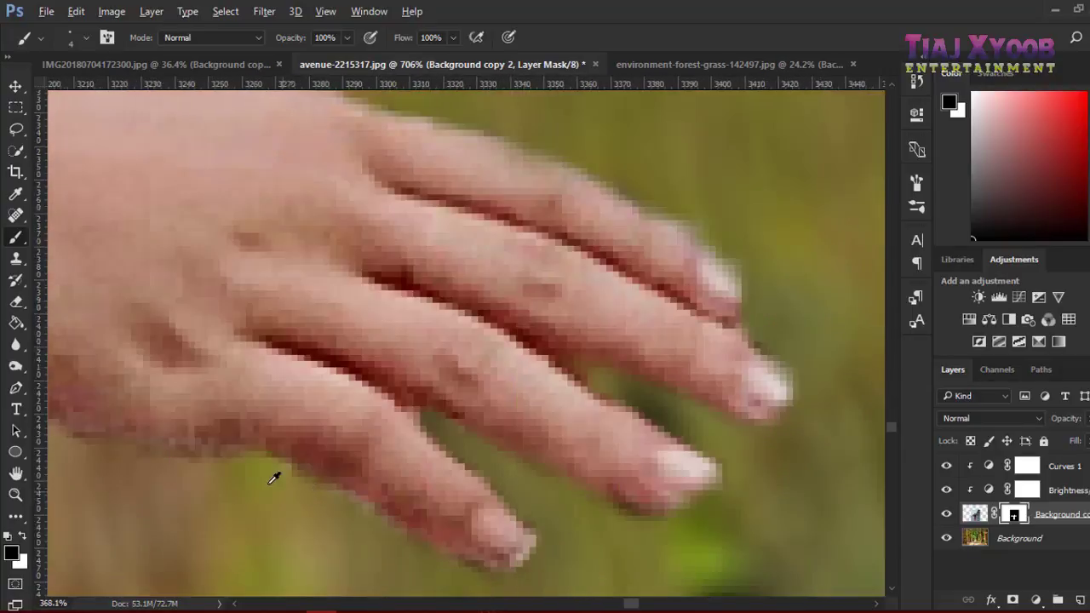
pyautogui.scroll(-2, 275, 472)
pyautogui.scroll(-2, 102, 528)
pyautogui.scroll(-2, 34, 519)
pyautogui.scroll(-2, 60, 477)
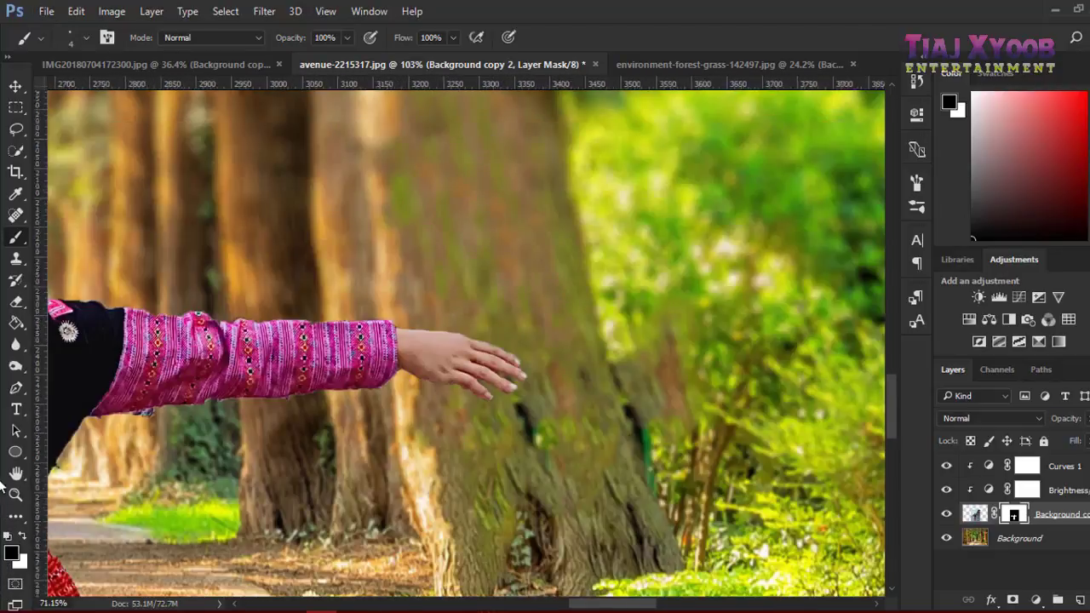
pyautogui.scroll(-2, 85, 434)
pyautogui.scroll(-1, 107, 404)
pyautogui.scroll(1, 511, 316)
pyautogui.scroll(3, 518, 322)
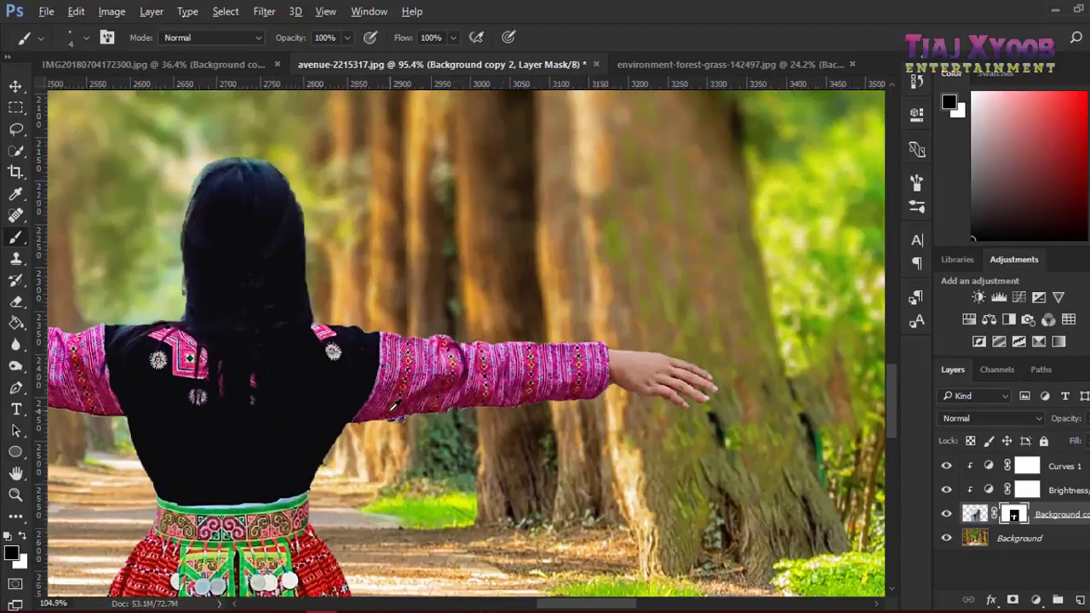
pyautogui.scroll(2, 409, 443)
pyautogui.scroll(2, 429, 454)
pyautogui.scroll(2, 429, 454)
pyautogui.rightClick(439, 431)
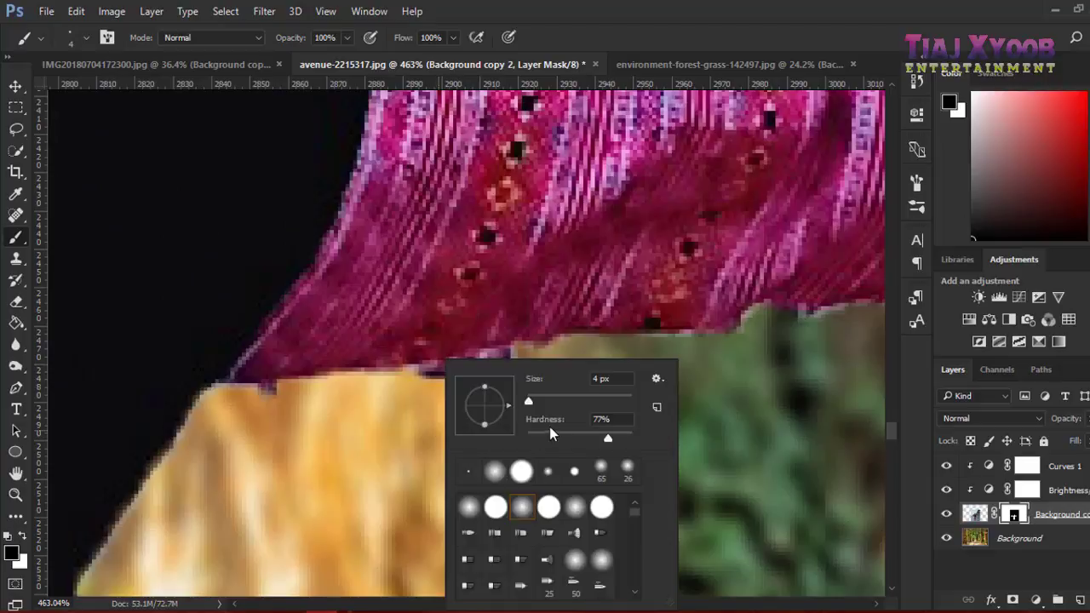
pyautogui.write('45')
pyautogui.press('Return')
pyautogui.rightClick(435, 467)
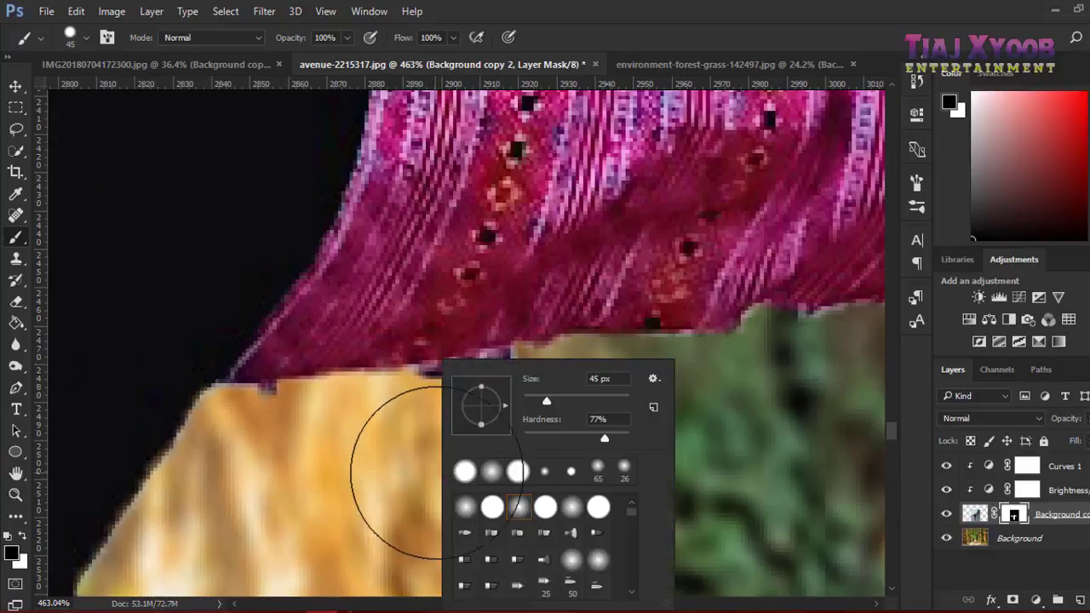
pyautogui.click(535, 412)
pyautogui.press('Return')
pyautogui.moveTo(432, 410)
pyautogui.mouseDown()
pyautogui.moveTo(591, 369)
pyautogui.moveTo(469, 398)
pyautogui.mouseUp()
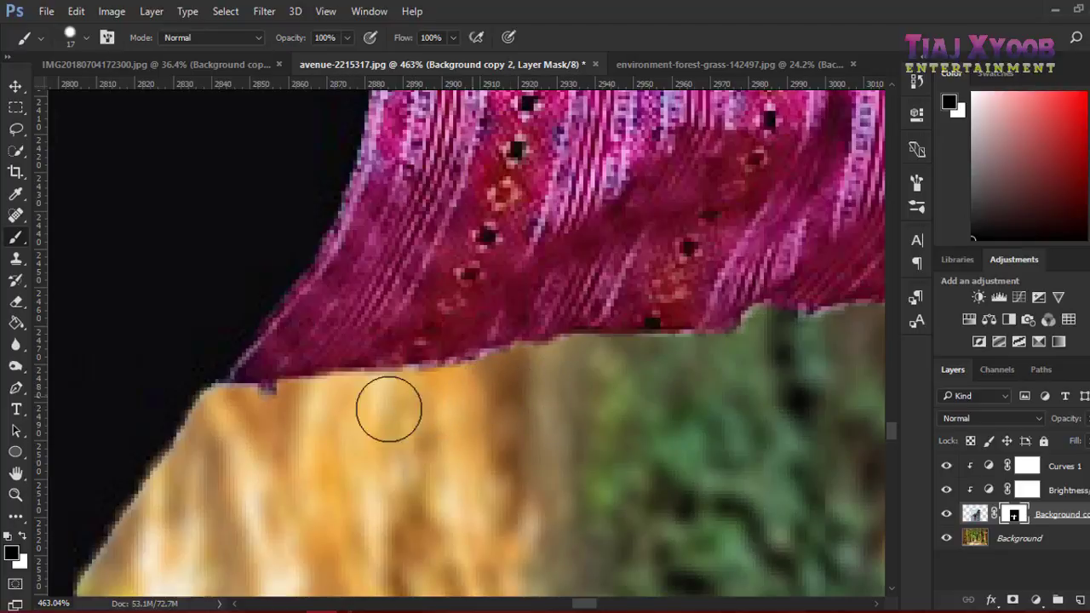
pyautogui.scroll(-5, 277, 415)
pyautogui.scroll(-2, 255, 443)
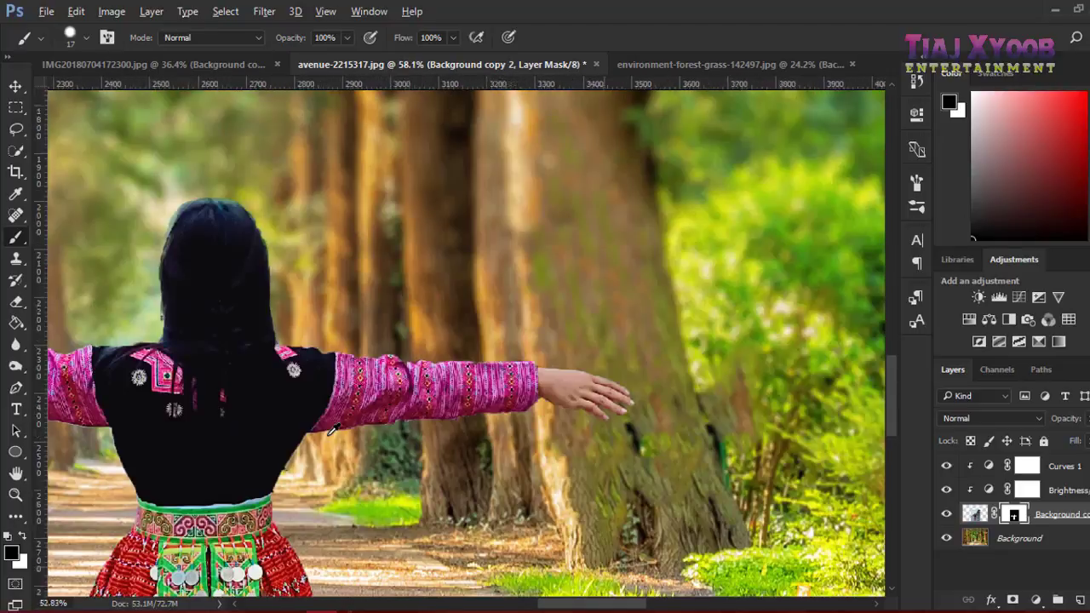
pyautogui.scroll(-2, 243, 464)
pyautogui.scroll(-2, 230, 482)
pyautogui.scroll(-1, 230, 481)
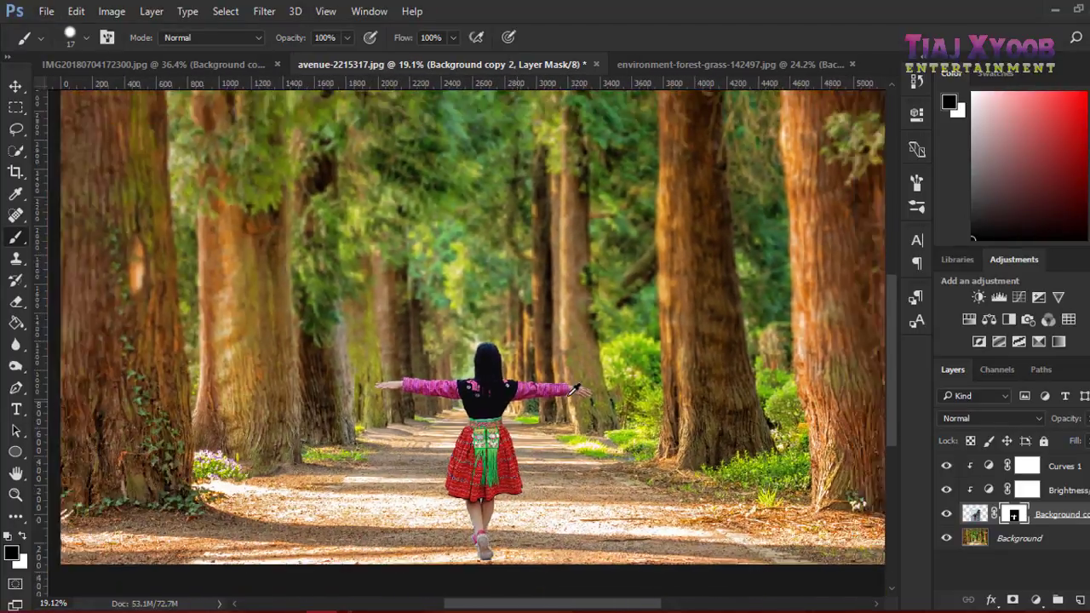
pyautogui.scroll(2, 134, 456)
pyautogui.scroll(2, 134, 456)
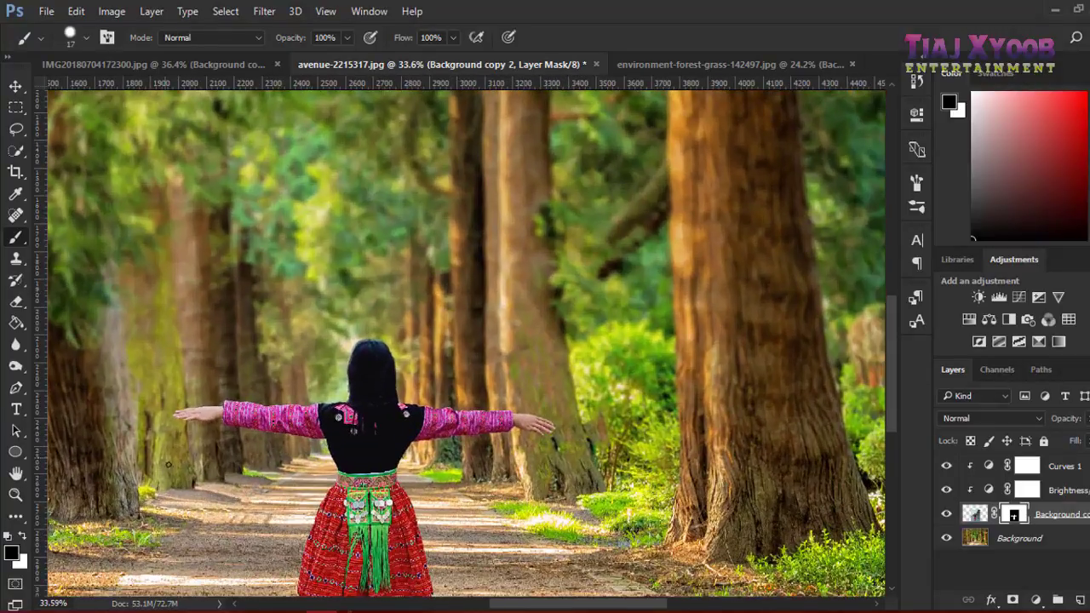
pyautogui.scroll(2, 134, 455)
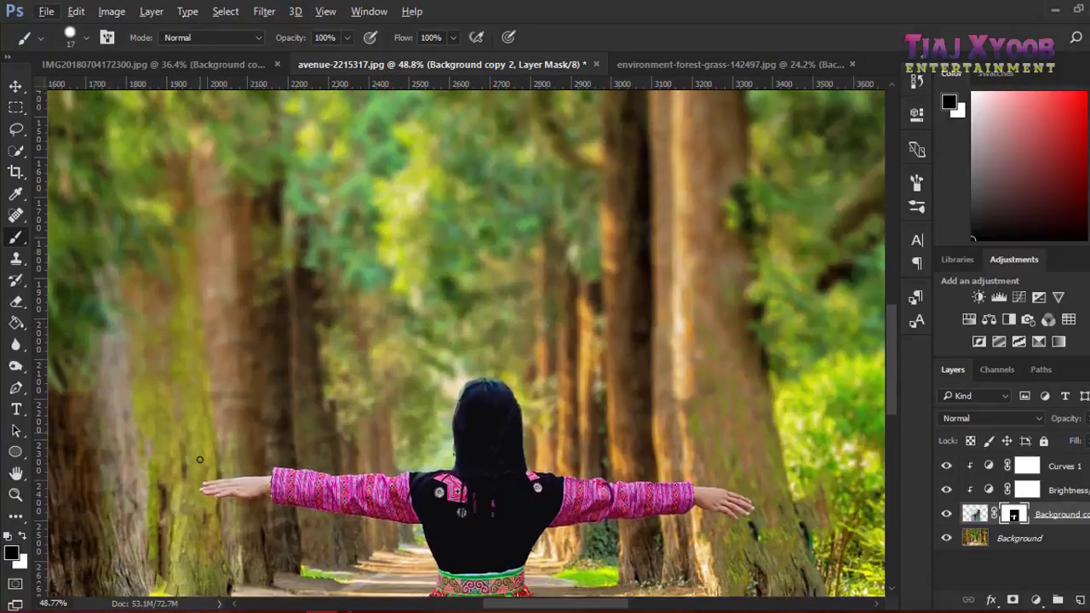
pyautogui.scroll(2, 697, 520)
pyautogui.scroll(3, 624, 450)
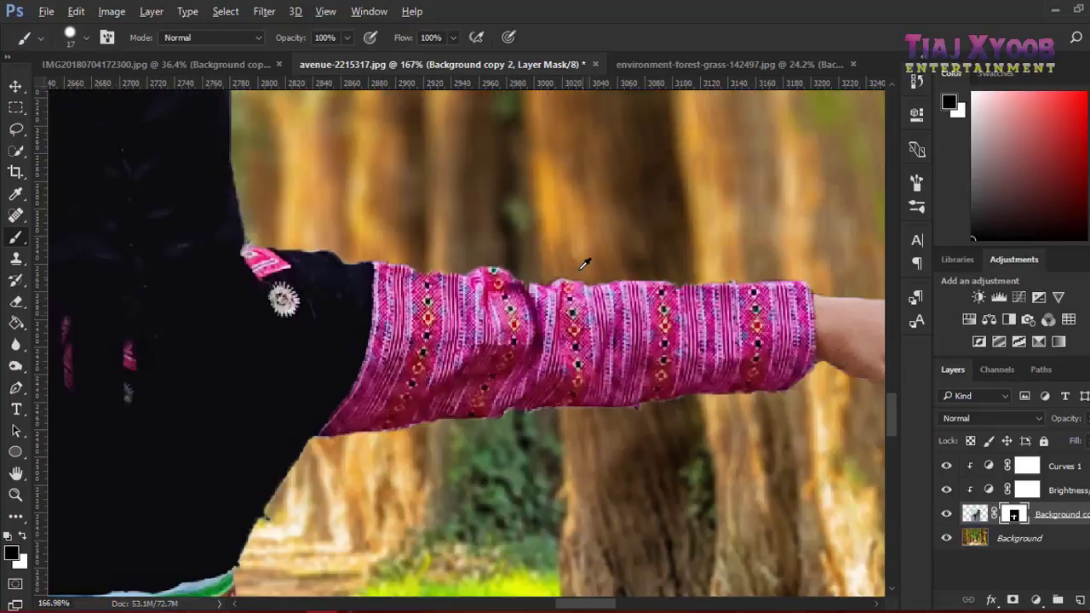
pyautogui.scroll(2, 585, 256)
pyautogui.scroll(-1, 536, 457)
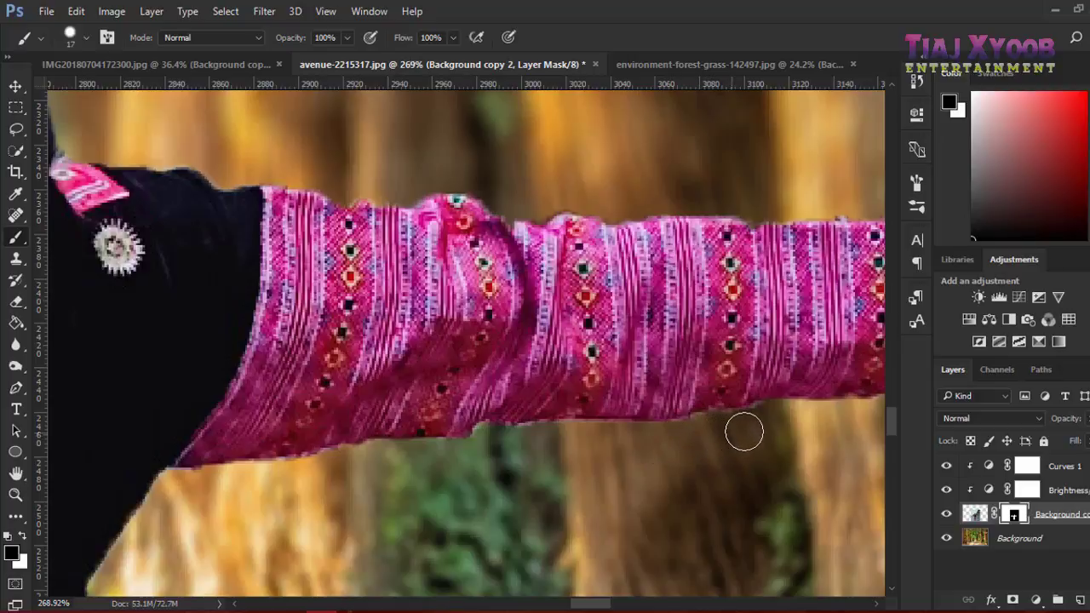
pyautogui.scroll(-2, 744, 433)
pyautogui.scroll(-2, 662, 457)
# - Hide the Background layer to inspect the cutout on transparency, then show it again
pyautogui.click(980, 539)
pyautogui.click(946, 538)
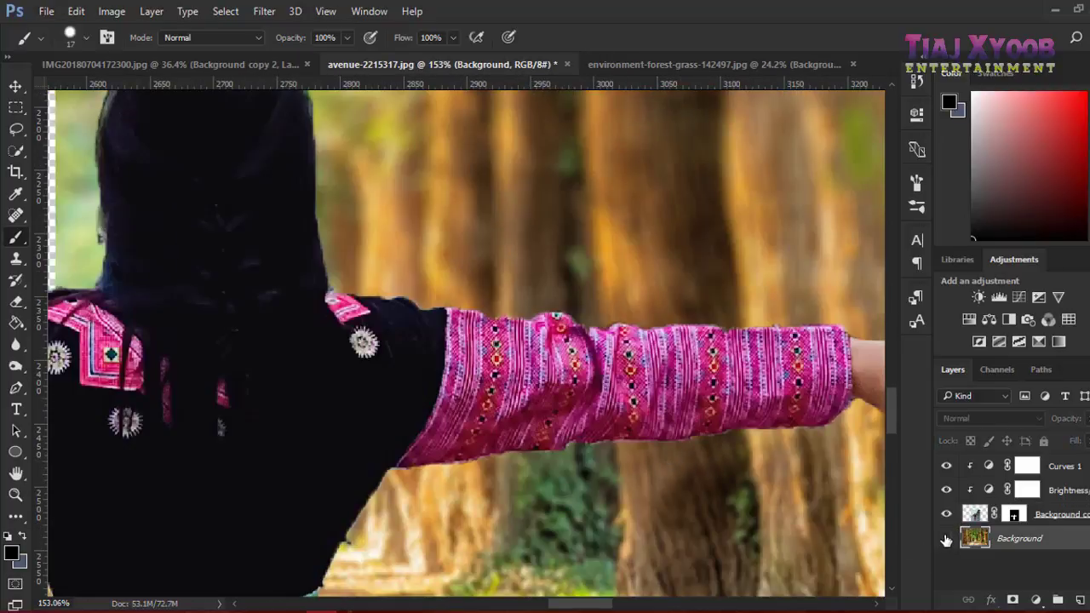
pyautogui.scroll(-2, 397, 514)
pyautogui.scroll(-2, 536, 440)
pyautogui.scroll(-1, 446, 463)
pyautogui.scroll(-1, 445, 463)
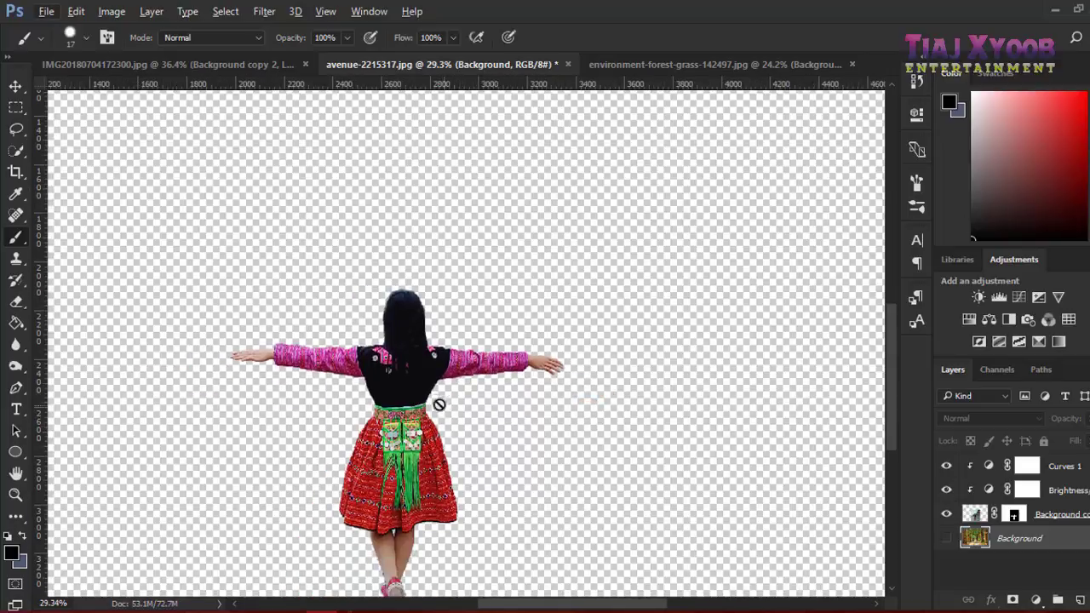
pyautogui.scroll(5, 202, 117)
pyautogui.scroll(3, 85, 243)
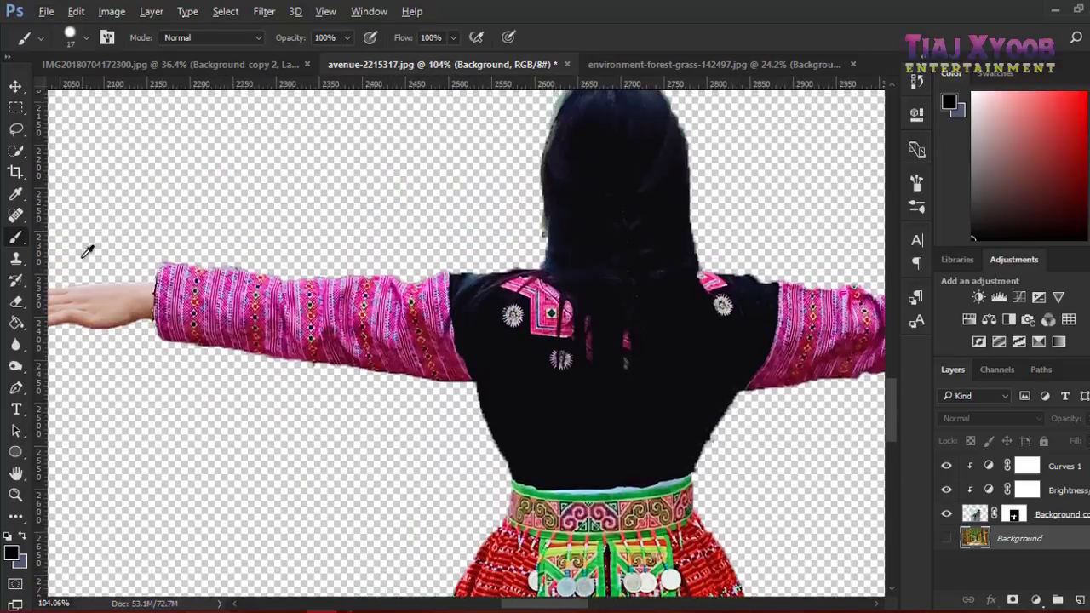
pyautogui.scroll(3, 91, 353)
pyautogui.scroll(1, 256, 281)
pyautogui.scroll(3, 452, 196)
pyautogui.scroll(3, 501, 236)
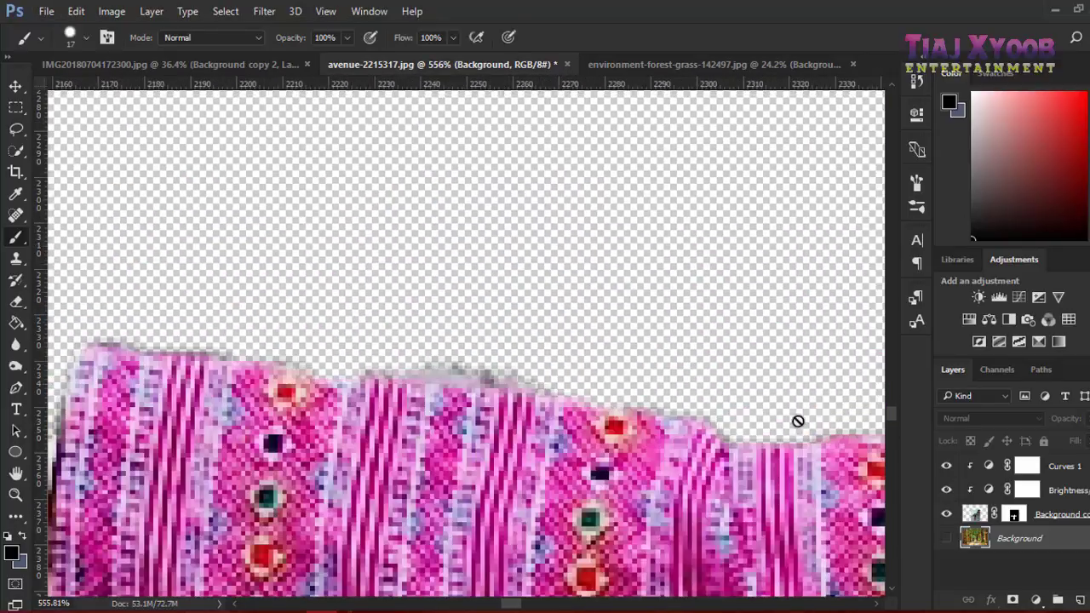
pyautogui.click(947, 540)
# - Undo a stray stroke on the sleeve and target the Background copy 2 layer mask
pyautogui.moveTo(409, 323); pyautogui.dragTo(540, 348)
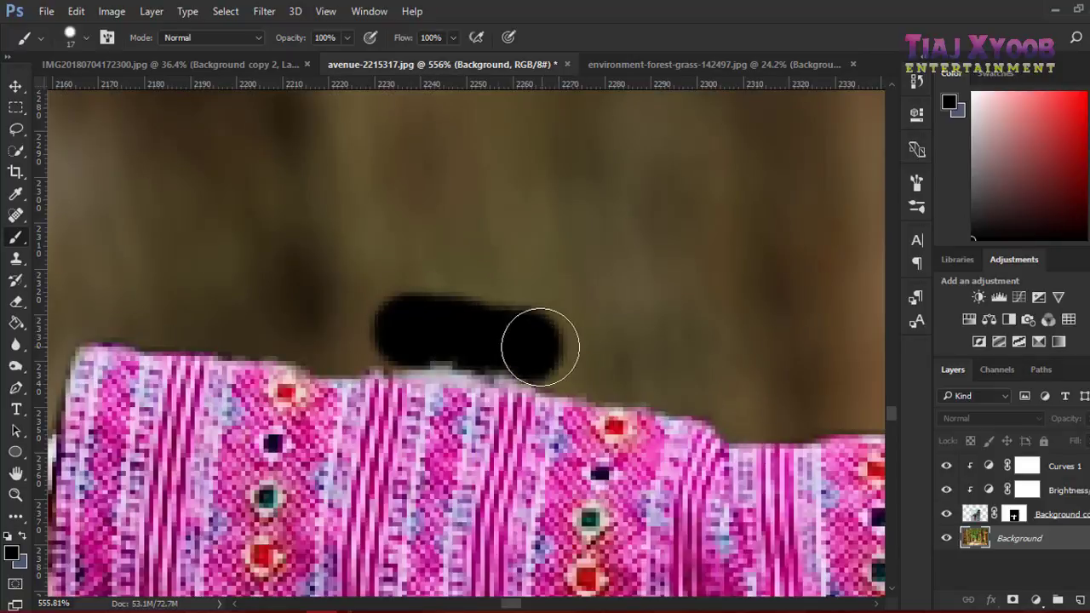
pyautogui.hotkey('ctrl', 'z')
pyautogui.click(1012, 514)
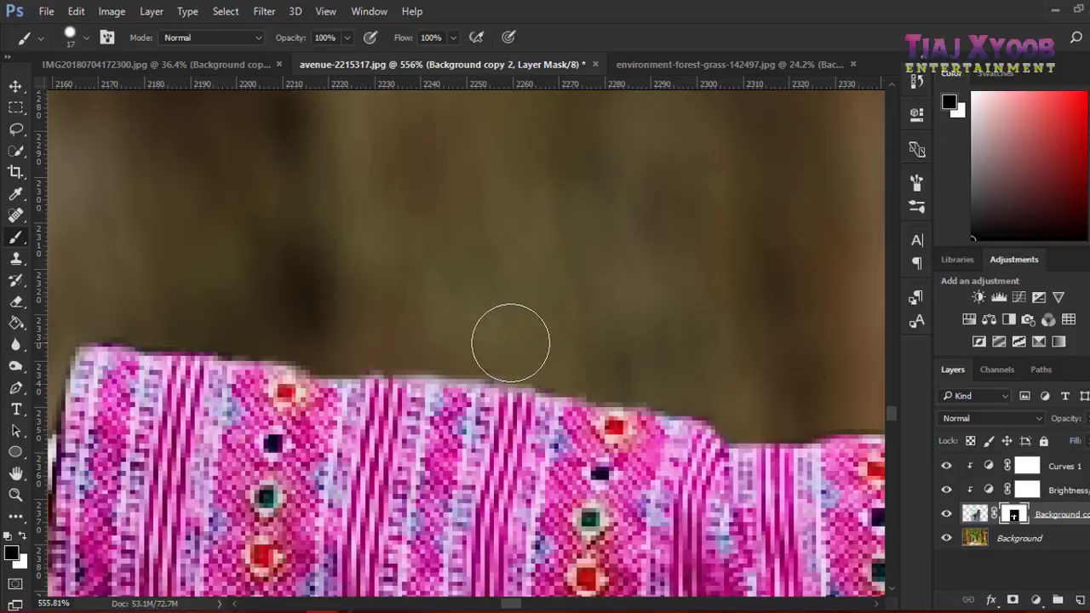
# - Zoom to about 373% and pan along the lower edge of the pink sleeve
pyautogui.scroll(-8, 623, 268)
pyautogui.scroll(2, 519, 401)
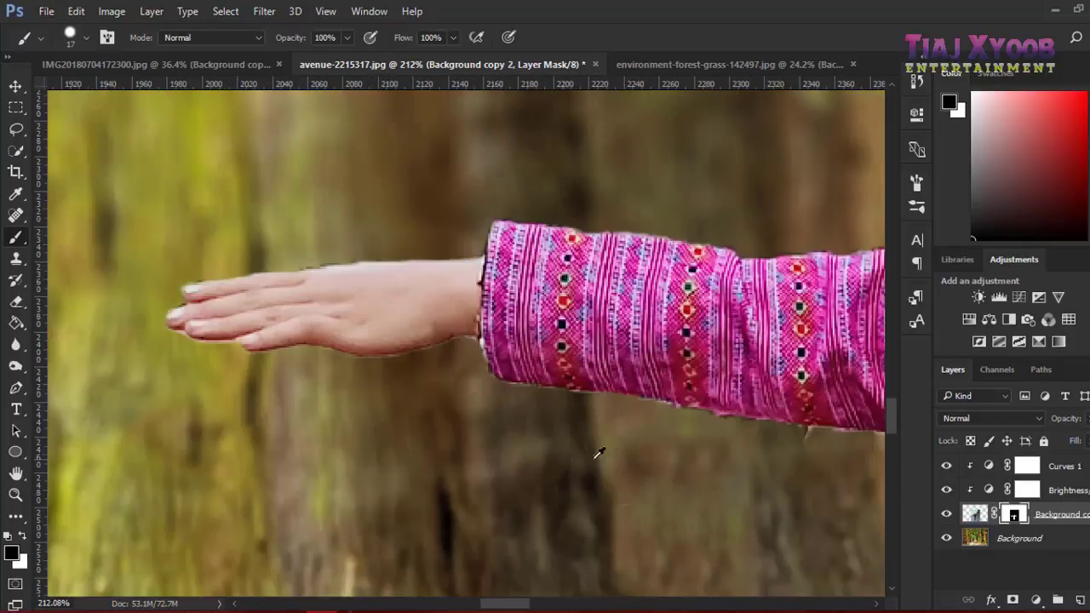
pyautogui.scroll(2, 596, 449)
pyautogui.scroll(2, 652, 455)
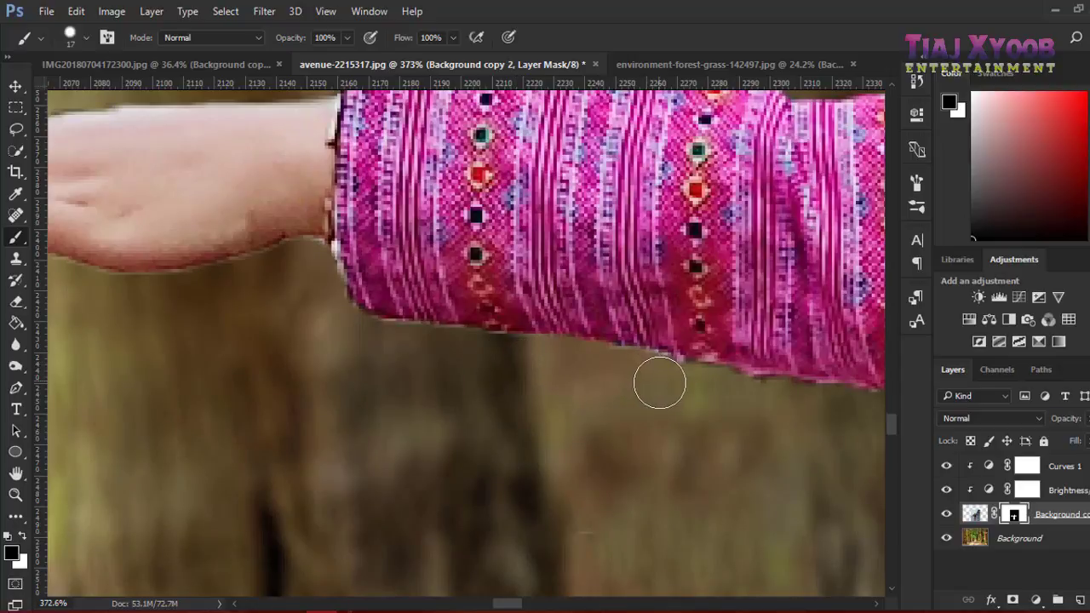
pyautogui.scroll(-2, 770, 397)
pyautogui.hscroll(3, 769, 397)
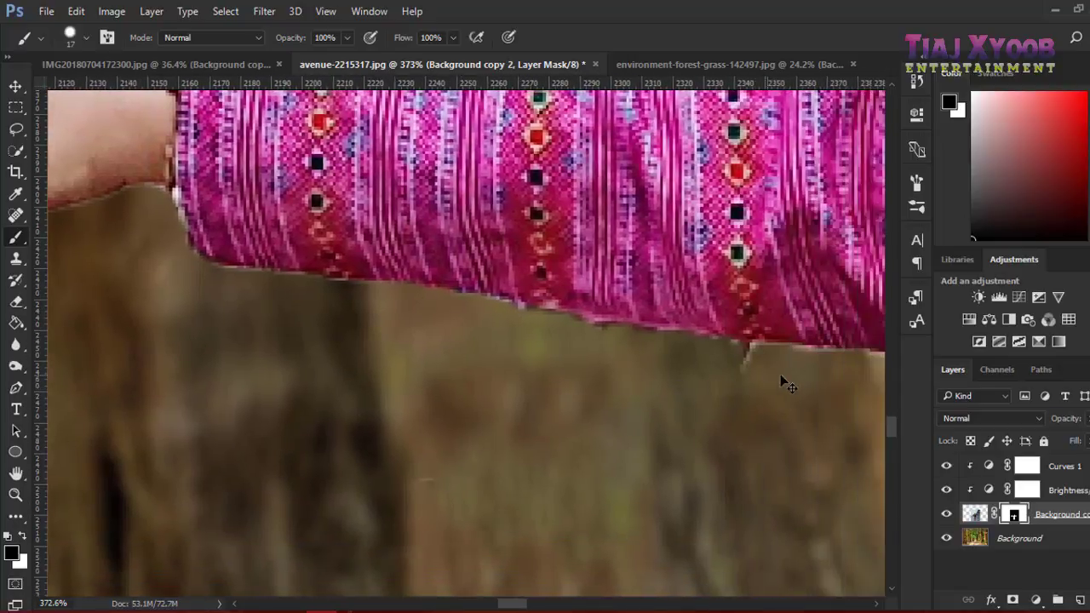
pyautogui.hscroll(3, 781, 383)
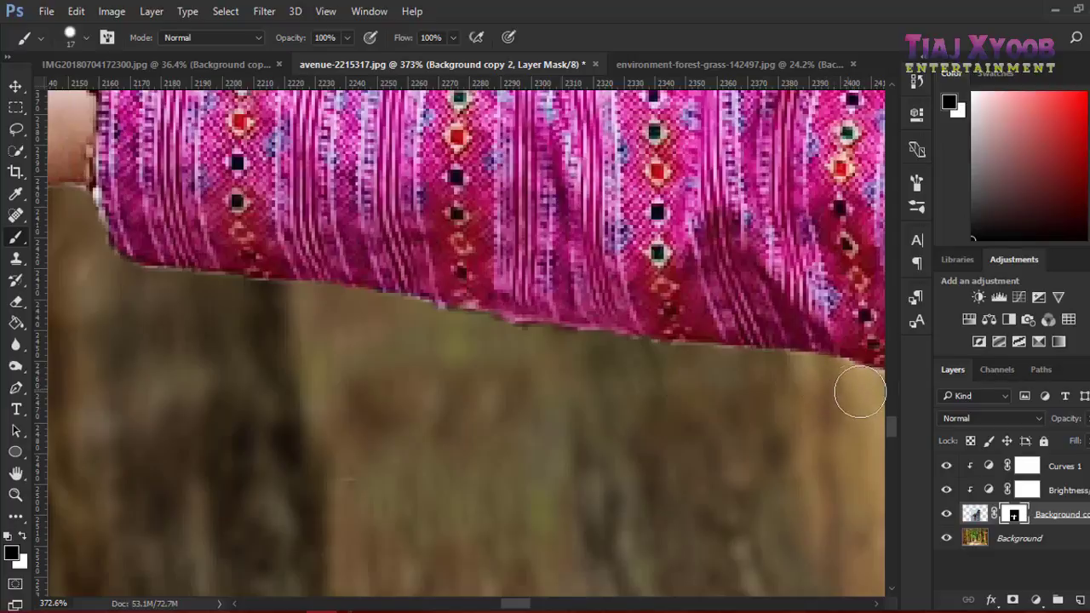
pyautogui.hscroll(2, 861, 392)
pyautogui.hscroll(2, 827, 382)
pyautogui.hscroll(2, 827, 389)
pyautogui.hscroll(2, 830, 401)
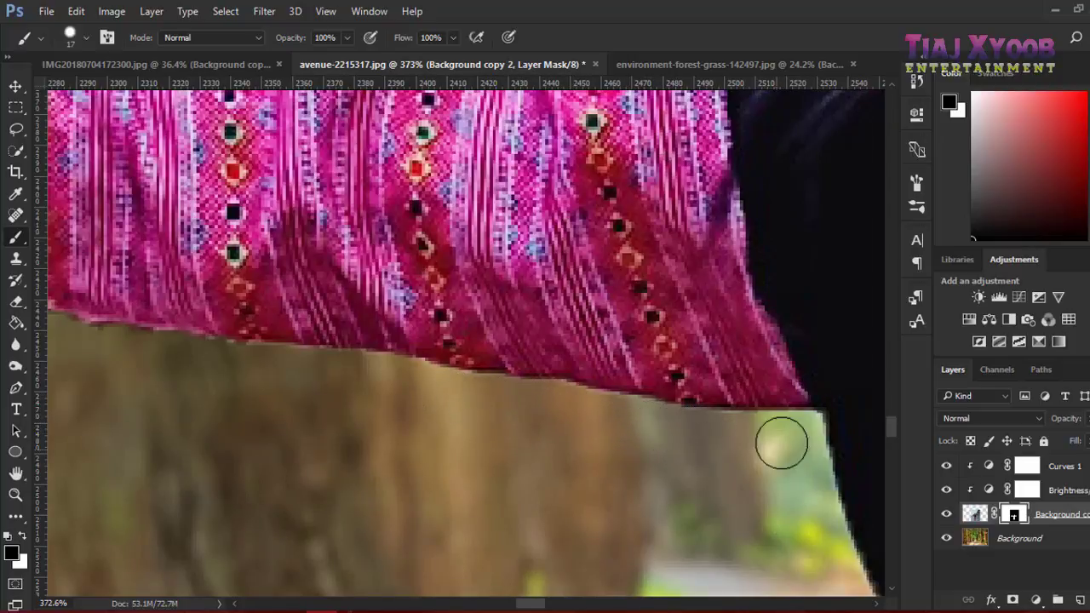
pyautogui.scroll(-3, 782, 444)
pyautogui.scroll(-3, 773, 452)
pyautogui.scroll(-3, 783, 458)
# - Trace a pen path around the ground beside the lower leg's outer edge
pyautogui.scroll(-3, 790, 464)
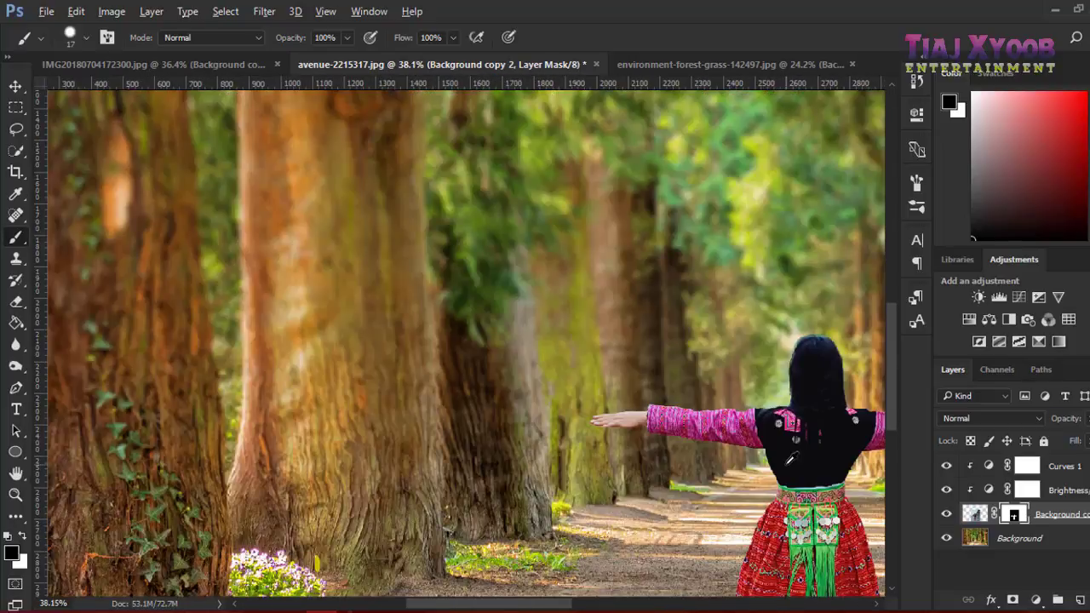
pyautogui.scroll(2, 790, 460)
pyautogui.scroll(2, 790, 465)
pyautogui.scroll(2, 790, 468)
pyautogui.scroll(2, 790, 479)
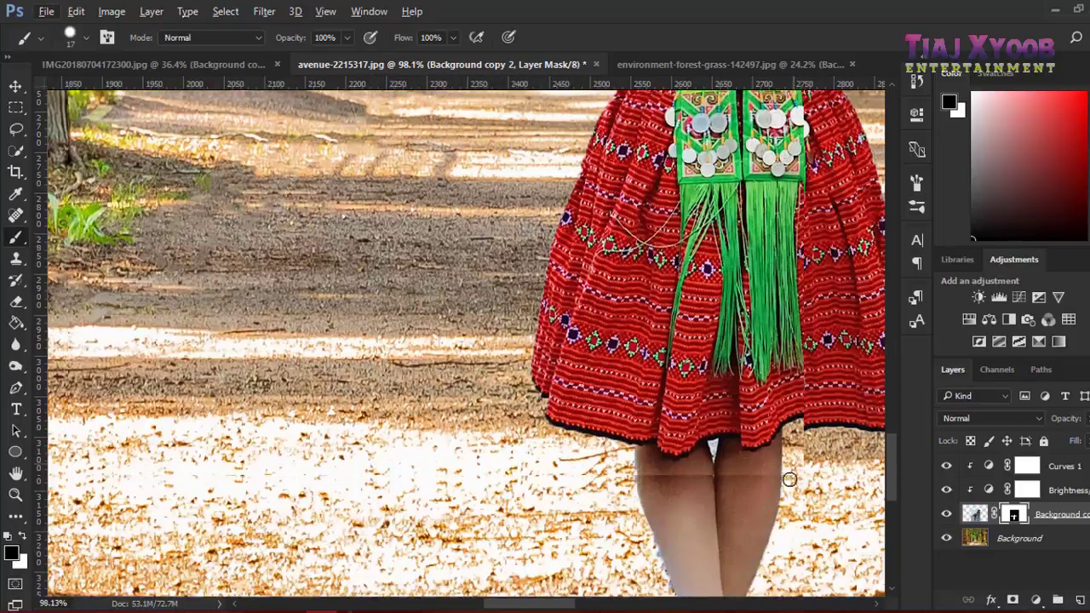
pyautogui.scroll(-2, 766, 480)
pyautogui.scroll(1, 670, 480)
pyautogui.scroll(2, 673, 564)
pyautogui.scroll(1, 684, 527)
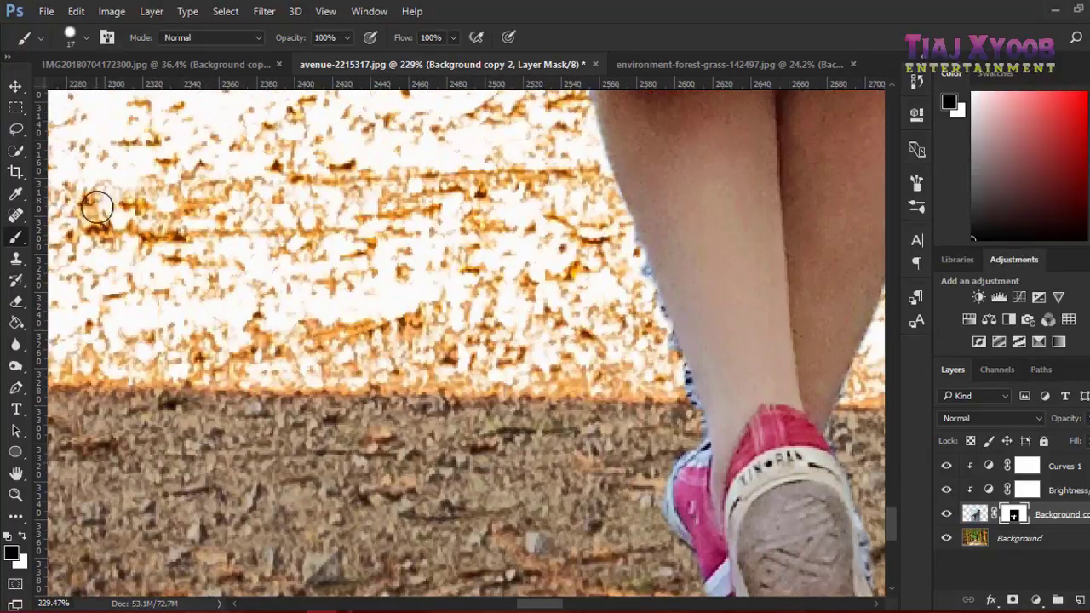
pyautogui.press('p')
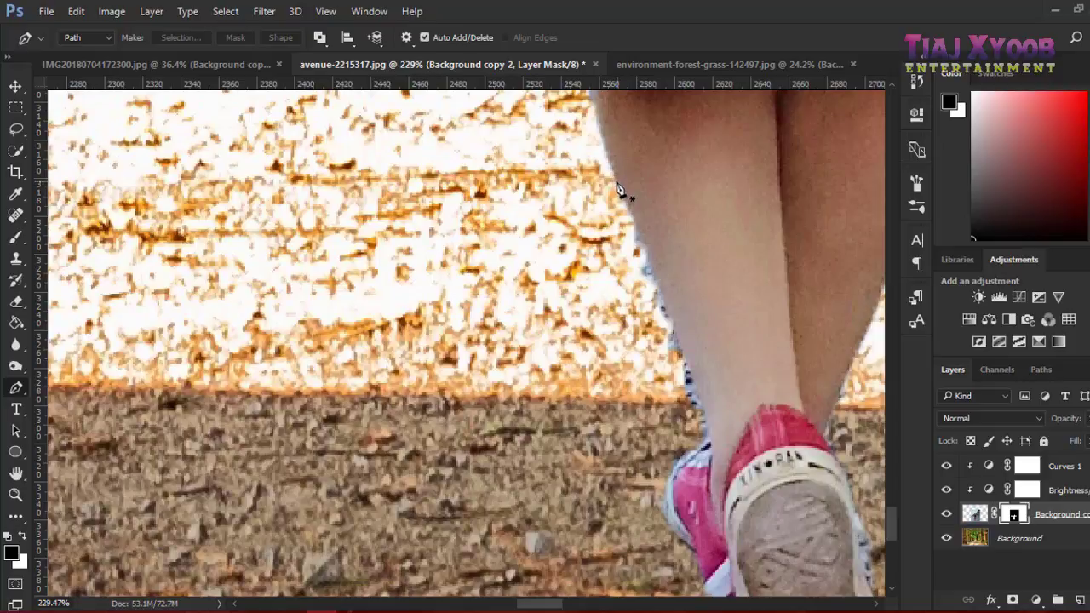
pyautogui.click(616, 181)
pyautogui.scroll(-2, 707, 401)
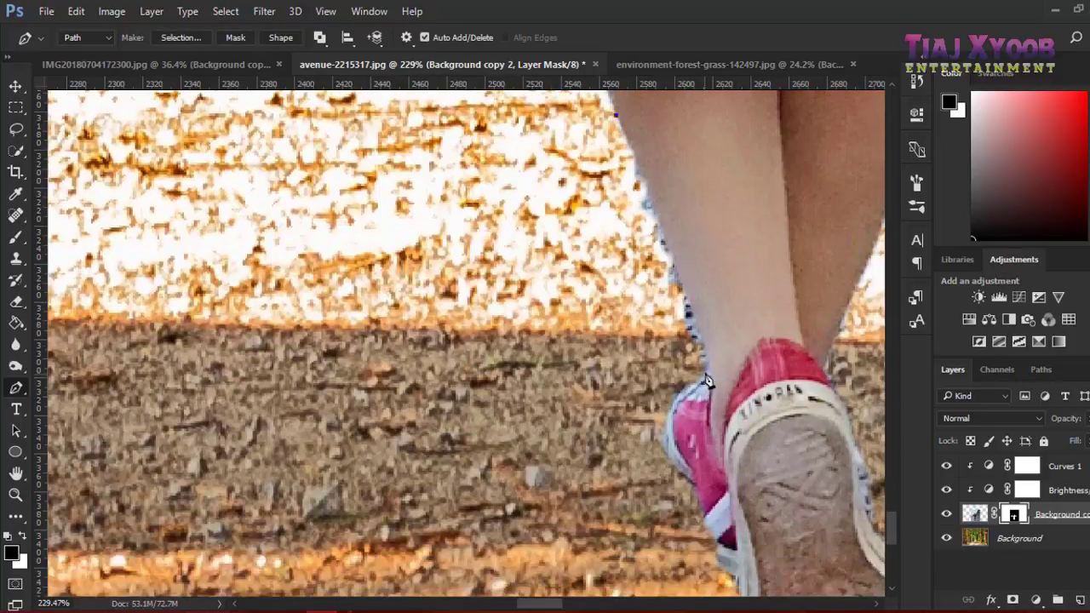
pyautogui.moveTo(710, 375); pyautogui.dragTo(697, 389)
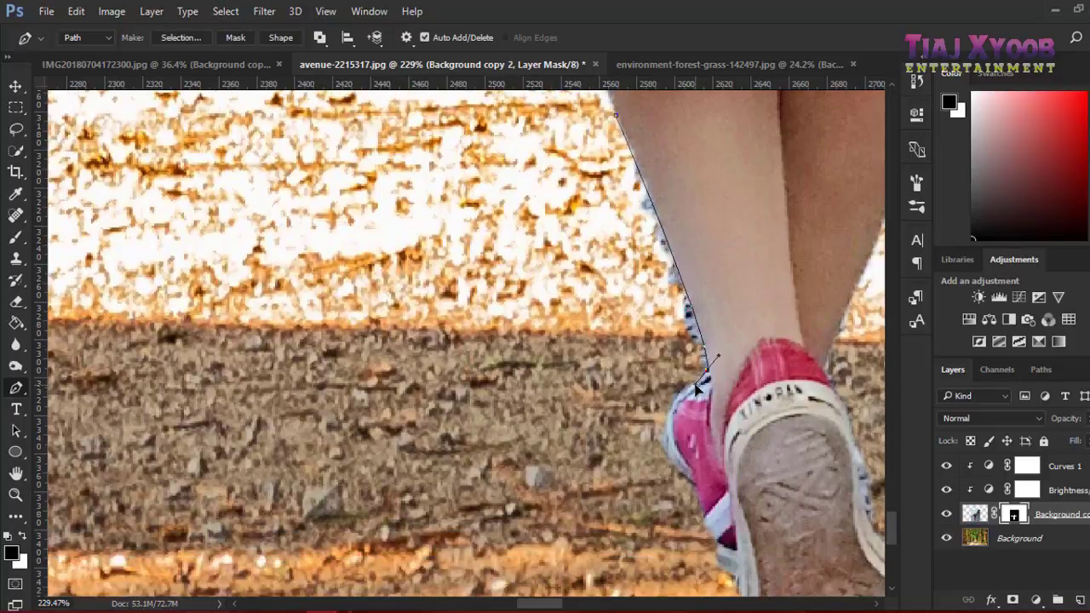
pyautogui.click(506, 418)
pyautogui.moveTo(446, 267); pyautogui.dragTo(496, 136)
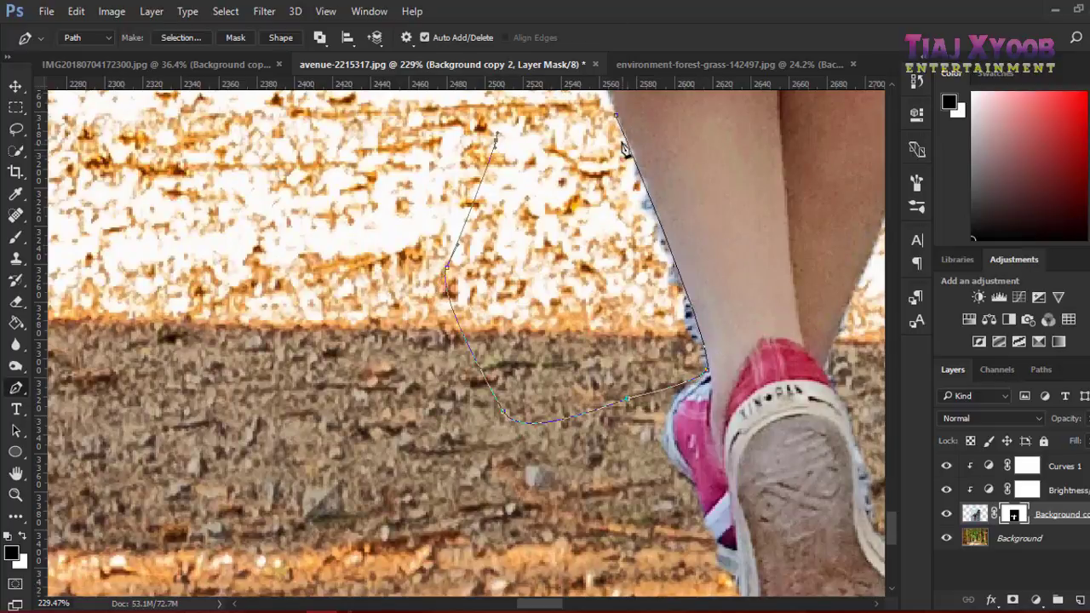
# - Turn the path into a 1 px feathered selection and paint the mask along the leg edge
pyautogui.rightClick(574, 189)
pyautogui.click(647, 265)
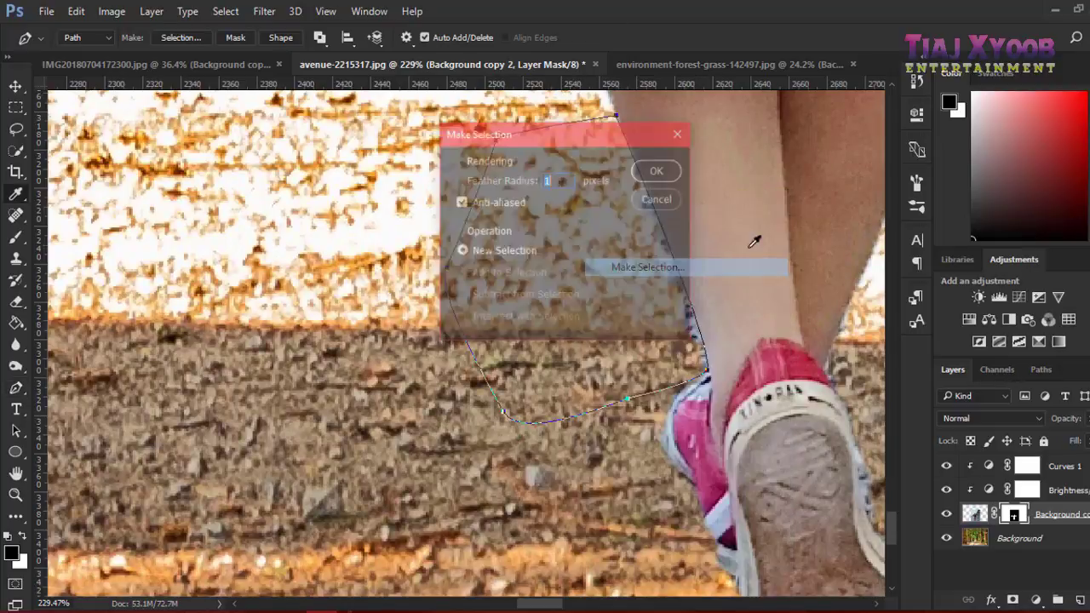
pyautogui.click(654, 172)
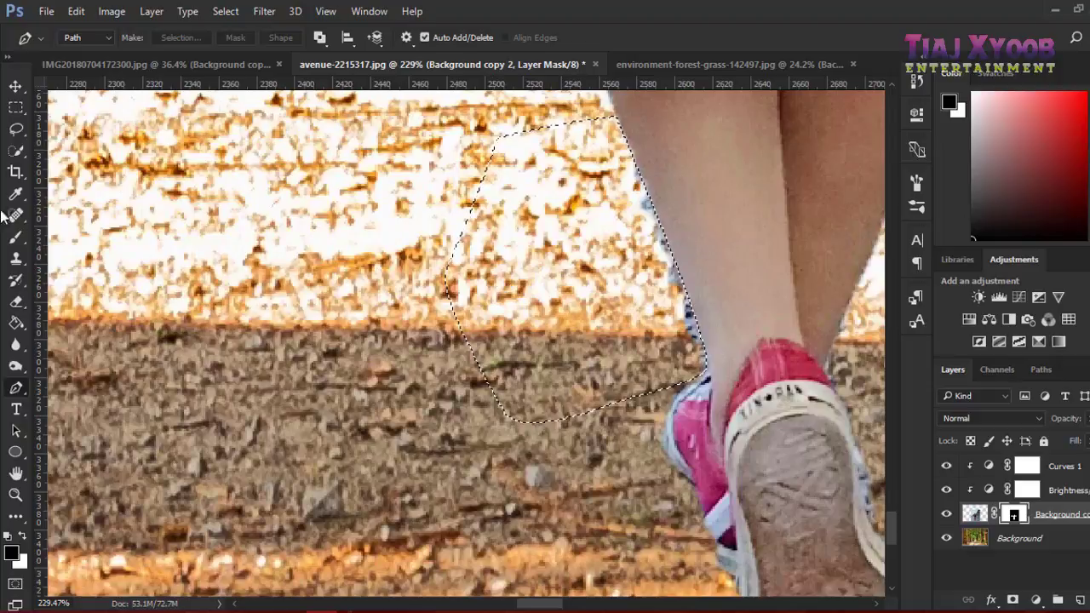
pyautogui.press('b')
pyautogui.moveTo(565, 269)
pyautogui.mouseDown()
pyautogui.moveTo(613, 156)
pyautogui.moveTo(709, 372)
pyautogui.mouseUp()
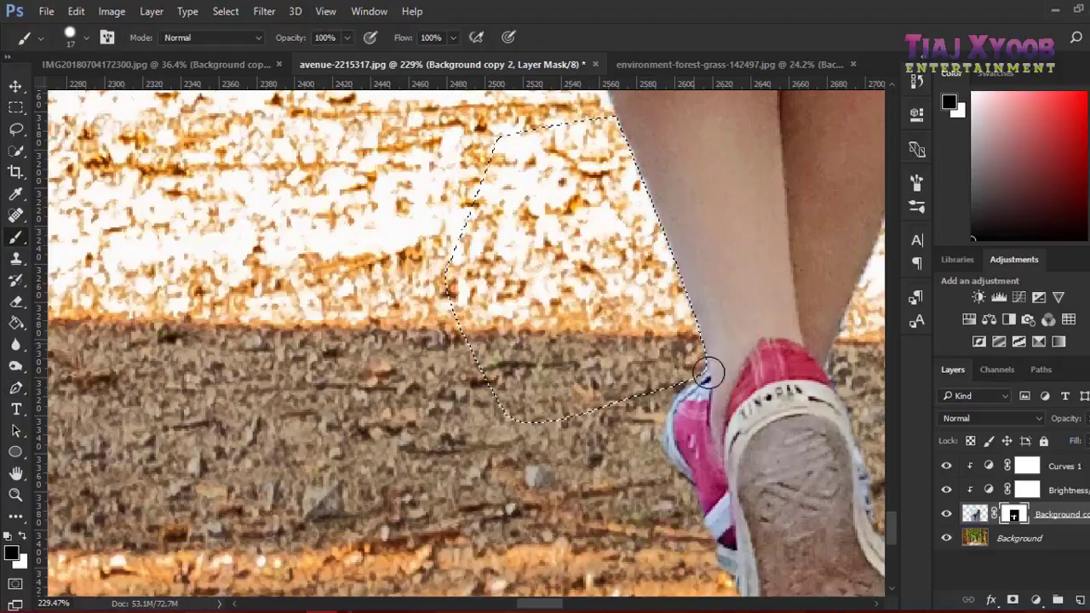
# - Deselect the leg, zoom to the shoe, and brush the mask along the pink sole's bottom edge
pyautogui.hotkey('ctrl', 'd')
pyautogui.scroll(-3, 704, 284)
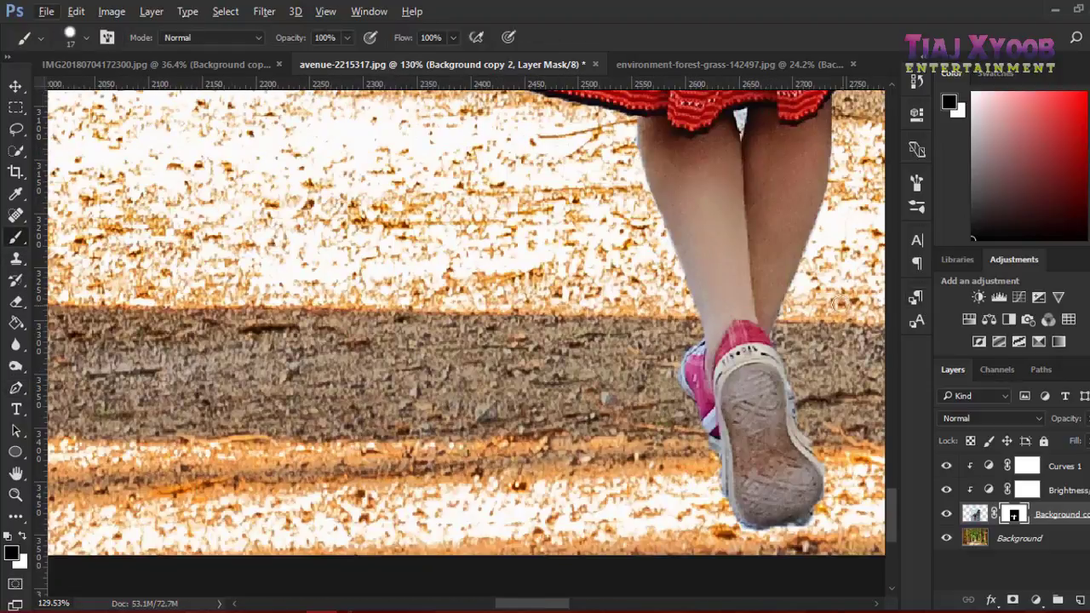
pyautogui.scroll(3, 835, 336)
pyautogui.scroll(3, 834, 337)
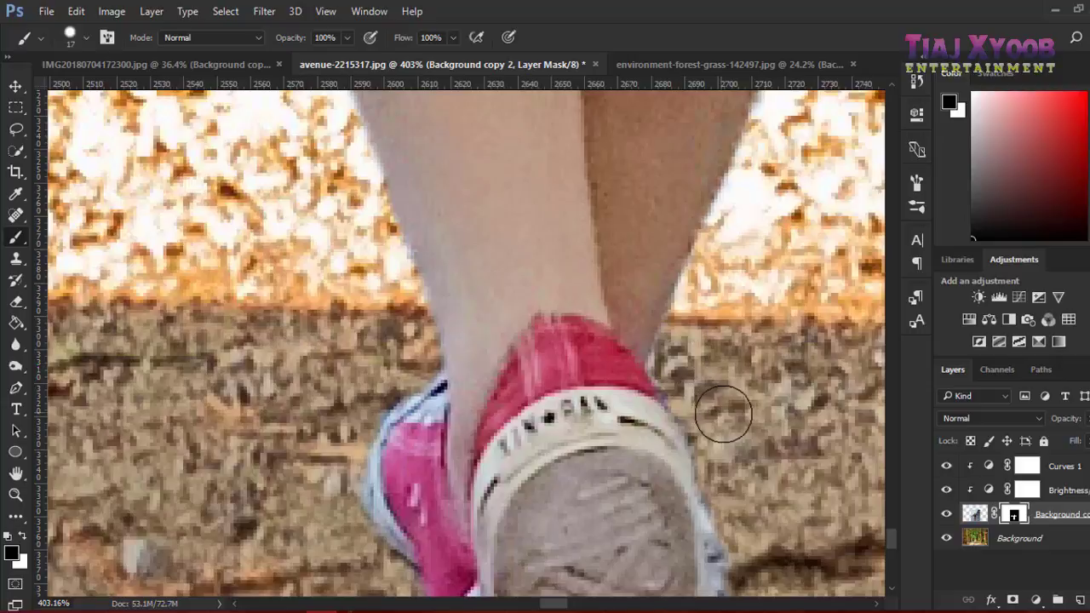
pyautogui.scroll(-3, 769, 375)
pyautogui.scroll(-2, 769, 375)
pyautogui.scroll(-2, 768, 401)
pyautogui.scroll(-1, 769, 434)
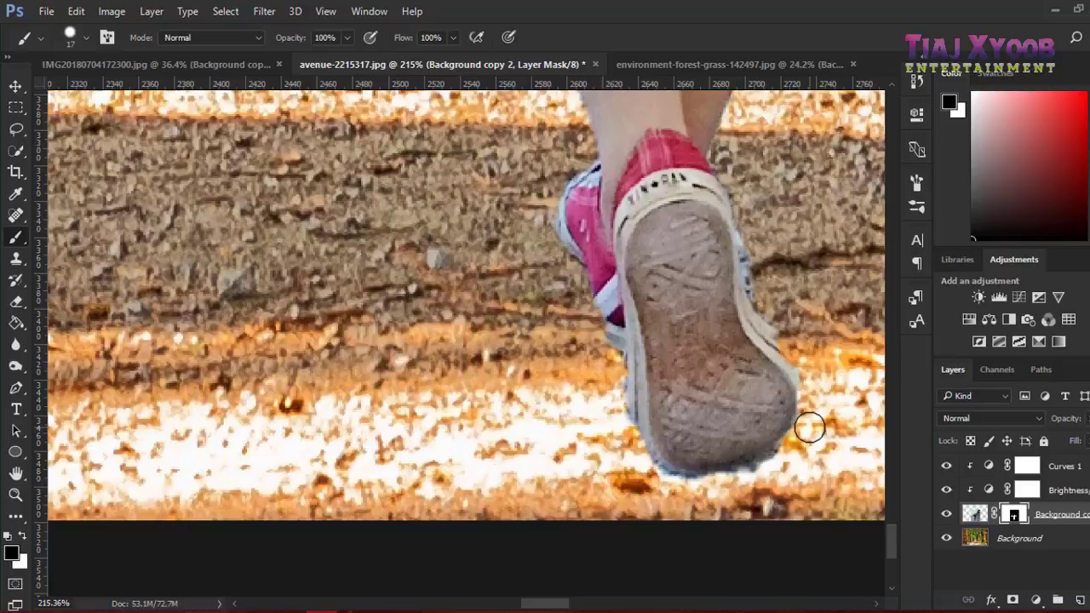
pyautogui.moveTo(759, 482); pyautogui.dragTo(657, 487)
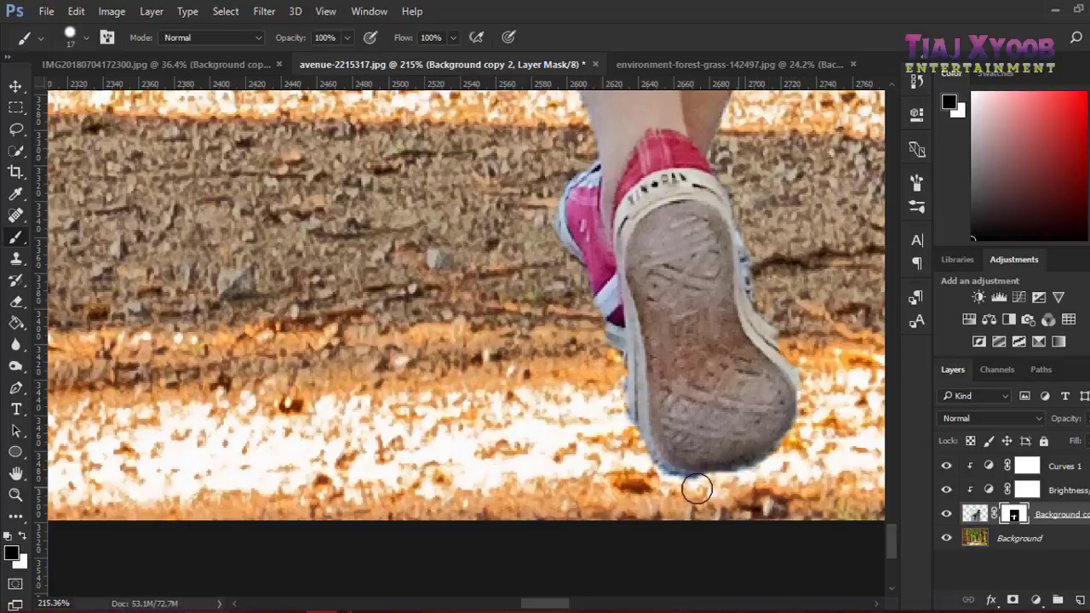
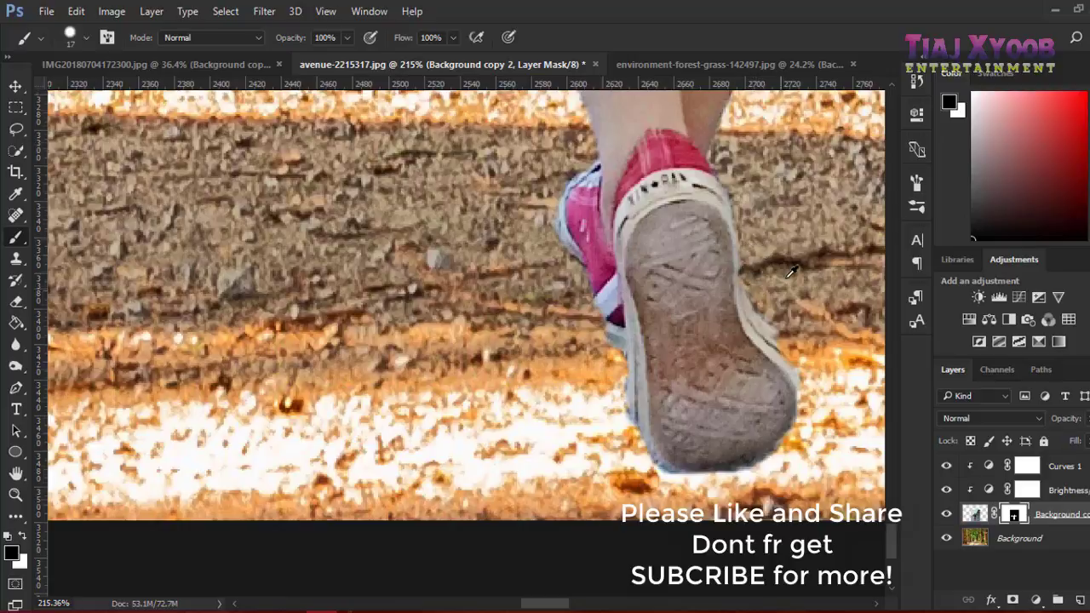
# - Zoom and pan around the shoe, waist and skirt edges of Background copy 2's mask
pyautogui.scroll(1, 791, 271)
pyautogui.scroll(-2, 796, 281)
pyautogui.scroll(3, 803, 297)
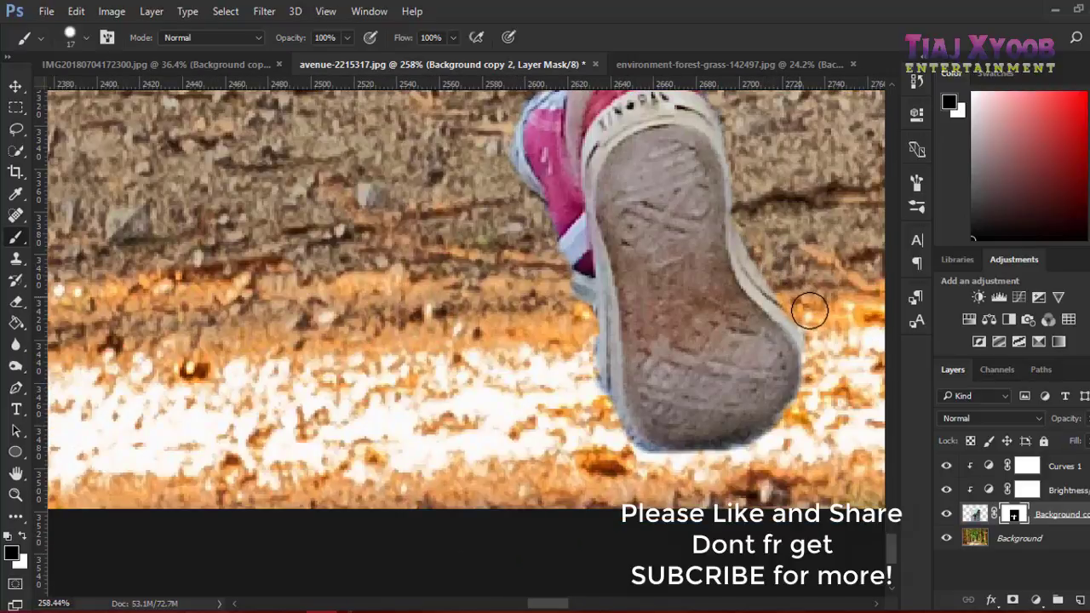
pyautogui.scroll(-2, 520, 393)
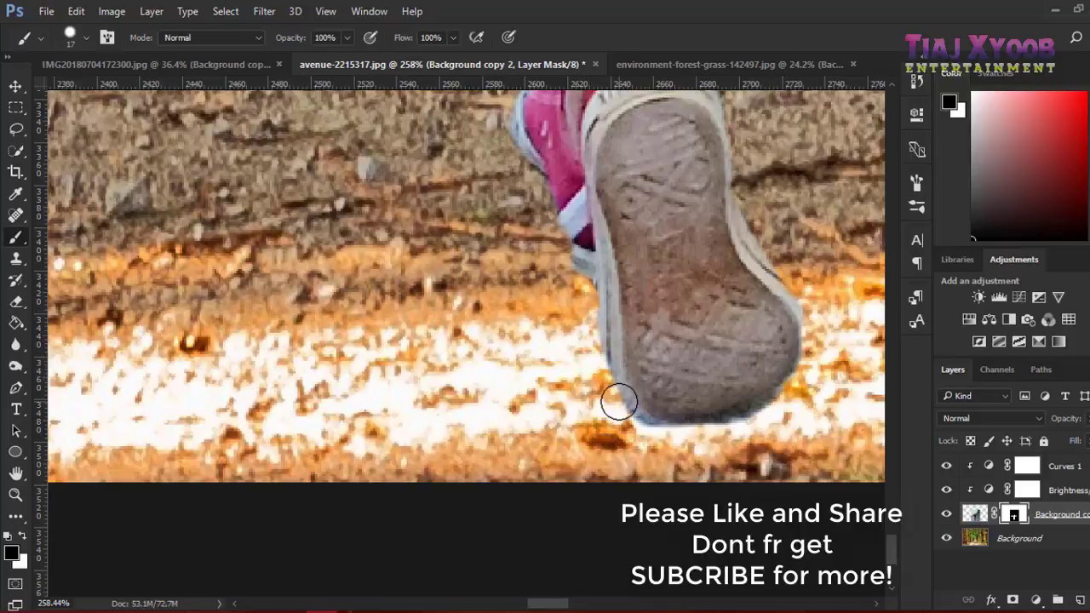
pyautogui.scroll(-1, 733, 439)
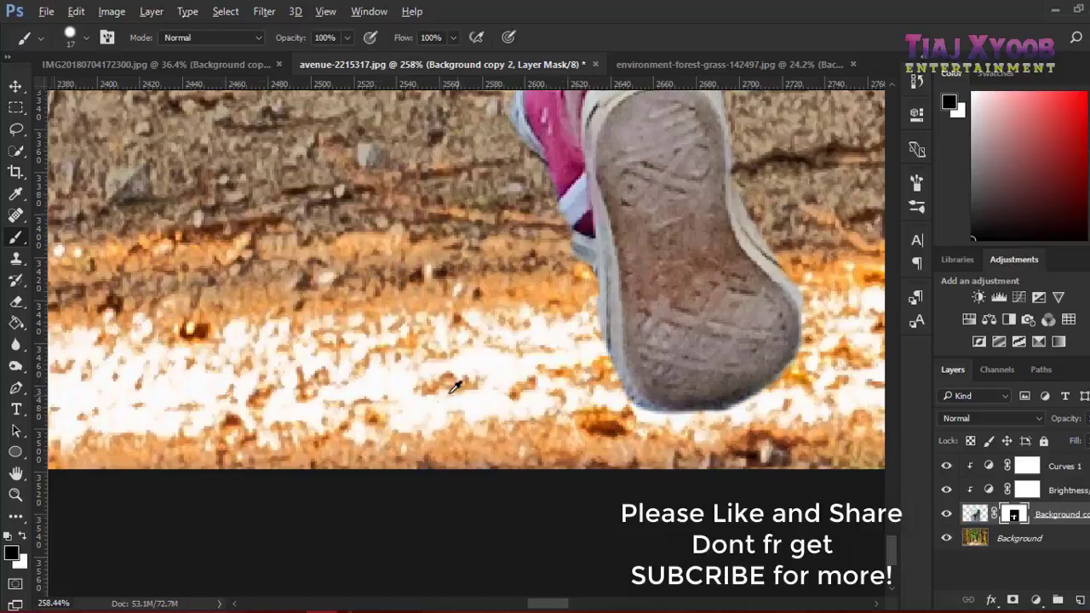
pyautogui.scroll(-5, 450, 383)
pyautogui.scroll(1, 658, 152)
pyautogui.scroll(5, 657, 152)
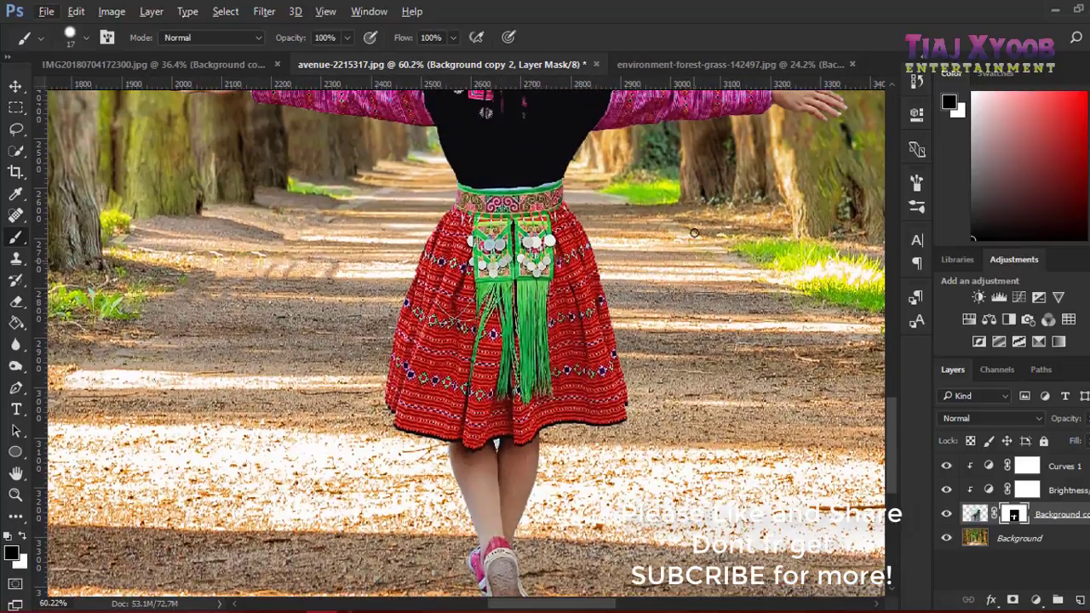
pyautogui.scroll(2, 719, 199)
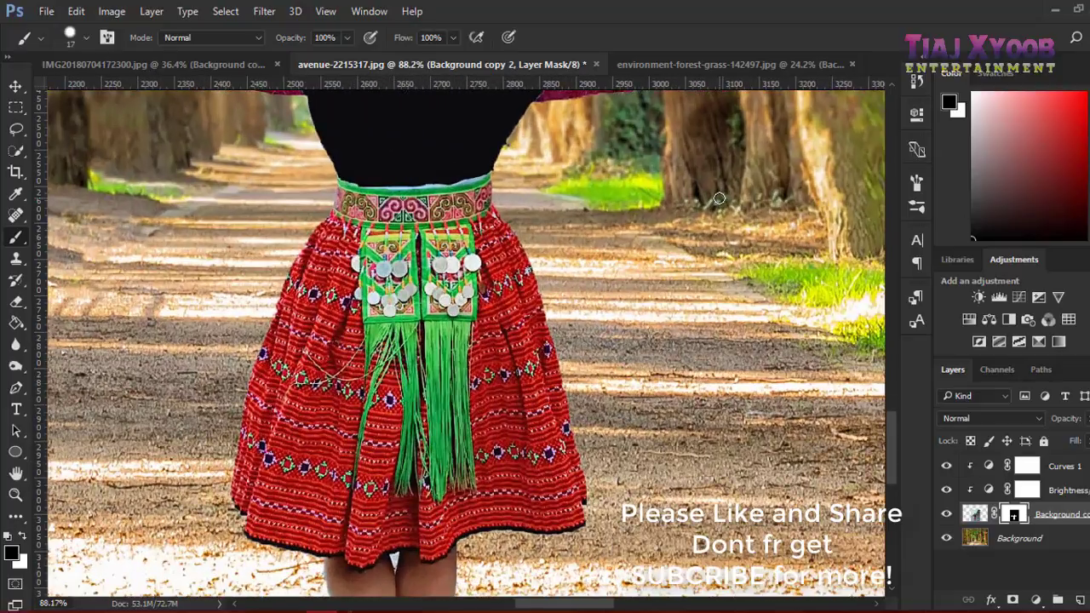
pyautogui.scroll(2, 596, 201)
pyautogui.scroll(3, 499, 202)
pyautogui.scroll(3, 432, 201)
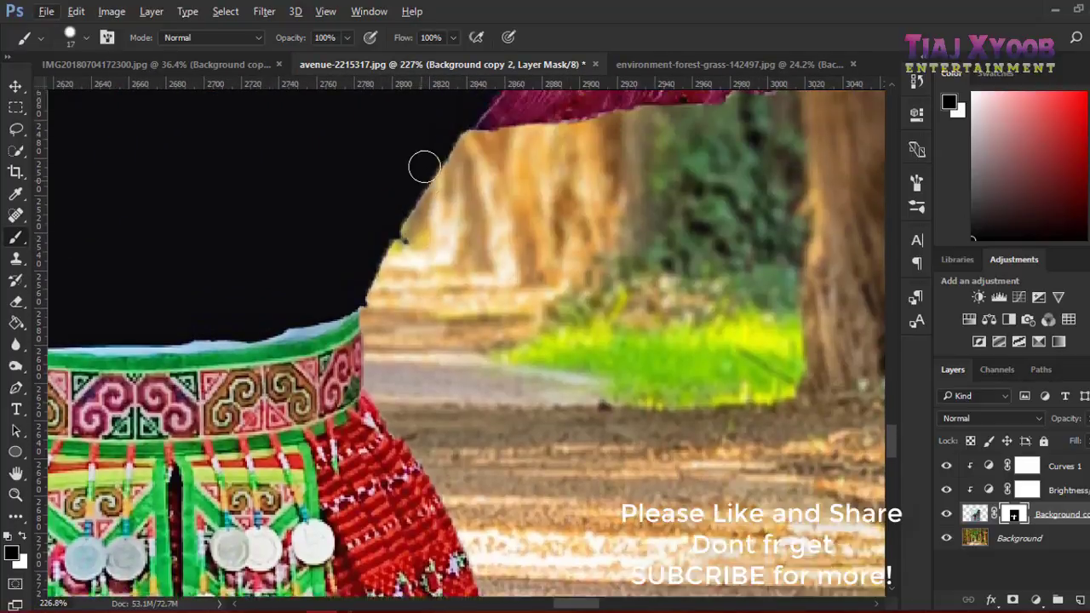
pyautogui.scroll(1, 426, 165)
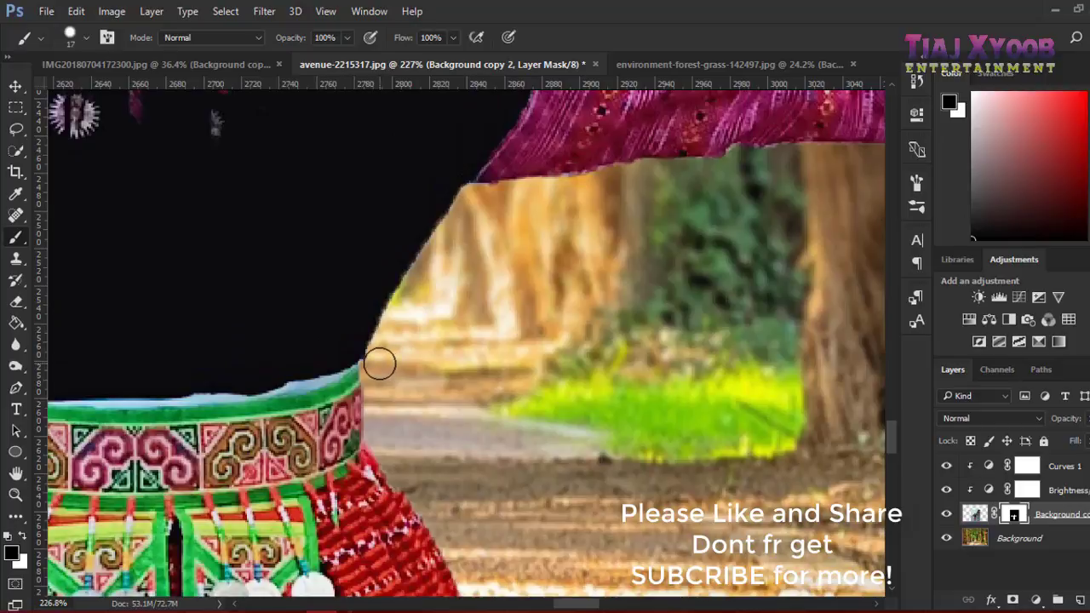
pyautogui.scroll(-1, 507, 247)
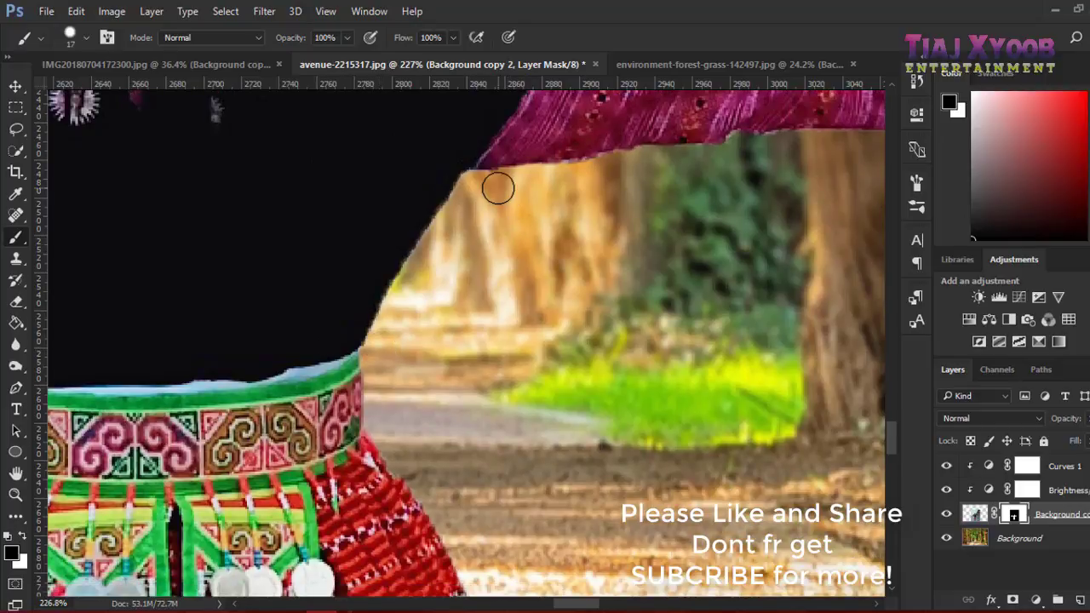
pyautogui.scroll(-3, 586, 191)
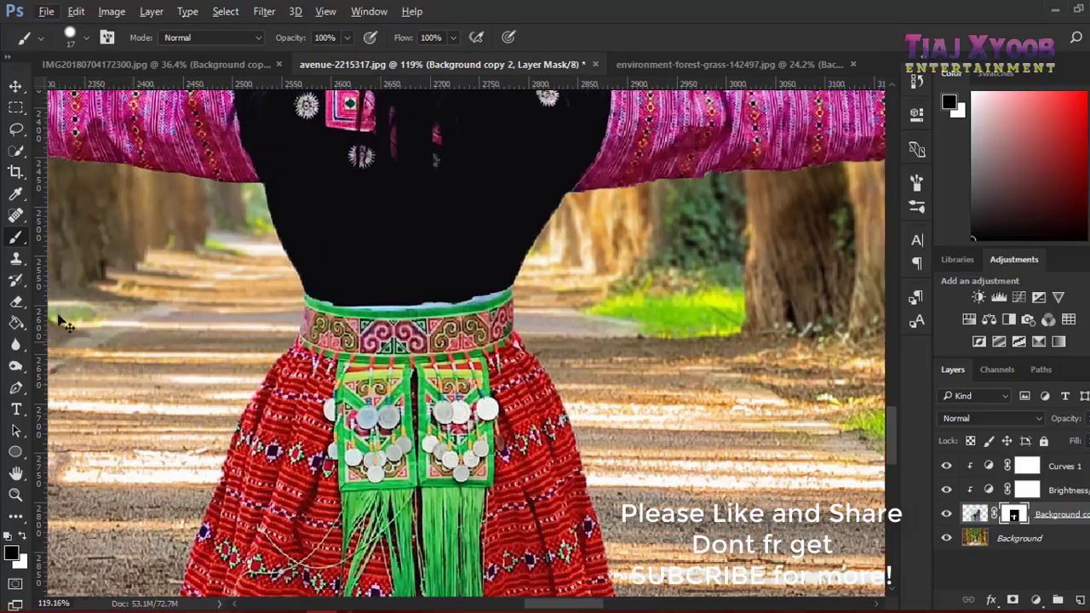
pyautogui.moveTo(110, 213); pyautogui.dragTo(281, 196)
pyautogui.scroll(3, 249, 173)
pyautogui.scroll(-5, 469, 304)
pyautogui.scroll(-5, 468, 365)
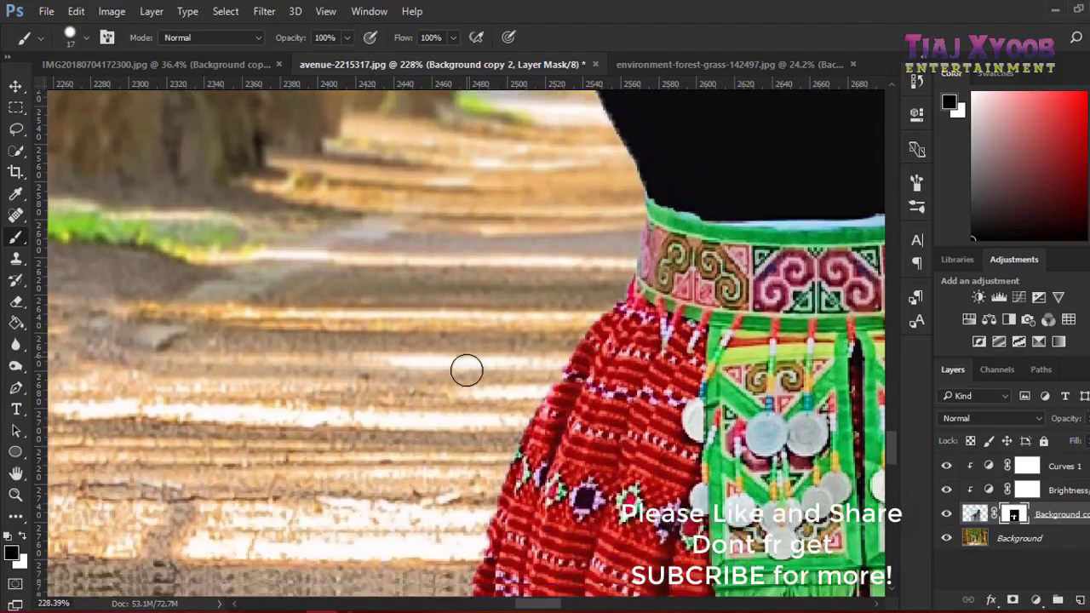
pyautogui.scroll(-5, 460, 389)
pyautogui.scroll(-5, 454, 411)
pyautogui.scroll(-5, 447, 408)
pyautogui.scroll(-5, 435, 401)
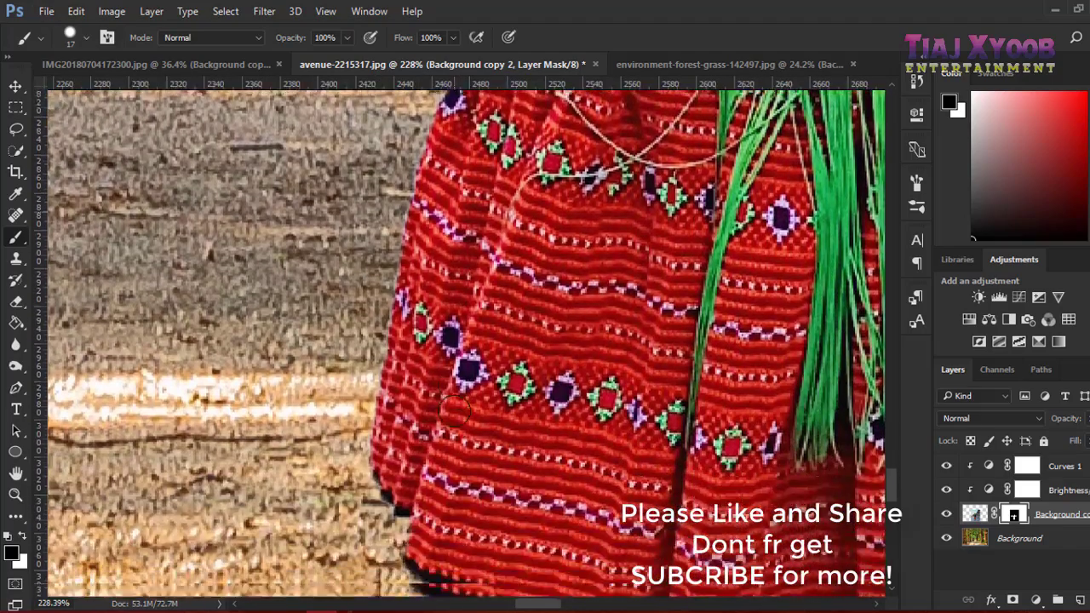
pyautogui.scroll(-5, 419, 394)
pyautogui.scroll(-5, 405, 388)
pyautogui.scroll(-2, 667, 399)
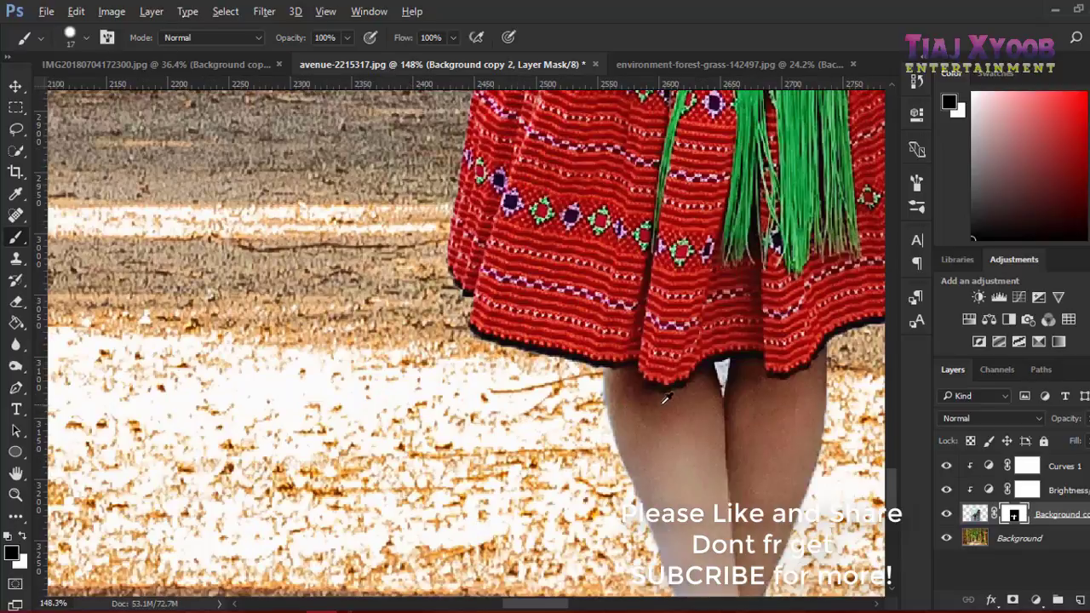
pyautogui.scroll(2, 877, 392)
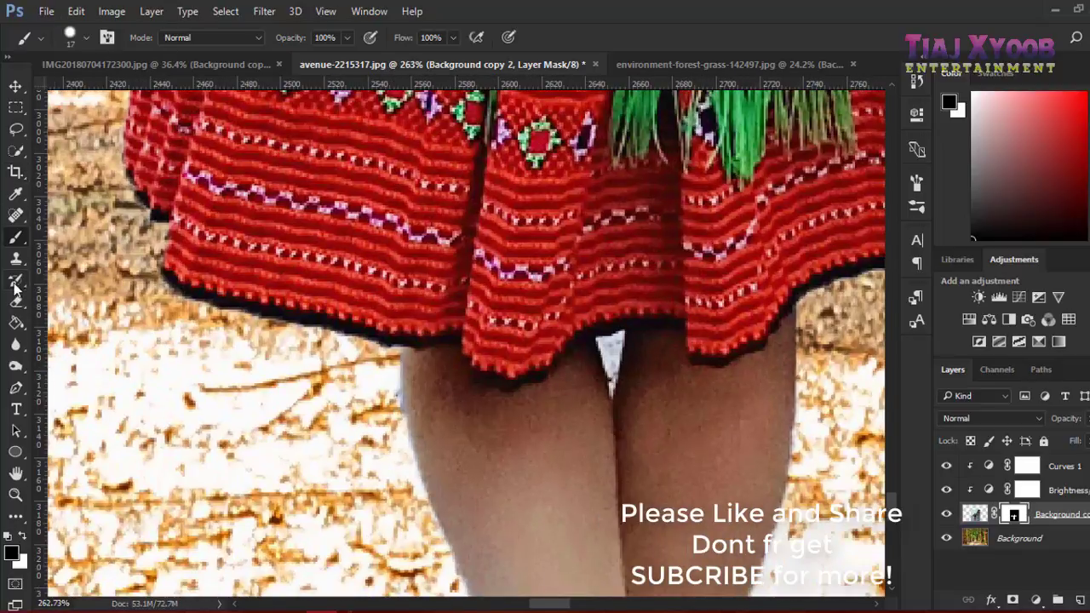
# - Trace the white gap between the legs with the Pen tool and make it a selection for mask painting
pyautogui.click(17, 388)
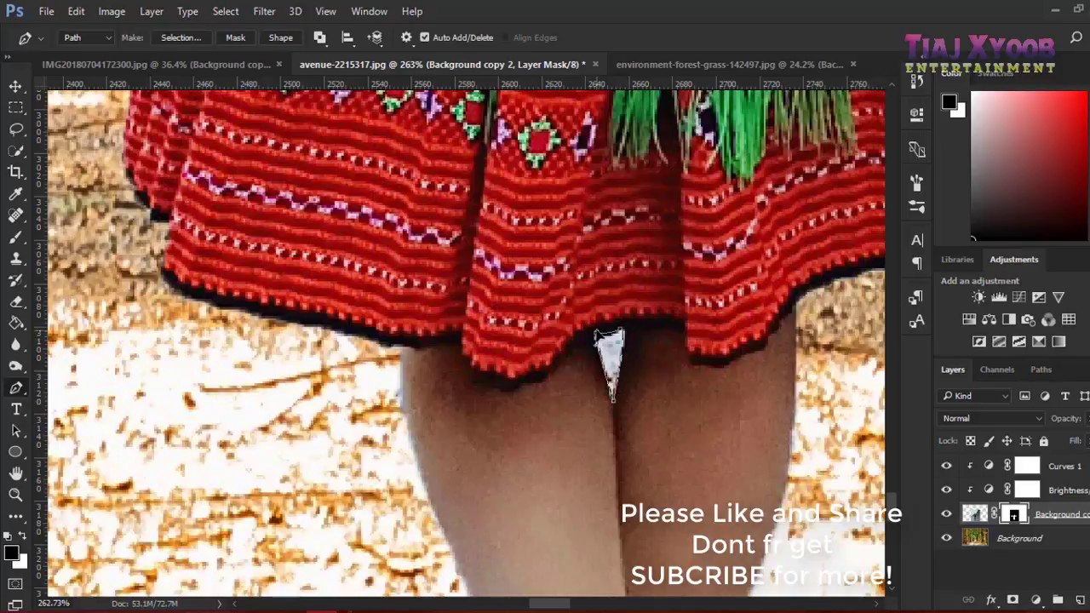
pyautogui.rightClick(609, 353)
pyautogui.click(651, 265)
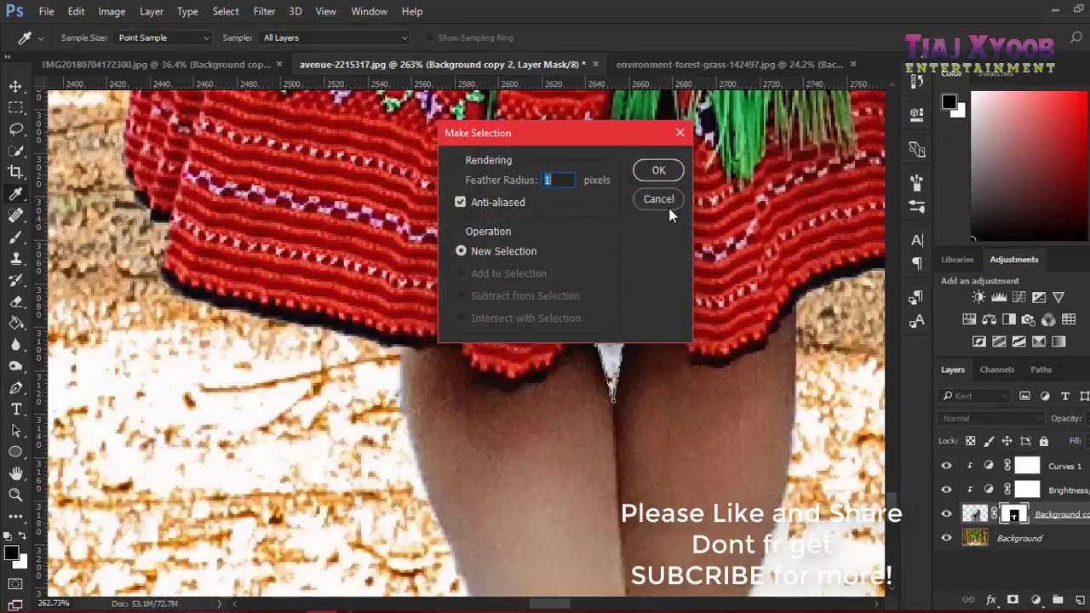
pyautogui.click(661, 176)
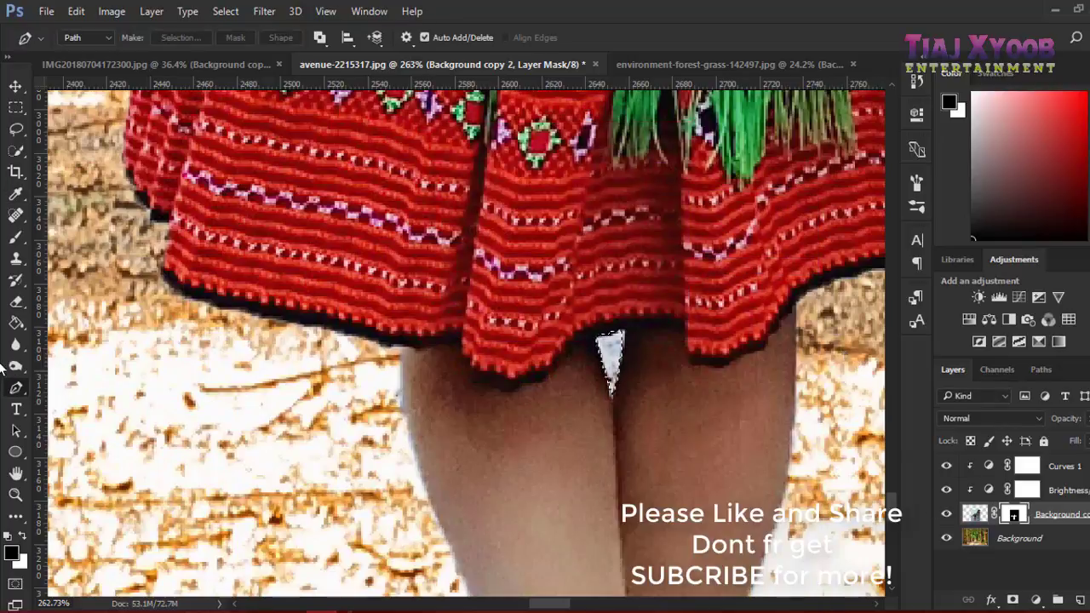
pyautogui.press('b')
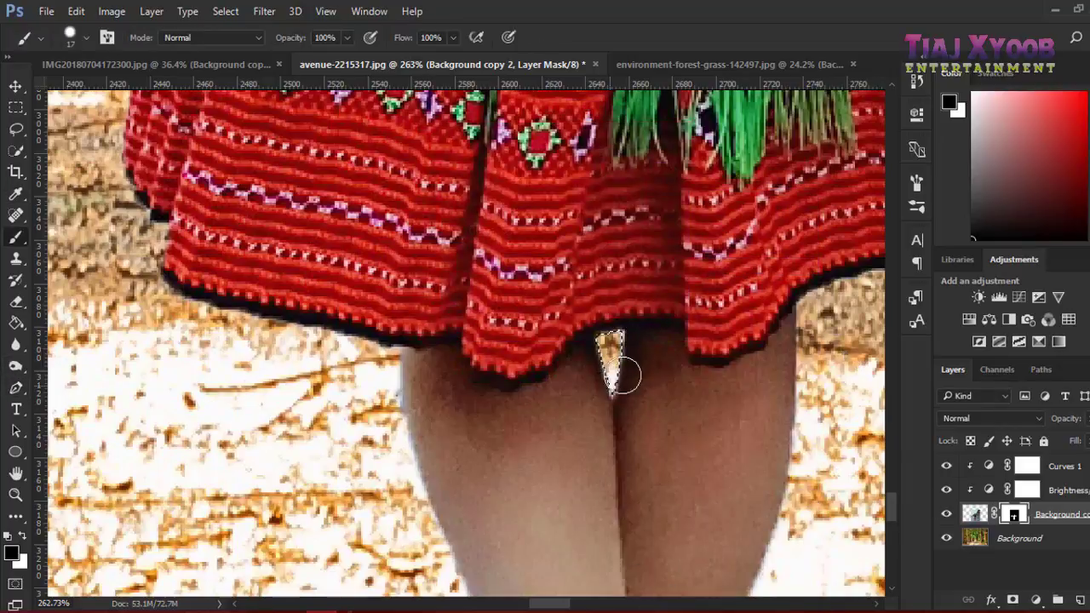
pyautogui.scroll(-2, 685, 375)
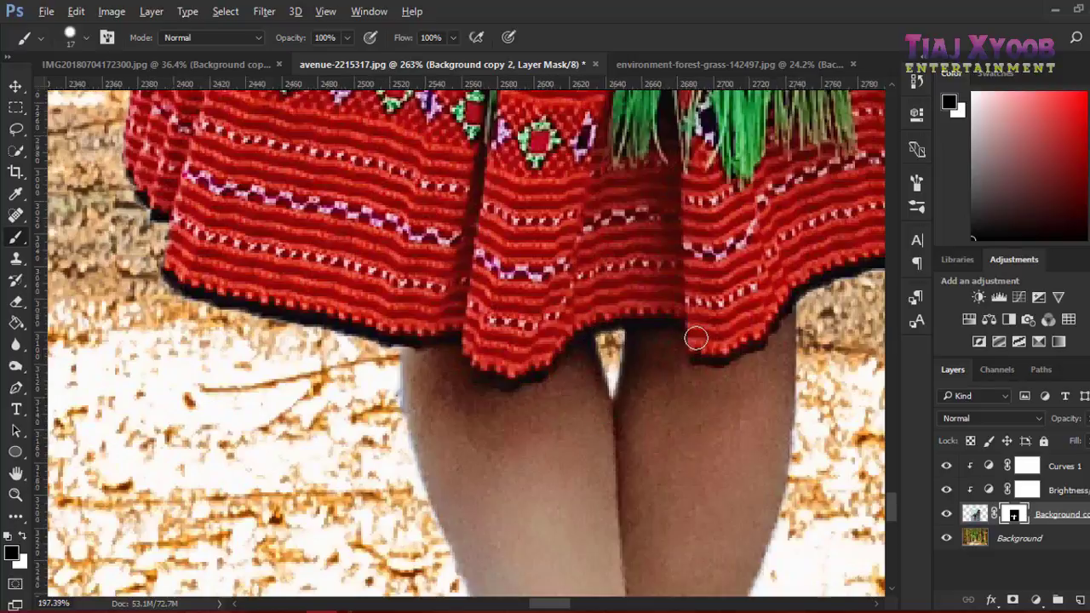
pyautogui.scroll(-5, 724, 349)
pyautogui.scroll(-2, 767, 328)
pyautogui.scroll(1, 781, 317)
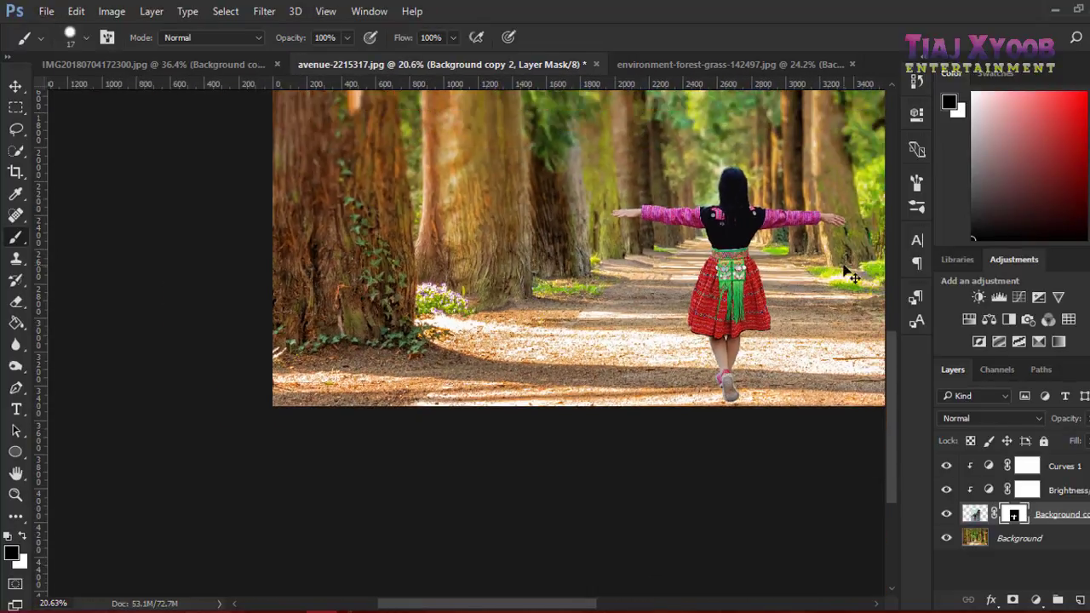
pyautogui.scroll(1, 771, 222)
pyautogui.scroll(2, 769, 184)
pyautogui.scroll(1, 647, 247)
pyautogui.scroll(2, 639, 259)
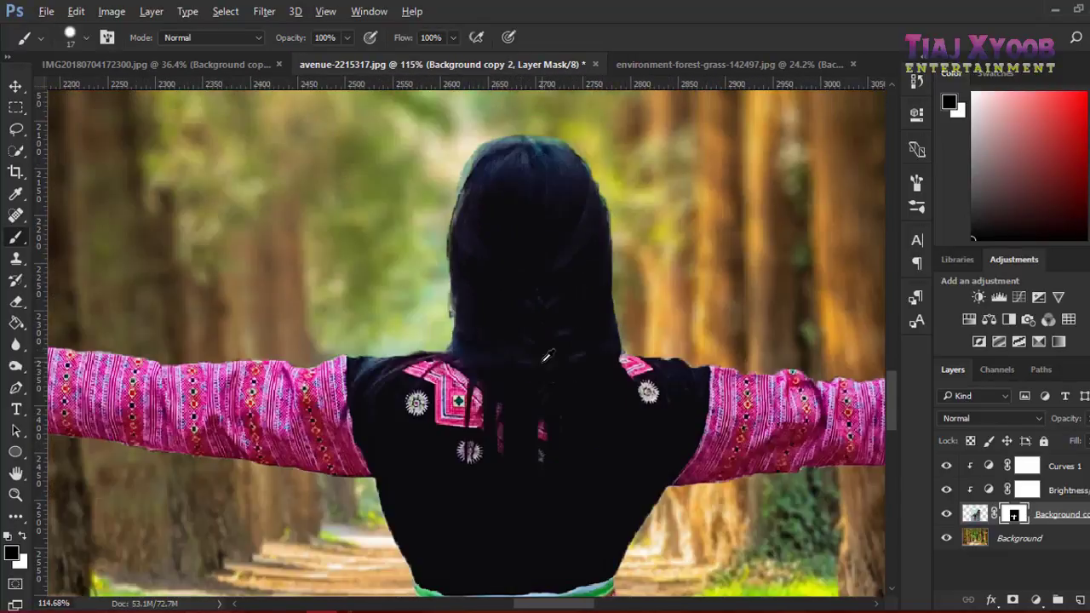
pyautogui.scroll(-1, 417, 379)
pyautogui.scroll(-2, 392, 384)
pyautogui.scroll(-2, 366, 388)
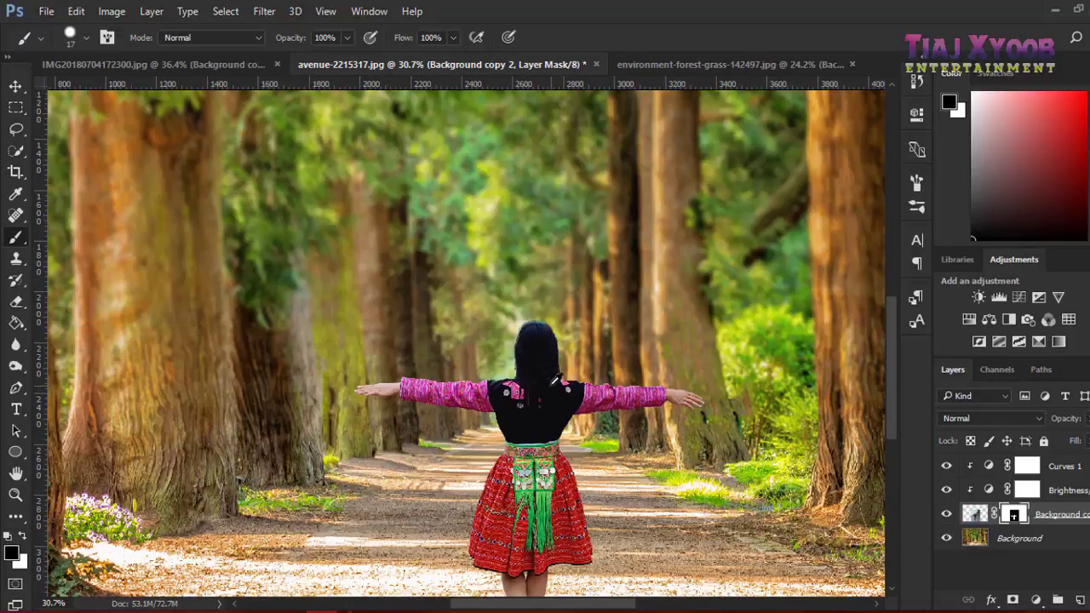
pyautogui.scroll(2, 353, 394)
pyautogui.scroll(2, 353, 393)
pyautogui.scroll(2, 362, 398)
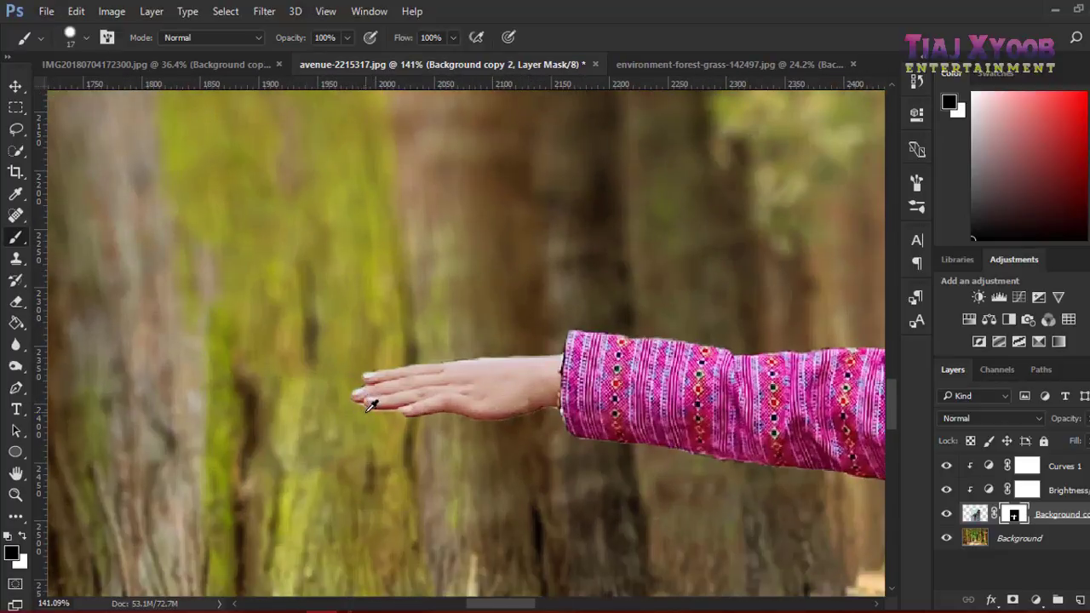
pyautogui.scroll(-3, 372, 405)
pyautogui.scroll(-2, 443, 422)
pyautogui.scroll(-1, 545, 435)
pyautogui.scroll(-1, 659, 444)
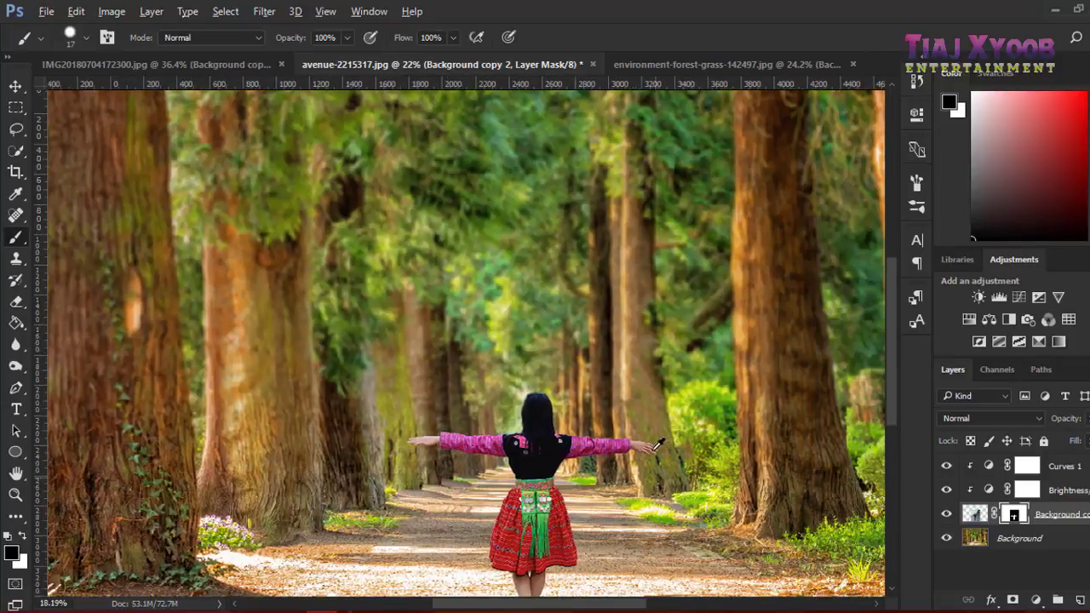
pyautogui.scroll(-2, 506, 479)
pyautogui.scroll(2, 465, 436)
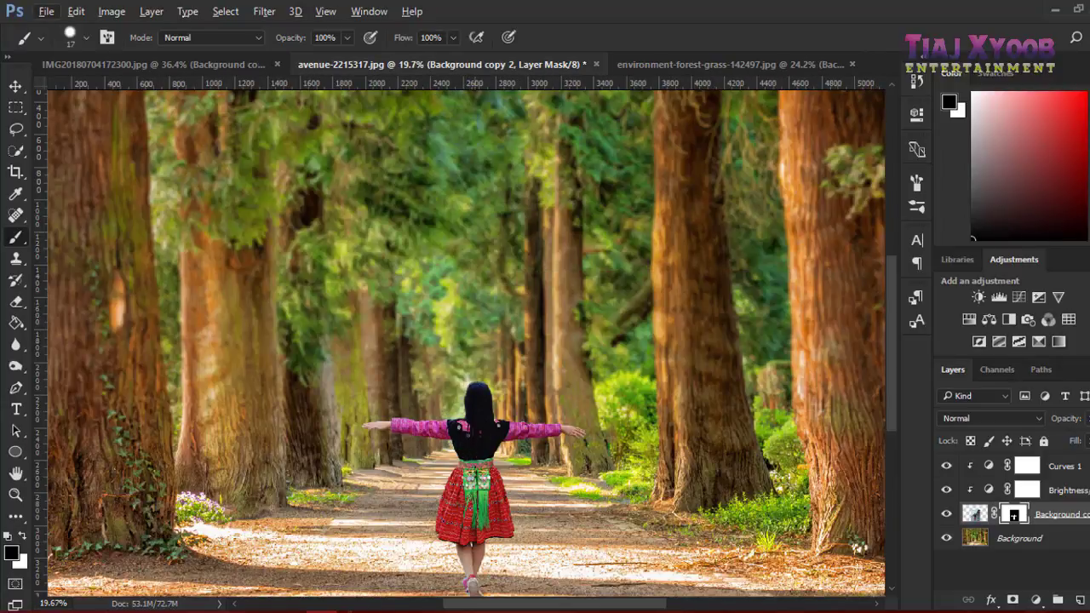
pyautogui.scroll(-2, 134, 300)
pyautogui.scroll(-1, 134, 300)
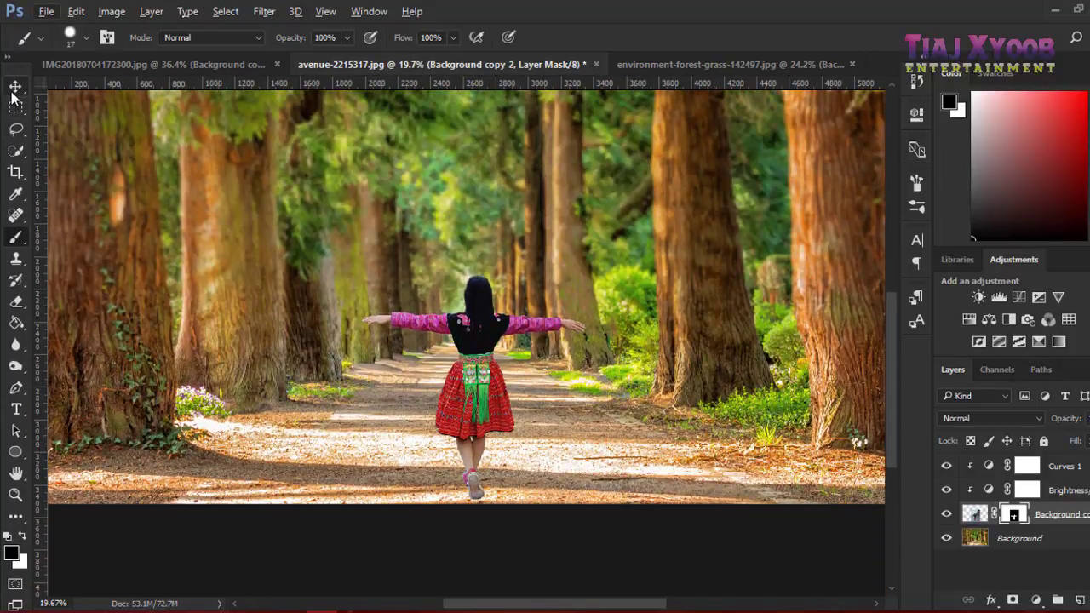
pyautogui.hotkey('ctrl', '2')
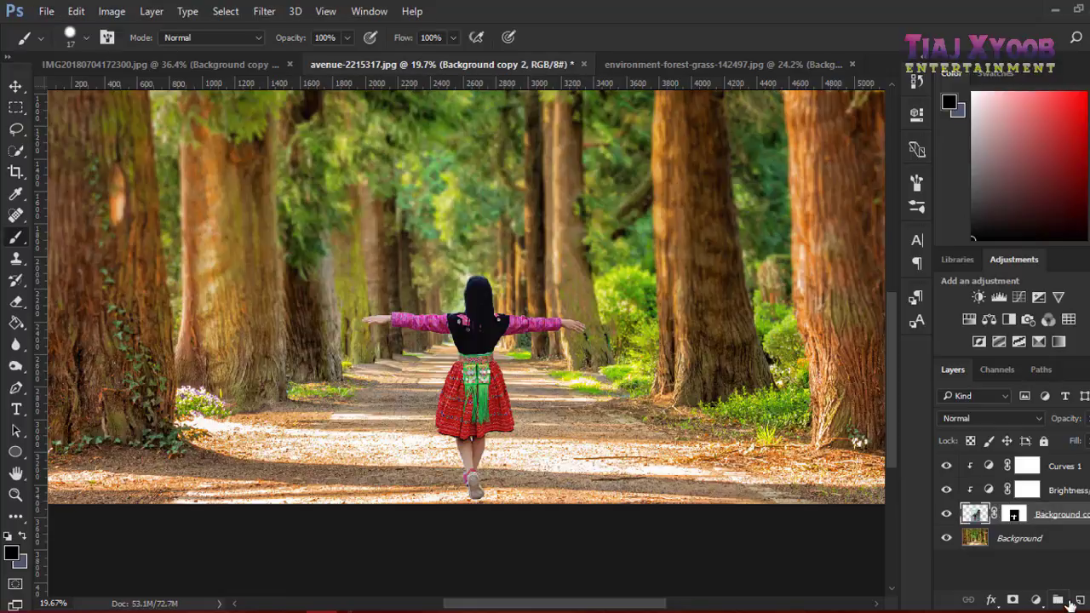
pyautogui.click(1079, 600)
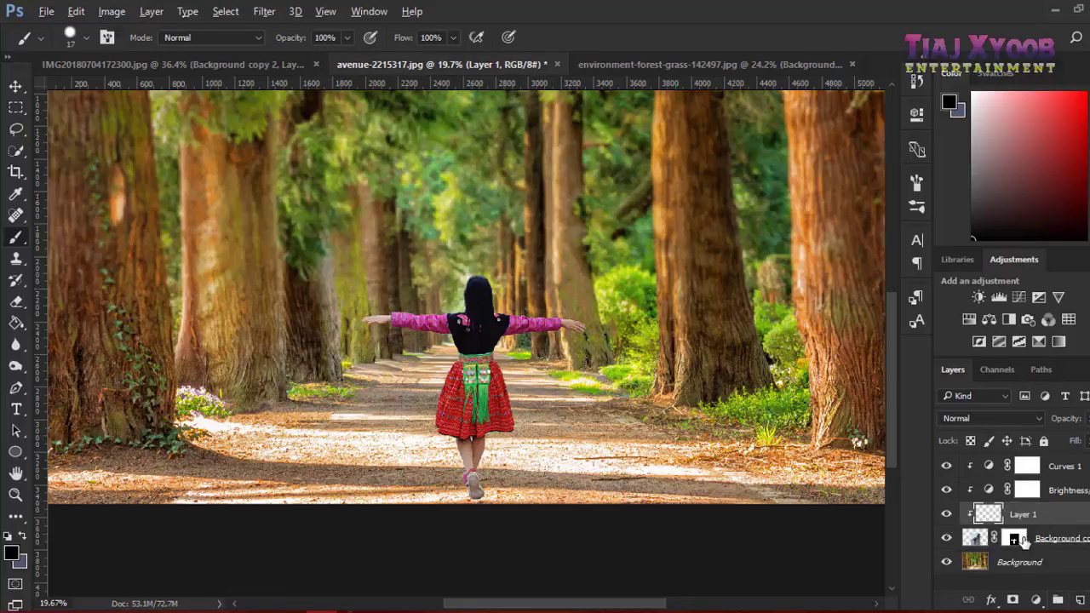
pyautogui.moveTo(1012, 517); pyautogui.dragTo(1029, 568)
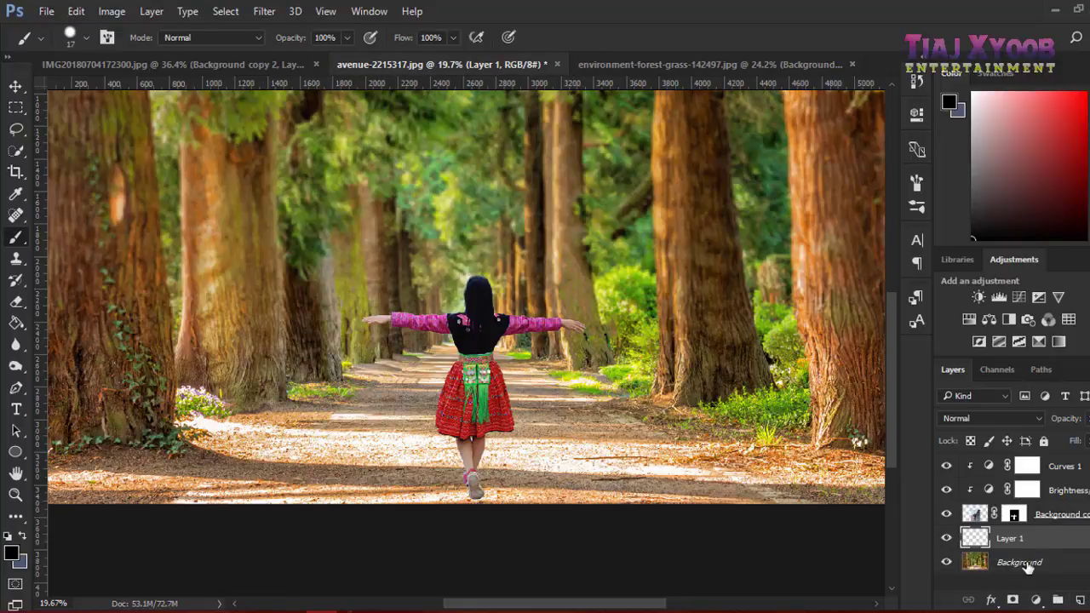
pyautogui.keyDown('alt'); pyautogui.click(1015, 516); pyautogui.keyUp('alt')
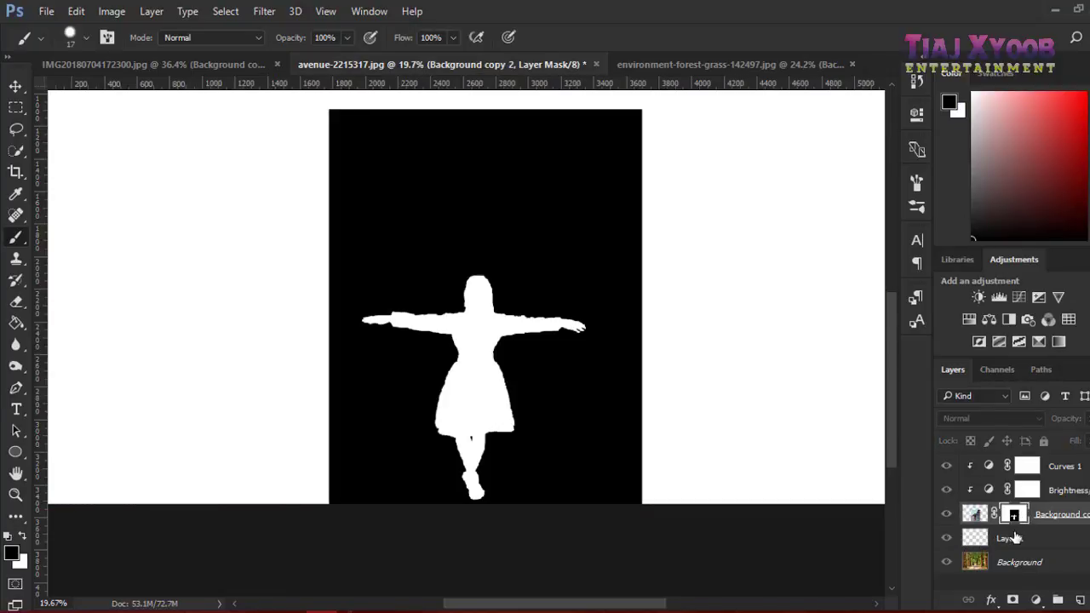
pyautogui.hotkey('ctrl', 'z')
pyautogui.moveTo(1019, 517); pyautogui.dragTo(1032, 545)
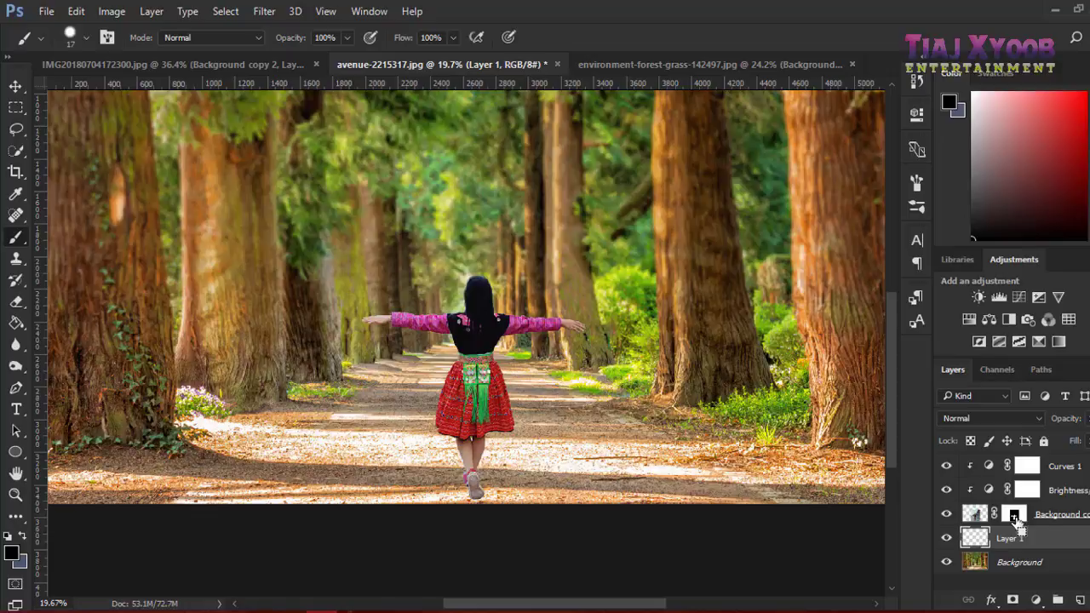
pyautogui.keyDown('ctrl'); pyautogui.click(1014, 515); pyautogui.keyUp('ctrl')
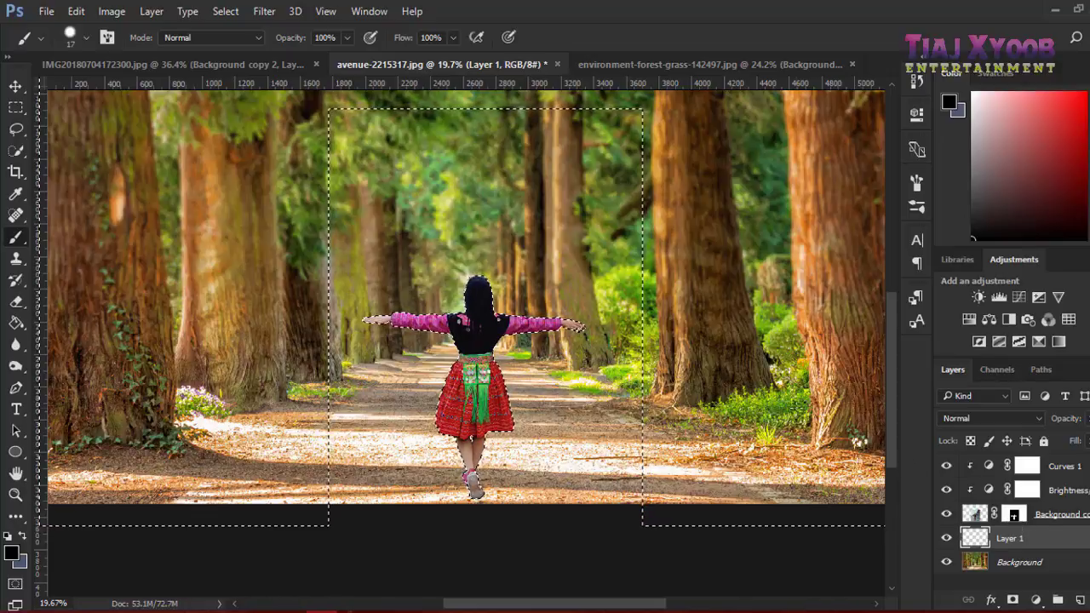
pyautogui.click(68, 11)
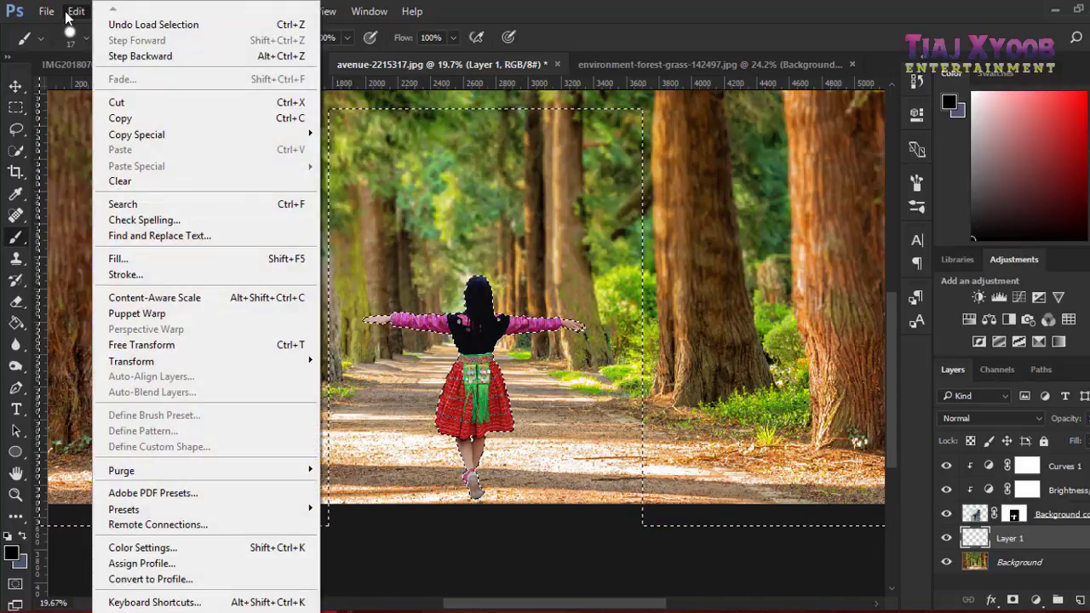
pyautogui.click(179, 258)
pyautogui.click(607, 170)
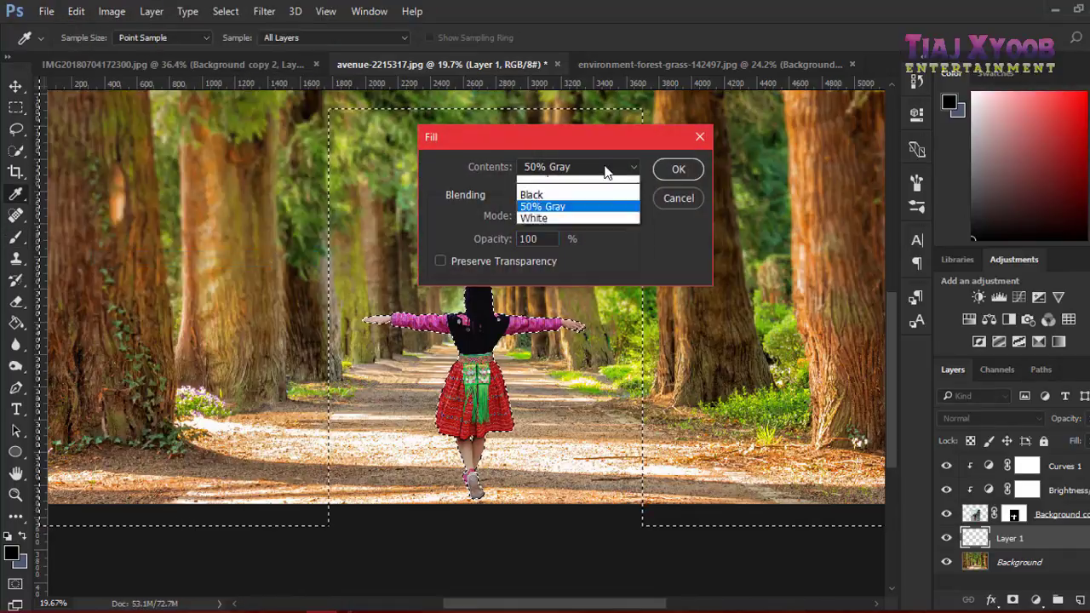
pyautogui.click(678, 169)
pyautogui.press('b')
pyautogui.hotkey('ctrl', 'z')
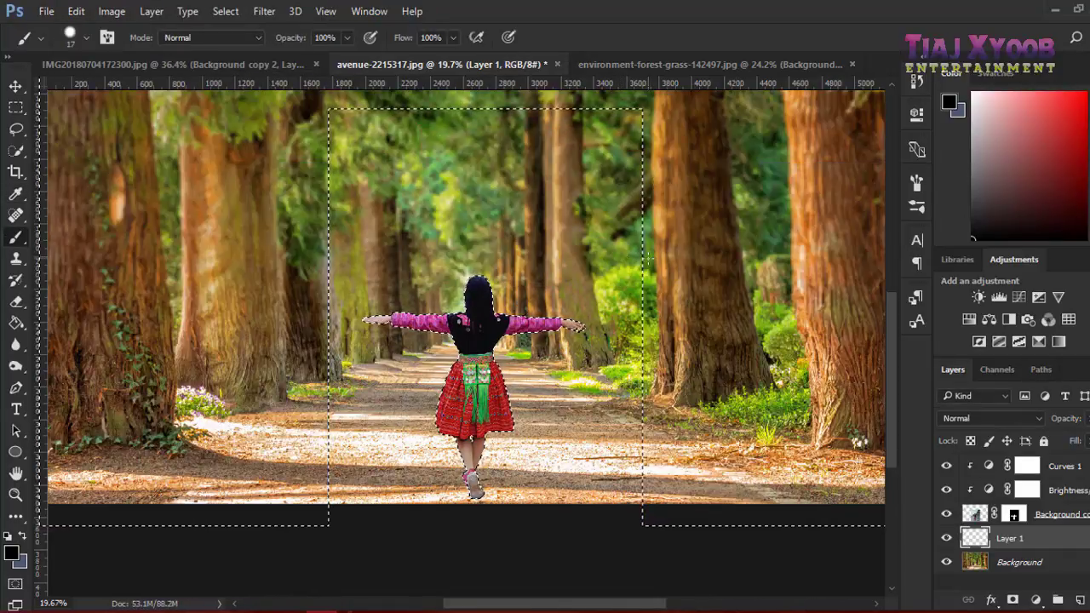
# - Subtract the top, surrounding background and right-hand strips from the selection with the Rectangular Marquee
pyautogui.scroll(1, 689, 343)
pyautogui.scroll(-2, 688, 343)
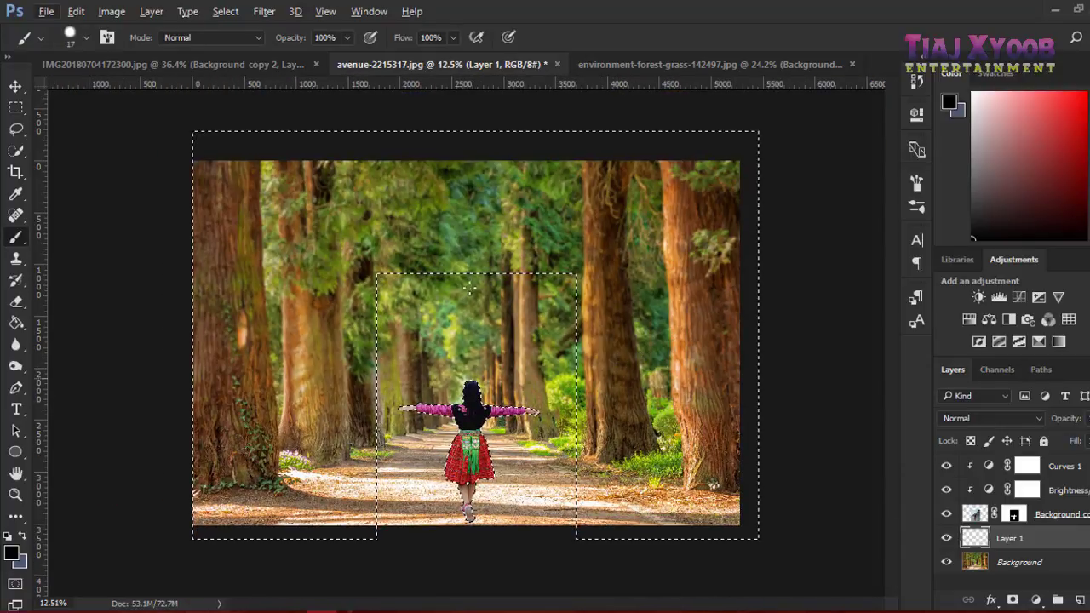
pyautogui.click(15, 108)
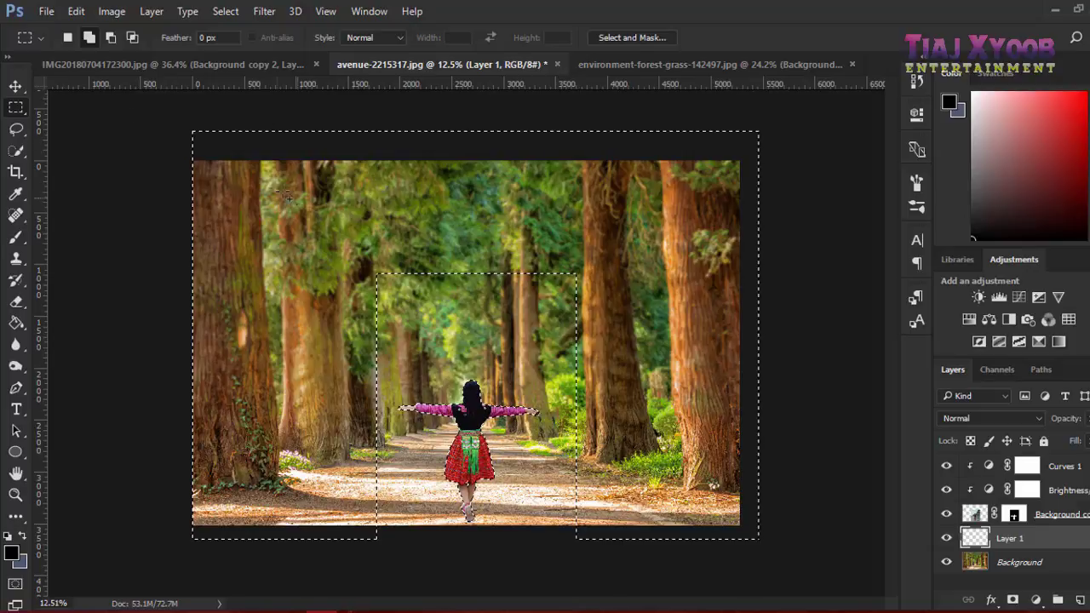
pyautogui.press('alt')
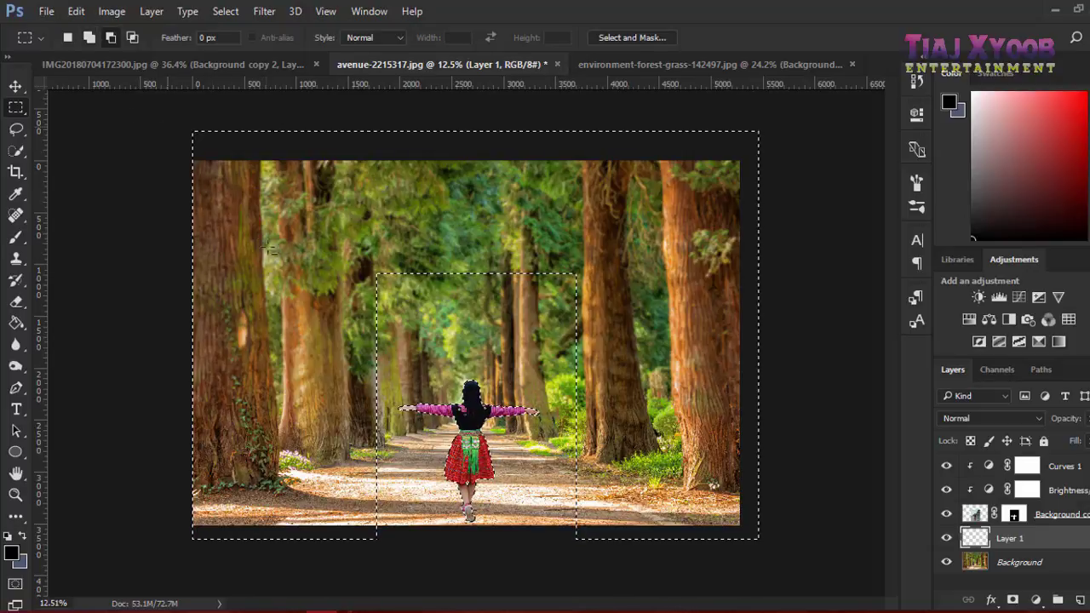
pyautogui.moveTo(194, 160)
pyautogui.mouseDown()
pyautogui.moveTo(562, 215)
pyautogui.moveTo(642, 291)
pyautogui.mouseUp()
pyautogui.moveTo(165, 136)
pyautogui.mouseDown()
pyautogui.moveTo(840, 476)
pyautogui.moveTo(803, 341)
pyautogui.mouseUp()
pyautogui.moveTo(193, 262)
pyautogui.mouseDown()
pyautogui.moveTo(401, 339)
pyautogui.moveTo(390, 573)
pyautogui.mouseUp()
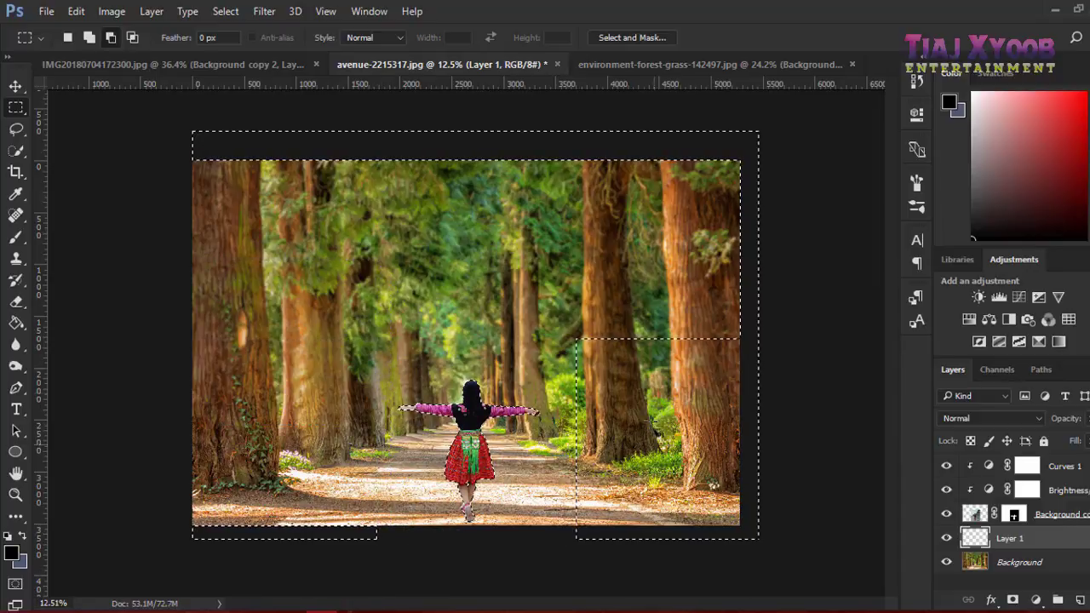
pyautogui.moveTo(569, 268)
pyautogui.mouseDown()
pyautogui.moveTo(606, 430)
pyautogui.moveTo(788, 588)
pyautogui.mouseUp()
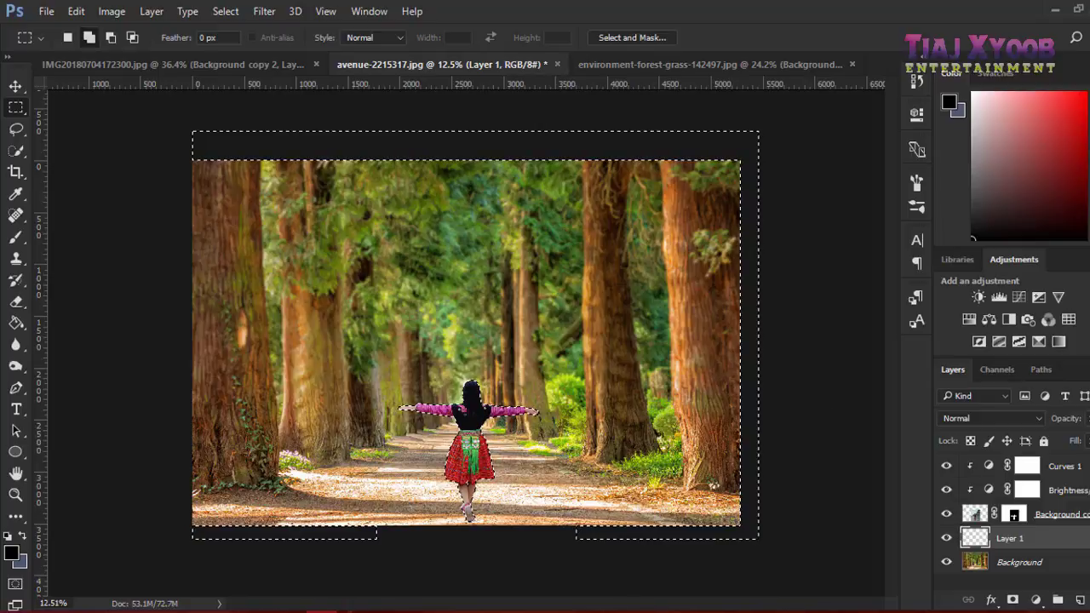
# - Fill the trimmed selection on Layer 1 with the background colour
pyautogui.click(76, 12)
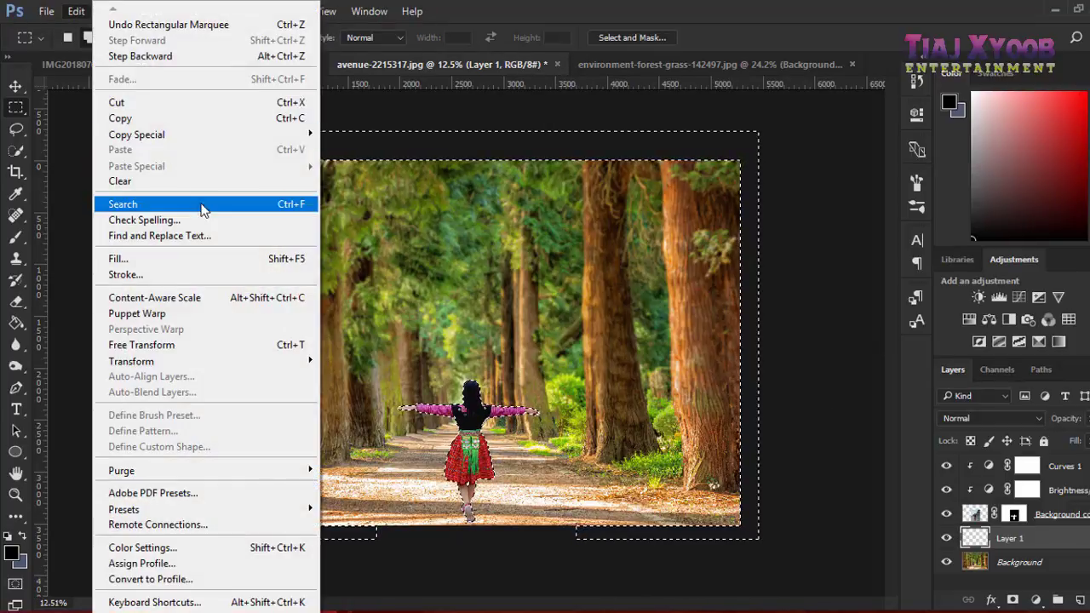
pyautogui.click(166, 259)
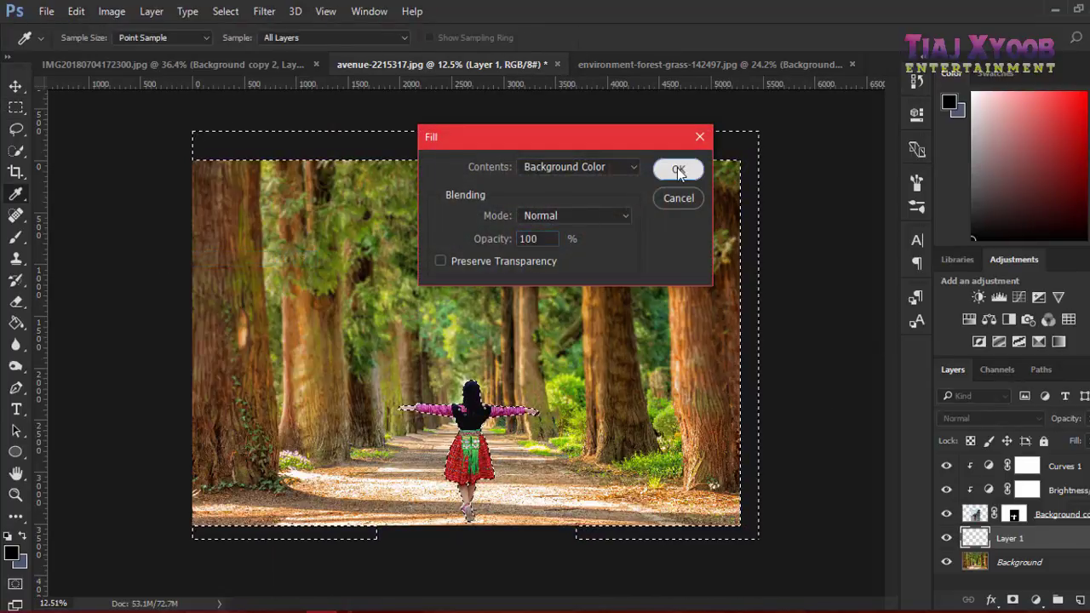
pyautogui.click(677, 167)
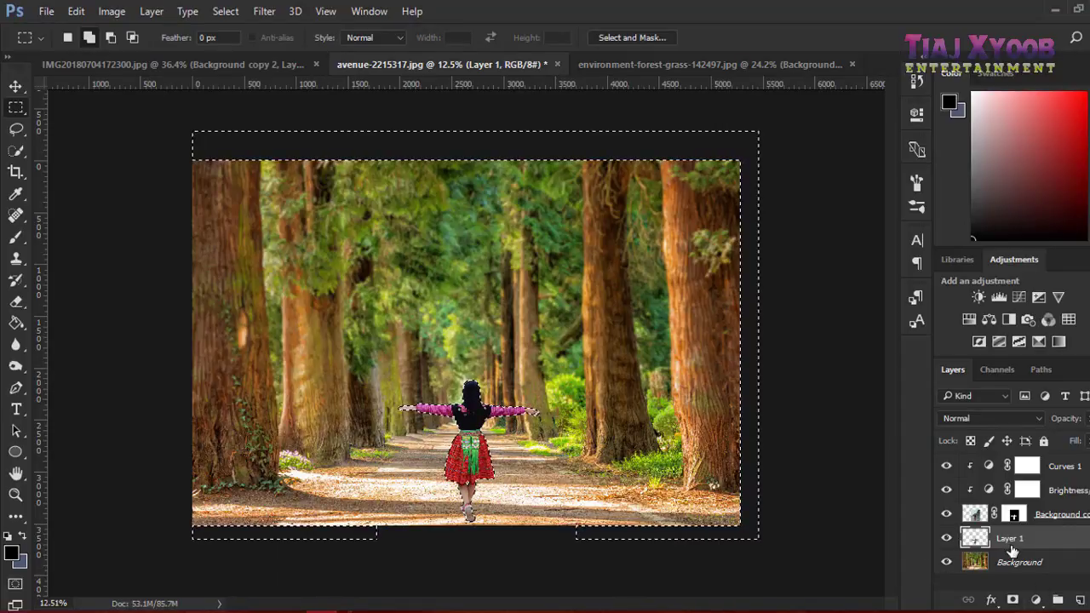
pyautogui.click(21, 91)
# - Free-transform Layer 1 in Distort mode, stretching it into a shadow shape
pyautogui.click(558, 375)
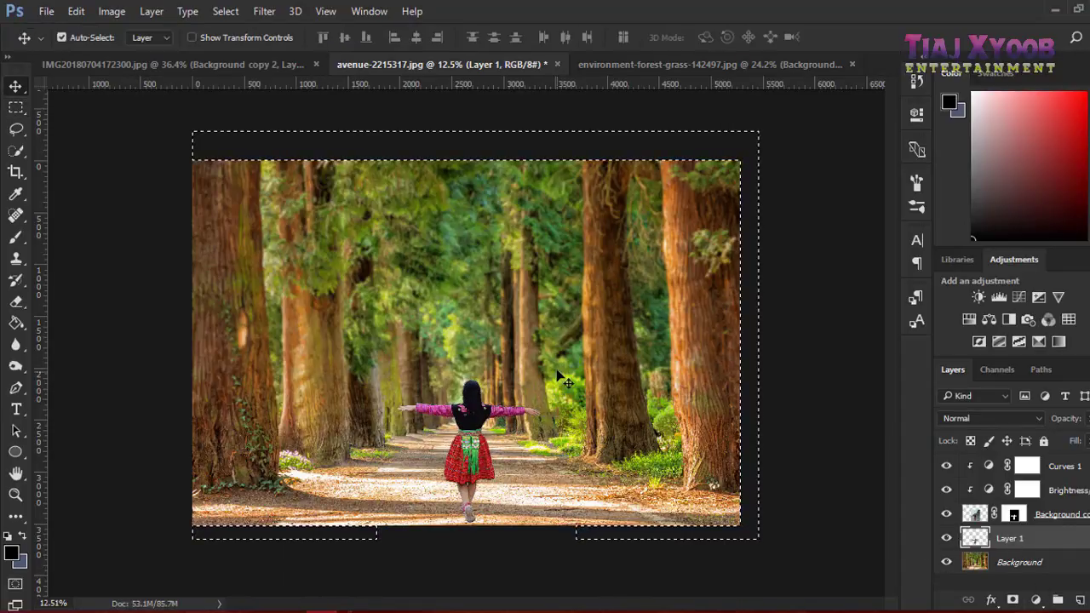
pyautogui.press('ctrl')
pyautogui.hotkey('ctrl', 't')
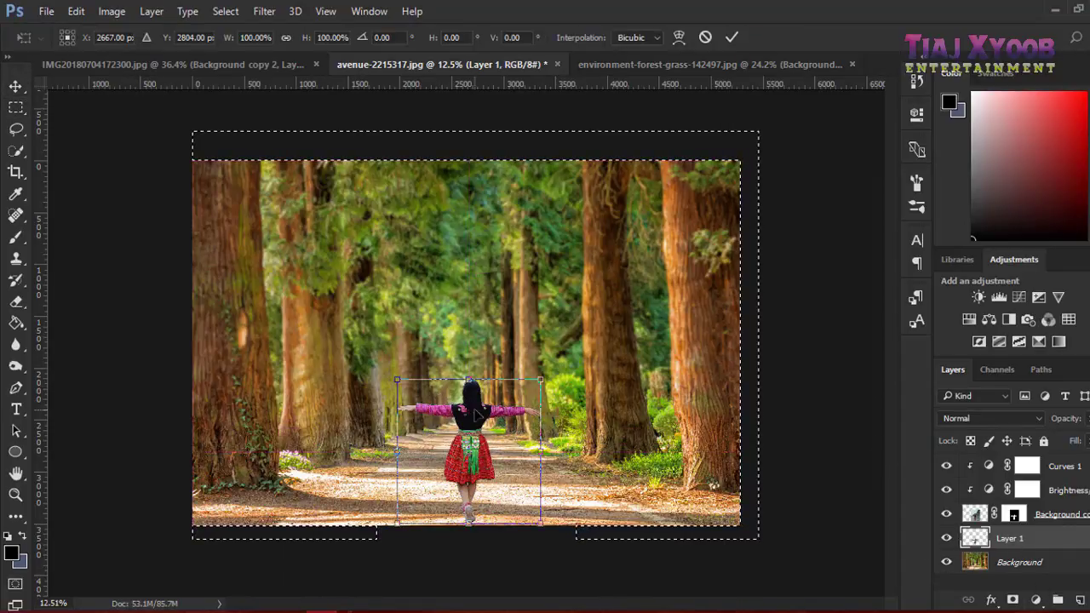
pyautogui.rightClick(477, 133)
pyautogui.click(560, 222)
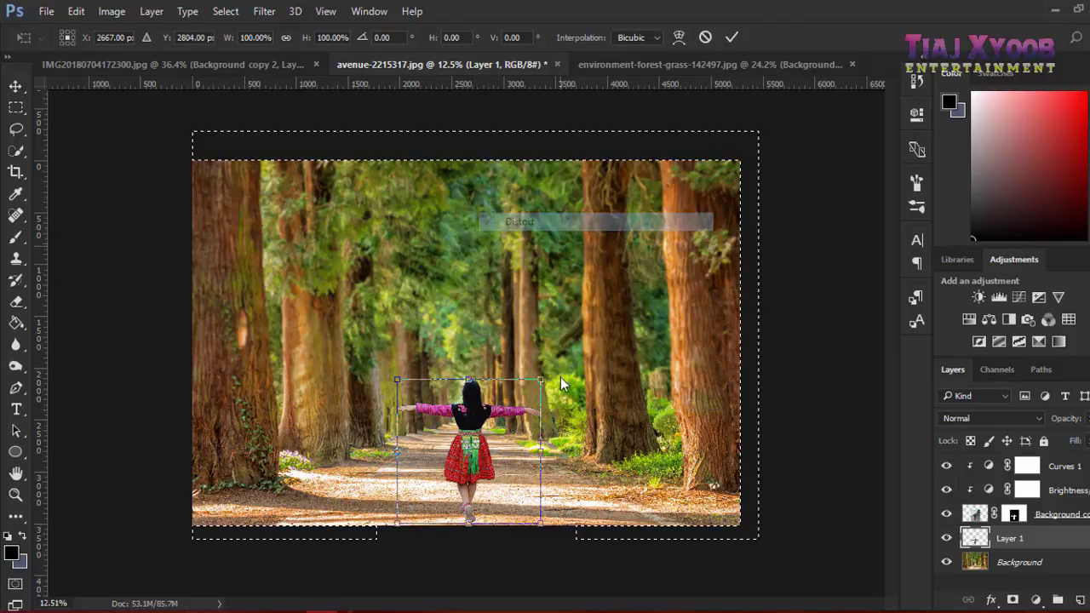
pyautogui.moveTo(471, 385); pyautogui.dragTo(599, 471)
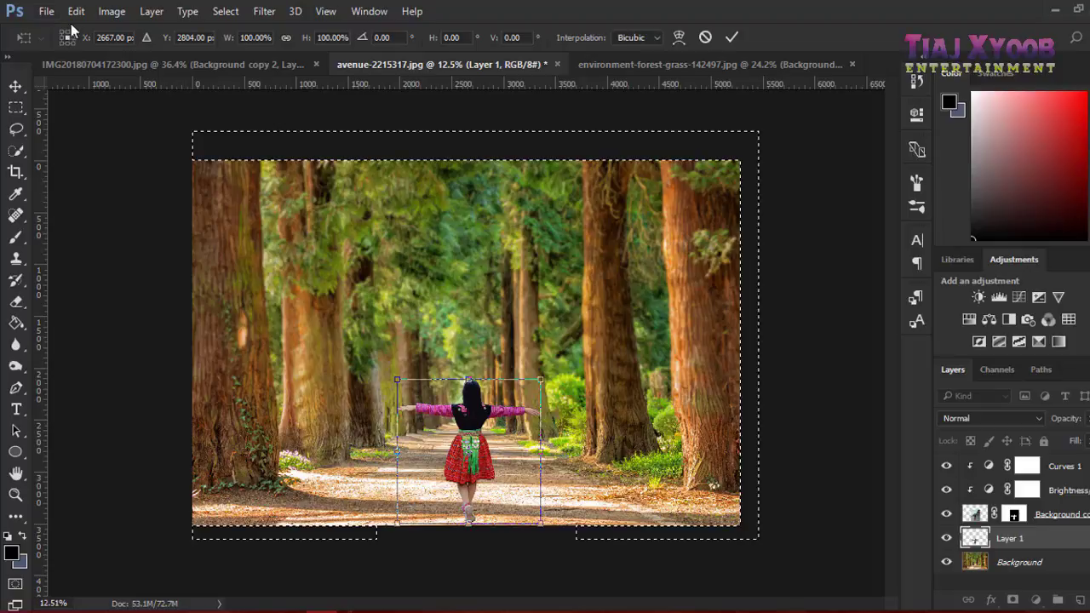
# - Commit the transform and revert History to the last Rectangular Marquee state before the fill
pyautogui.click(916, 83)
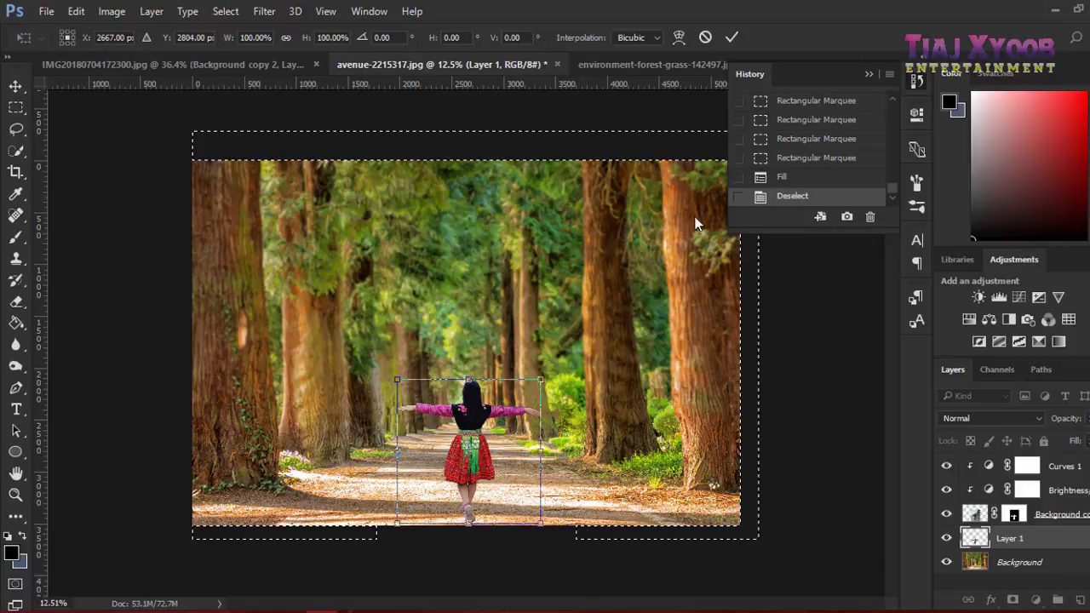
pyautogui.click(731, 37)
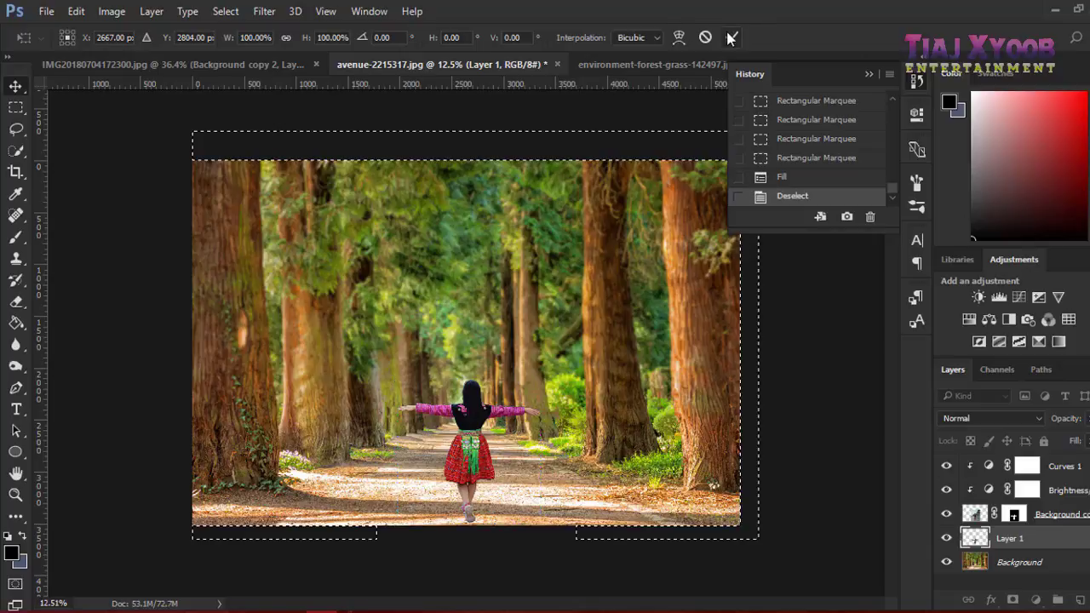
pyautogui.click(792, 145)
# - Fill the girl's selected outline on Layer 1 with Black
pyautogui.click(76, 11)
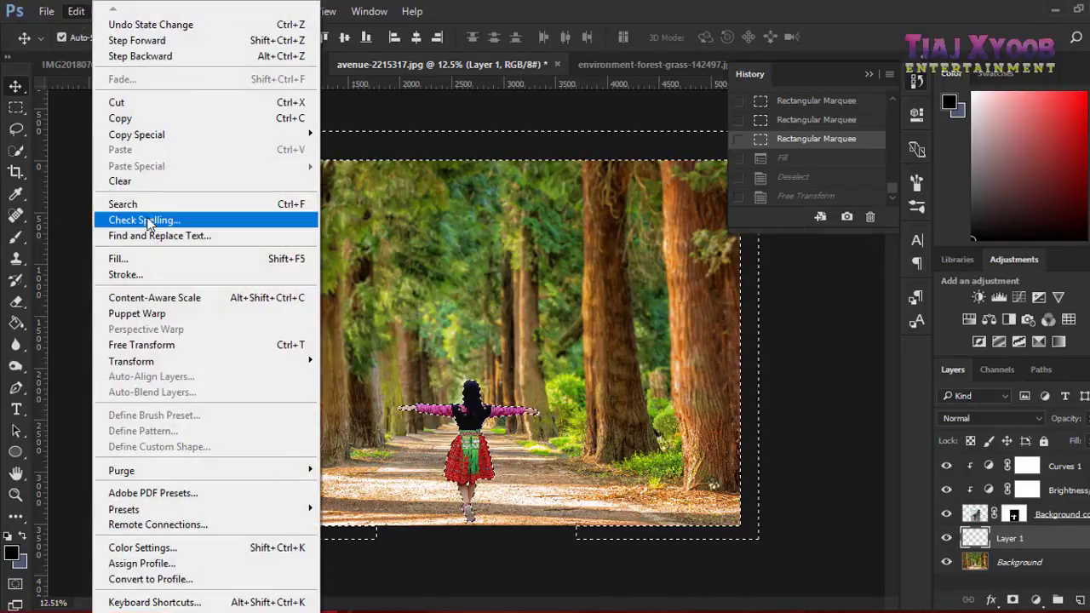
pyautogui.click(162, 258)
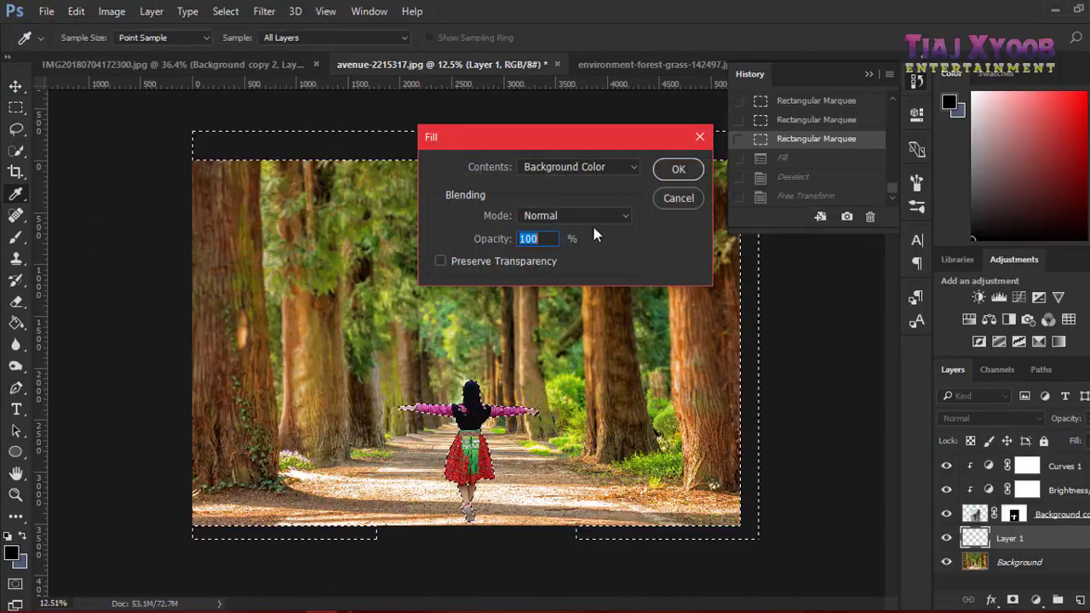
pyautogui.click(601, 162)
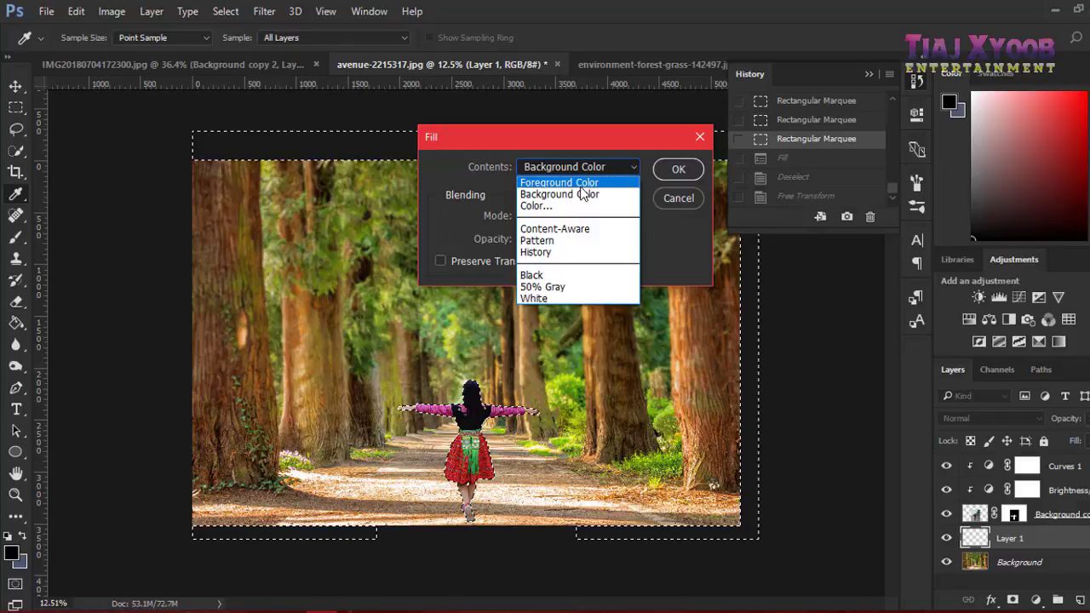
pyautogui.click(576, 278)
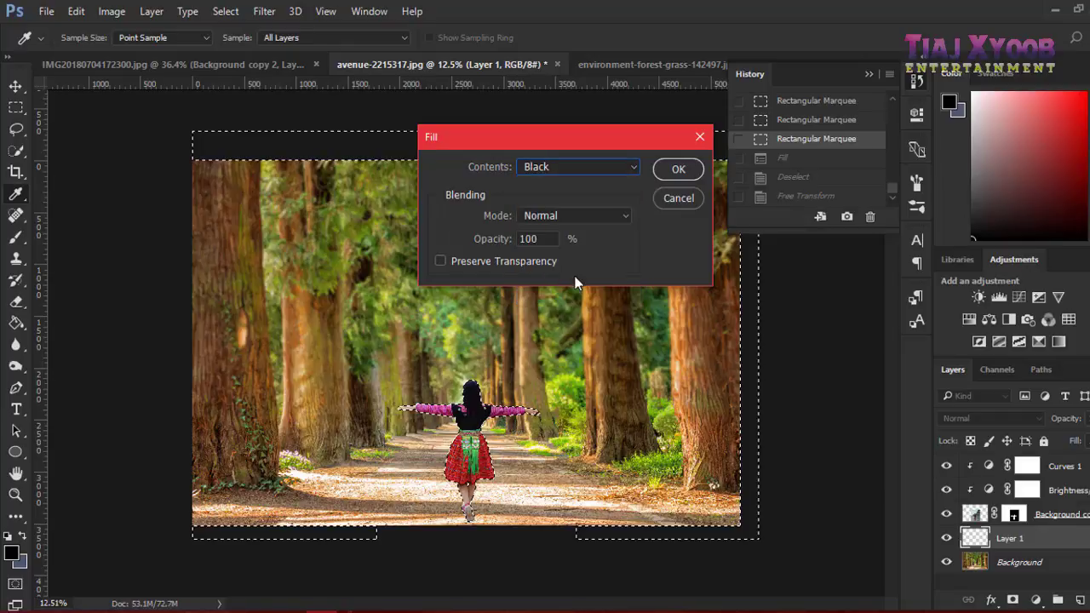
pyautogui.click(679, 169)
# - Deselect and drag Layer 1 to the top of the layer stack
pyautogui.press('v')
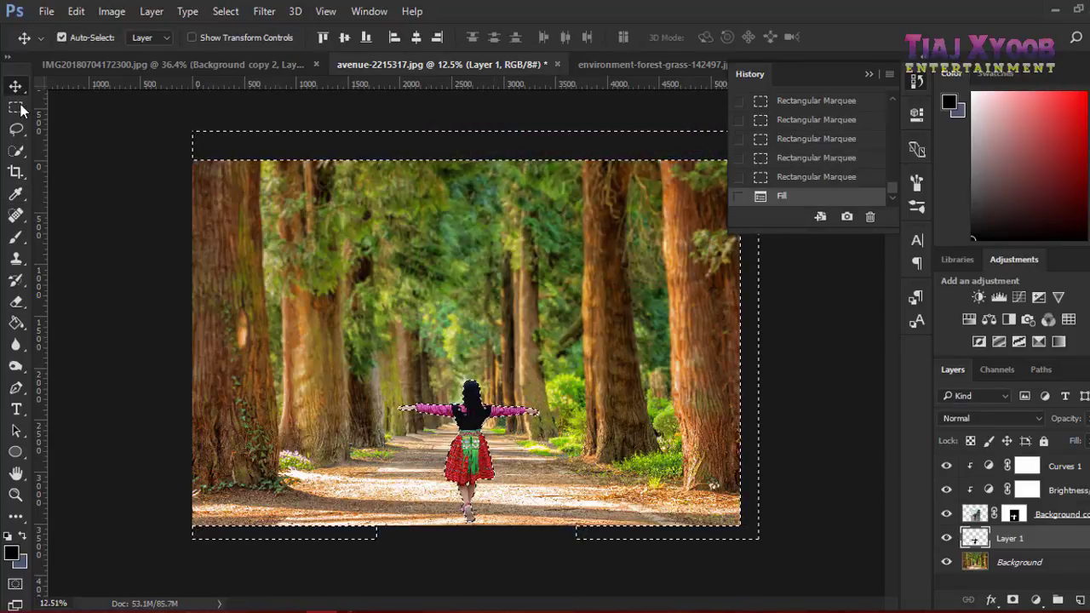
pyautogui.hotkey('ctrl', 'd')
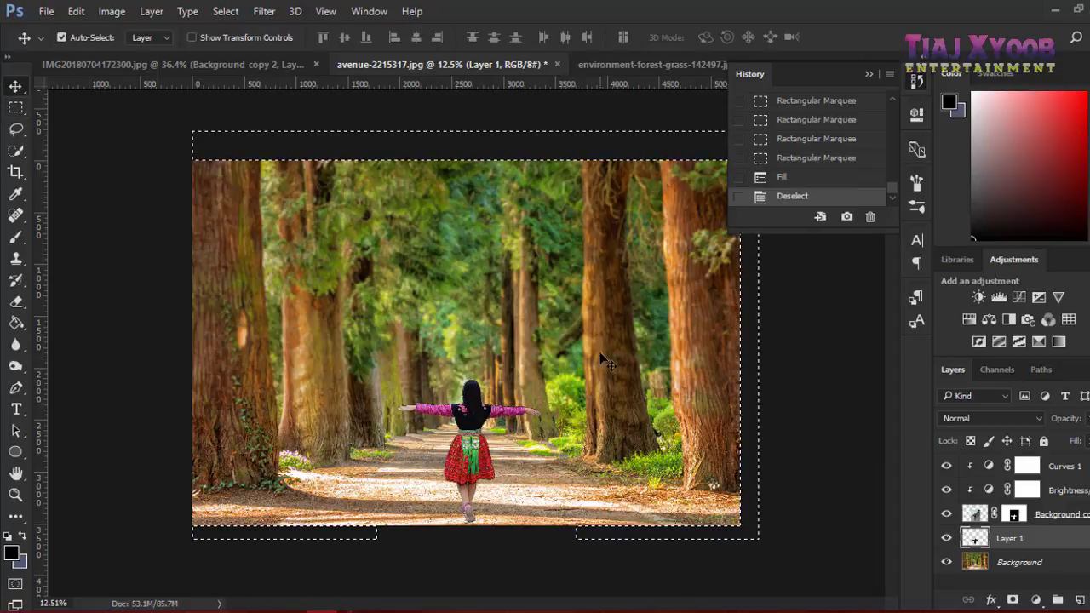
pyautogui.hotkey('ctrl', 't')
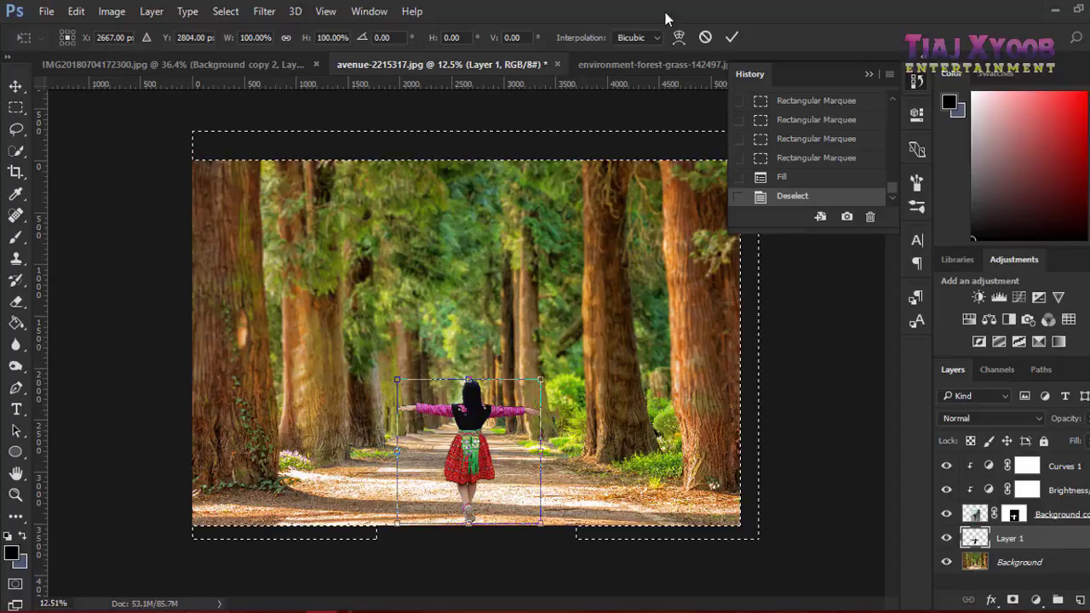
pyautogui.click(722, 40)
pyautogui.moveTo(1060, 543); pyautogui.dragTo(1034, 458)
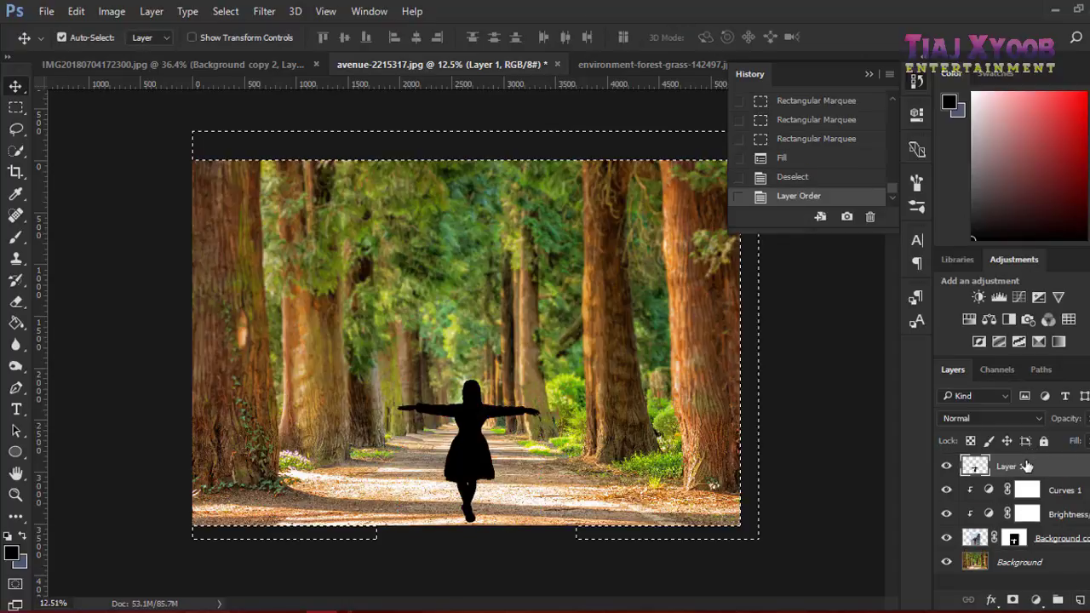
# - Squash the black silhouette toward the ground with Free Transform, undoing a trial corner distortion
pyautogui.press('ctrl')
pyautogui.hotkey('ctrl', 't')
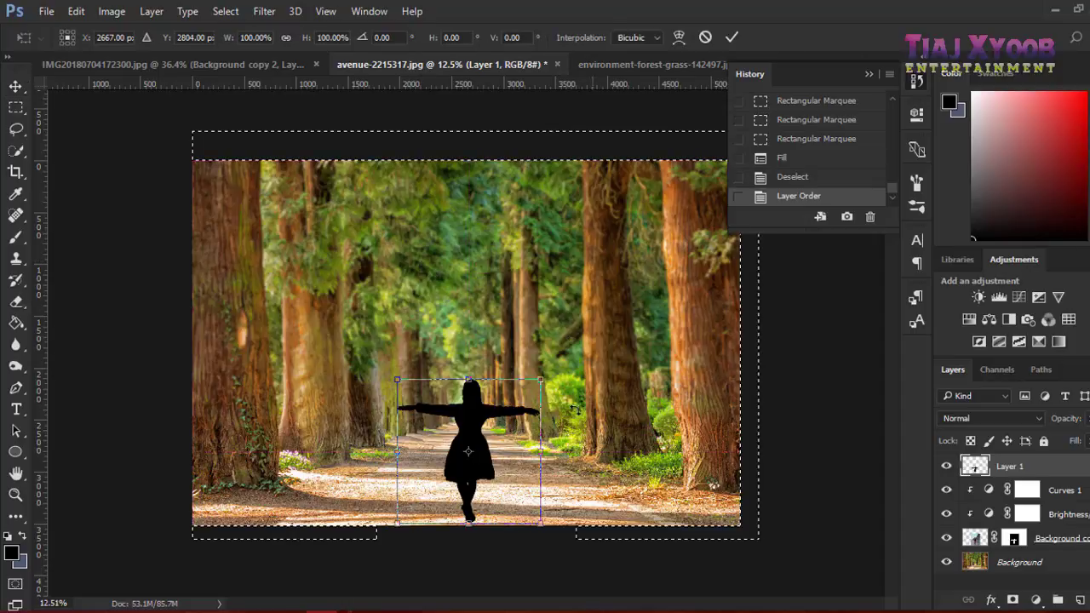
pyautogui.moveTo(545, 400); pyautogui.dragTo(550, 424)
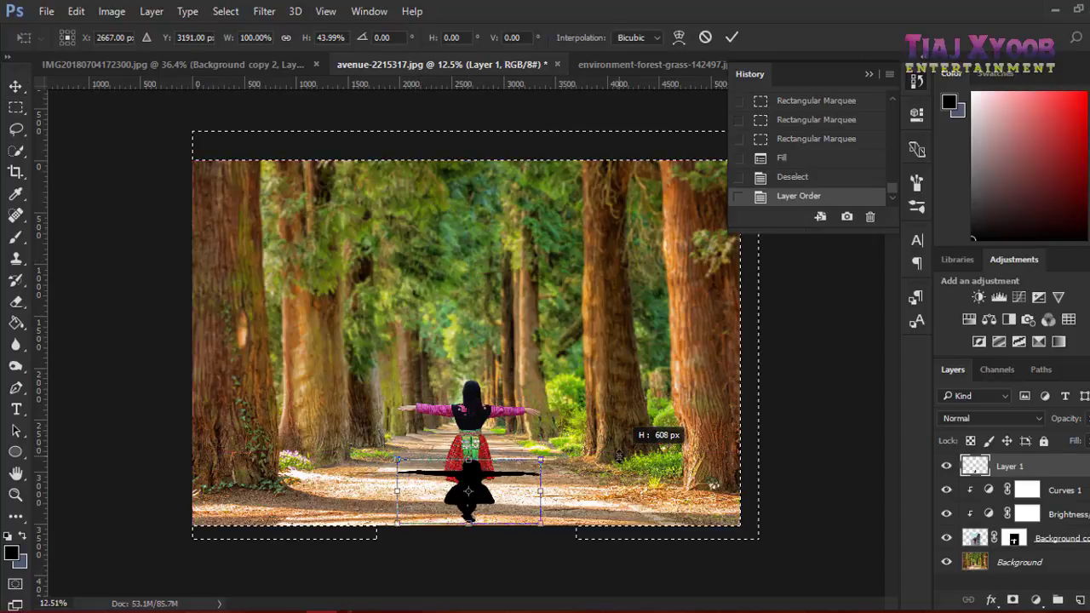
pyautogui.rightClick(470, 470)
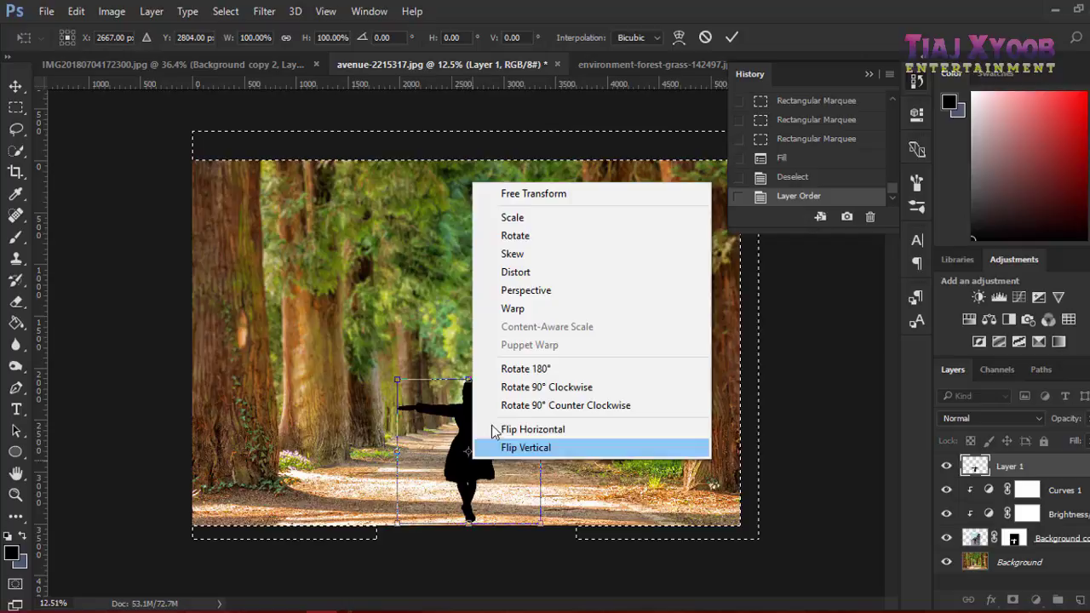
pyautogui.click(562, 271)
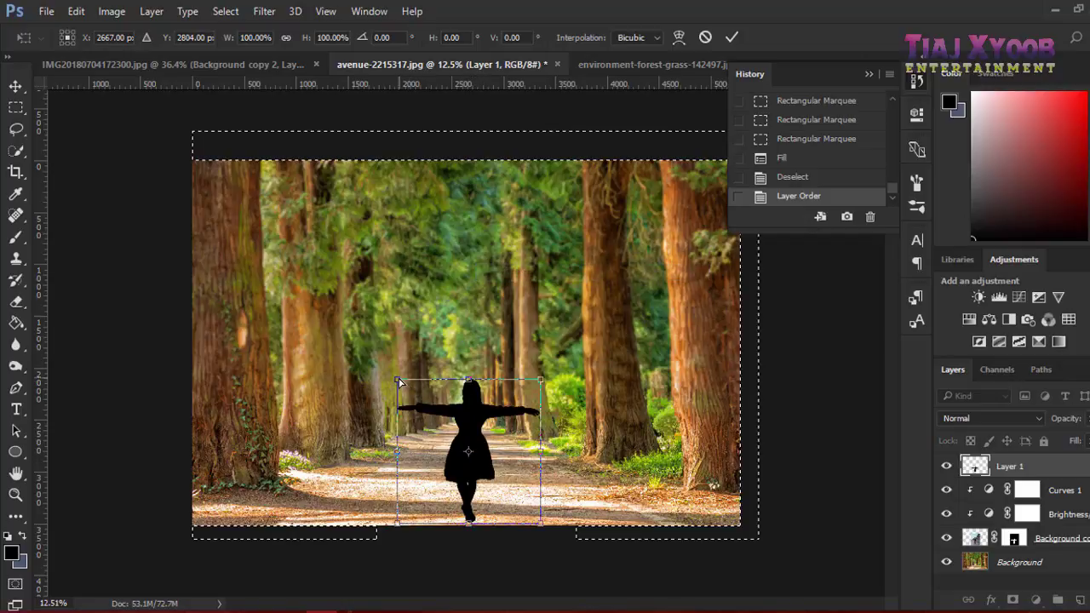
pyautogui.moveTo(399, 382); pyautogui.dragTo(491, 419)
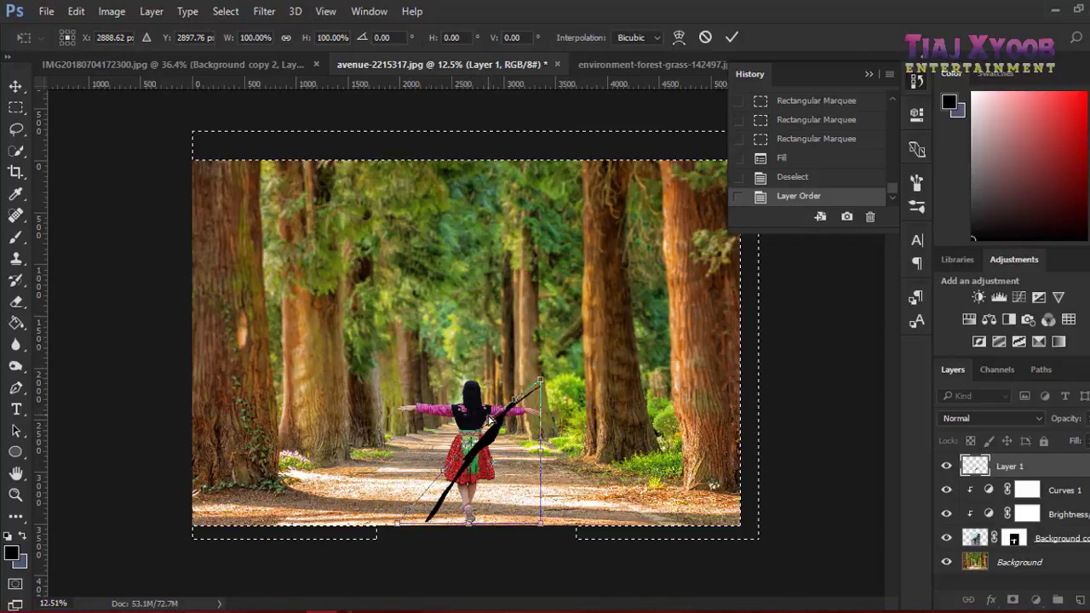
pyautogui.hotkey('ctrl', 'z')
# - Flip the silhouette into a flat diagonal shadow from the feet, nudge it right and down, and commit
pyautogui.moveTo(468, 385); pyautogui.dragTo(659, 487)
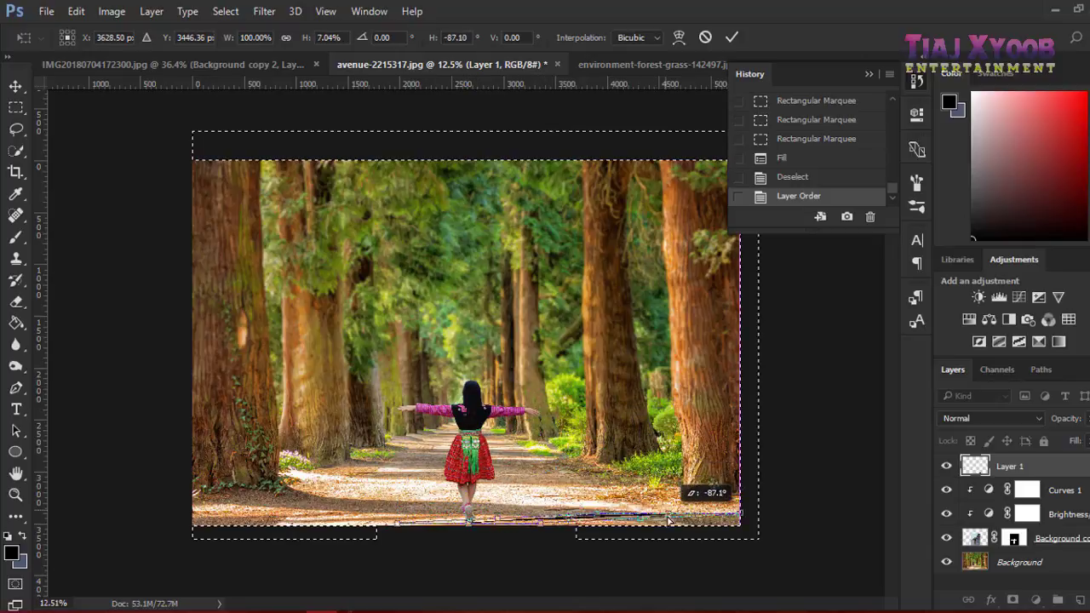
pyautogui.moveTo(659, 487); pyautogui.dragTo(646, 548)
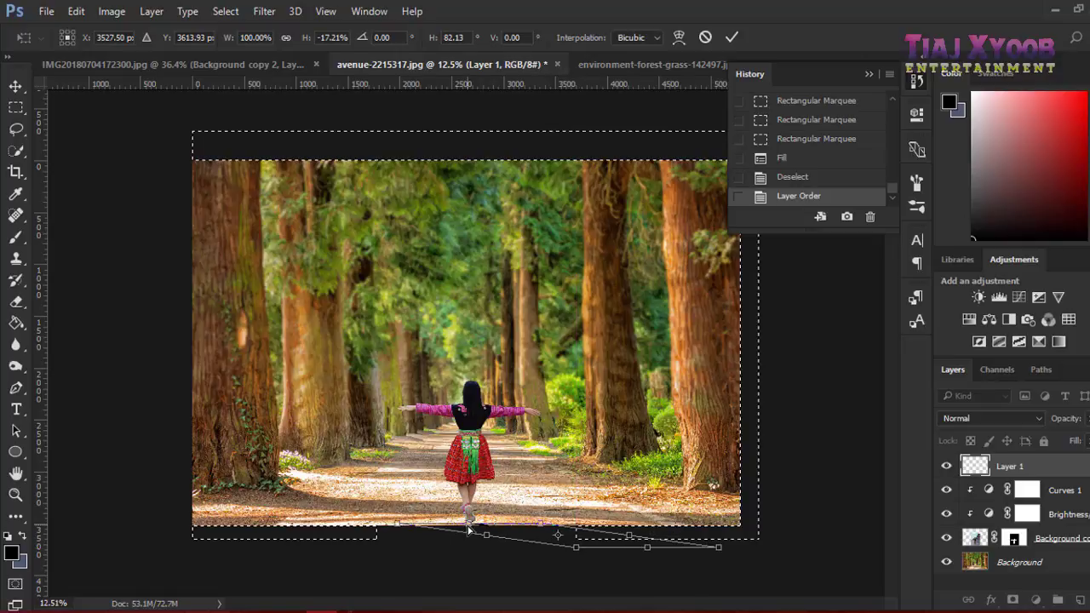
pyautogui.moveTo(470, 529); pyautogui.dragTo(469, 523)
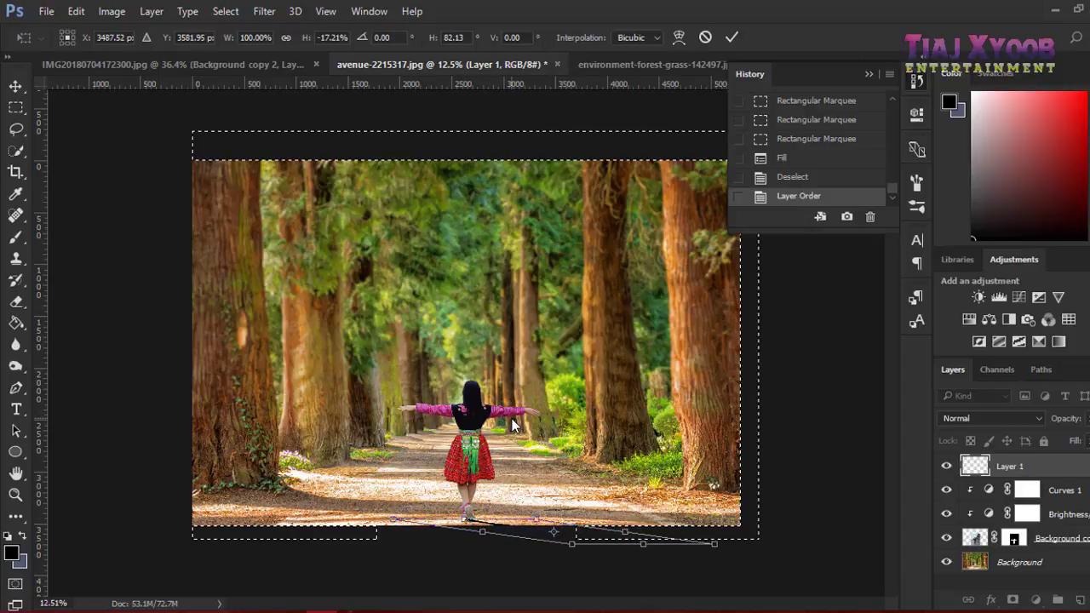
pyautogui.press('Right')
pyautogui.press('Down')
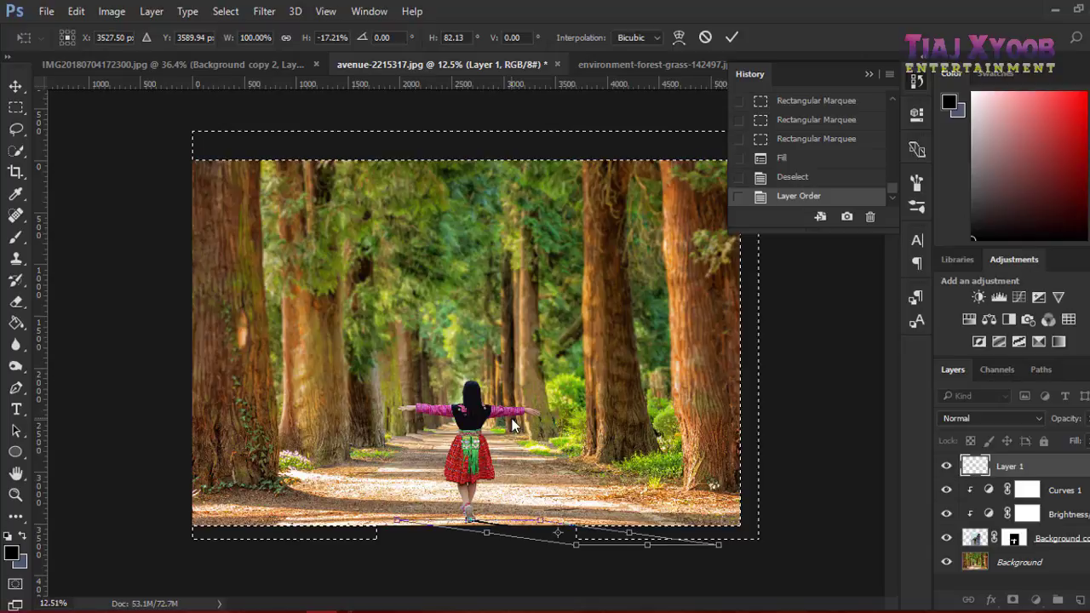
pyautogui.press('Return')
pyautogui.scroll(2, 532, 480)
# - Lower the shadow layer's opacity, then delete it to the trash
pyautogui.scroll(2, 533, 479)
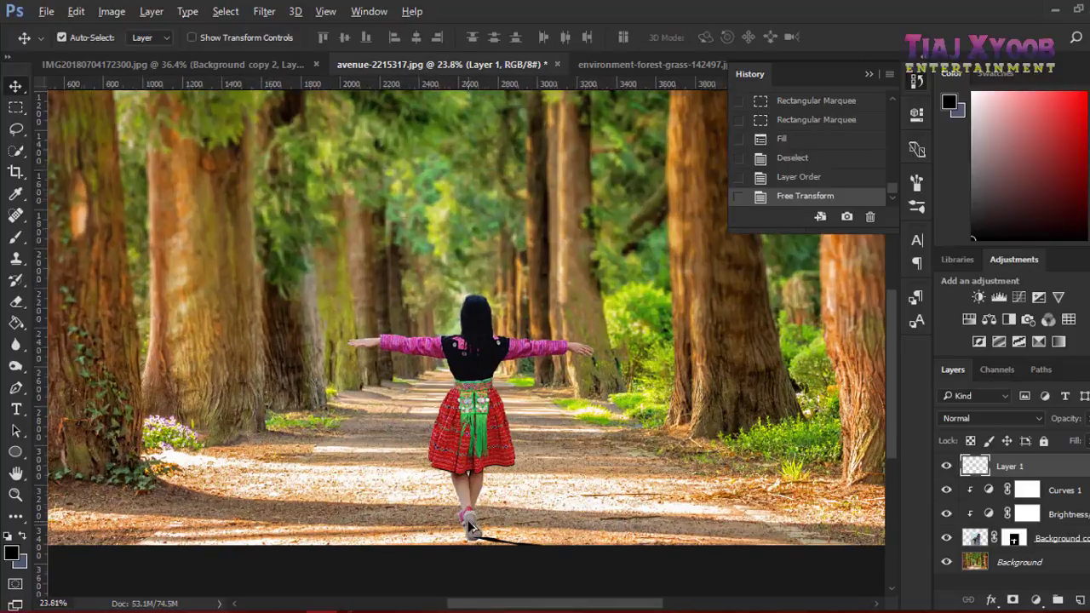
pyautogui.scroll(2, 594, 500)
pyautogui.scroll(-1, 594, 500)
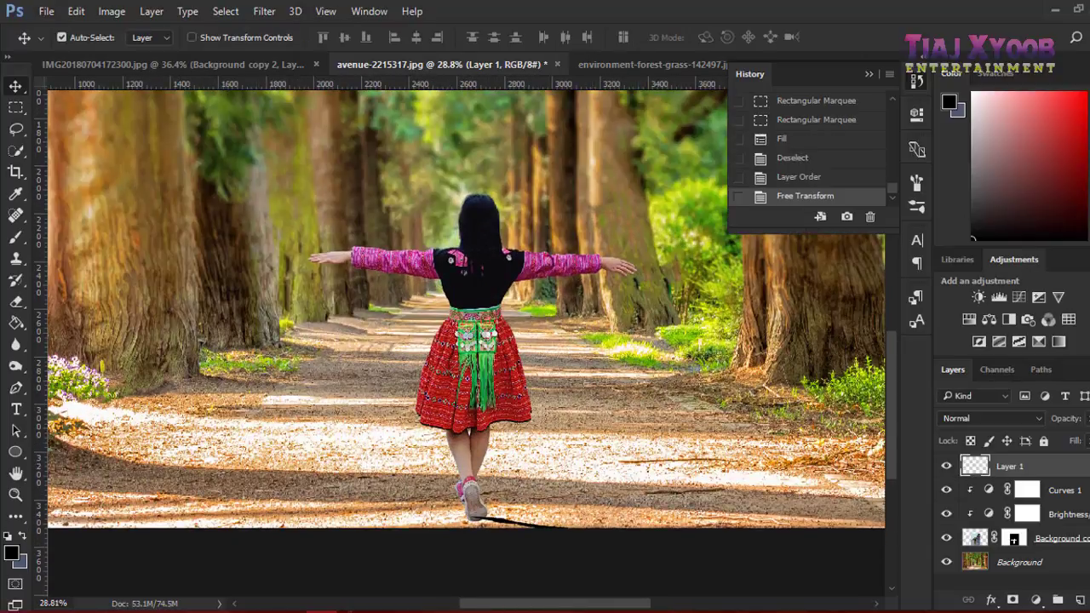
pyautogui.moveTo(1082, 441); pyautogui.dragTo(1082, 440)
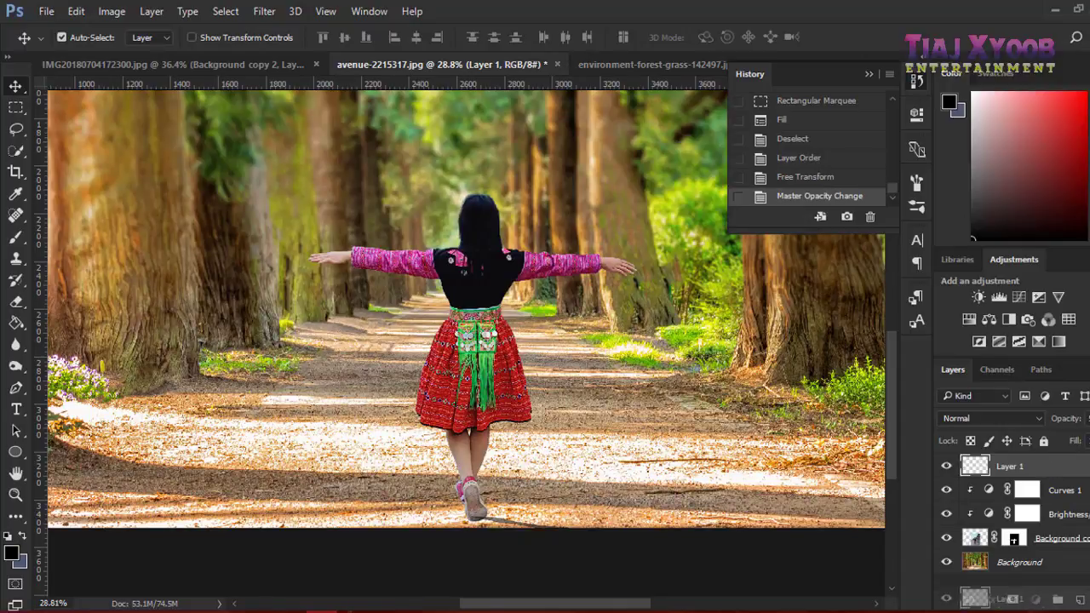
pyautogui.moveTo(1011, 466); pyautogui.dragTo(1080, 600)
pyautogui.scroll(2, 607, 524)
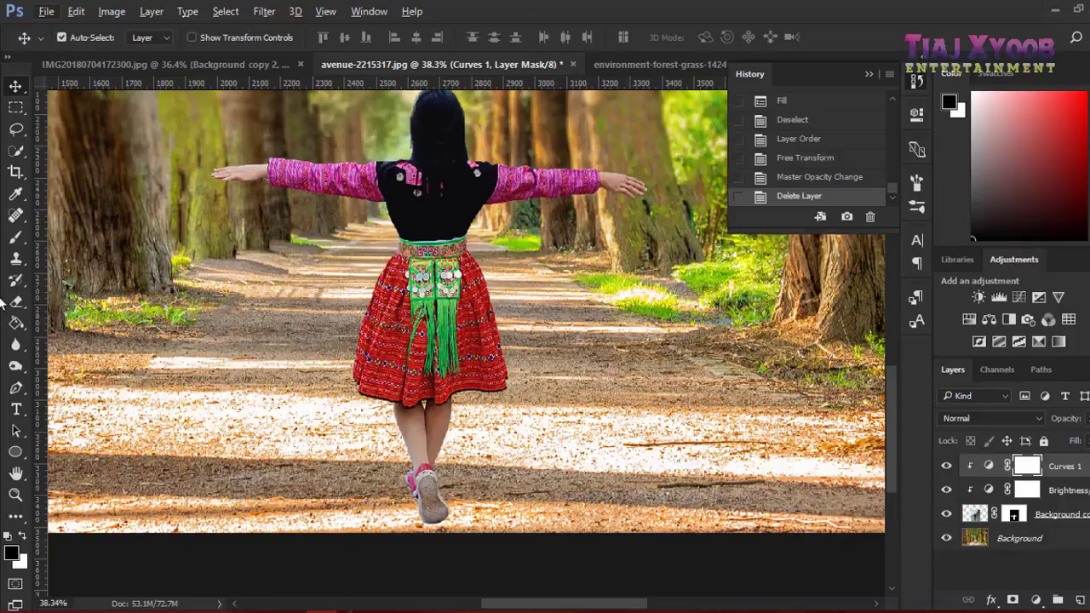
# - Add a new empty layer directly above Background, with the Brush tool active
pyautogui.press('b')
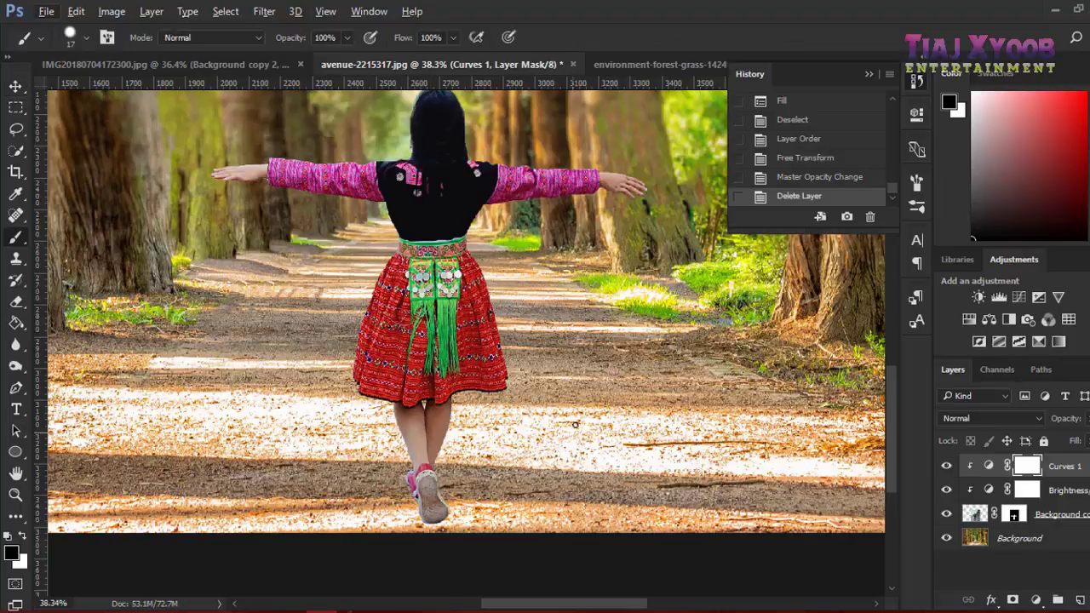
pyautogui.rightClick(717, 323)
pyautogui.click(1059, 541)
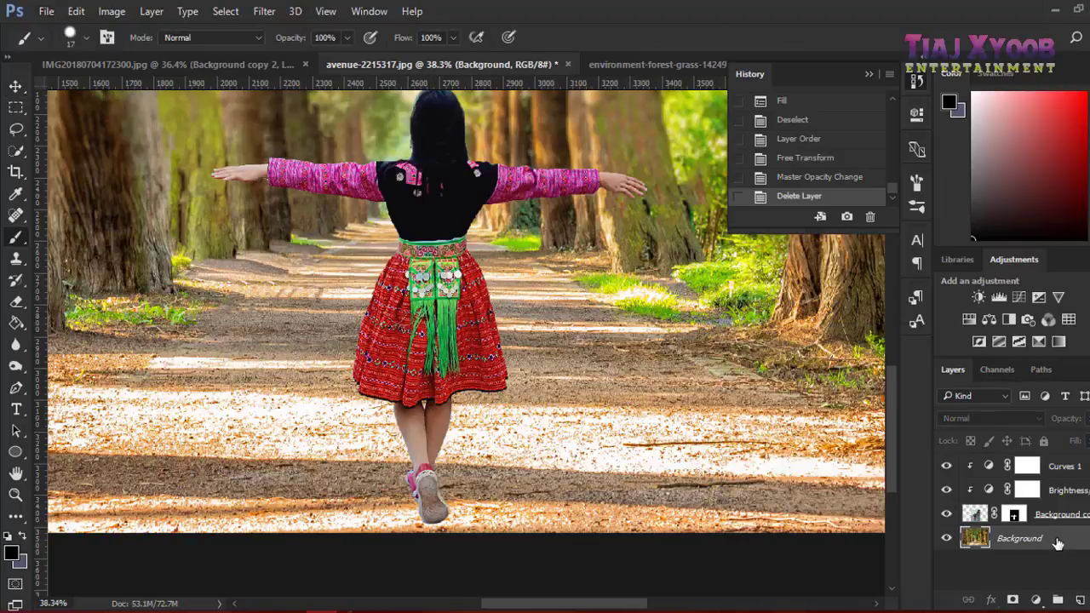
pyautogui.click(1057, 600)
pyautogui.scroll(1, 104, 274)
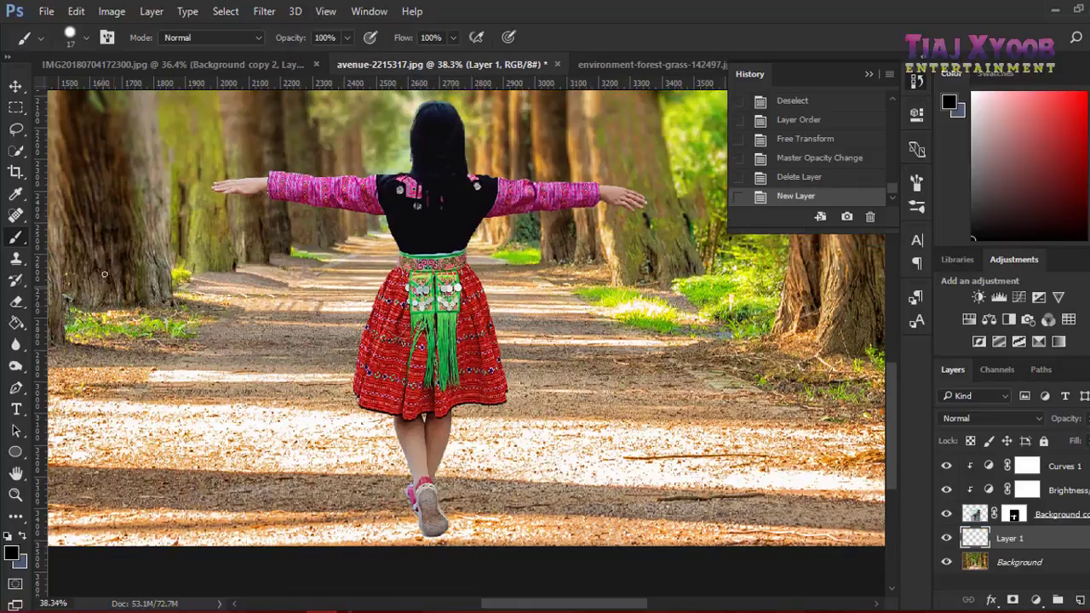
# - Set the brush to 174 px, 0% hardness and 36% opacity
pyautogui.rightClick(174, 210)
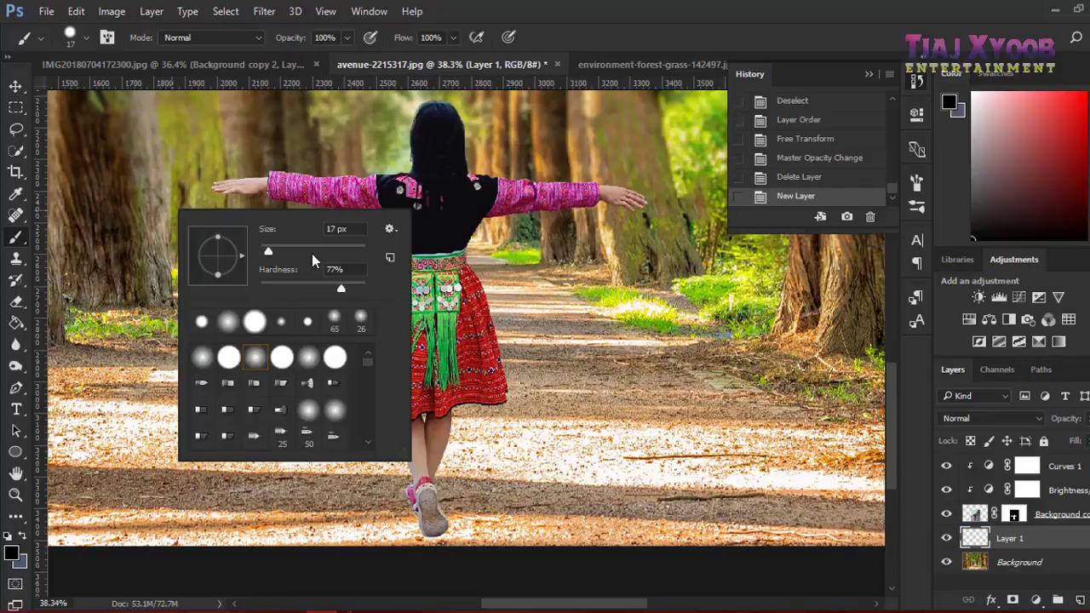
pyautogui.moveTo(312, 253); pyautogui.dragTo(315, 253)
pyautogui.press('Tab')
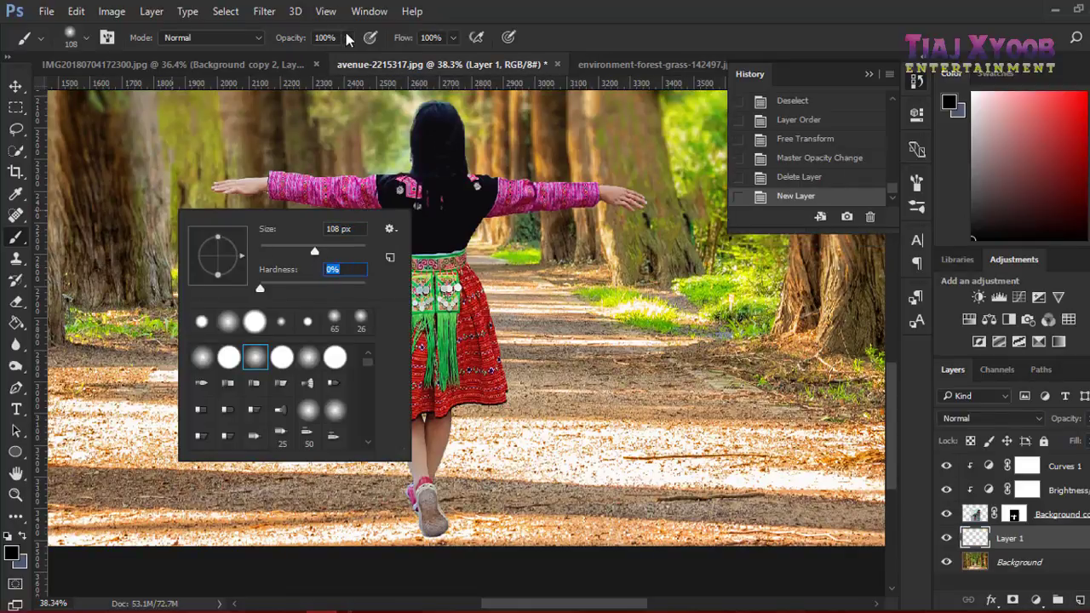
pyautogui.click(347, 37)
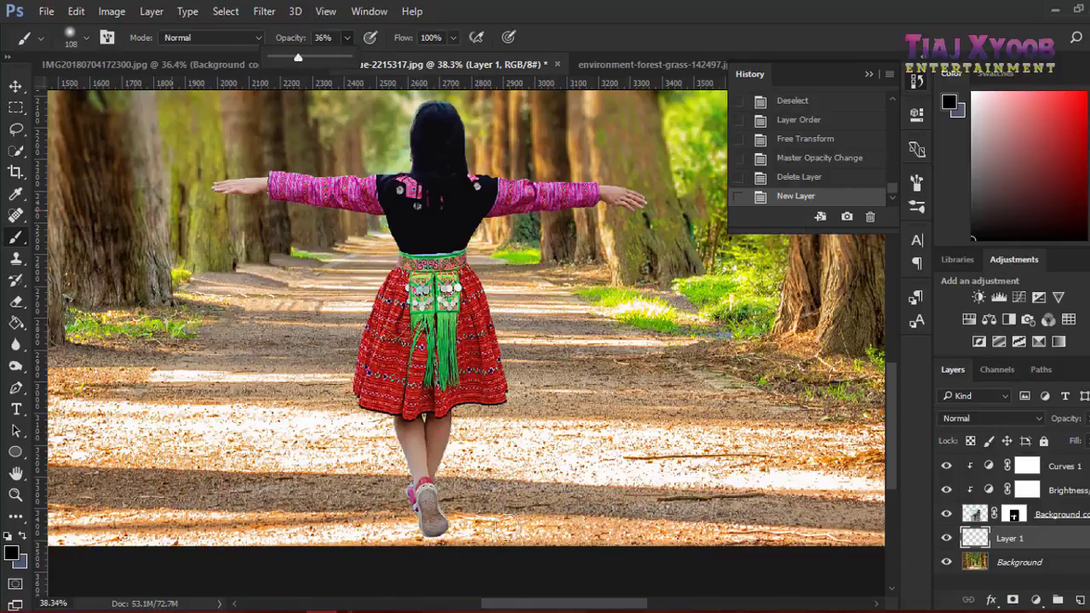
pyautogui.rightClick(514, 502)
pyautogui.hotkey('shift', 'Tab')
pyautogui.write('174')
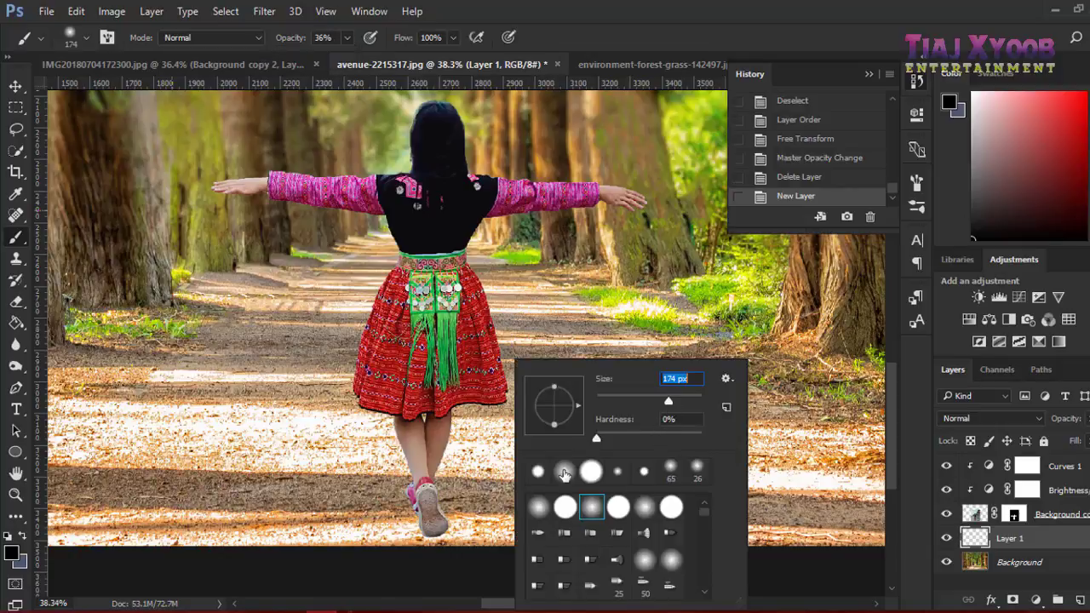
pyautogui.press('Return')
# - Paint soft black shadow under the feet and along the photo's bottom, then lower the layer opacity
pyautogui.moveTo(553, 557)
pyautogui.mouseDown()
pyautogui.moveTo(452, 519)
pyautogui.moveTo(483, 535)
pyautogui.moveTo(489, 523)
pyautogui.moveTo(696, 553)
pyautogui.moveTo(523, 518)
pyautogui.mouseUp()
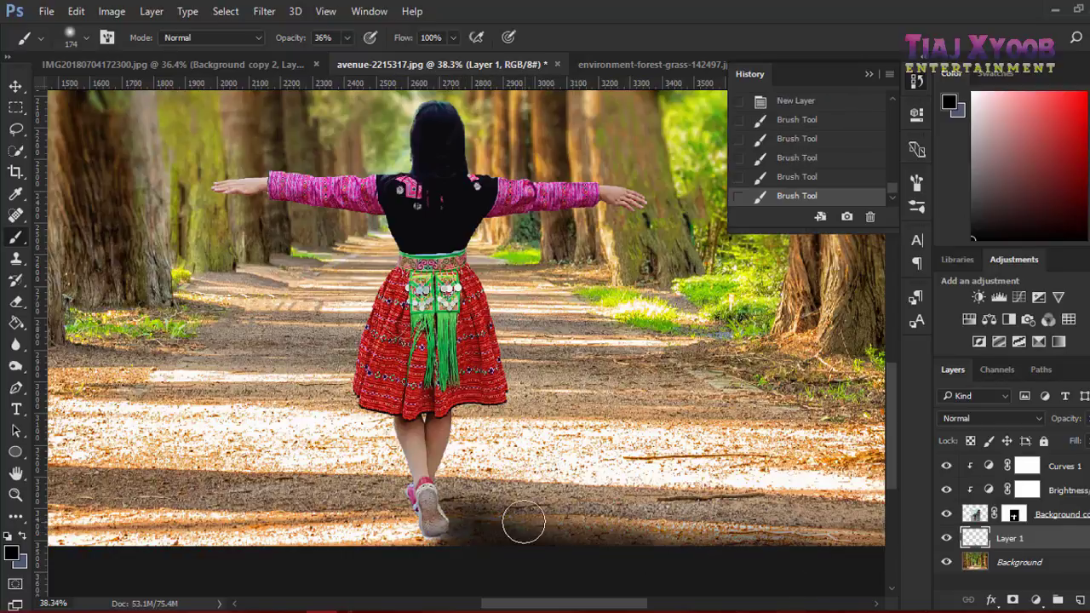
pyautogui.hotkey('ctrl', 'z')
pyautogui.moveTo(436, 496)
pyautogui.mouseDown()
pyautogui.moveTo(463, 517)
pyautogui.moveTo(426, 511)
pyautogui.mouseUp()
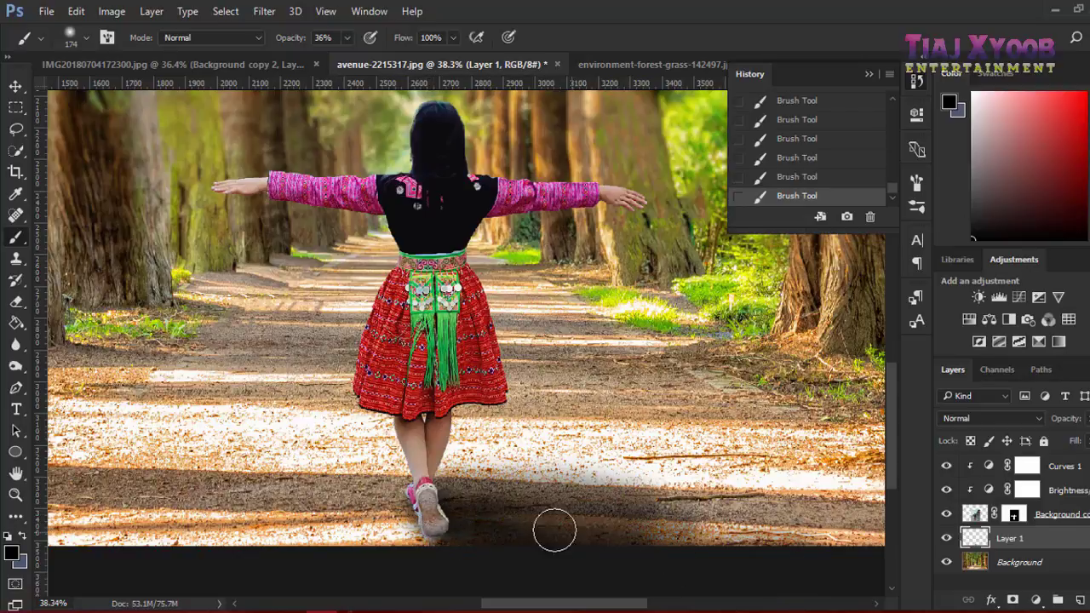
pyautogui.moveTo(564, 519); pyautogui.dragTo(916, 525)
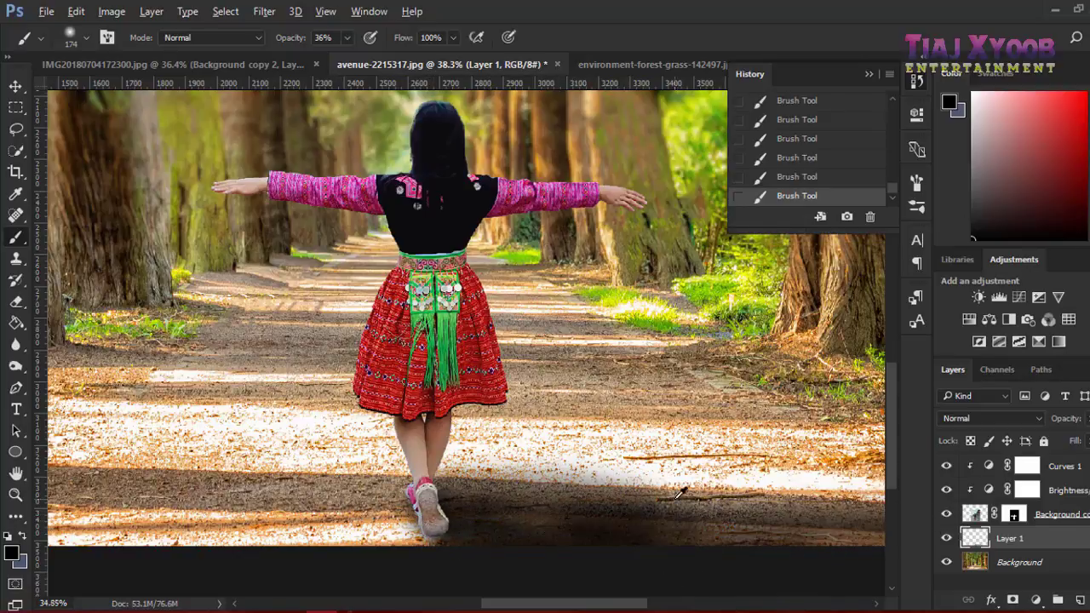
pyautogui.hotkey('ctrl', '0')
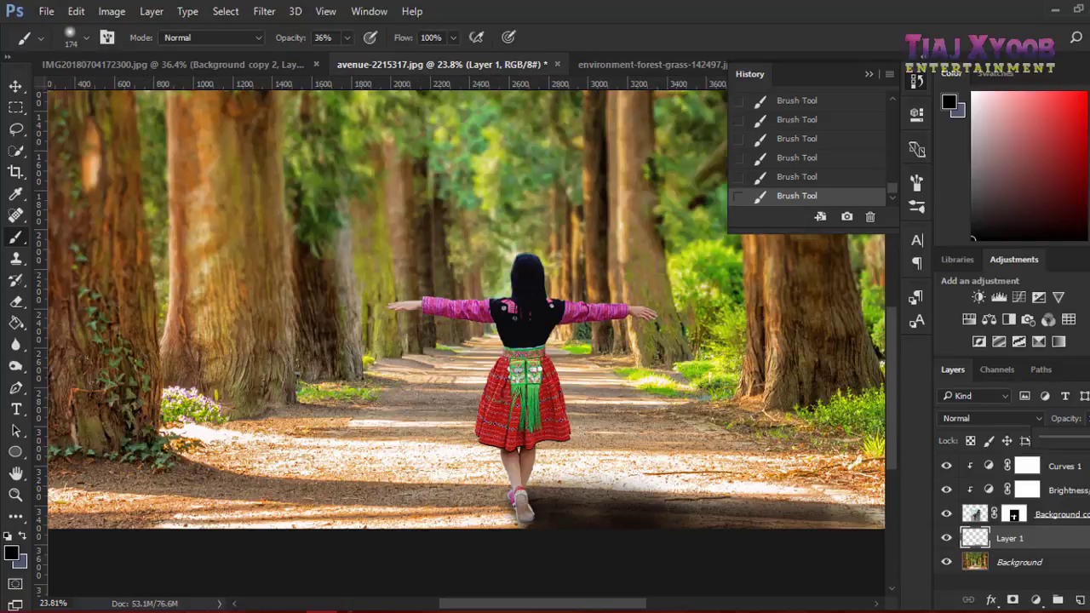
pyautogui.moveTo(1089, 442); pyautogui.dragTo(1089, 440)
# - Collapse History and brush another dark stroke along the path to the right of the girl's feet
pyautogui.scroll(-3, 637, 426)
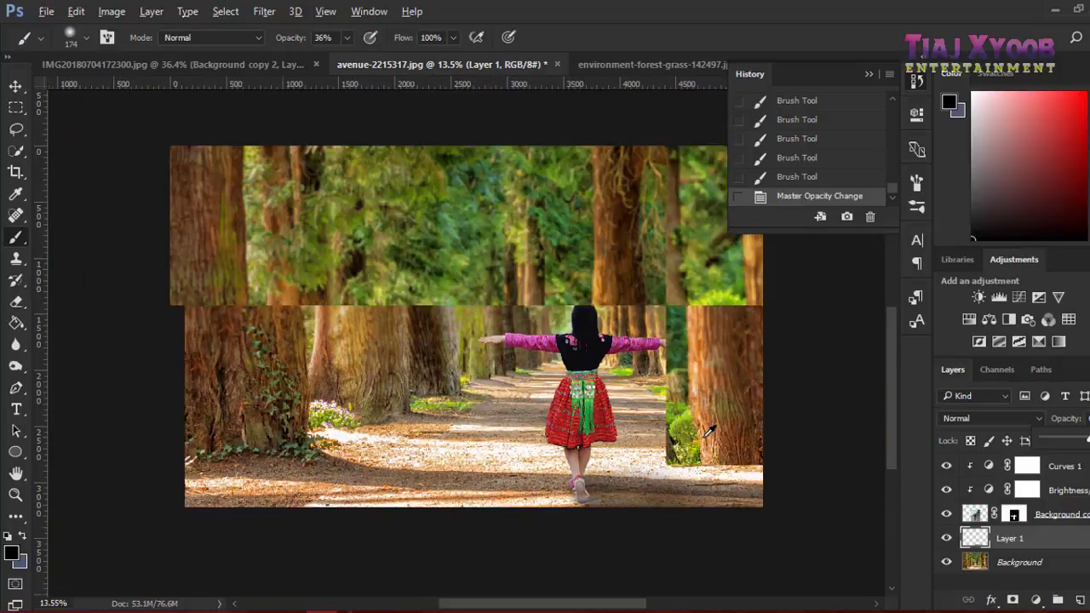
pyautogui.scroll(-1, 629, 426)
pyautogui.scroll(1, 545, 435)
pyautogui.scroll(1, 533, 437)
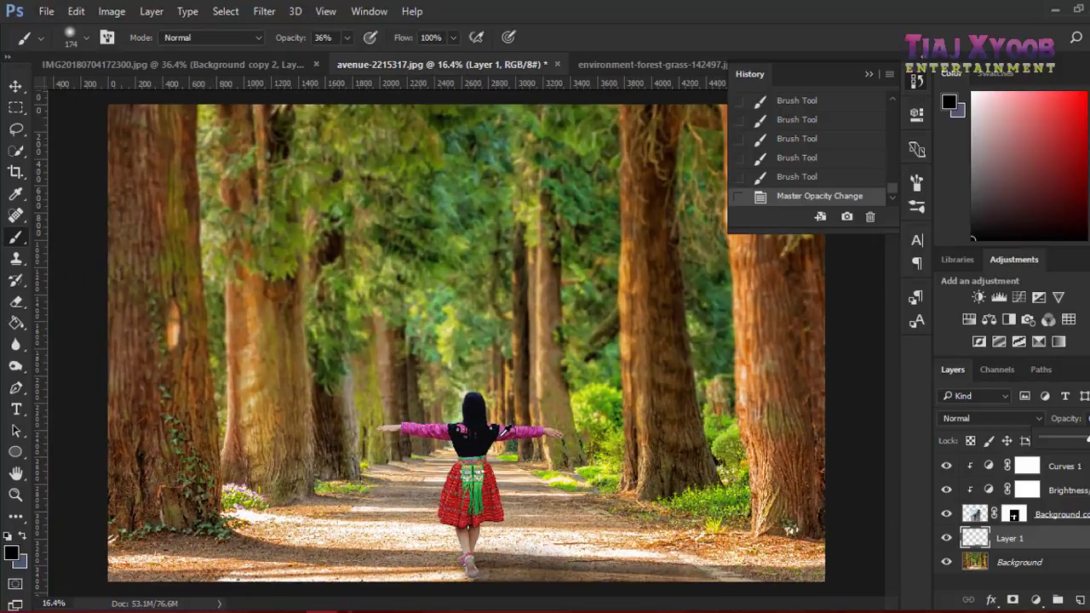
pyautogui.scroll(1, 516, 437)
pyautogui.scroll(-1, 502, 438)
pyautogui.scroll(-2, 500, 440)
pyautogui.scroll(1, 500, 440)
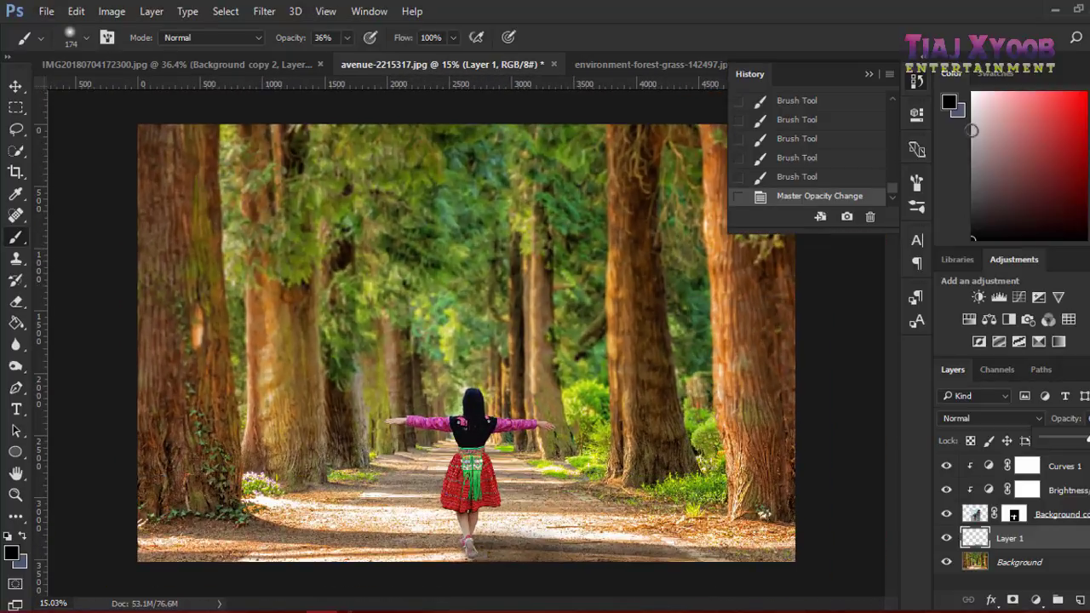
pyautogui.click(869, 75)
pyautogui.scroll(2, 596, 511)
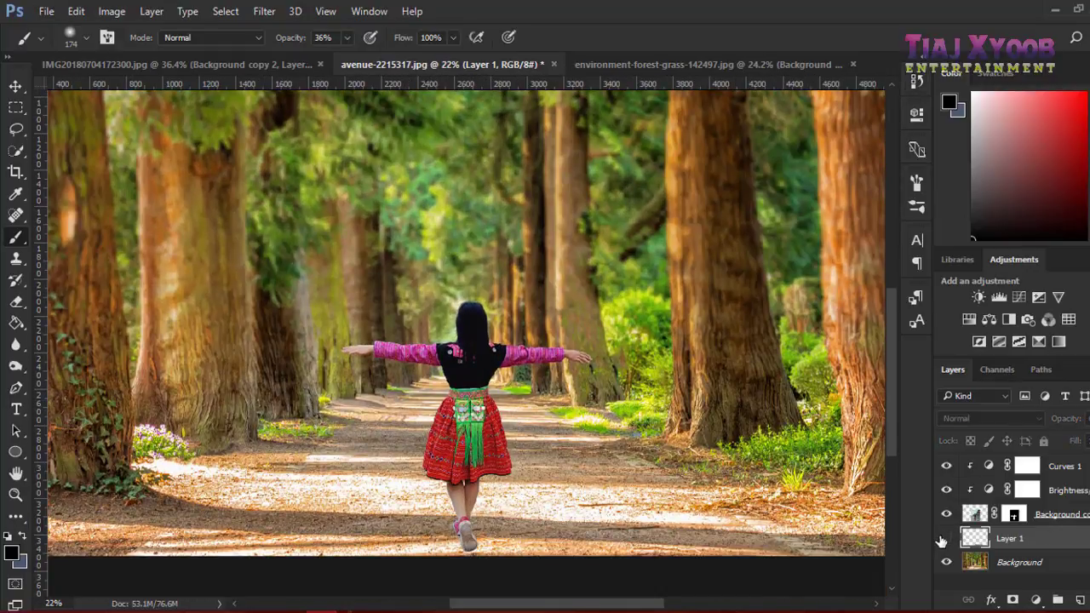
pyautogui.scroll(-1, 512, 525)
pyautogui.scroll(1, 512, 525)
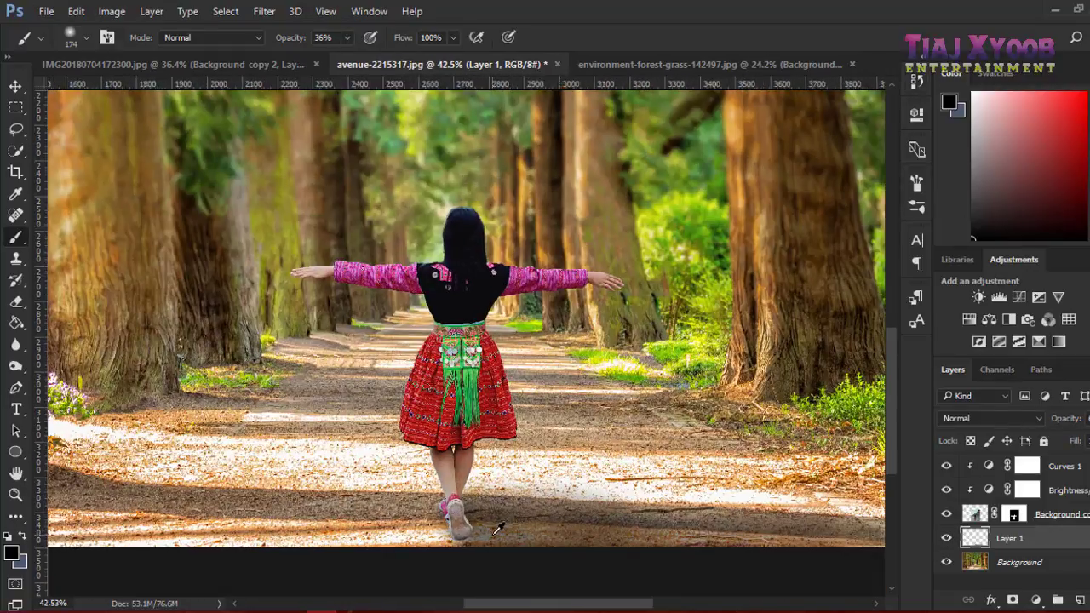
pyautogui.scroll(1, 482, 528)
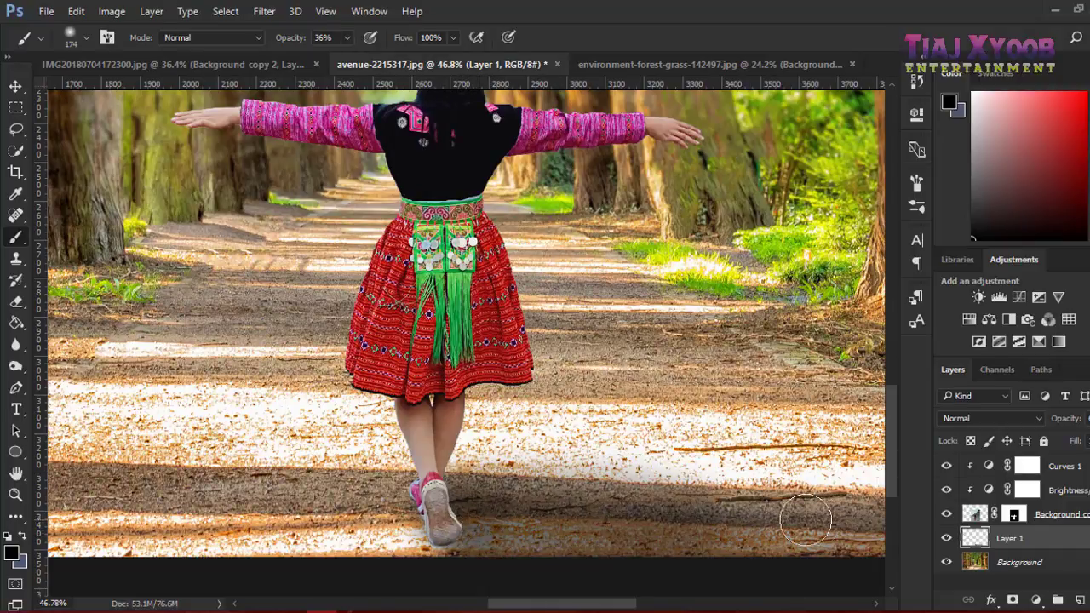
pyautogui.moveTo(804, 518); pyautogui.dragTo(724, 519)
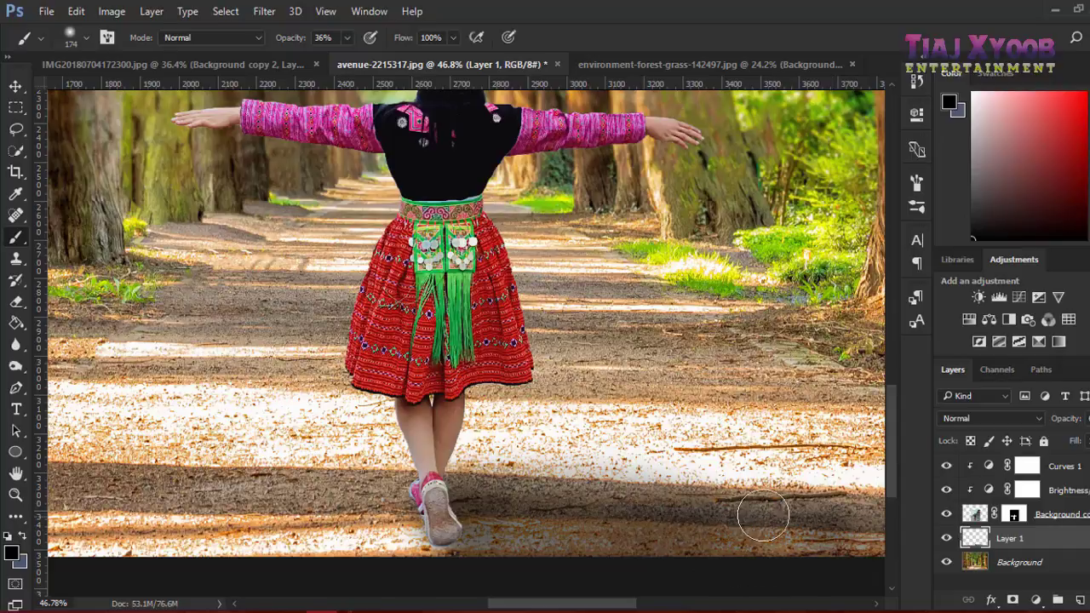
# - Add a layer mask to Layer 1 and brush on it to soften the bottom shadow
pyautogui.click(1013, 601)
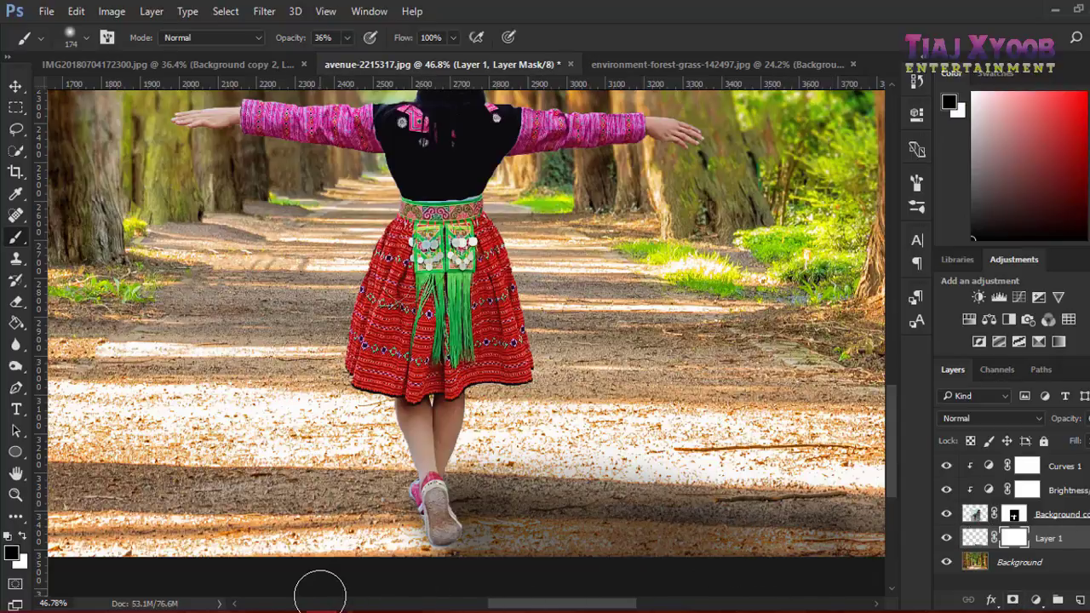
pyautogui.moveTo(320, 594)
pyautogui.mouseDown()
pyautogui.moveTo(519, 559)
pyautogui.moveTo(574, 562)
pyautogui.moveTo(570, 570)
pyautogui.mouseUp()
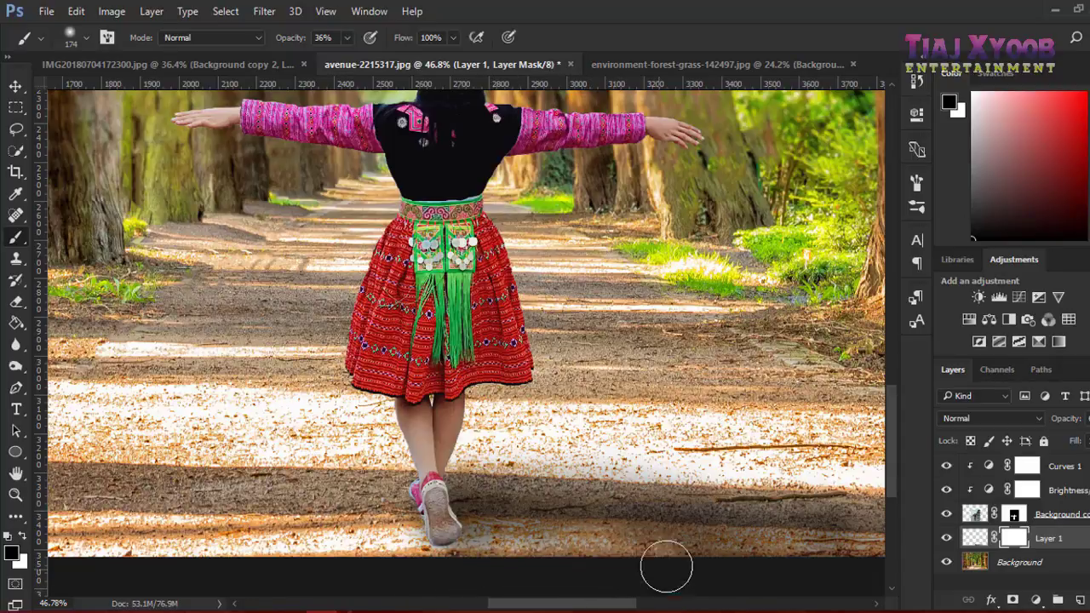
pyautogui.scroll(-3, 596, 562)
pyautogui.scroll(-2, 564, 350)
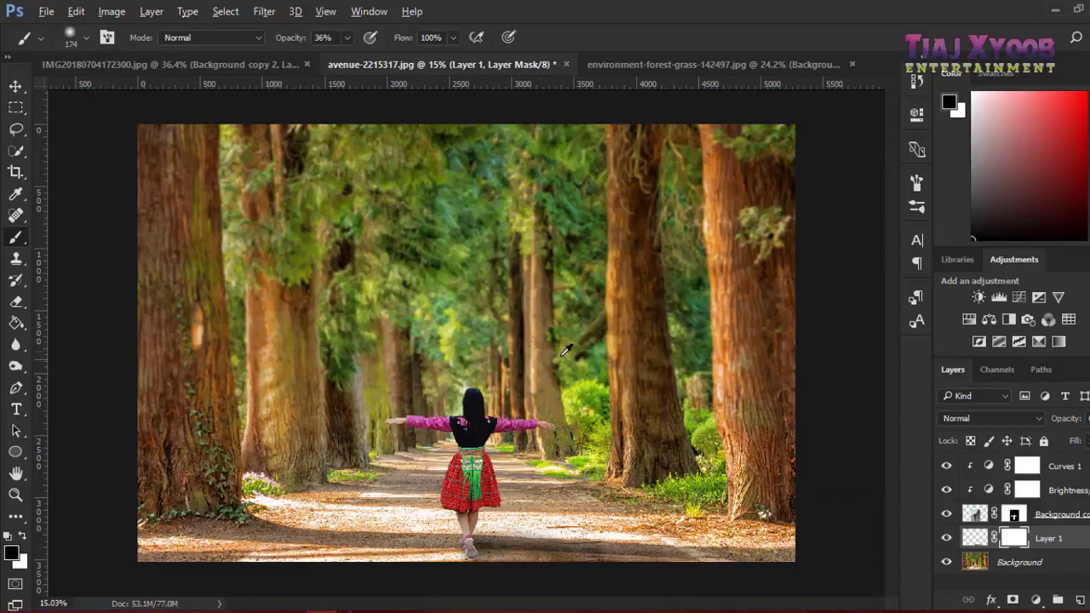
# - Select Curves 1 down through Layer 1, excluding Background, and group them with Ctrl+G
pyautogui.click(14, 87)
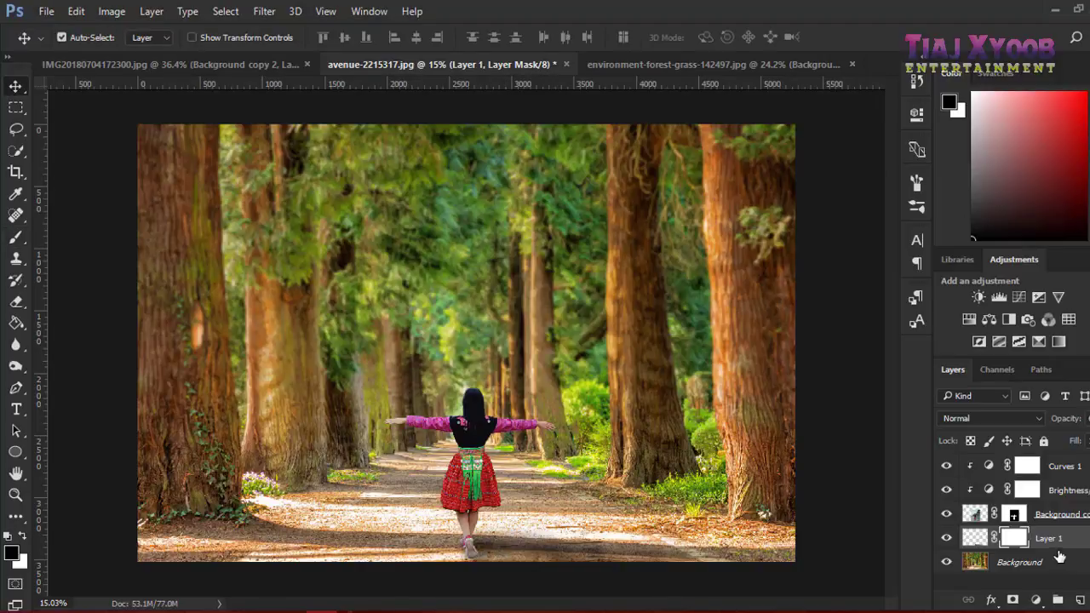
pyautogui.click(1059, 467)
pyautogui.keyDown('shift'); pyautogui.click(1053, 559); pyautogui.keyUp('shift')
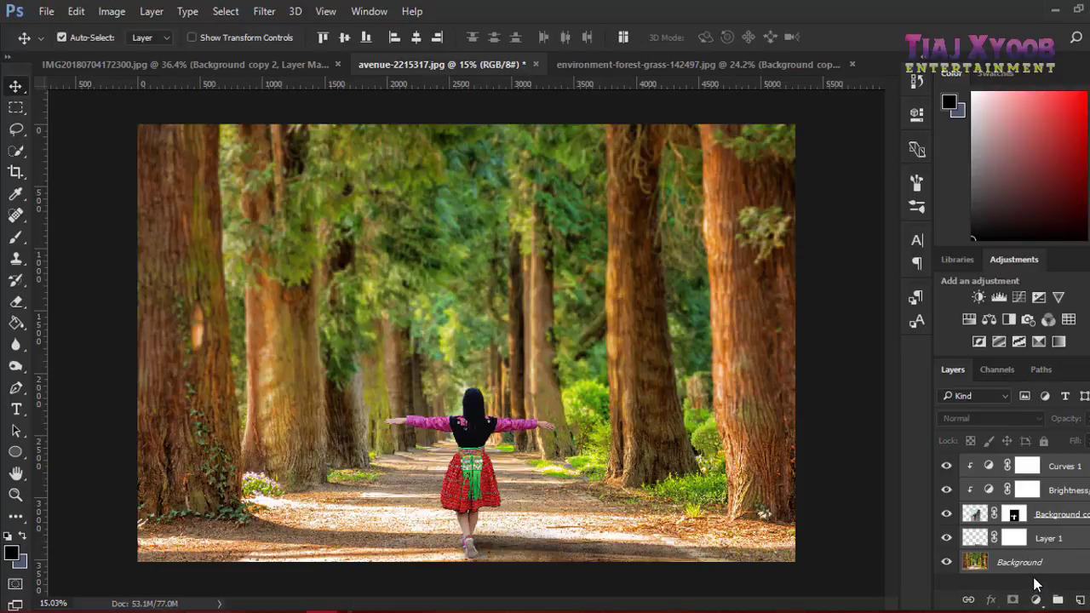
pyautogui.click(1051, 547)
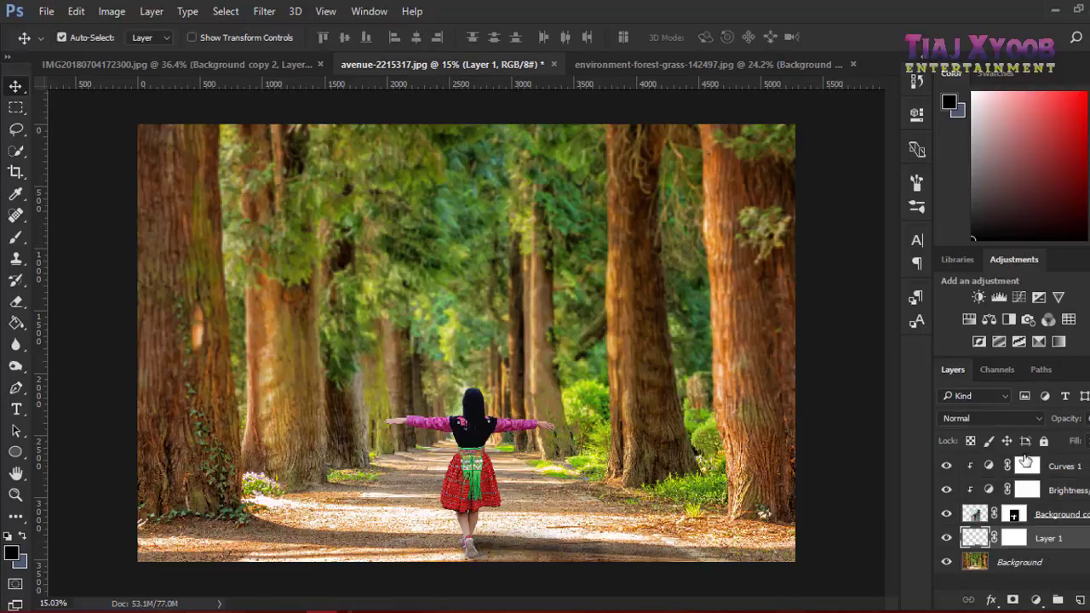
pyautogui.keyDown('shift'); pyautogui.click(1049, 472); pyautogui.keyUp('shift')
pyautogui.hotkey('ctrl', 'g')
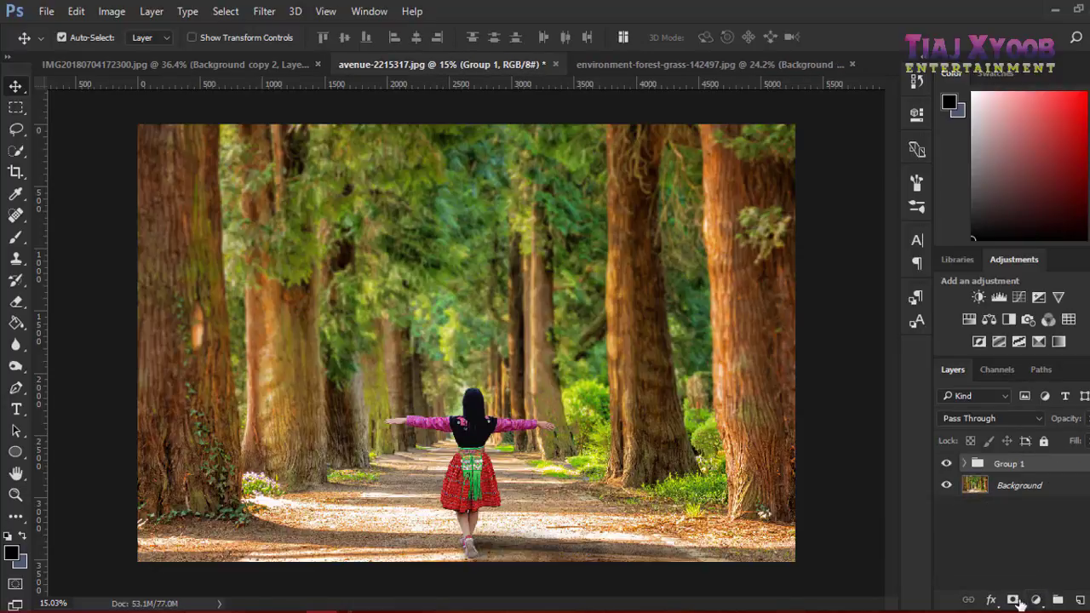
# - Add a Selective Color adjustment and set its Yellows to Cyan +29, Magenta -18, Yellow -41
pyautogui.click(1034, 601)
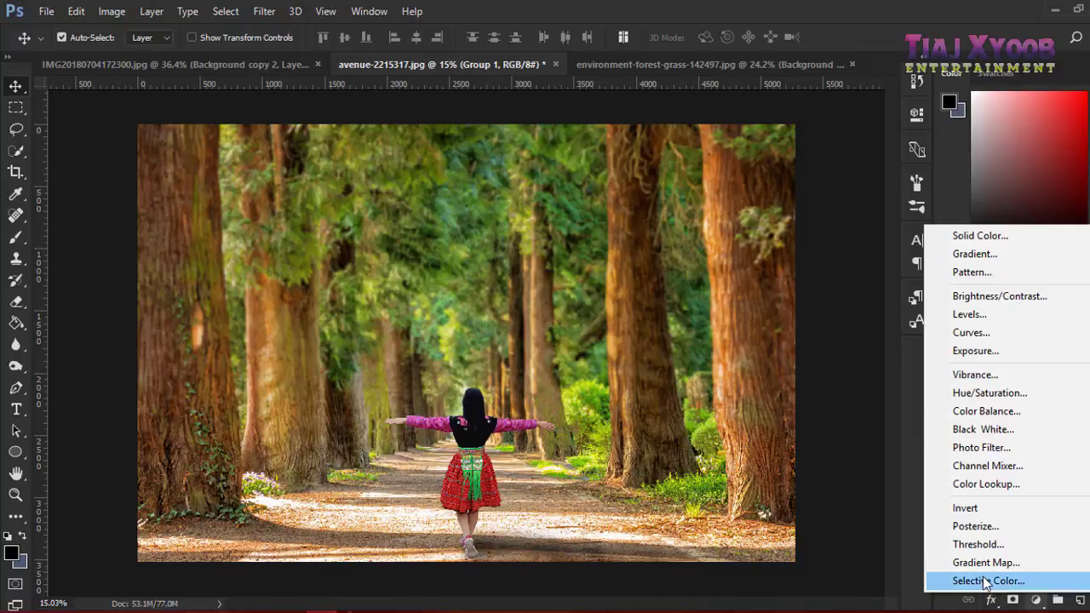
pyautogui.click(986, 581)
pyautogui.moveTo(765, 217); pyautogui.dragTo(753, 220)
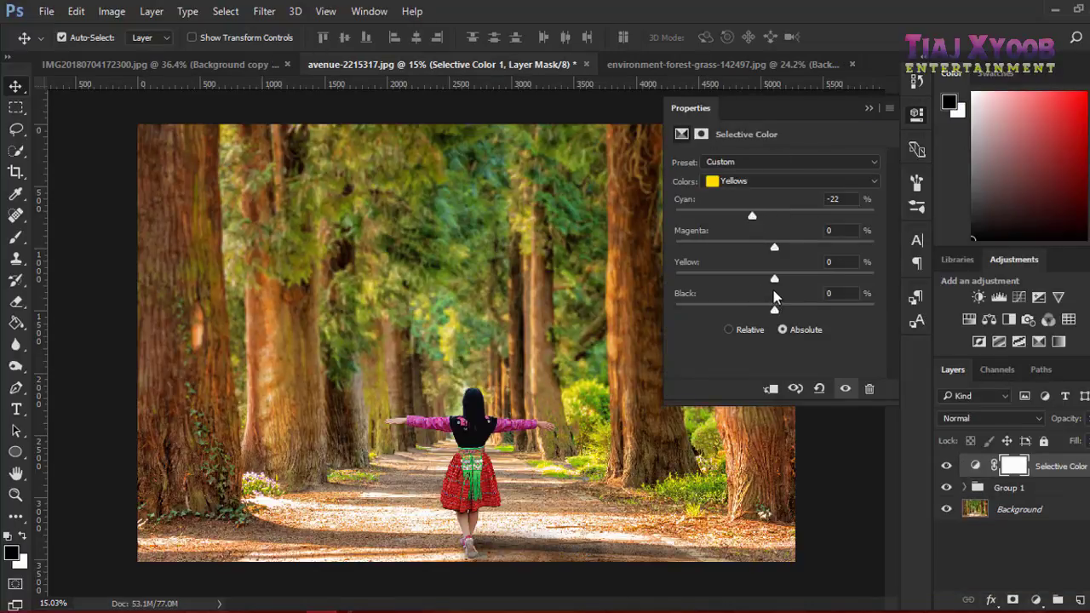
pyautogui.moveTo(755, 216); pyautogui.dragTo(786, 219)
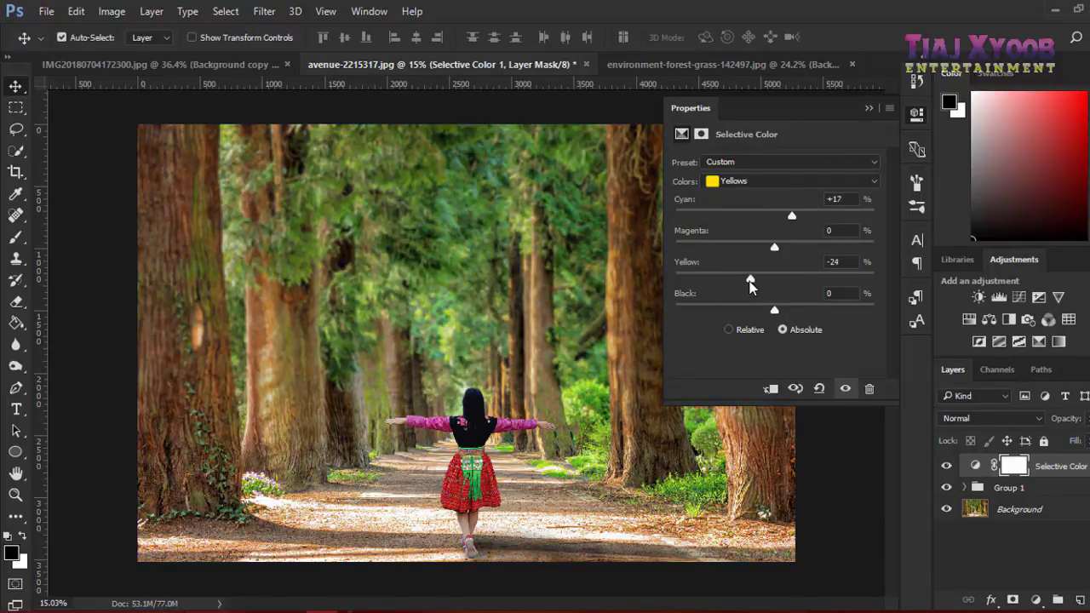
pyautogui.moveTo(791, 288); pyautogui.dragTo(736, 301)
pyautogui.moveTo(788, 224)
pyautogui.mouseDown()
pyautogui.moveTo(805, 223)
pyautogui.moveTo(758, 249)
pyautogui.mouseUp()
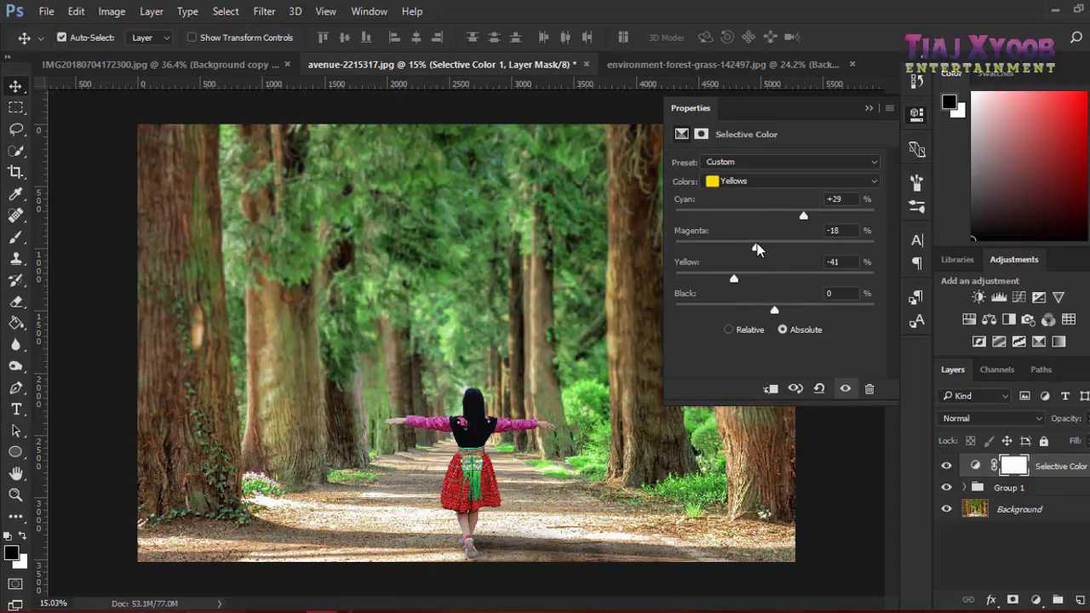
# - Collapse the settings and toggle the Selective Color layer on and off to compare
pyautogui.click(868, 108)
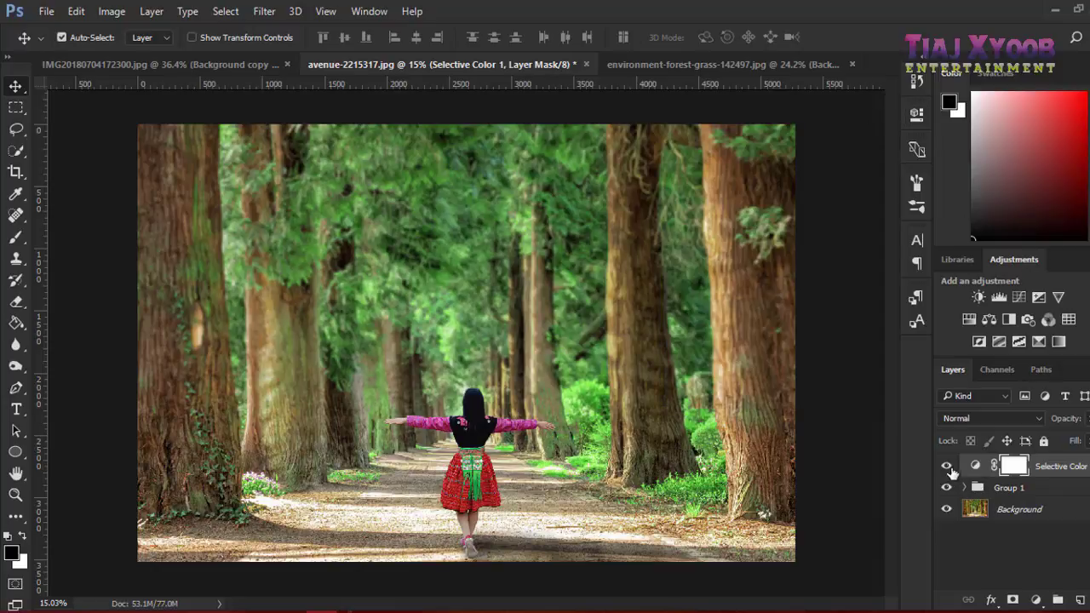
pyautogui.click(945, 467)
pyautogui.click(946, 467)
pyautogui.click(945, 467)
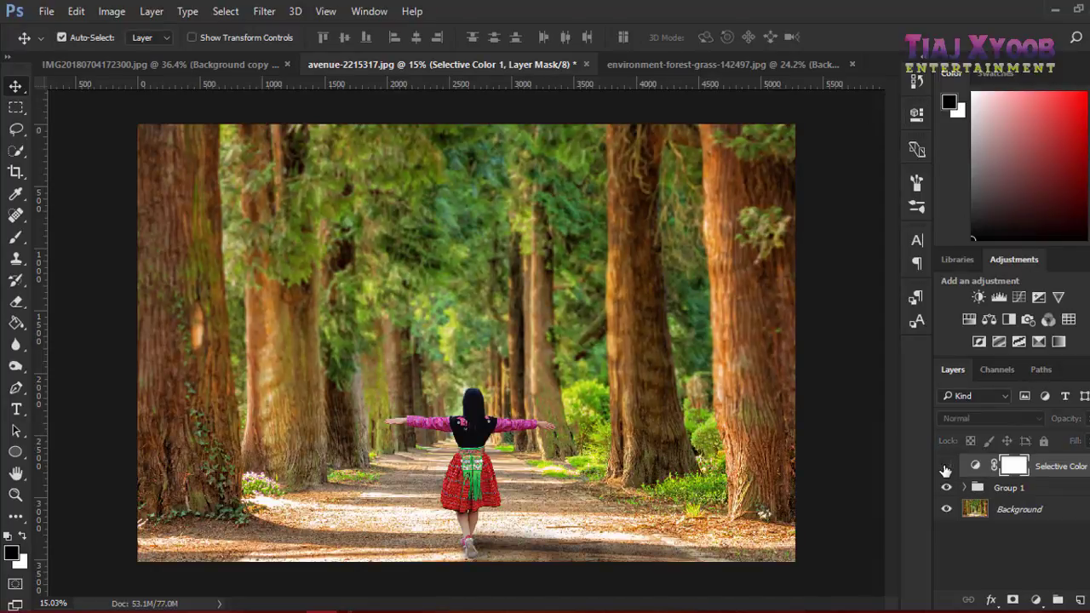
pyautogui.click(945, 467)
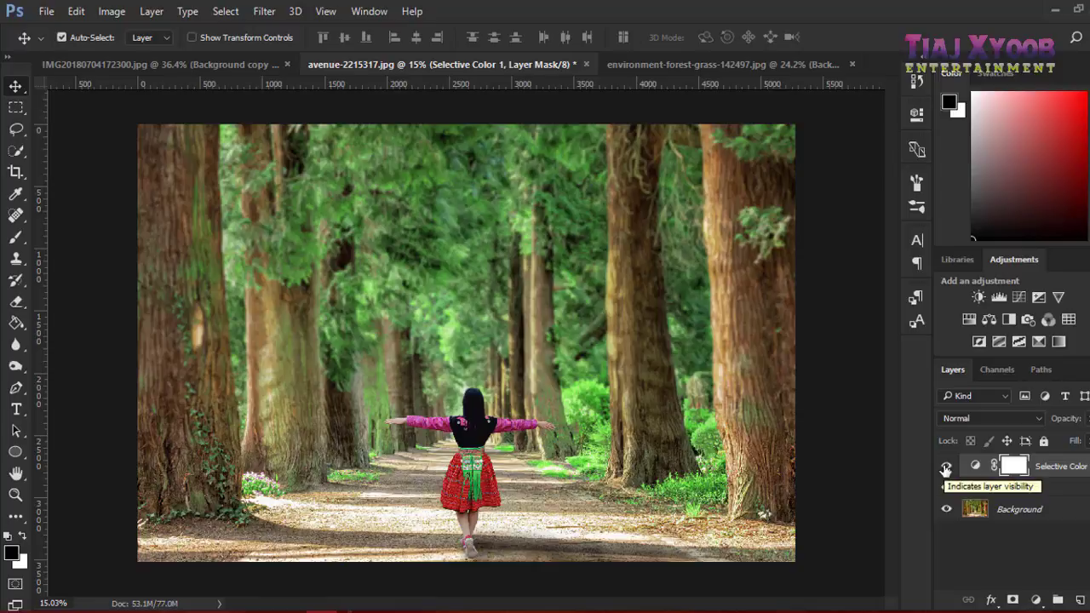
pyautogui.click(946, 467)
pyautogui.click(945, 467)
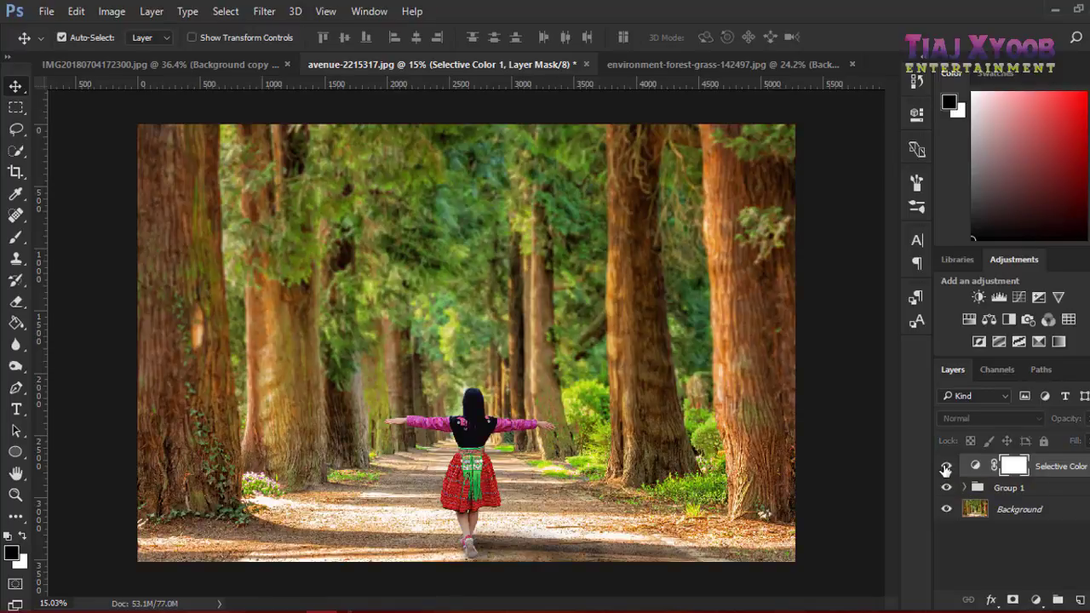
# - Add a Gradient Map adjustment layer using the violet-to-orange preset
pyautogui.click(1036, 599)
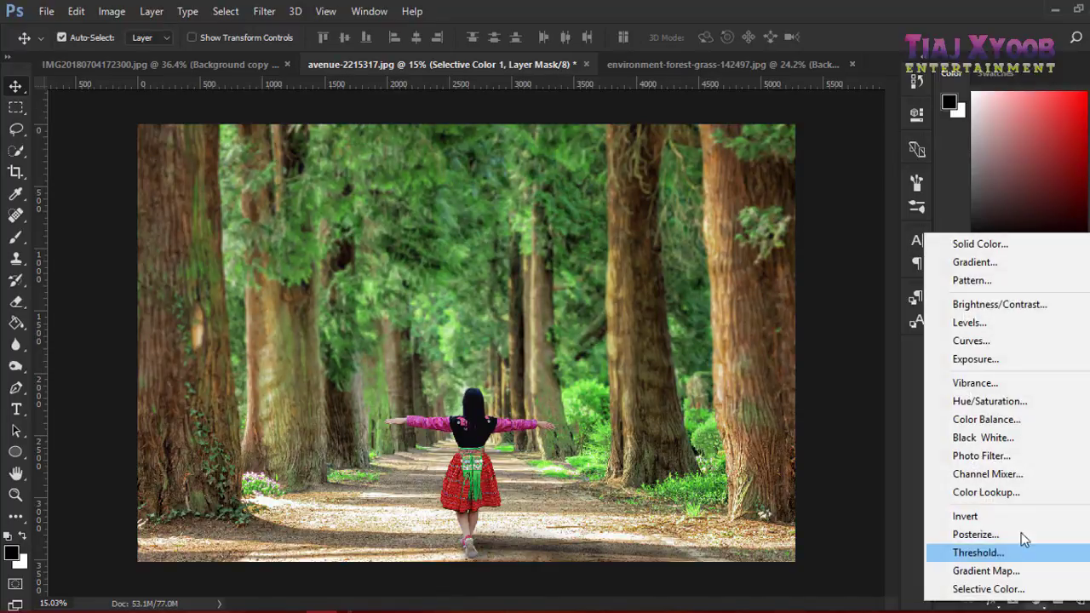
pyautogui.click(988, 569)
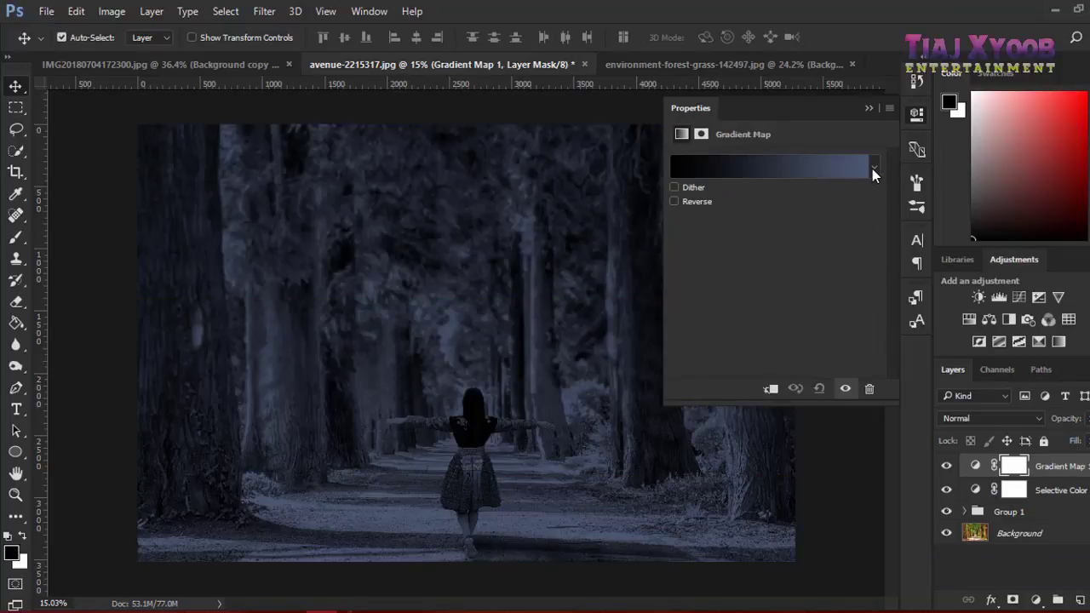
pyautogui.click(874, 168)
pyautogui.click(777, 210)
pyautogui.click(797, 204)
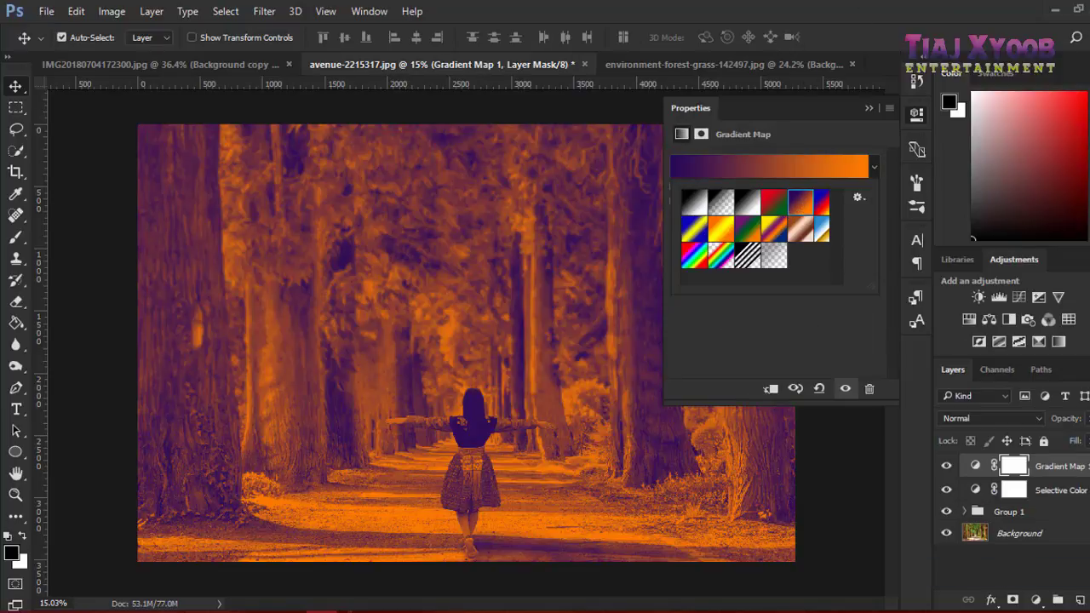
# - Blend the gradient map in Soft Light at lowered opacity, compare it, and fit the image
pyautogui.click(989, 418)
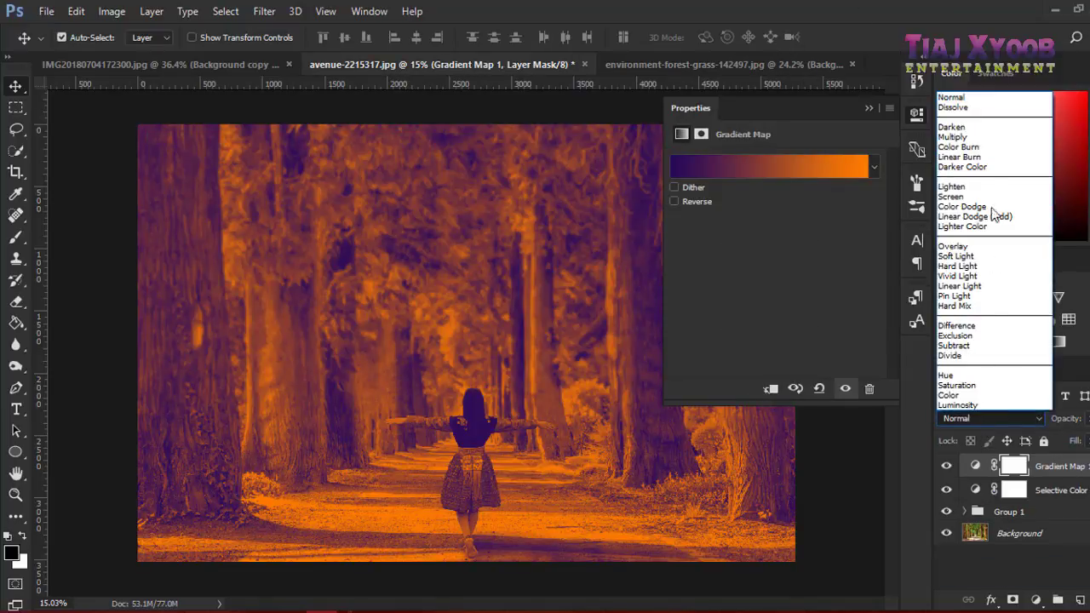
pyautogui.click(980, 255)
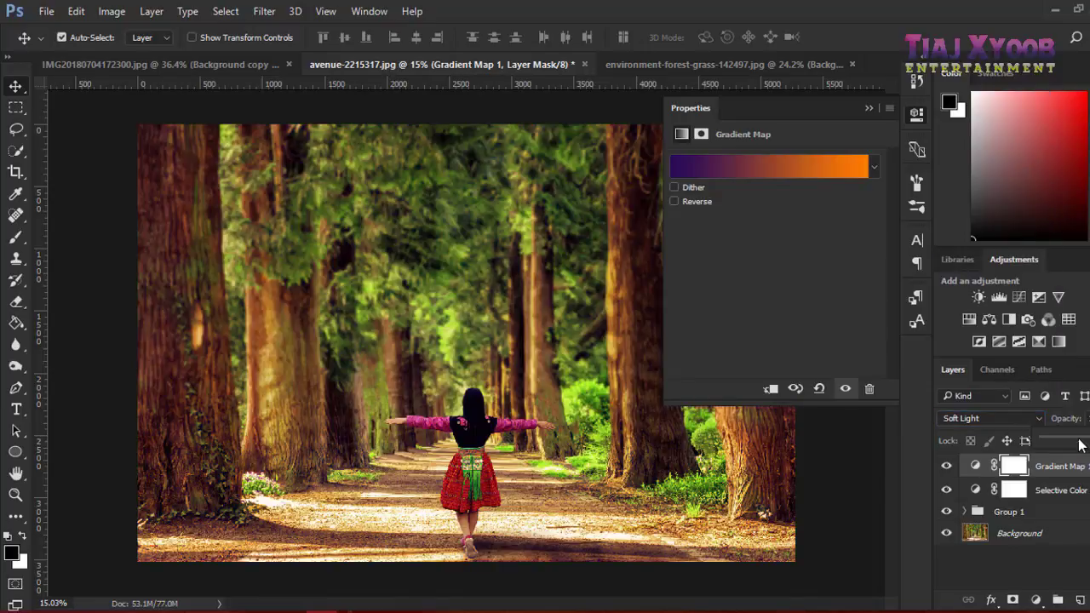
pyautogui.moveTo(1080, 444); pyautogui.dragTo(1079, 440)
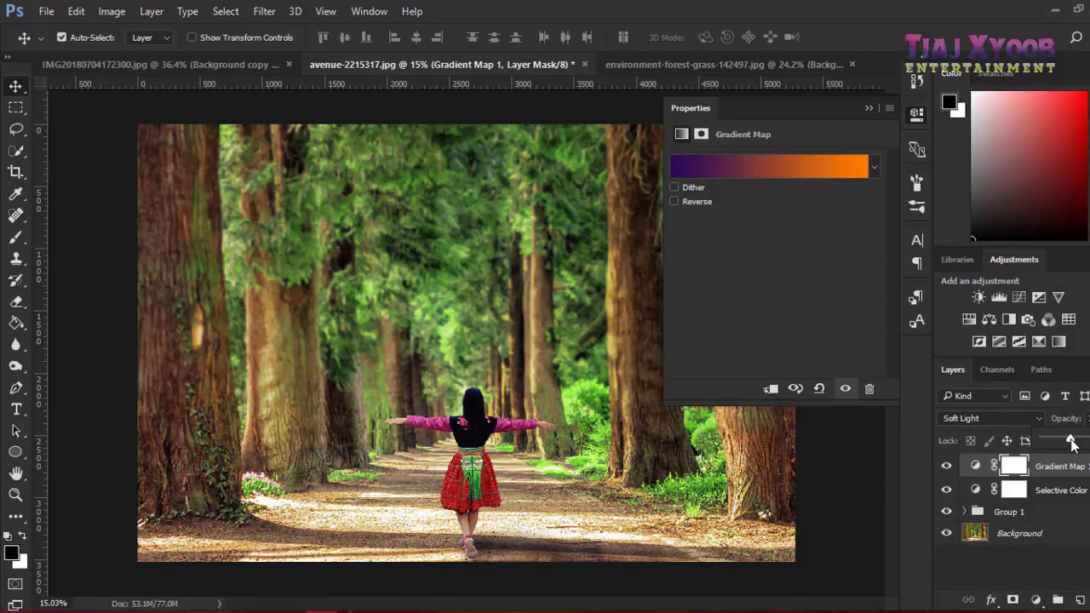
pyautogui.click(946, 467)
pyautogui.click(945, 467)
pyautogui.hotkey('ctrl', '-')
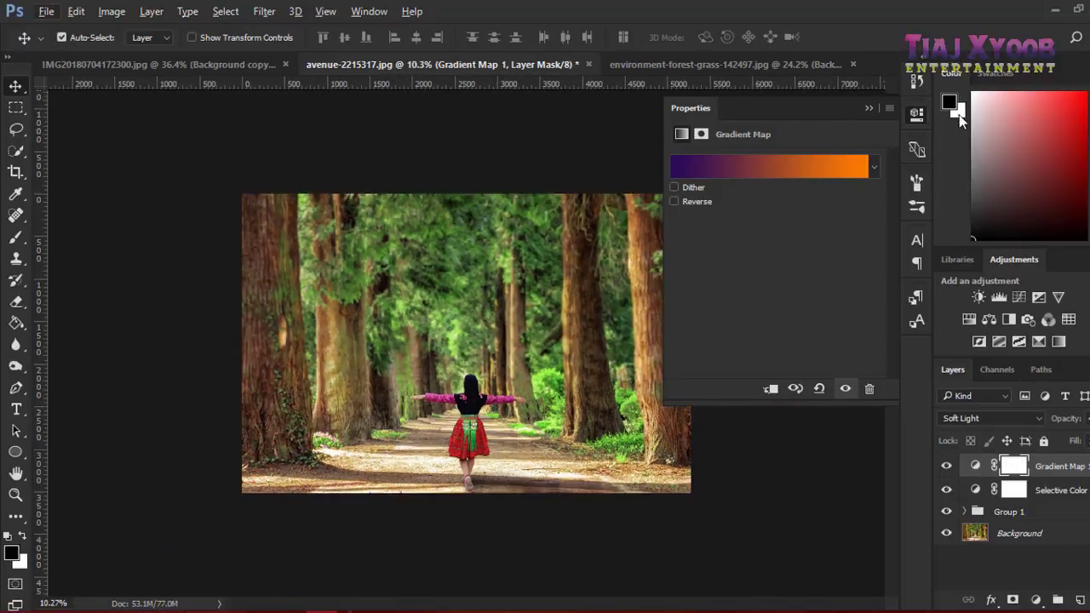
pyautogui.click(869, 109)
pyautogui.hotkey('ctrl', '0')
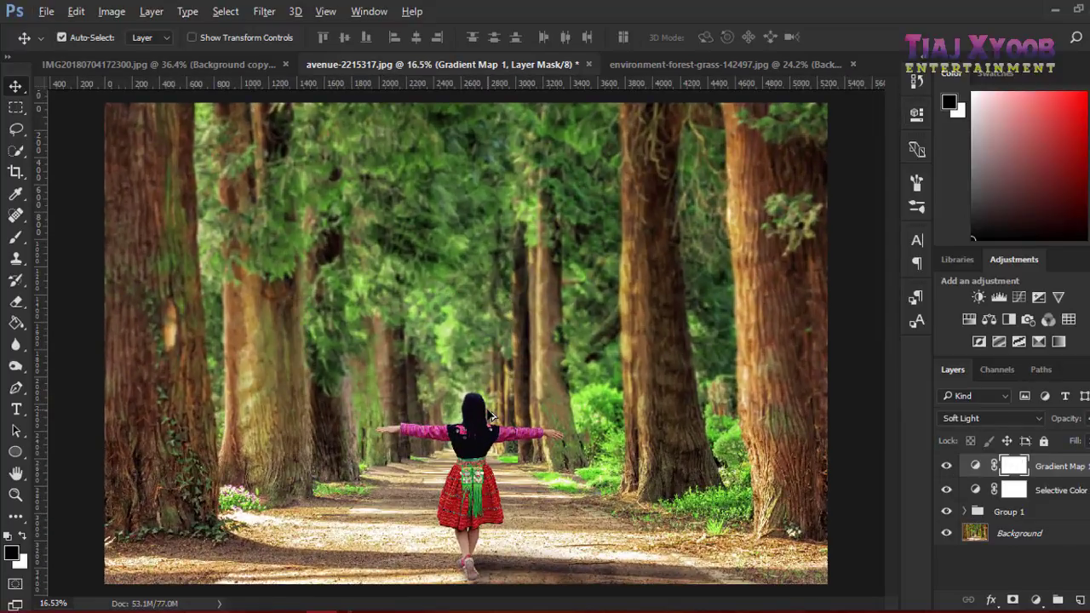
# - Open the Violet, Orange gradient in the editor and select its left colour stop
pyautogui.doubleClick(975, 467)
pyautogui.click(805, 167)
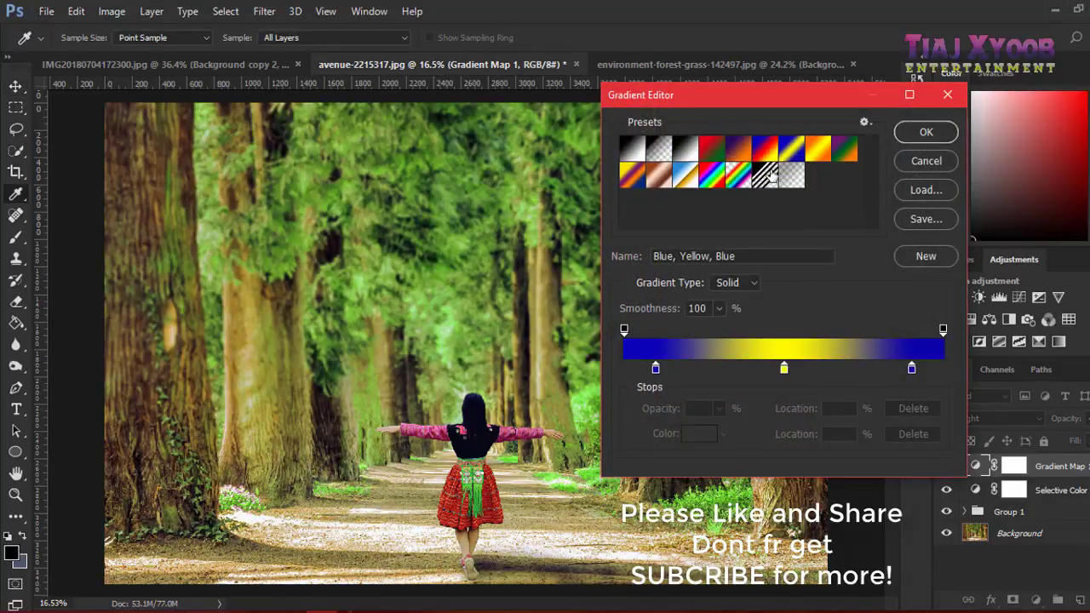
pyautogui.click(746, 150)
pyautogui.click(624, 368)
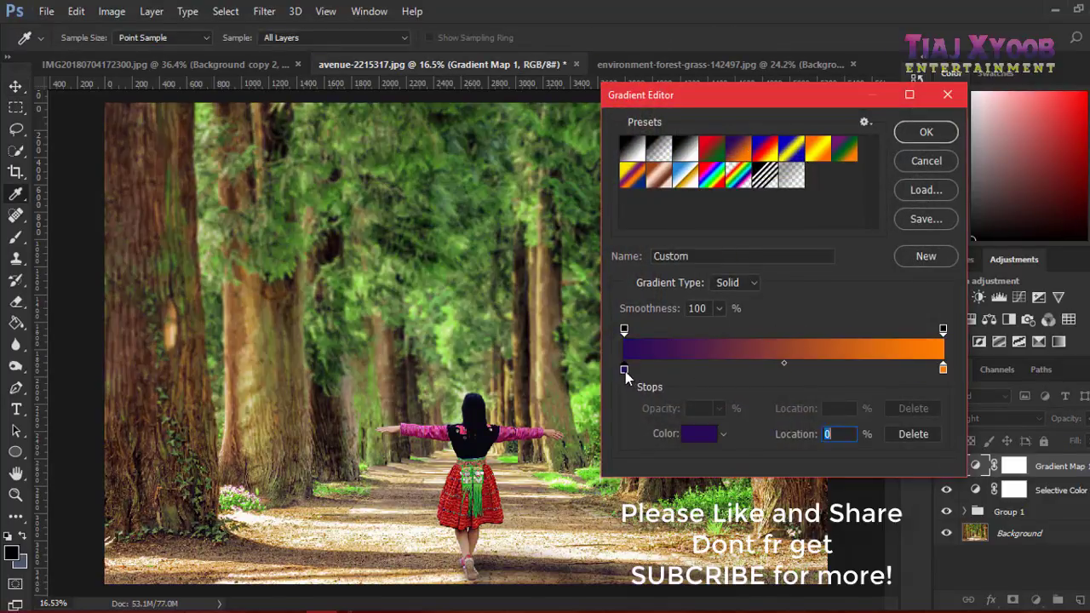
pyautogui.click(700, 434)
# - Change the left stop to a bright cyan and confirm the cyan-to-orange gradient
pyautogui.moveTo(842, 185); pyautogui.dragTo(835, 220)
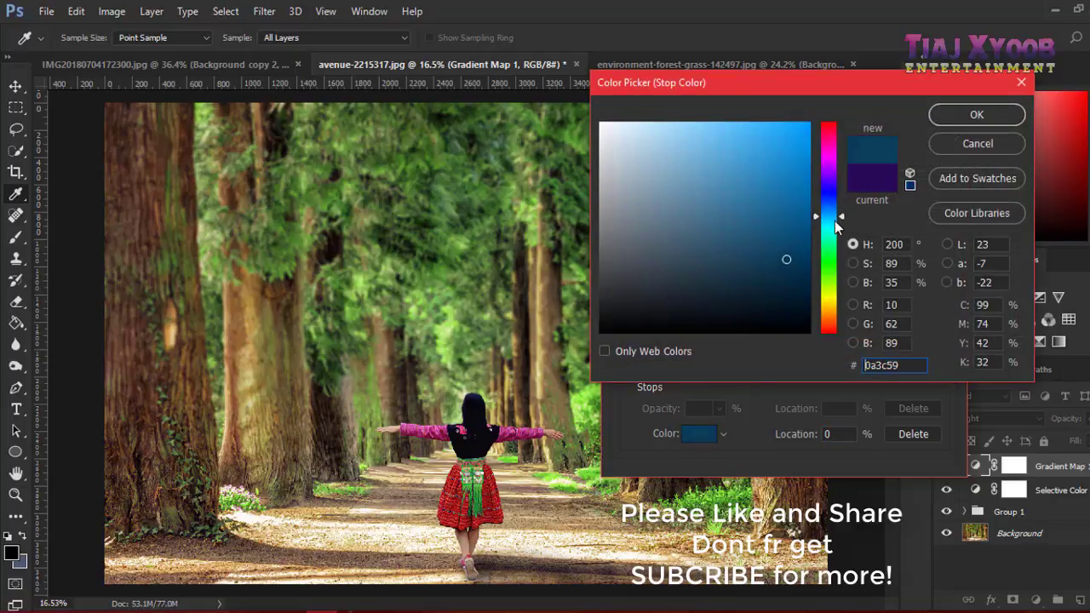
pyautogui.moveTo(795, 191); pyautogui.dragTo(813, 119)
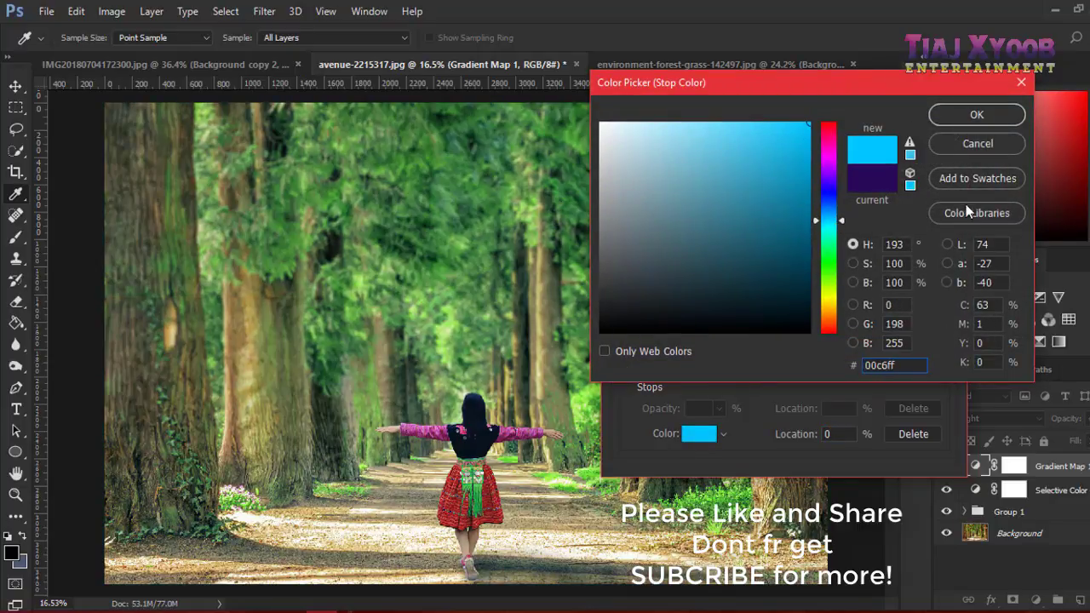
pyautogui.moveTo(830, 186)
pyautogui.mouseDown()
pyautogui.moveTo(830, 161)
pyautogui.moveTo(835, 340)
pyautogui.moveTo(837, 197)
pyautogui.mouseUp()
pyautogui.click(832, 311)
pyautogui.click(834, 221)
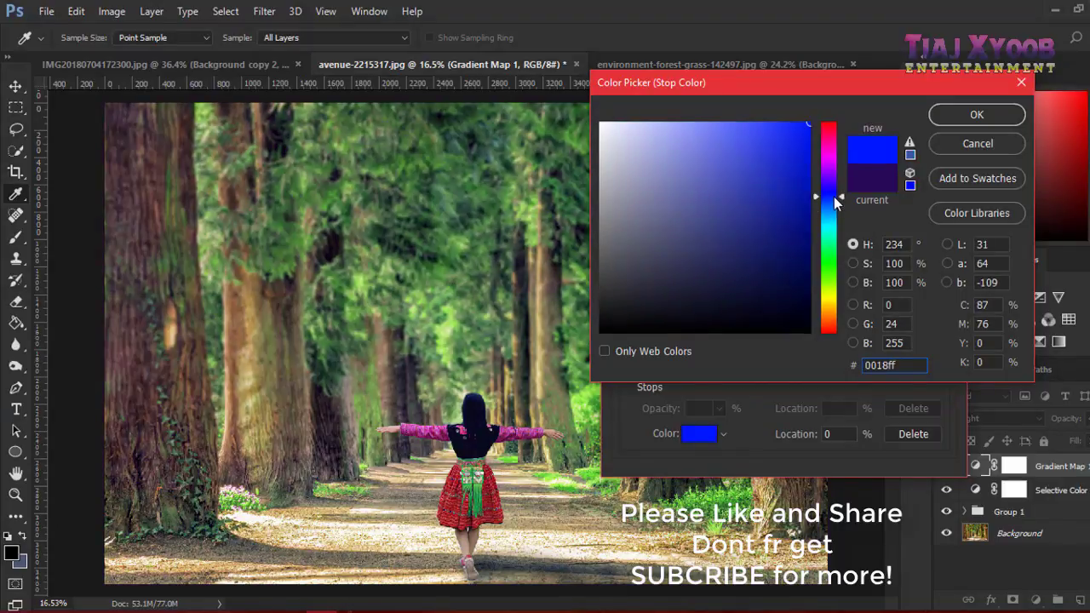
pyautogui.click(839, 223)
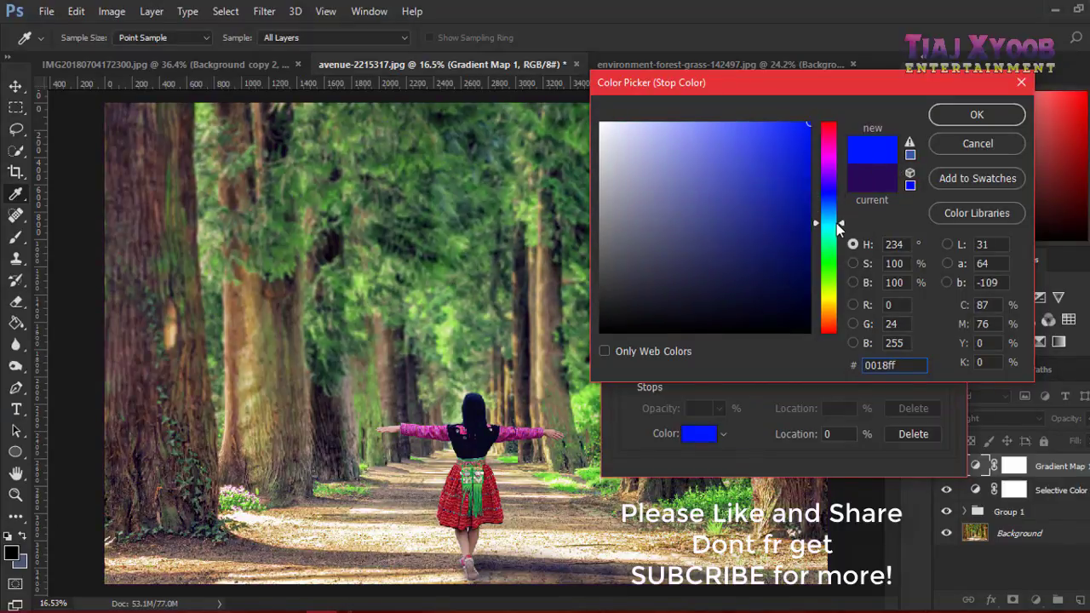
pyautogui.click(962, 114)
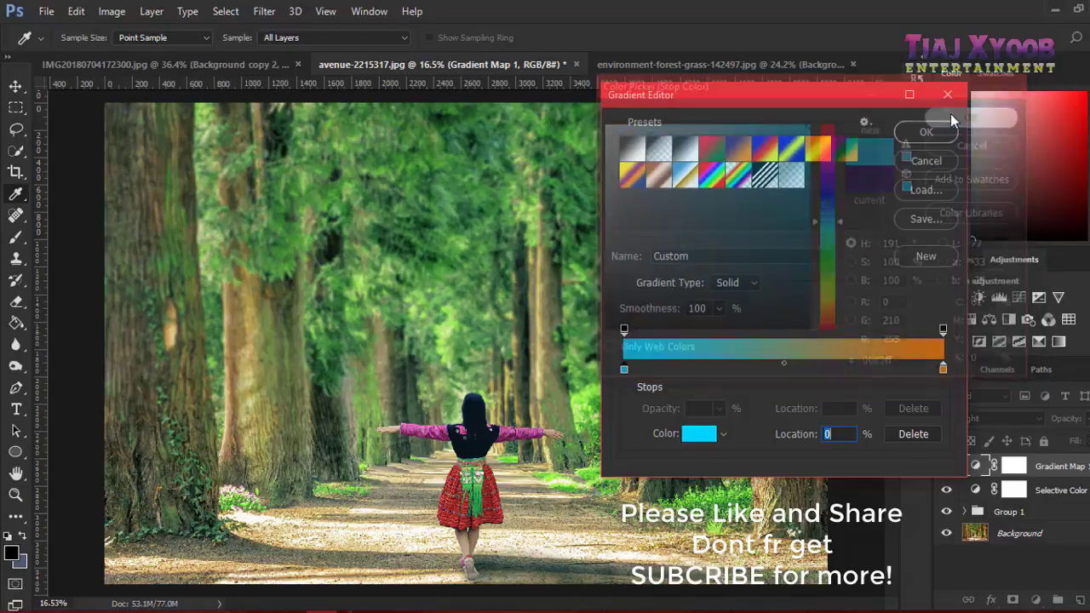
pyautogui.click(930, 132)
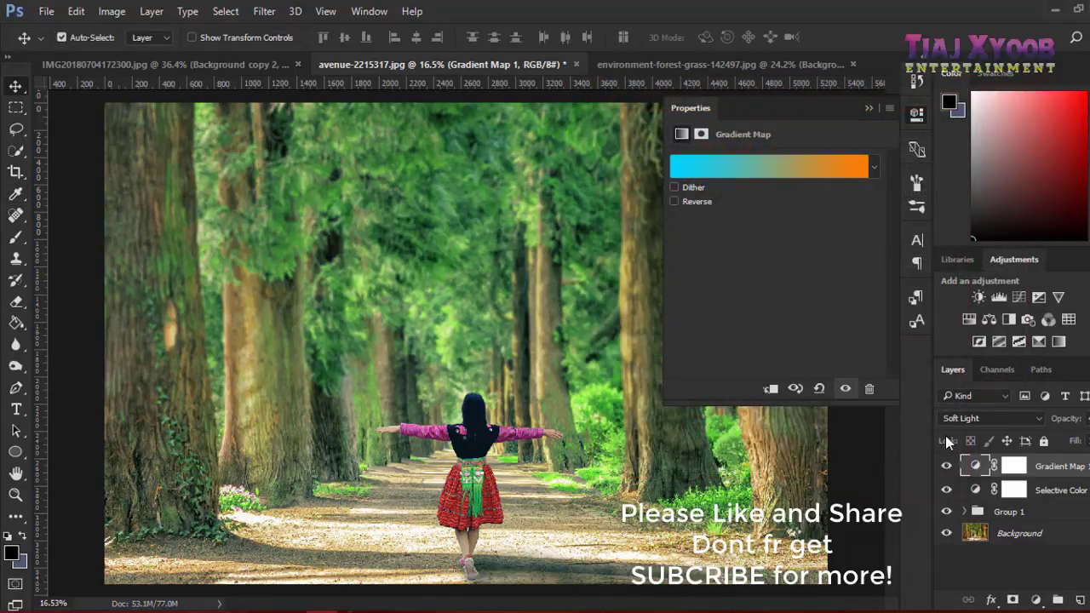
# - Toggle the gradient map and Selective Color layers to compare, then collapse the settings
pyautogui.click(946, 466)
pyautogui.click(947, 467)
pyautogui.click(946, 466)
pyautogui.click(946, 491)
pyautogui.click(946, 490)
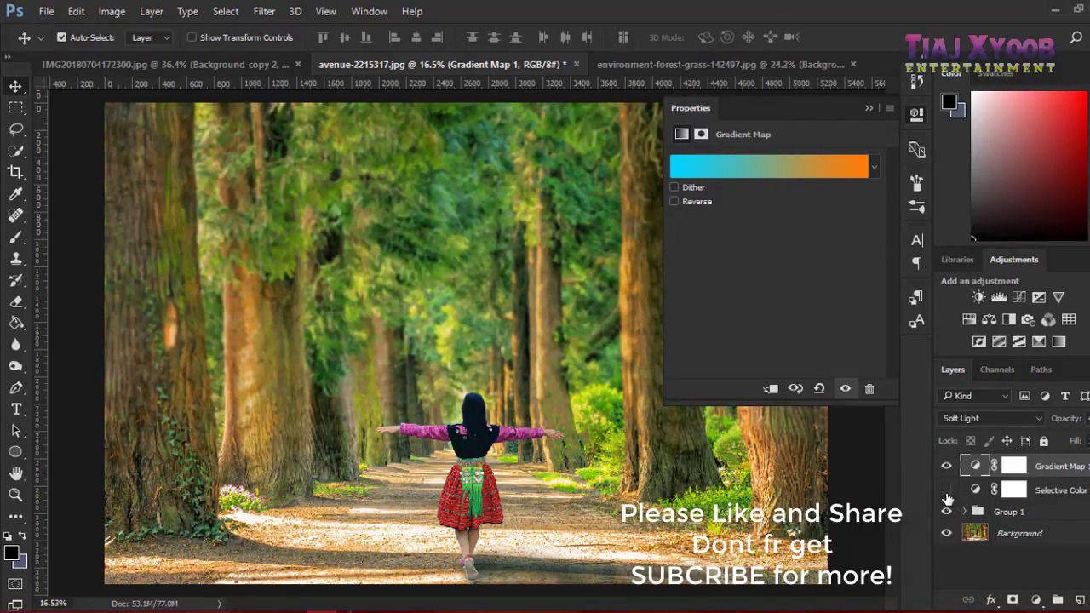
pyautogui.click(946, 491)
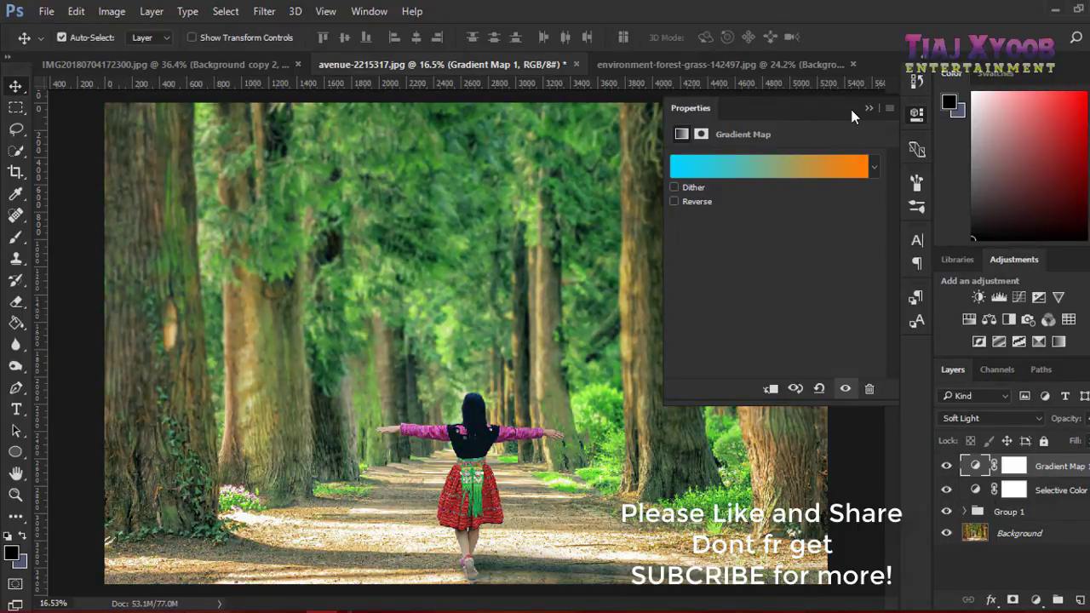
pyautogui.click(869, 108)
# - Set the Selective Color Greens to Cyan 0, Magenta -10 and Yellow +34
pyautogui.doubleClick(976, 491)
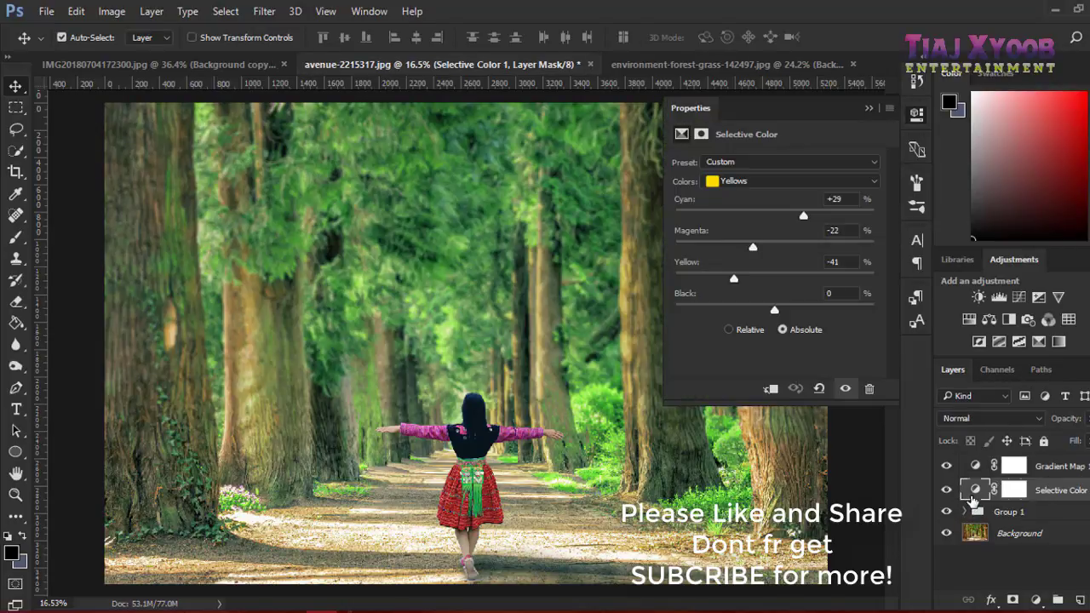
pyautogui.click(770, 184)
pyautogui.click(771, 227)
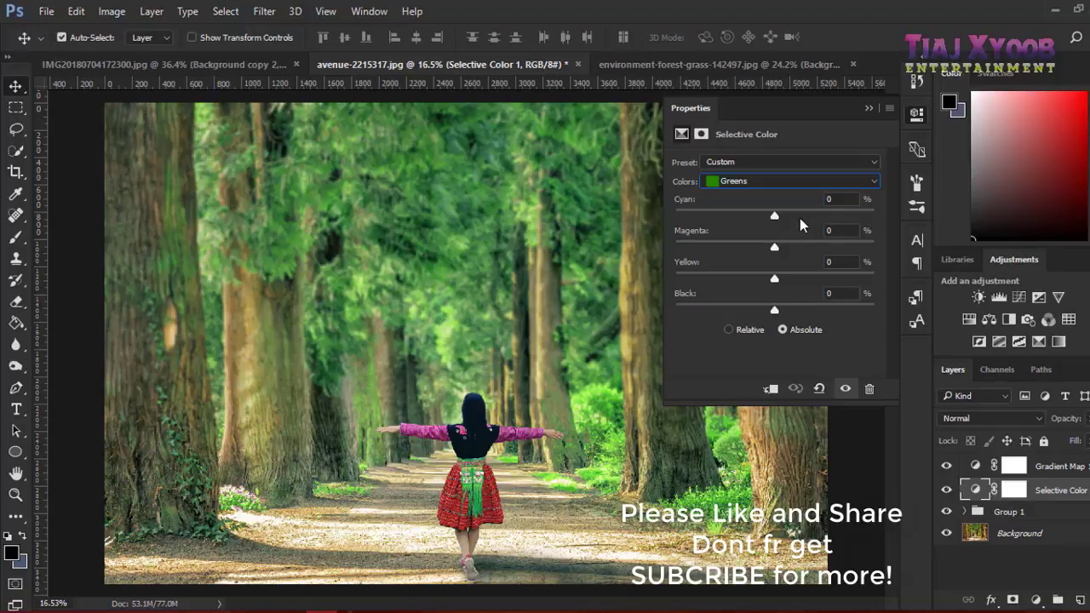
pyautogui.moveTo(774, 216); pyautogui.dragTo(776, 218)
pyautogui.click(832, 201)
pyautogui.write('0')
pyautogui.moveTo(774, 247)
pyautogui.mouseDown()
pyautogui.moveTo(737, 249)
pyautogui.moveTo(812, 257)
pyautogui.moveTo(647, 297)
pyautogui.moveTo(812, 307)
pyautogui.mouseUp()
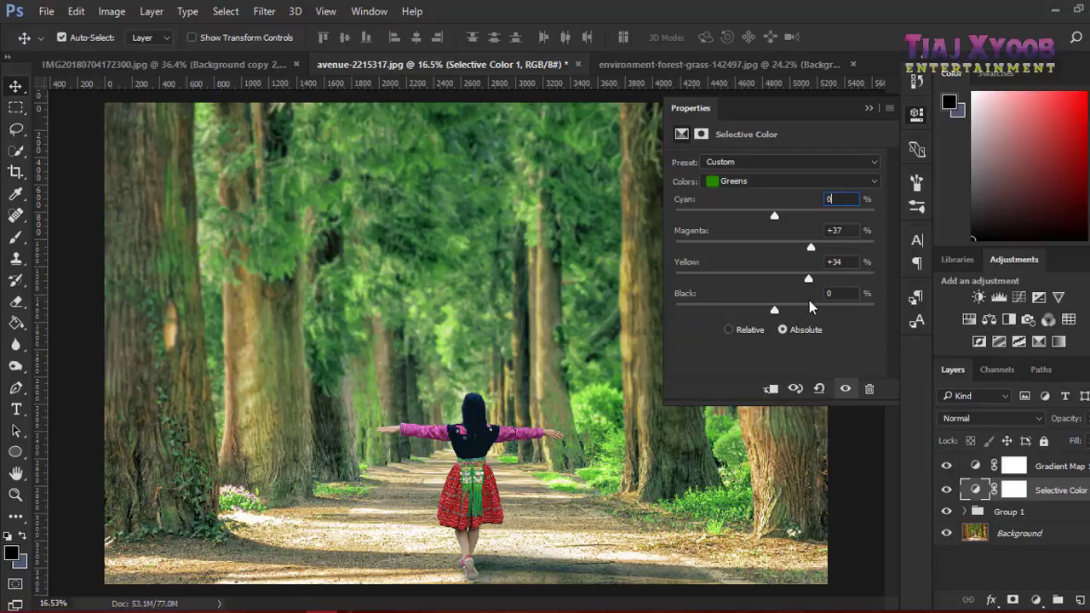
pyautogui.moveTo(808, 249)
pyautogui.mouseDown()
pyautogui.moveTo(762, 255)
pyautogui.moveTo(767, 273)
pyautogui.mouseUp()
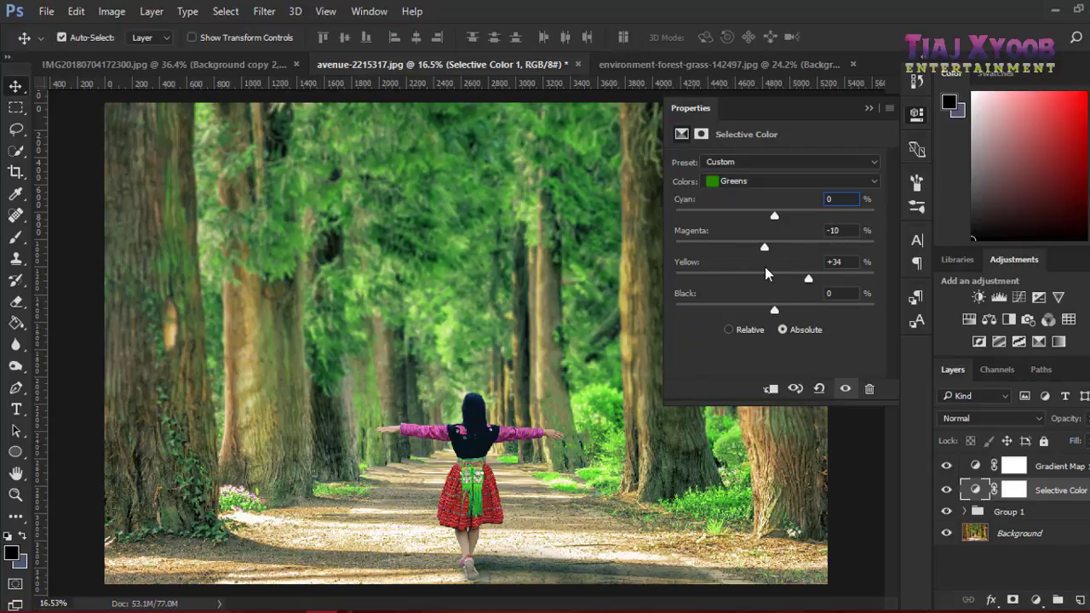
pyautogui.click(783, 162)
pyautogui.click(784, 160)
# - Set the Selective Color Reds to Cyan -26, Magenta +23 and Yellow +14
pyautogui.click(784, 180)
pyautogui.click(737, 197)
pyautogui.moveTo(774, 220); pyautogui.dragTo(749, 220)
pyautogui.moveTo(775, 277); pyautogui.dragTo(788, 279)
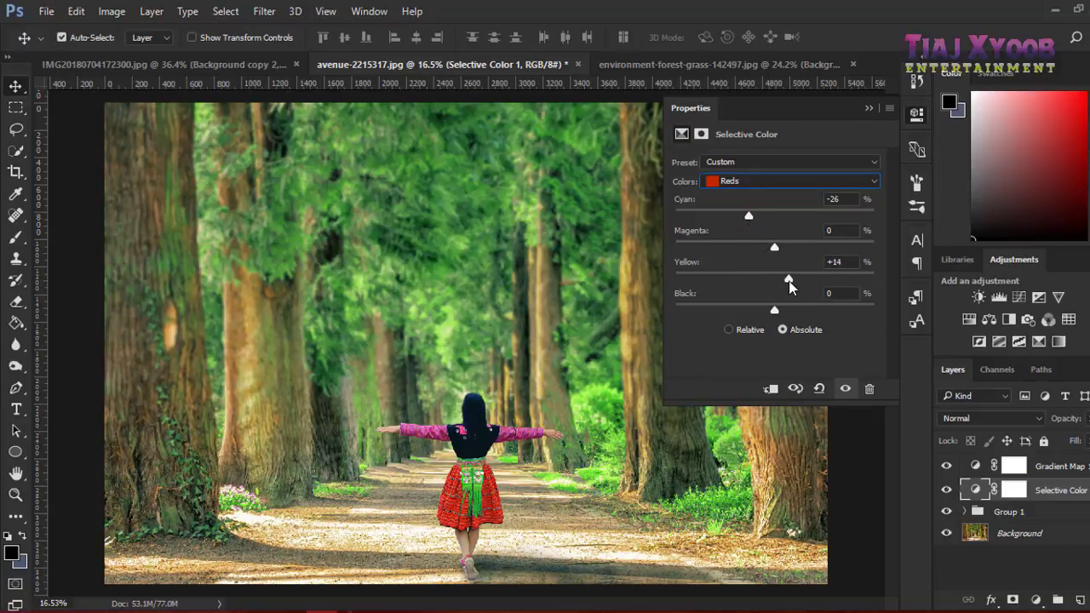
pyautogui.moveTo(778, 251); pyautogui.dragTo(799, 251)
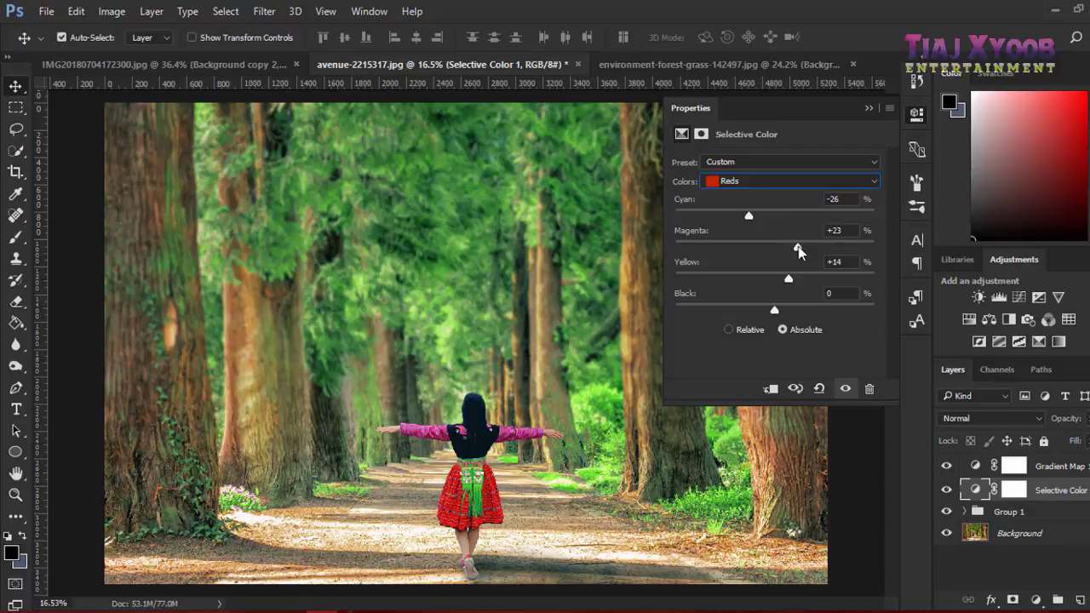
# - Collapse the settings and toggle the Selective Color layer to compare
pyautogui.click(869, 108)
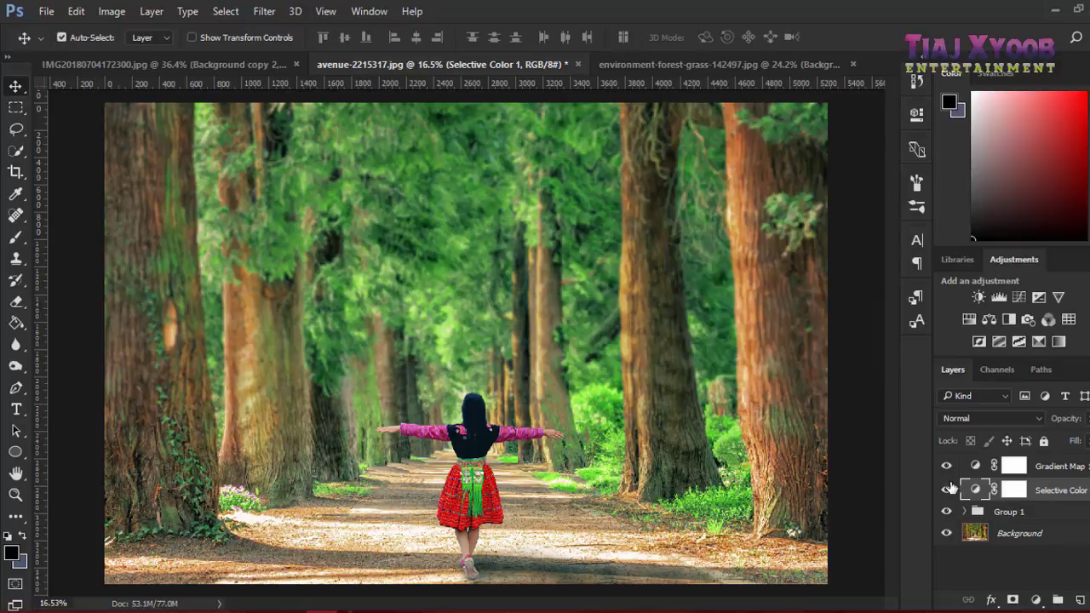
pyautogui.click(945, 490)
pyautogui.click(945, 489)
pyautogui.click(946, 490)
# - Turn Selective Color back on, select the Background layer, and start a text layer on the photo
pyautogui.click(946, 490)
pyautogui.click(945, 490)
pyautogui.click(946, 490)
pyautogui.scroll(-3, 349, 287)
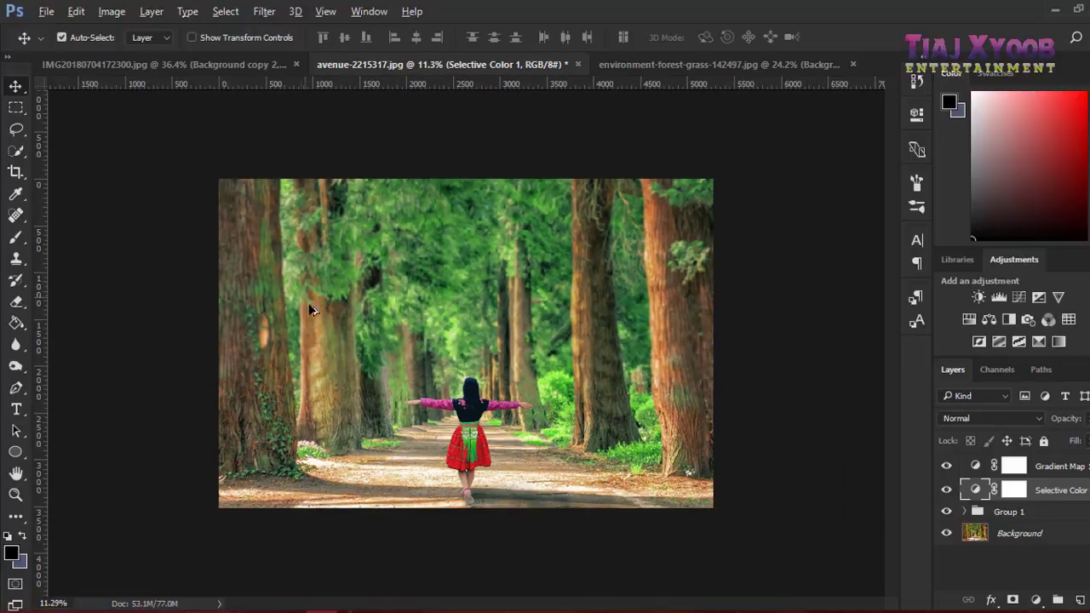
pyautogui.scroll(1, 363, 344)
pyautogui.scroll(1, 439, 362)
pyautogui.scroll(-2, 439, 362)
pyautogui.scroll(4, 443, 341)
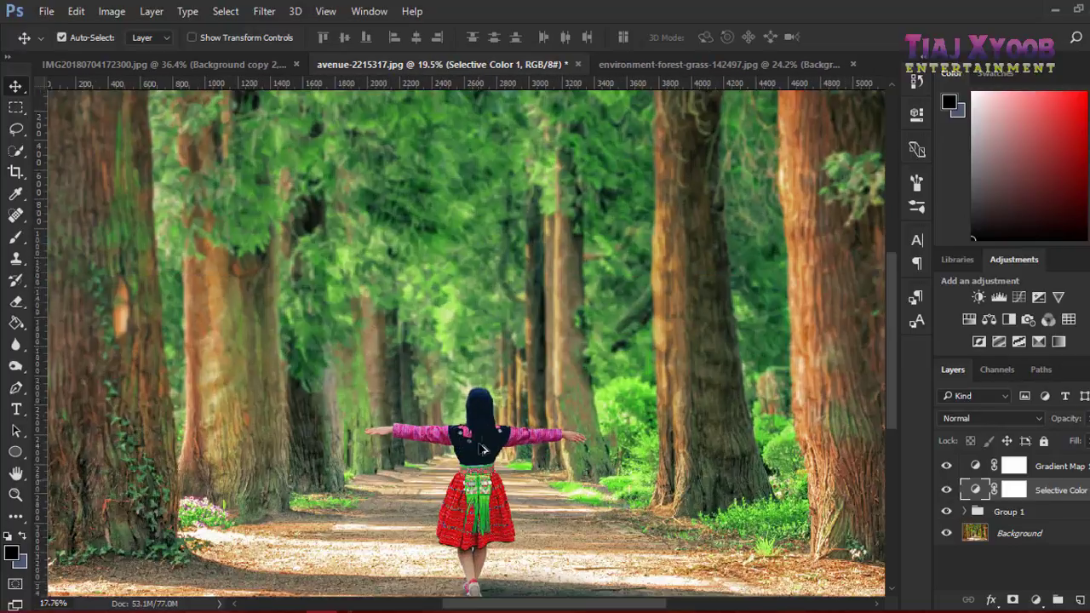
pyautogui.scroll(-2, 459, 300)
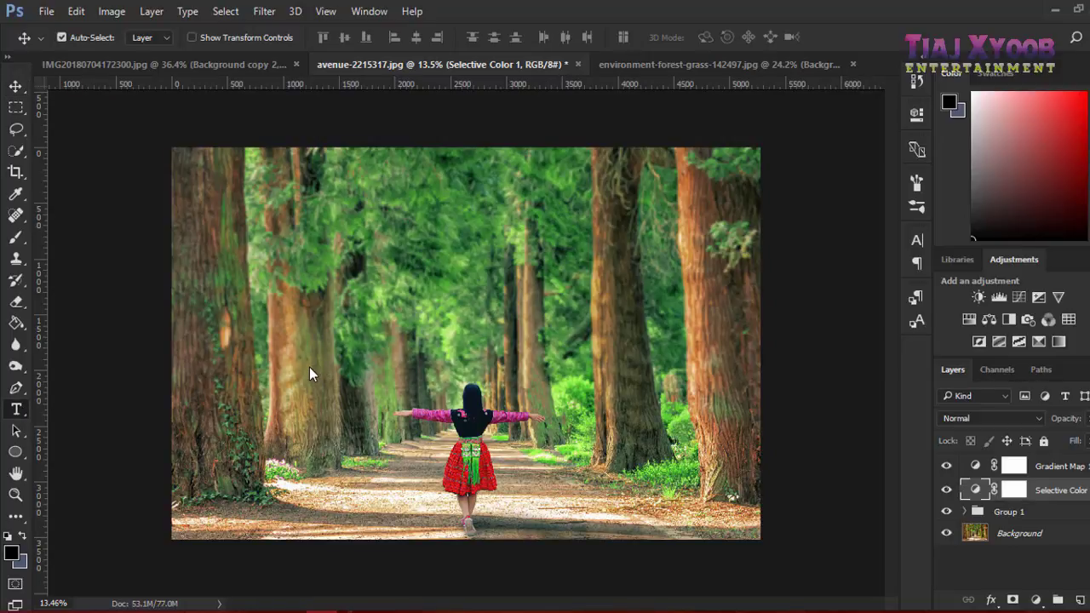
pyautogui.click(1061, 538)
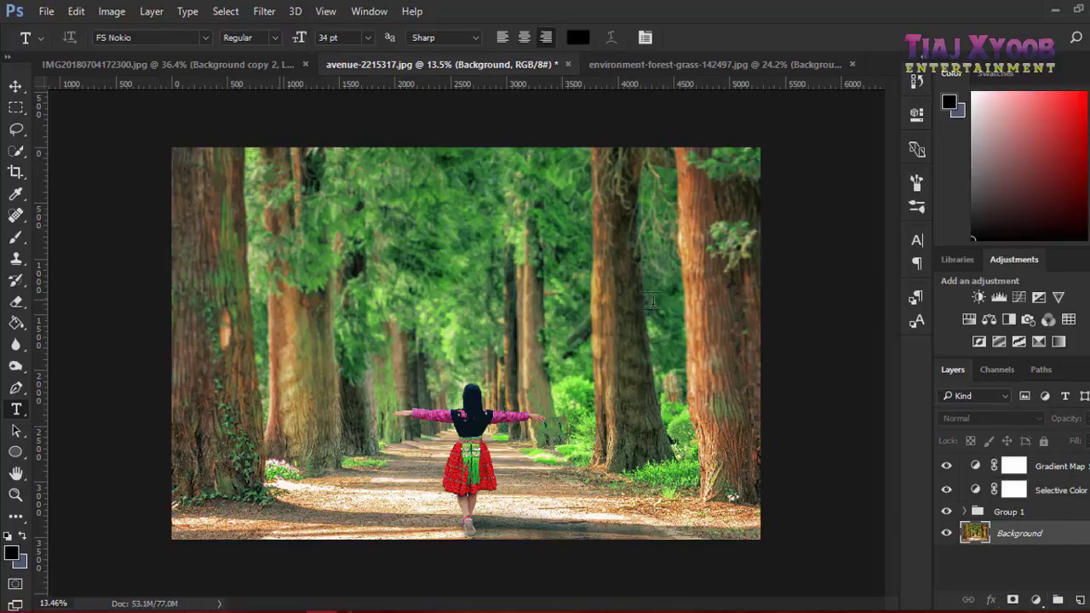
pyautogui.click(278, 298)
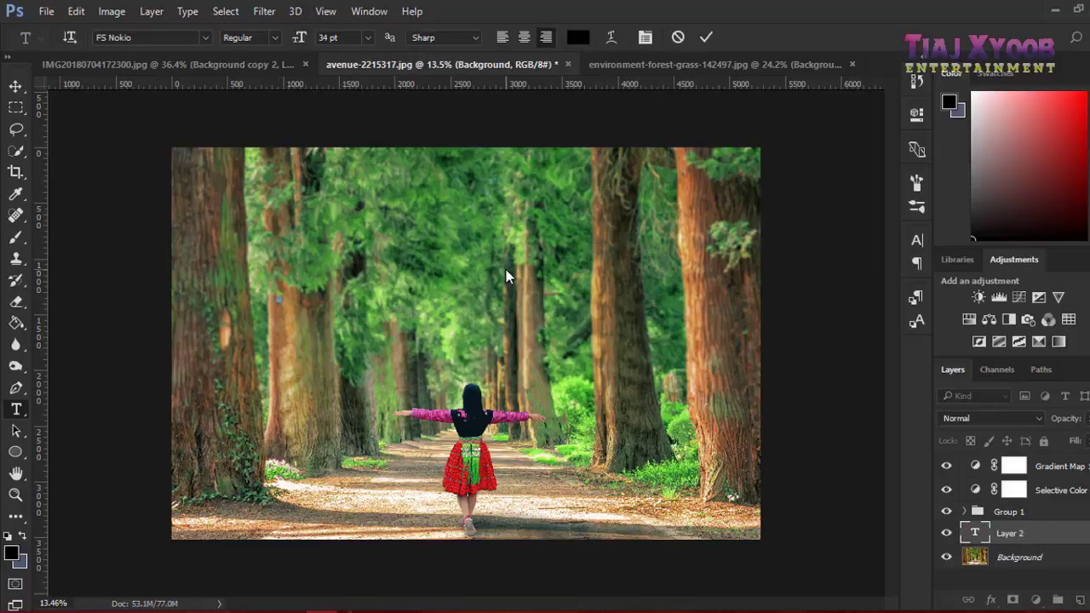
# - Type the caption 'Con đường em đi.....' in the UTM Avo font
pyautogui.click(207, 38)
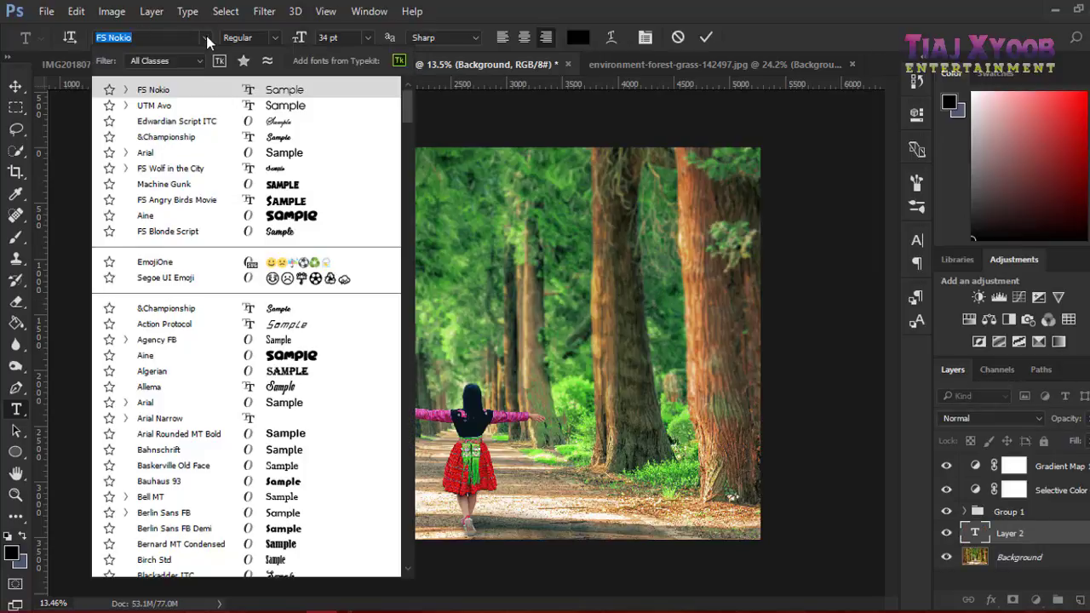
pyautogui.click(207, 105)
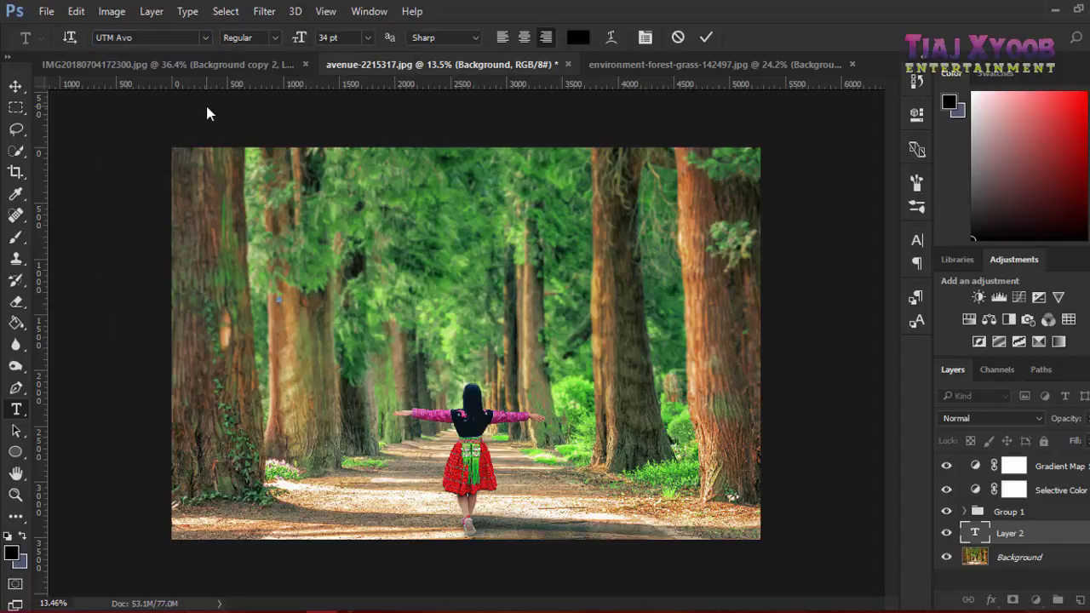
pyautogui.write('Con ')
pyautogui.write('duong')
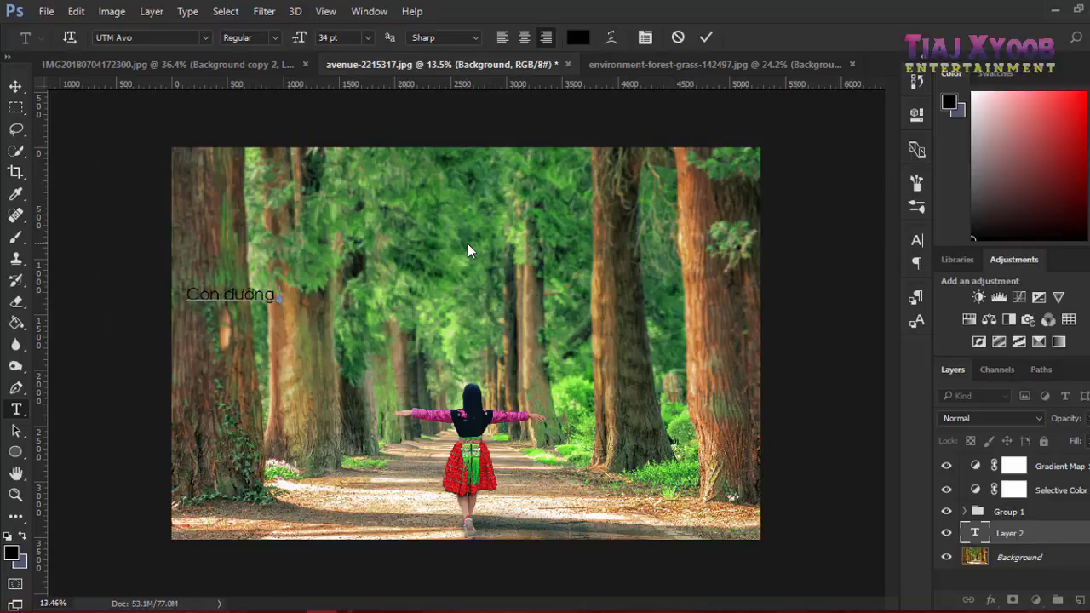
pyautogui.write(' em')
pyautogui.write(' di')
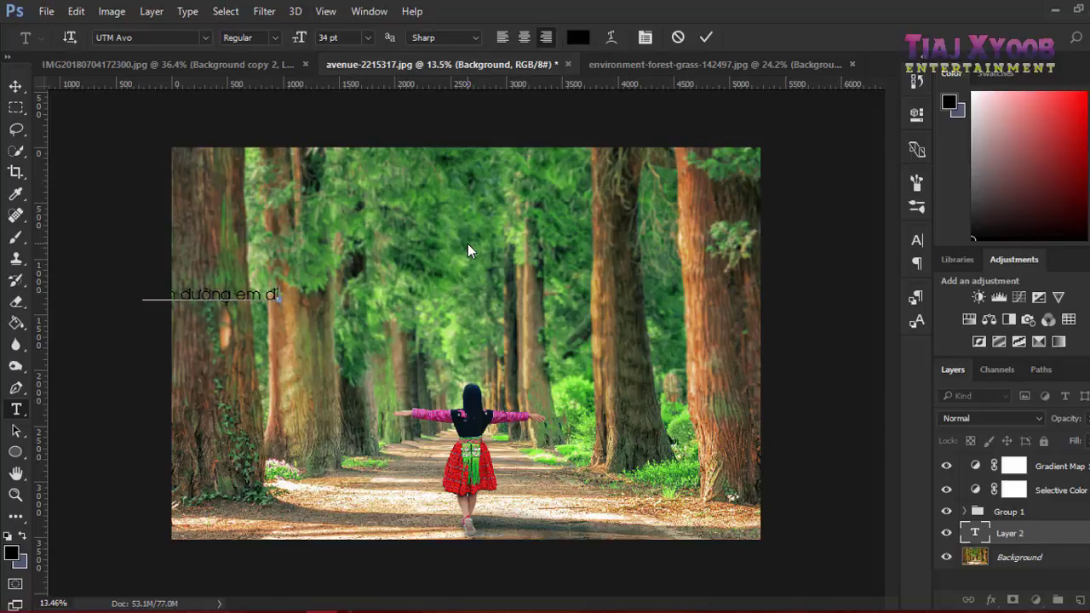
pyautogui.write('....')
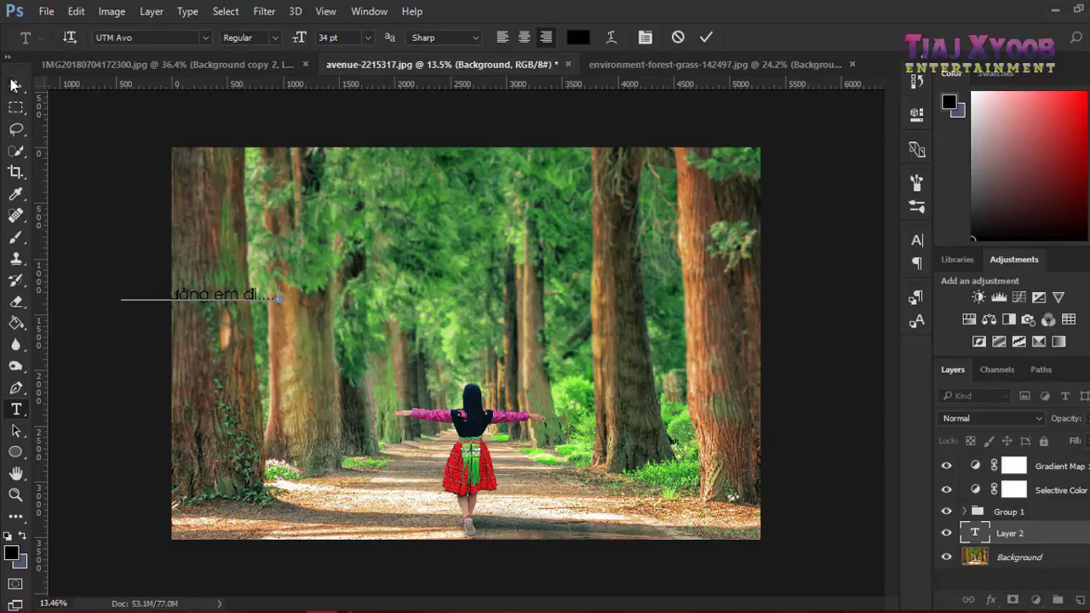
# - Move the caption onto the trees left of centre and bring up its text colour
pyautogui.click(14, 86)
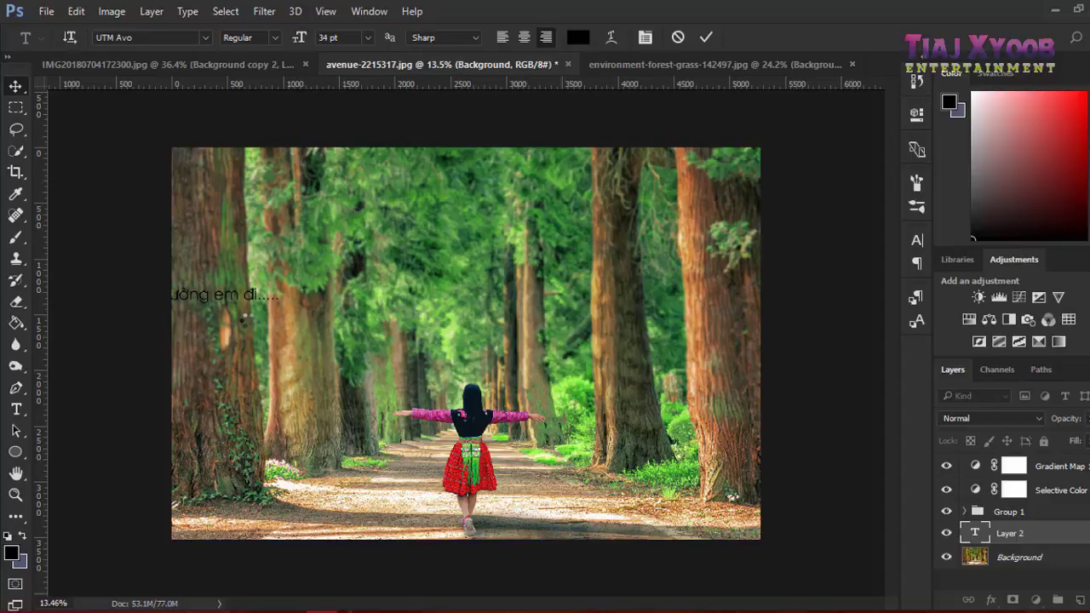
pyautogui.click(13, 86)
pyautogui.moveTo(224, 306)
pyautogui.mouseDown()
pyautogui.moveTo(345, 313)
pyautogui.moveTo(361, 341)
pyautogui.mouseUp()
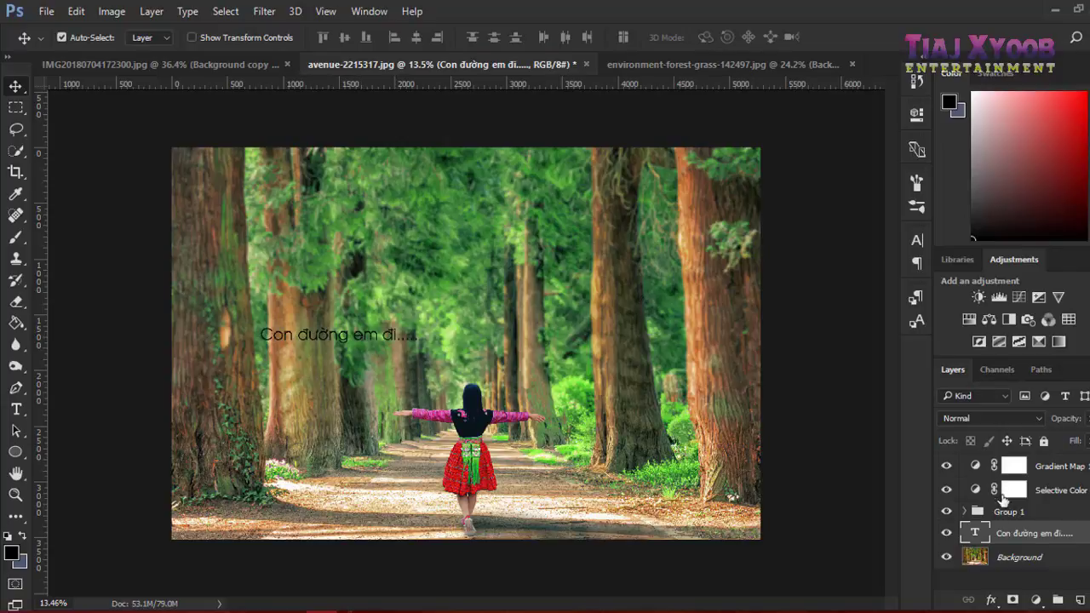
pyautogui.doubleClick(976, 533)
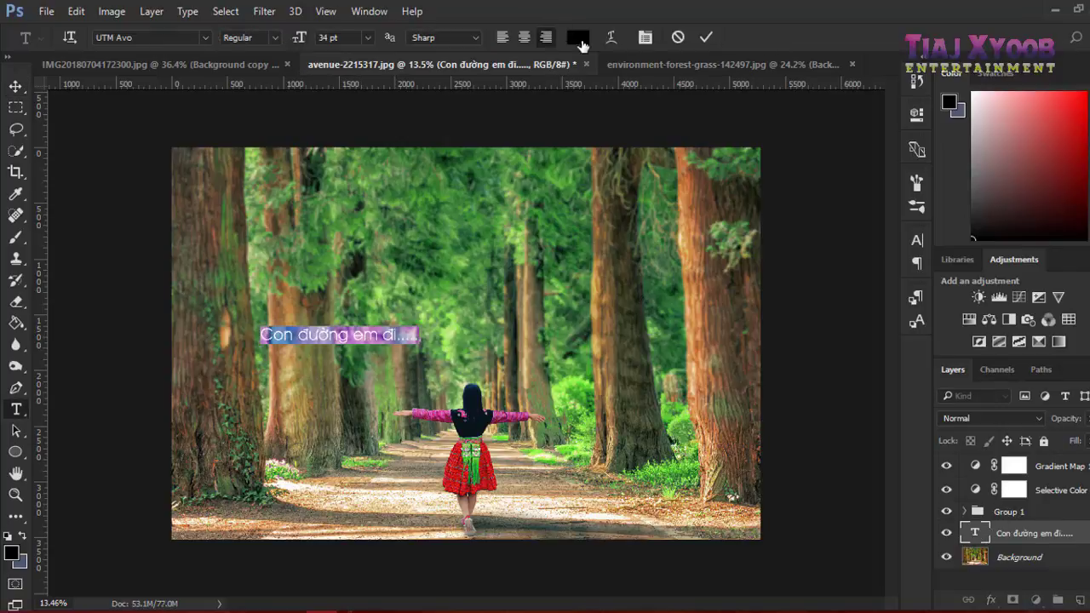
pyautogui.click(580, 40)
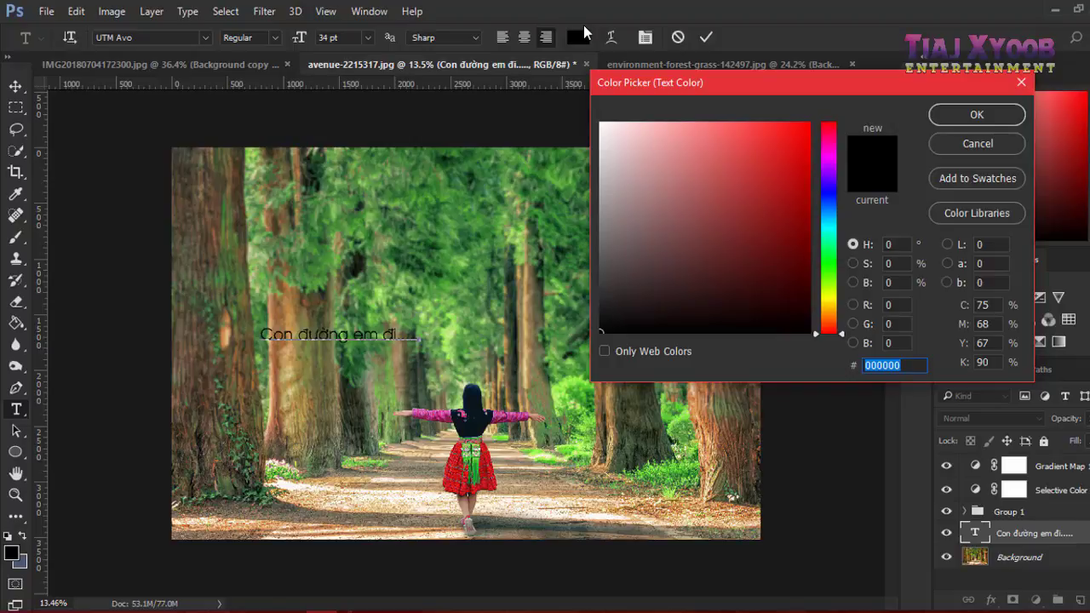
# - Make the caption white (ffffff) and duplicate it just below itself
pyautogui.write('ffffff')
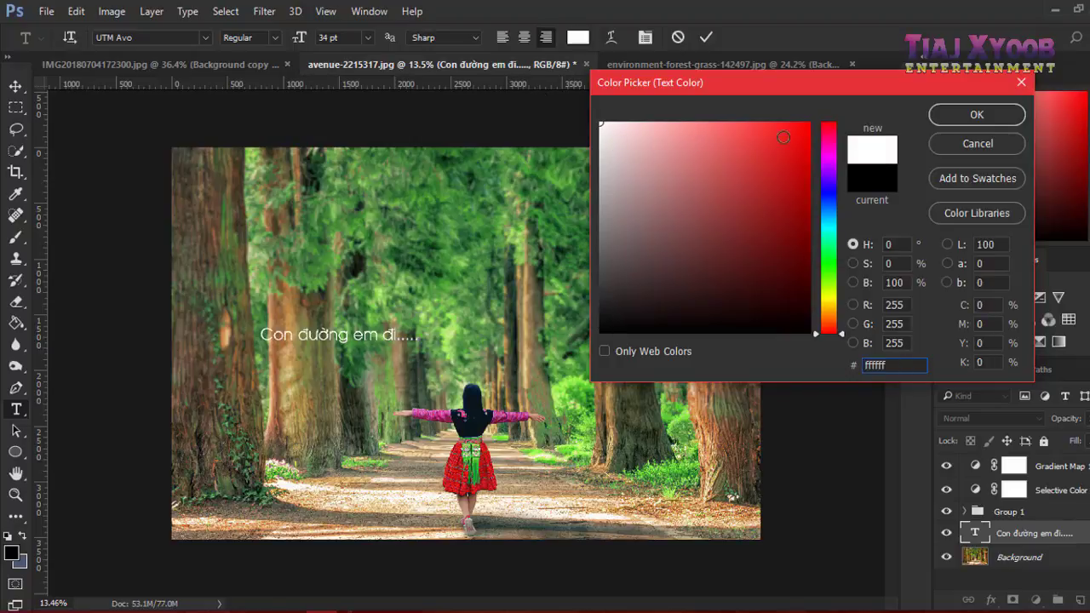
pyautogui.click(977, 114)
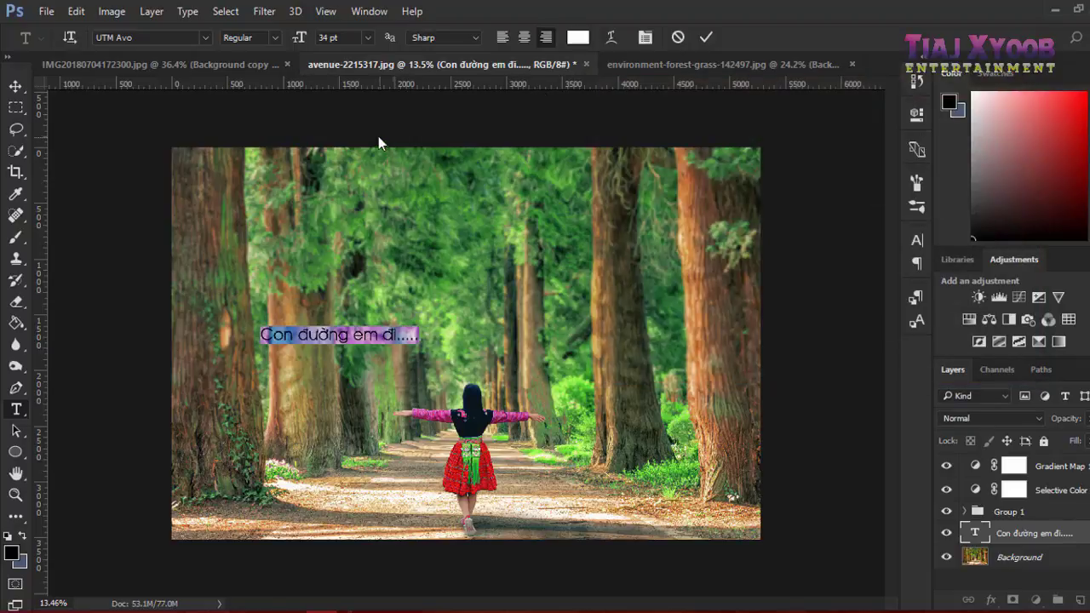
pyautogui.click(14, 88)
pyautogui.moveTo(300, 344); pyautogui.dragTo(305, 365)
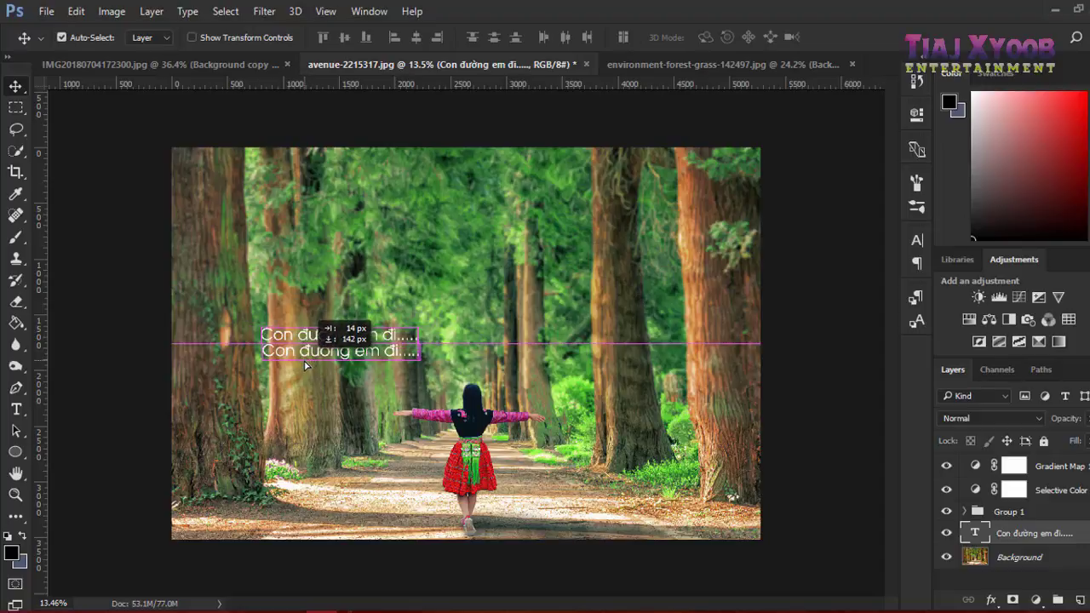
# - Scale the copy to 67%, position it under the original caption, and open its opacity
pyautogui.hotkey('ctrl', 't')
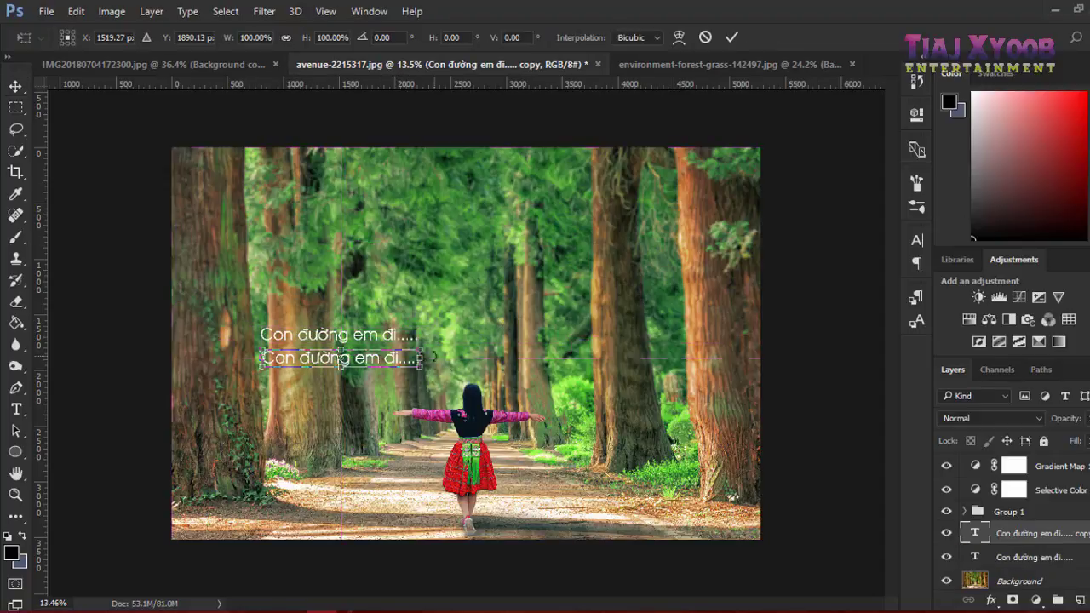
pyautogui.moveTo(426, 345); pyautogui.dragTo(372, 360)
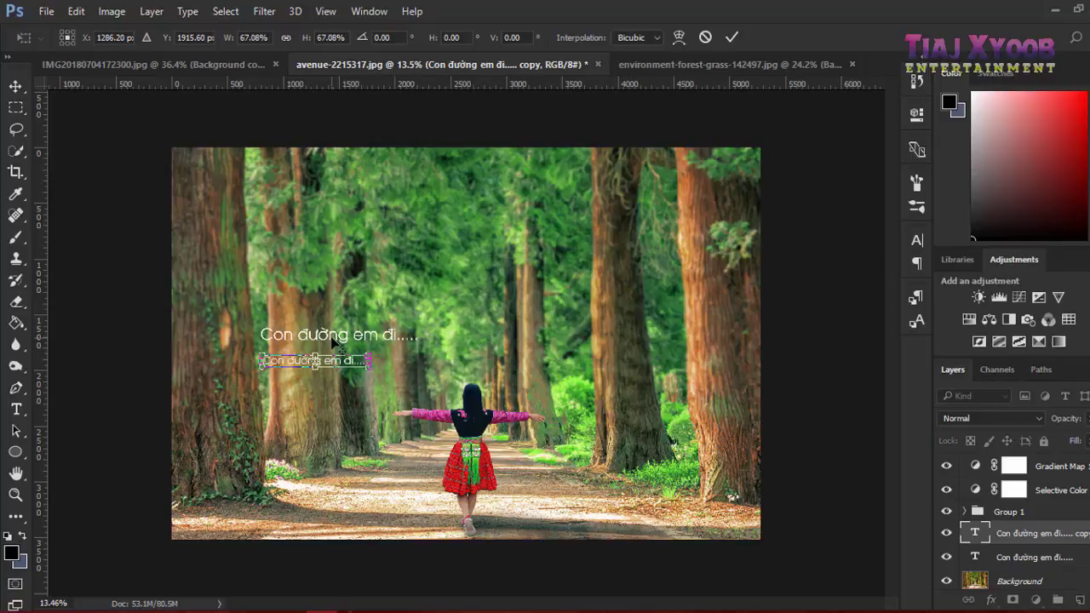
pyautogui.scroll(3, 373, 360)
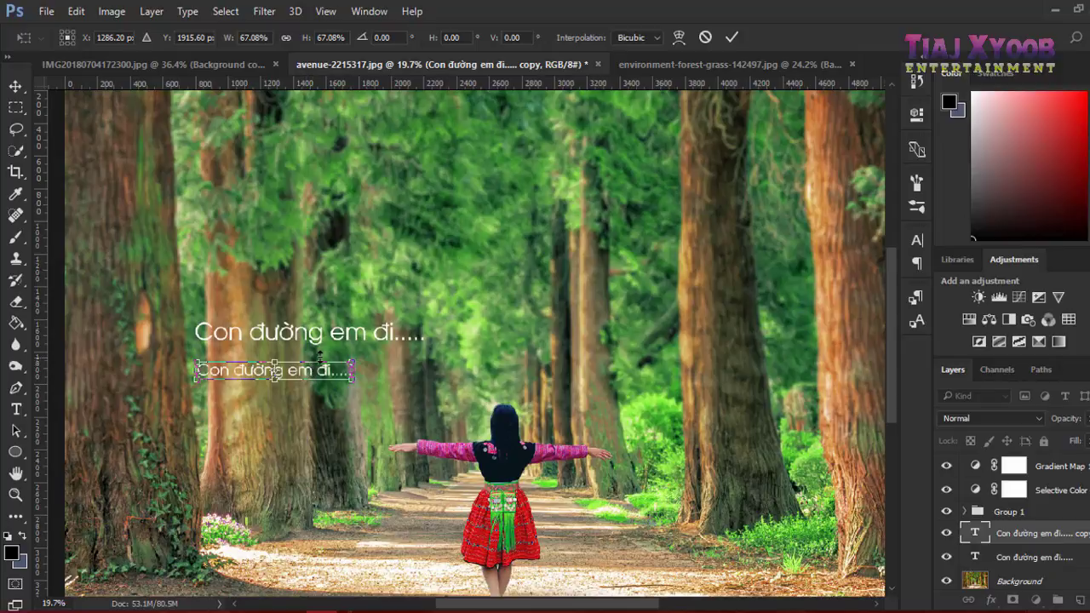
pyautogui.moveTo(312, 377)
pyautogui.mouseDown()
pyautogui.moveTo(385, 358)
pyautogui.moveTo(319, 362)
pyautogui.mouseUp()
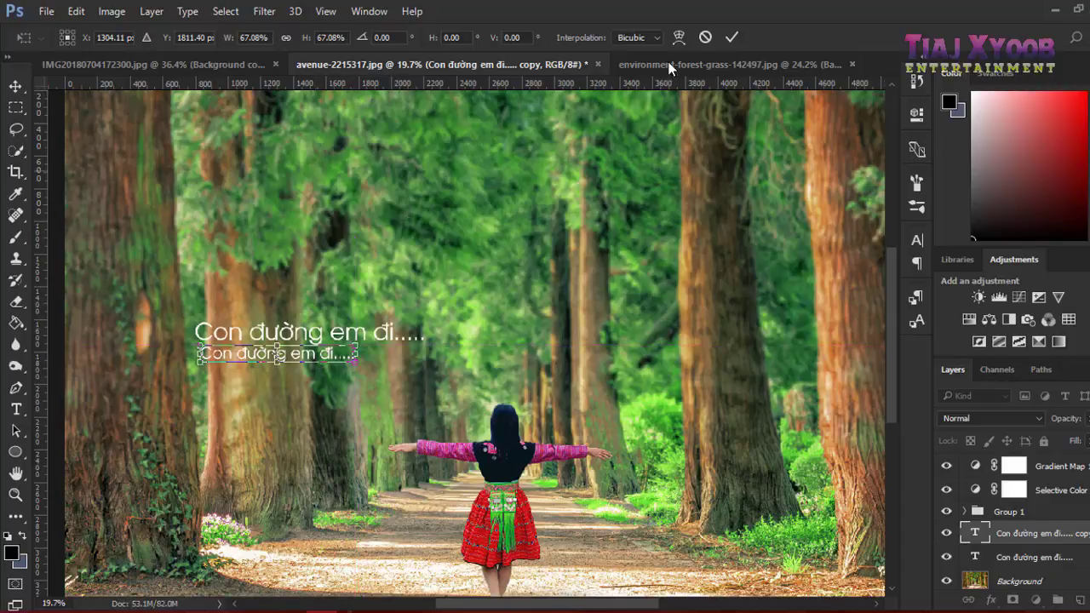
pyautogui.click(731, 36)
pyautogui.scroll(-3, 474, 287)
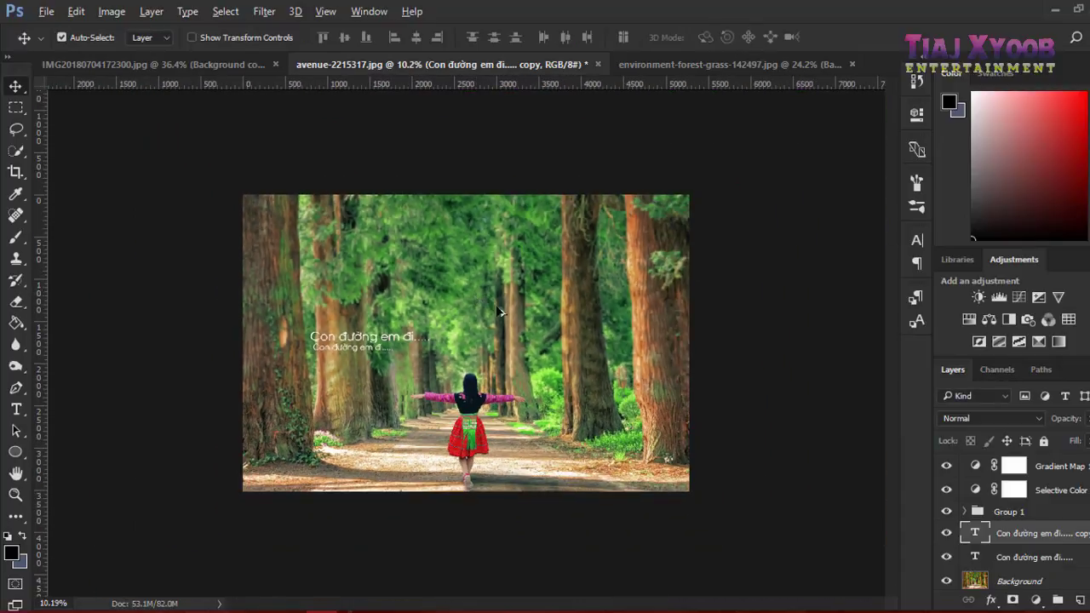
pyautogui.scroll(1, 311, 363)
pyautogui.scroll(2, 311, 363)
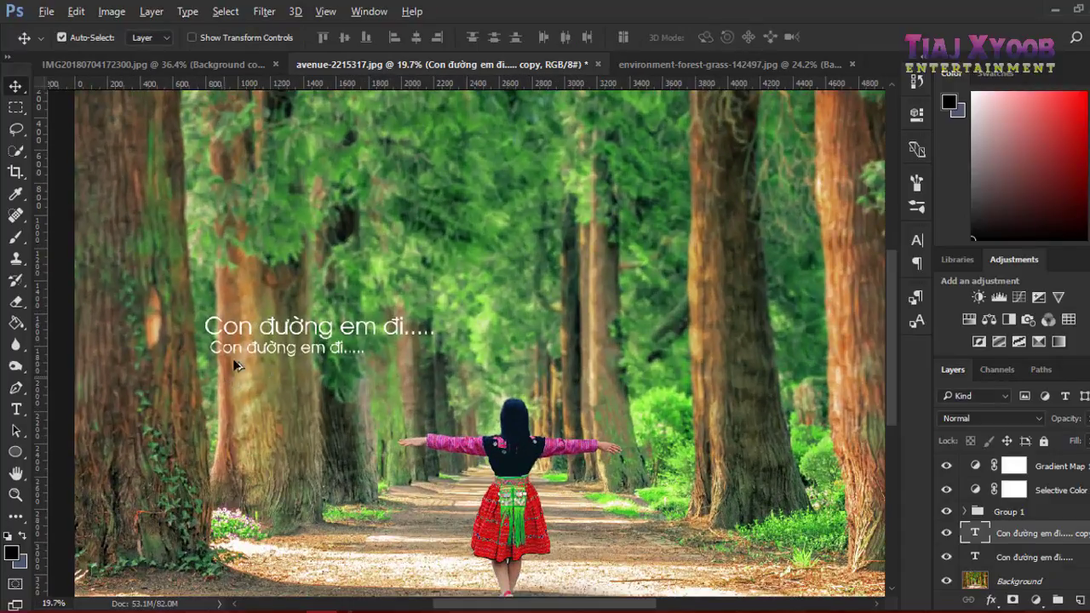
pyautogui.click(1089, 418)
# - Lower the caption copy's opacity so it looks faint
pyautogui.moveTo(1062, 445); pyautogui.dragTo(1065, 443)
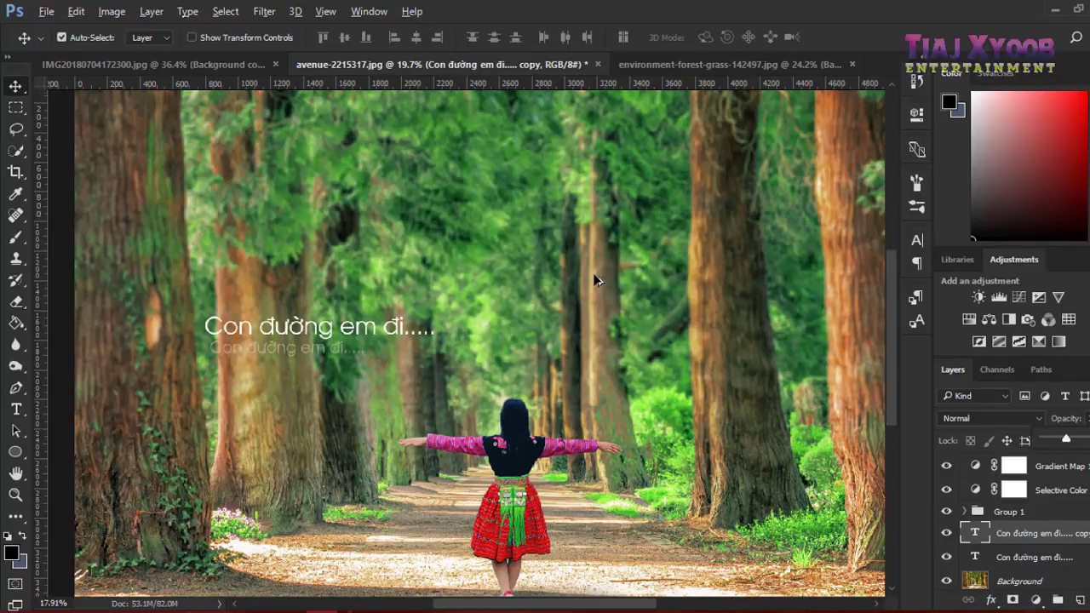
pyautogui.scroll(-2, 596, 285)
pyautogui.scroll(1, 464, 303)
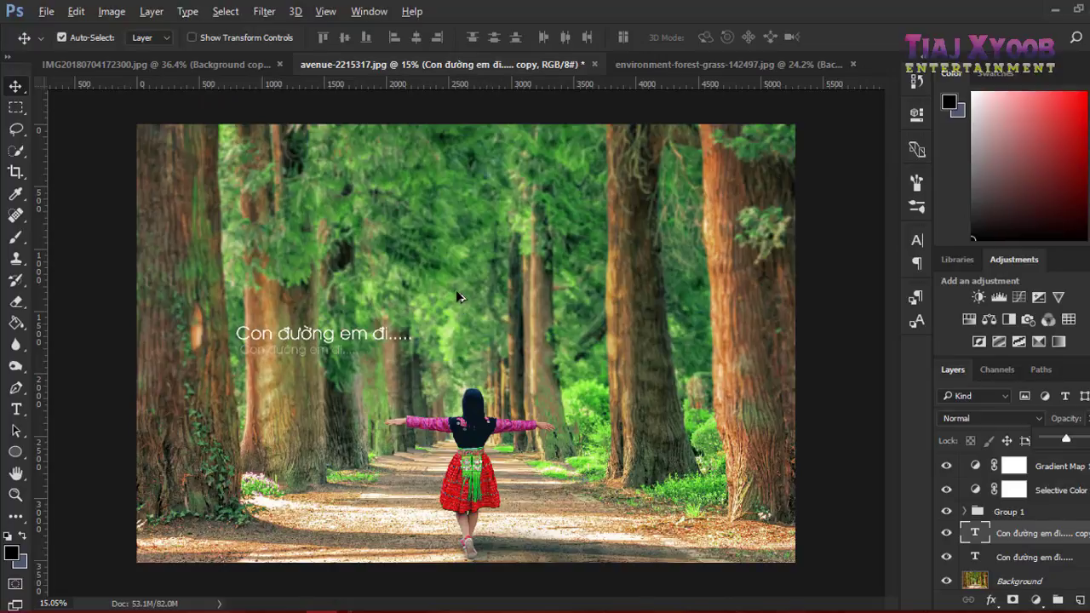
pyautogui.scroll(-1, 455, 298)
pyautogui.scroll(-1, 525, 359)
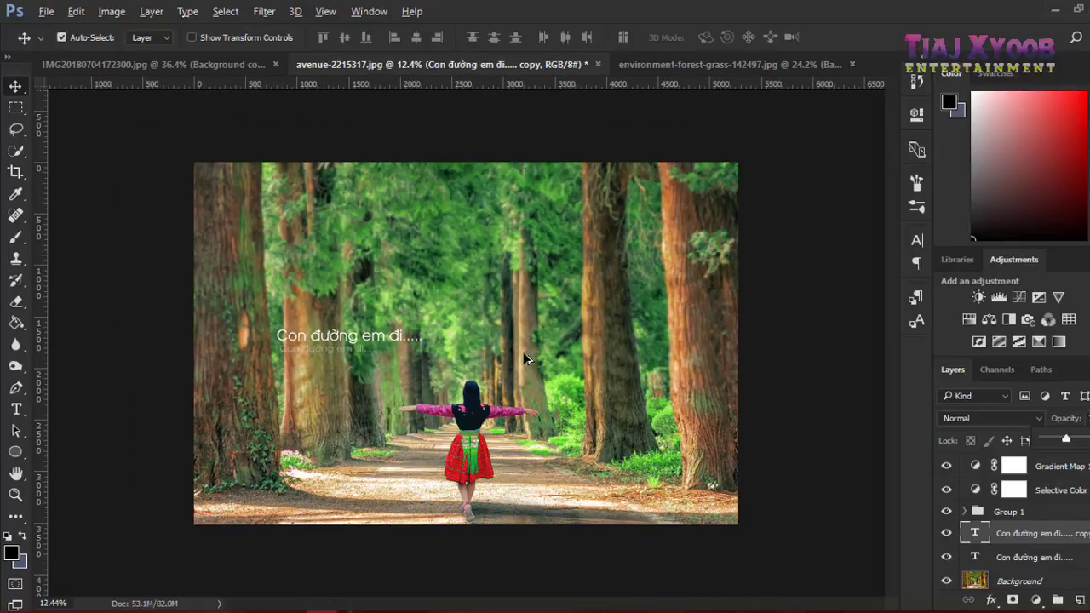
pyautogui.scroll(-1, 526, 358)
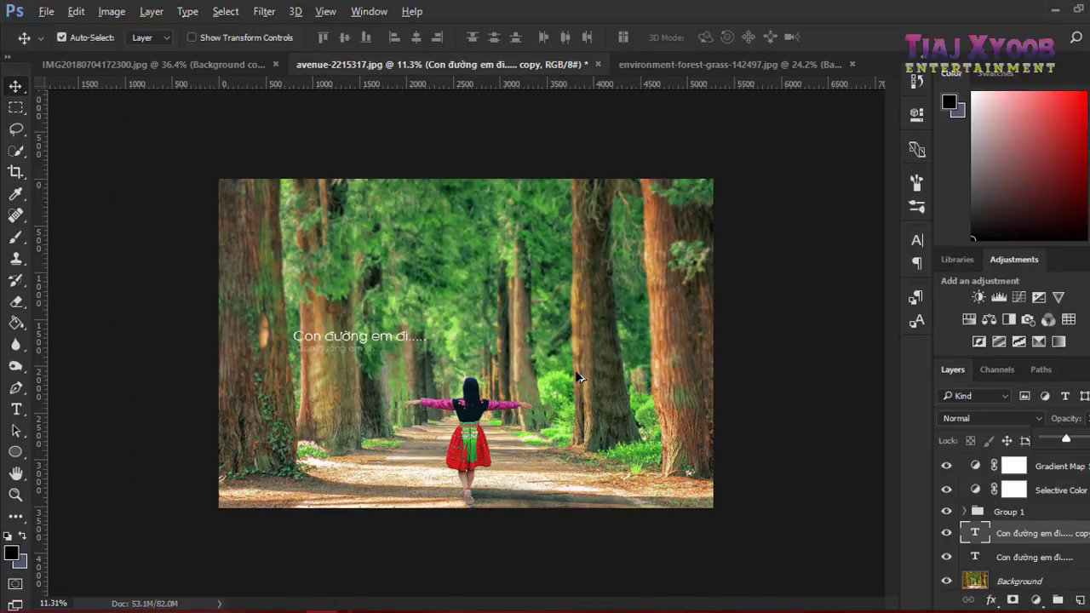
pyautogui.scroll(-1, 578, 376)
pyautogui.scroll(2, 526, 378)
pyautogui.scroll(2, 540, 406)
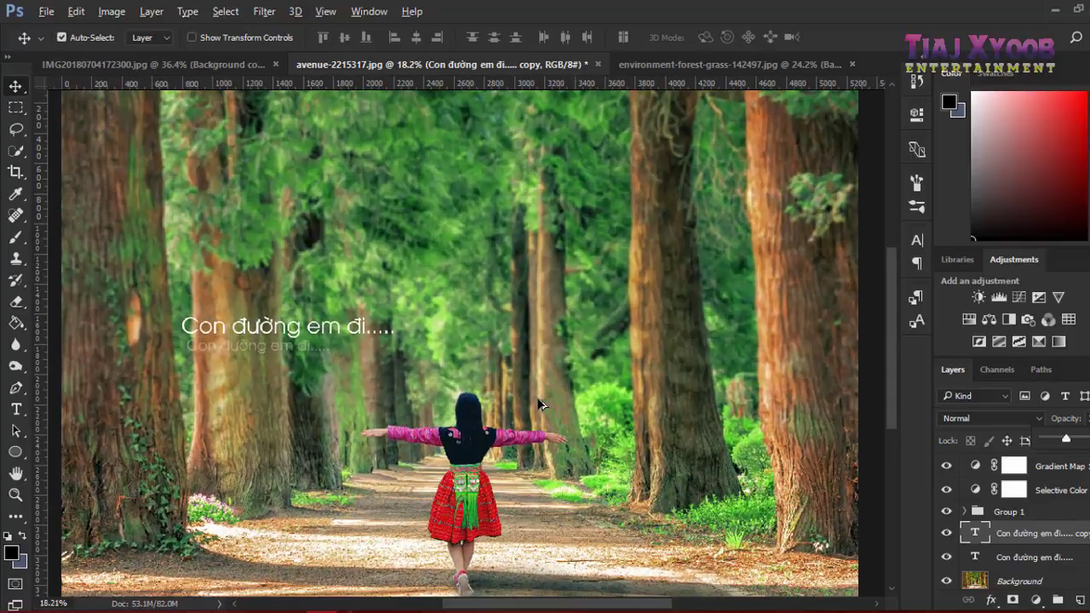
pyautogui.scroll(-1, 540, 405)
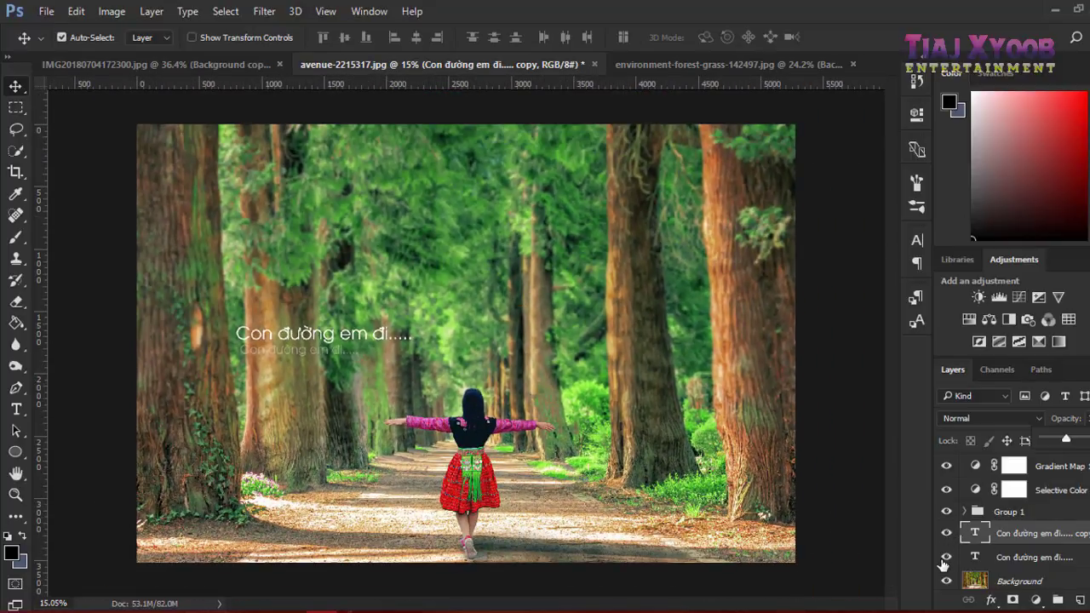
# - Make the original caption layer active
pyautogui.click(979, 560)
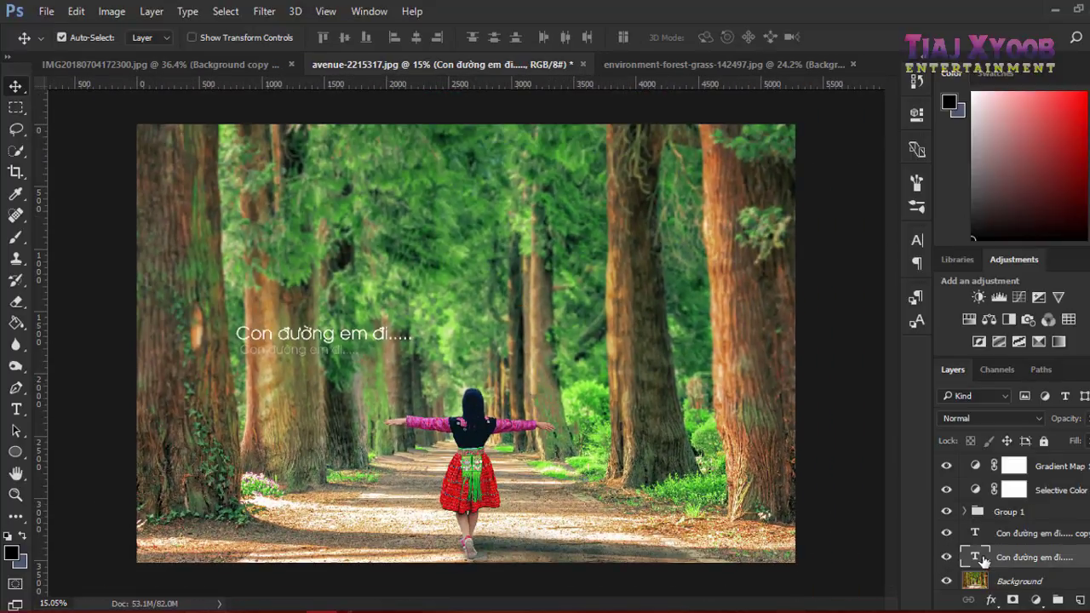
pyautogui.scroll(-2, 436, 375)
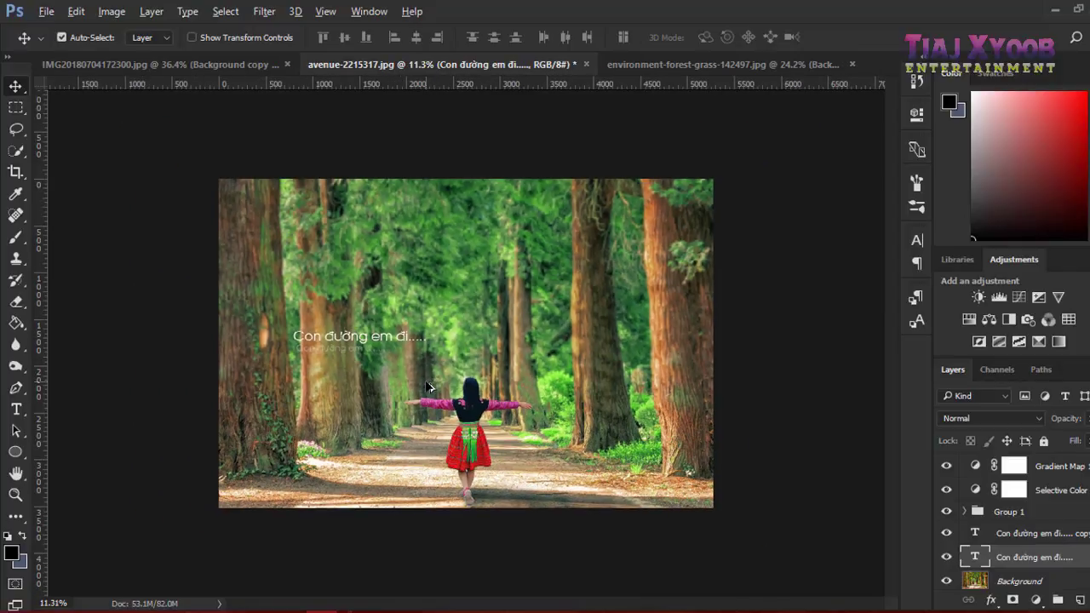
pyautogui.scroll(3, 421, 387)
pyautogui.scroll(-4, 421, 387)
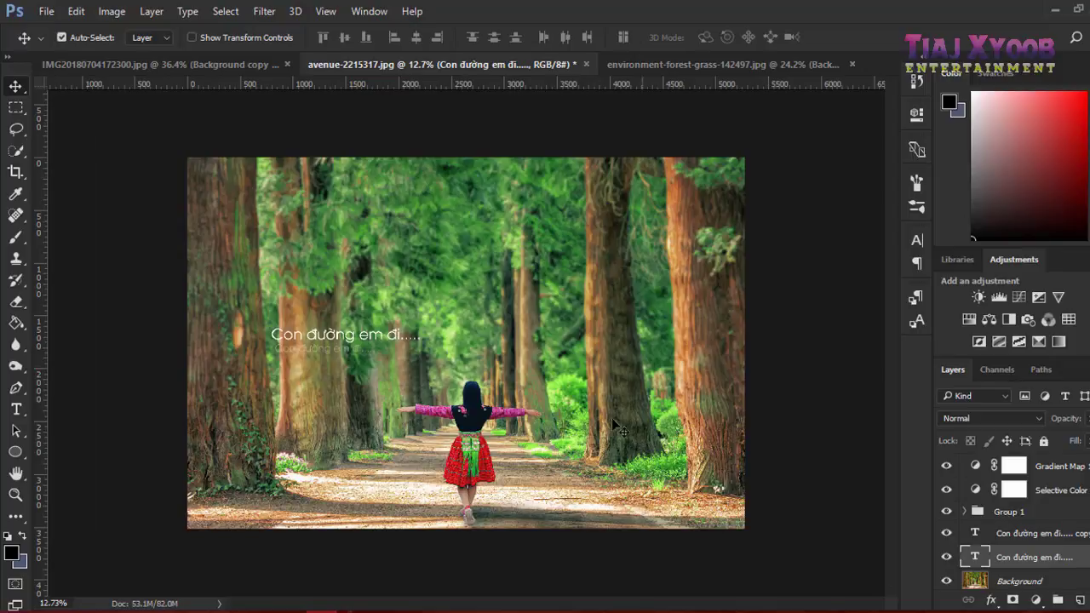
# - Add a new text layer reading '#kavpictures' on the photo
pyautogui.click(15, 409)
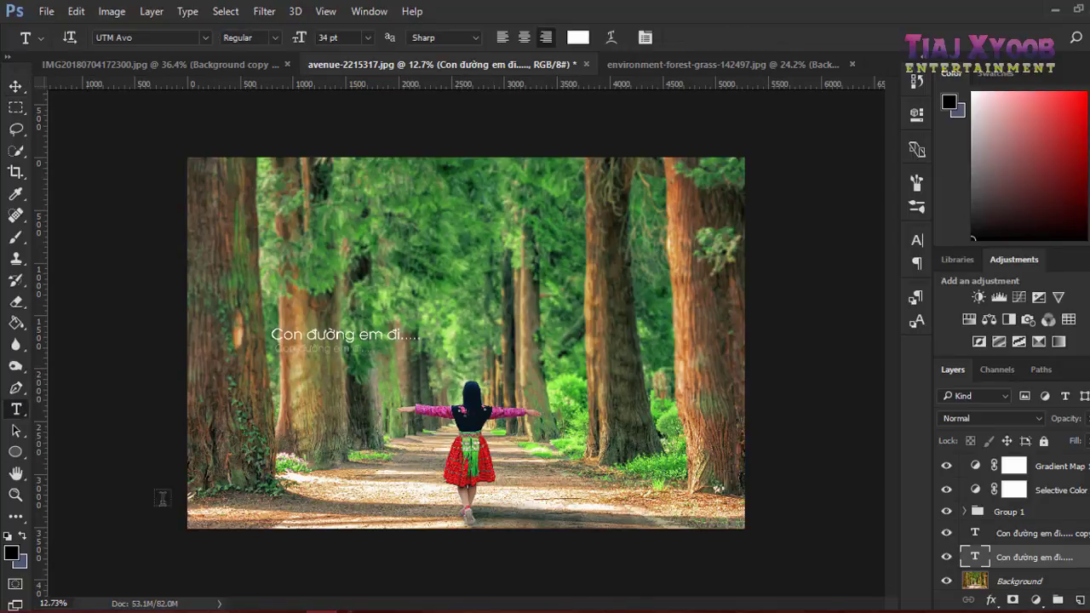
pyautogui.click(575, 484)
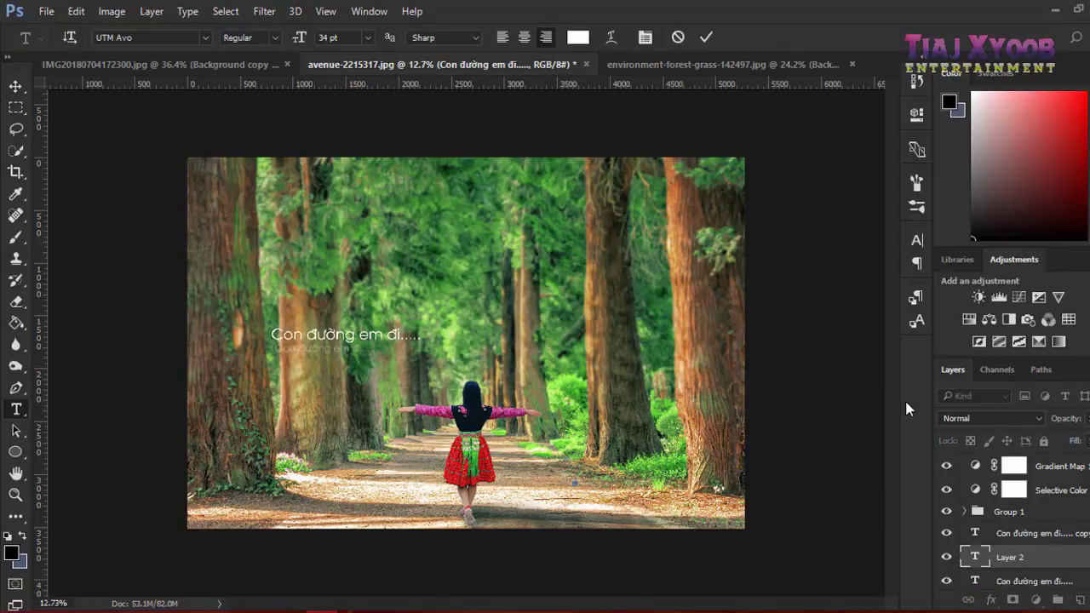
pyautogui.write('KA')
pyautogui.write('V')
pyautogui.press('BackSpace')
pyautogui.press('BackSpace')
pyautogui.write('kav')
pyautogui.write('p')
pyautogui.write('ictures')
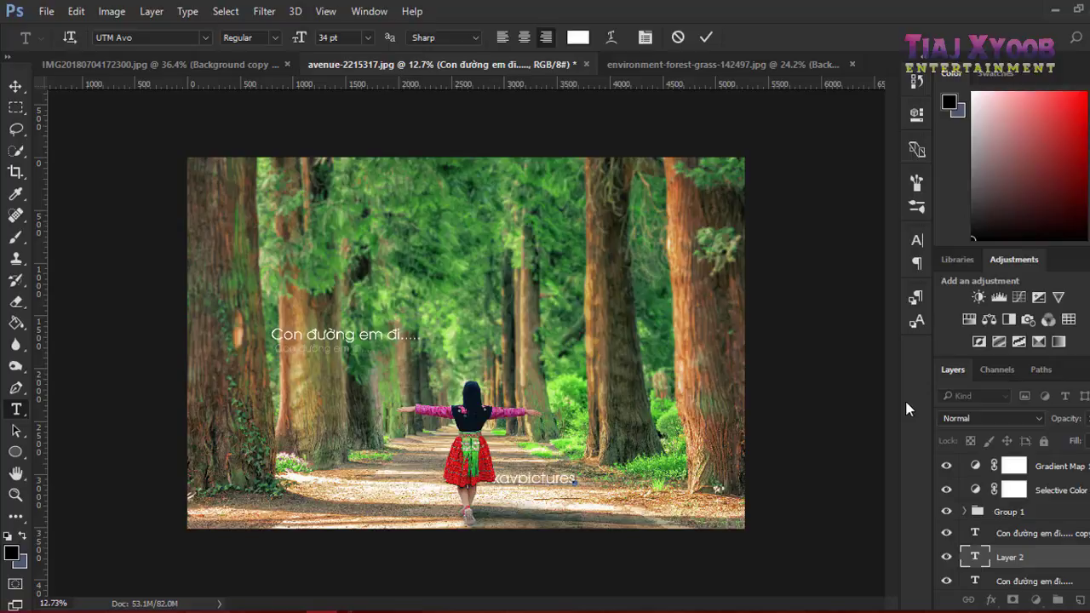
pyautogui.click(16, 86)
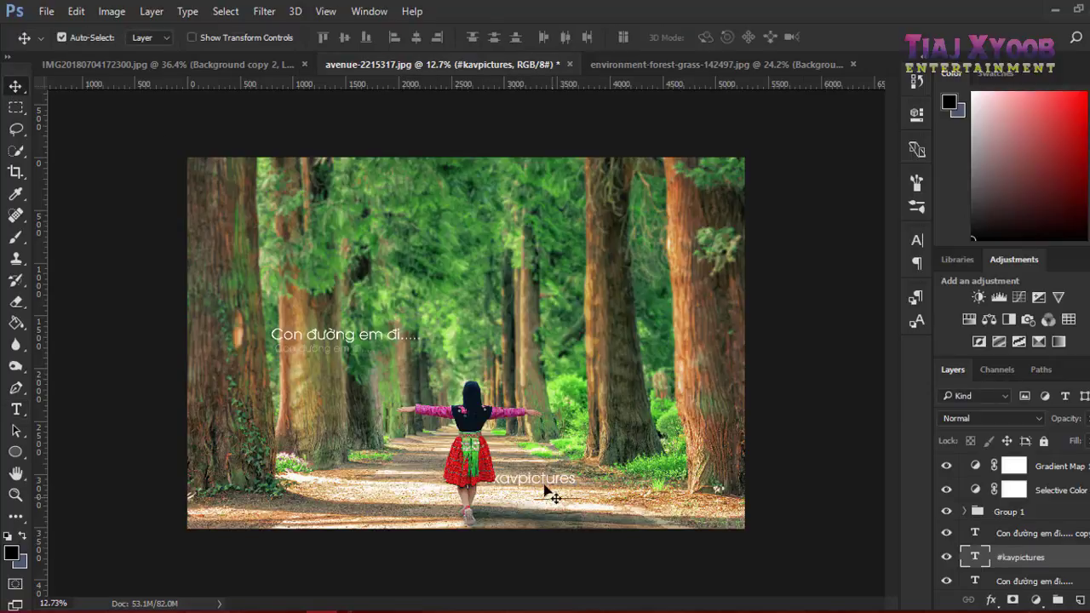
# - Move the hashtag to the top-right corner and lower its opacity
pyautogui.moveTo(545, 485)
pyautogui.mouseDown()
pyautogui.moveTo(590, 485)
pyautogui.moveTo(699, 518)
pyautogui.moveTo(667, 255)
pyautogui.moveTo(690, 191)
pyautogui.mouseUp()
pyautogui.hotkey('ctrl', '-')
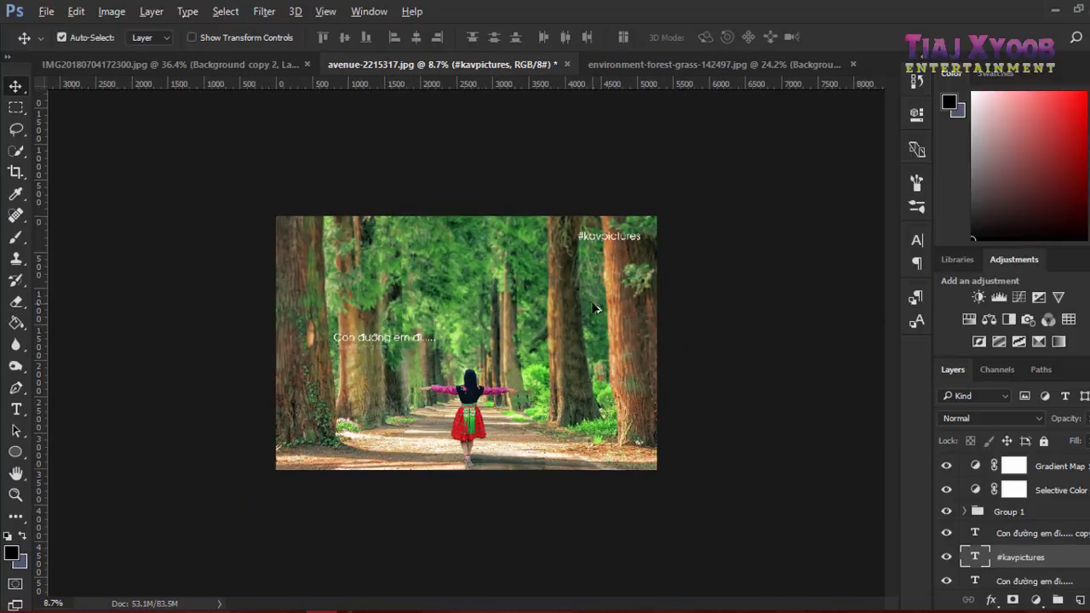
pyautogui.hotkey('ctrl', '+')
pyautogui.hotkey('ctrl', '+')
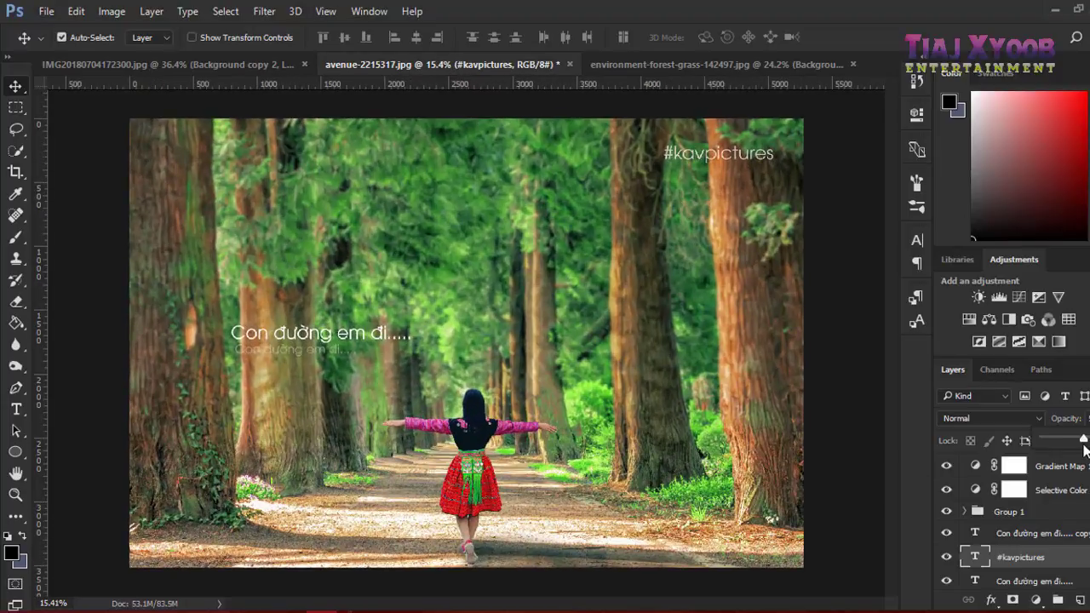
pyautogui.click(19, 87)
pyautogui.scroll(-3, 422, 307)
pyautogui.scroll(-2, 422, 307)
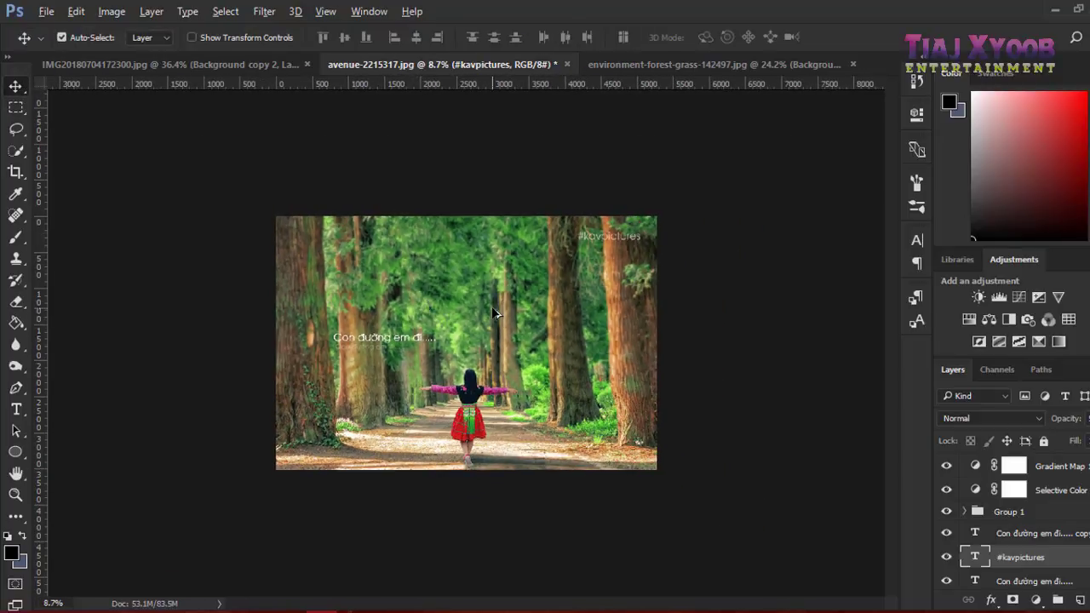
pyautogui.scroll(3, 494, 305)
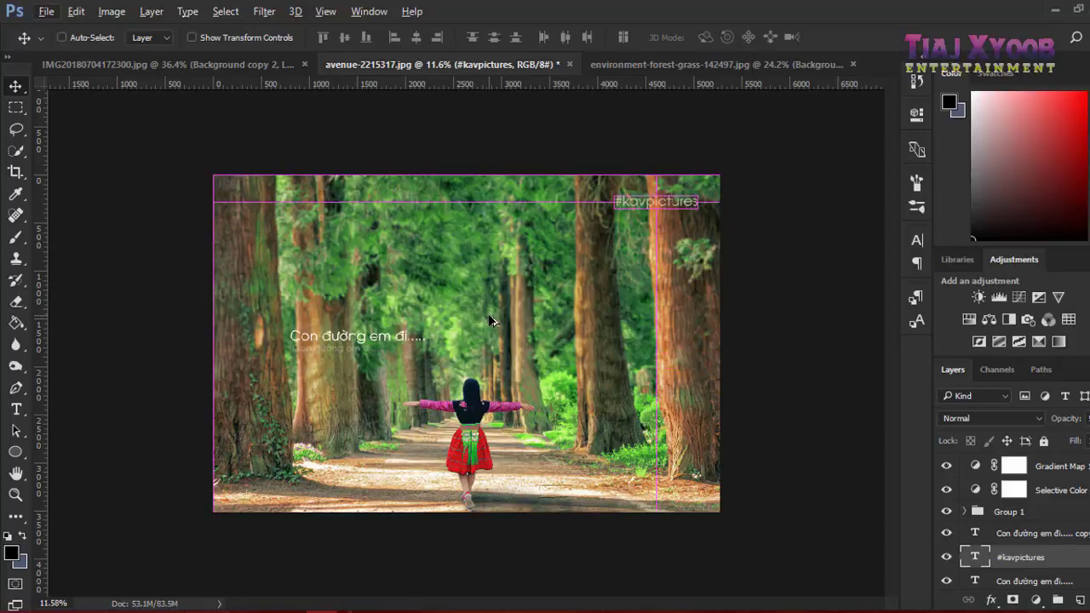
# - Save the document as the Photoshop file 'chav 3'
pyautogui.hotkey('ctrl', 'shift', 's')
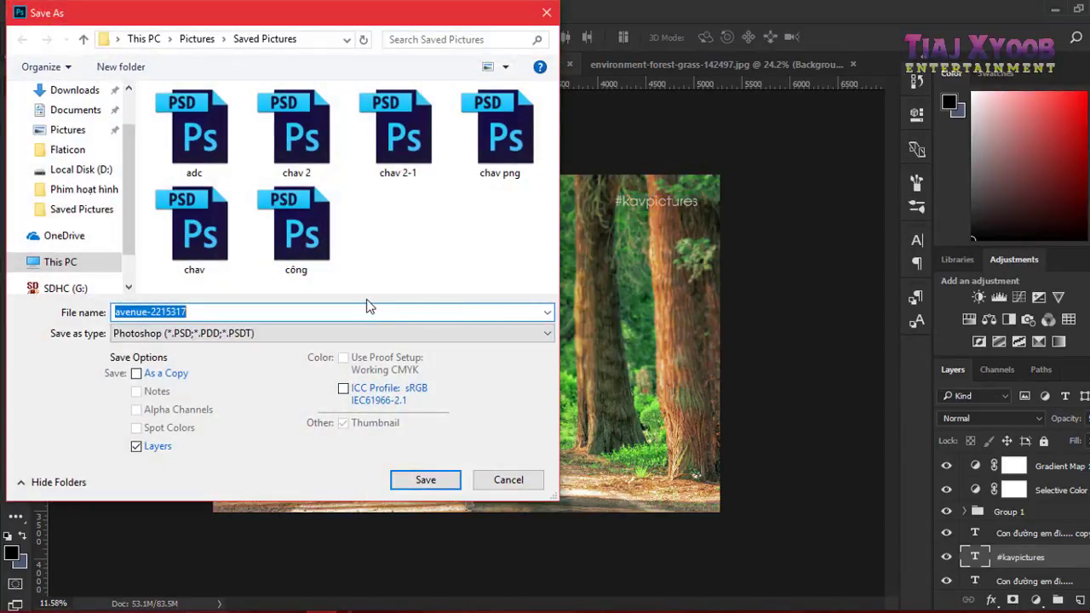
pyautogui.write('chav 3')
pyautogui.press('Return')
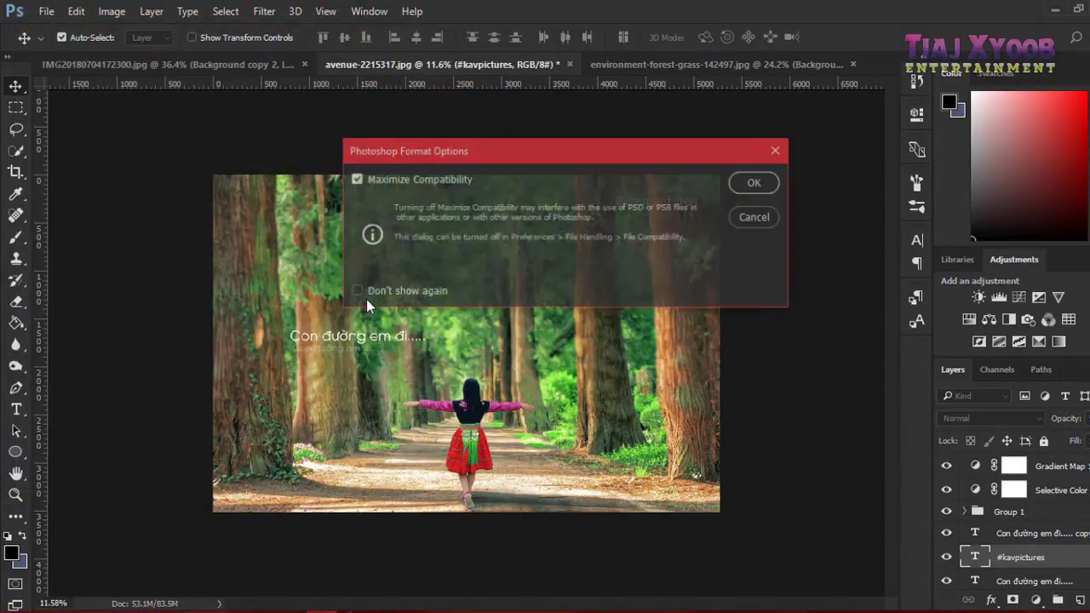
pyautogui.click(754, 186)
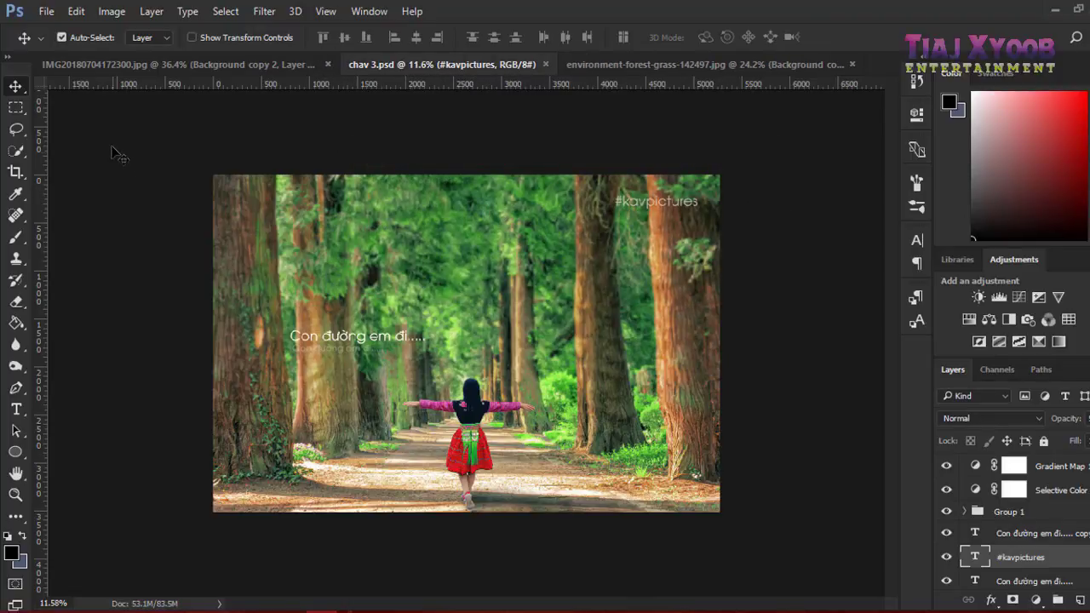
pyautogui.hotkey('ctrl', '+')
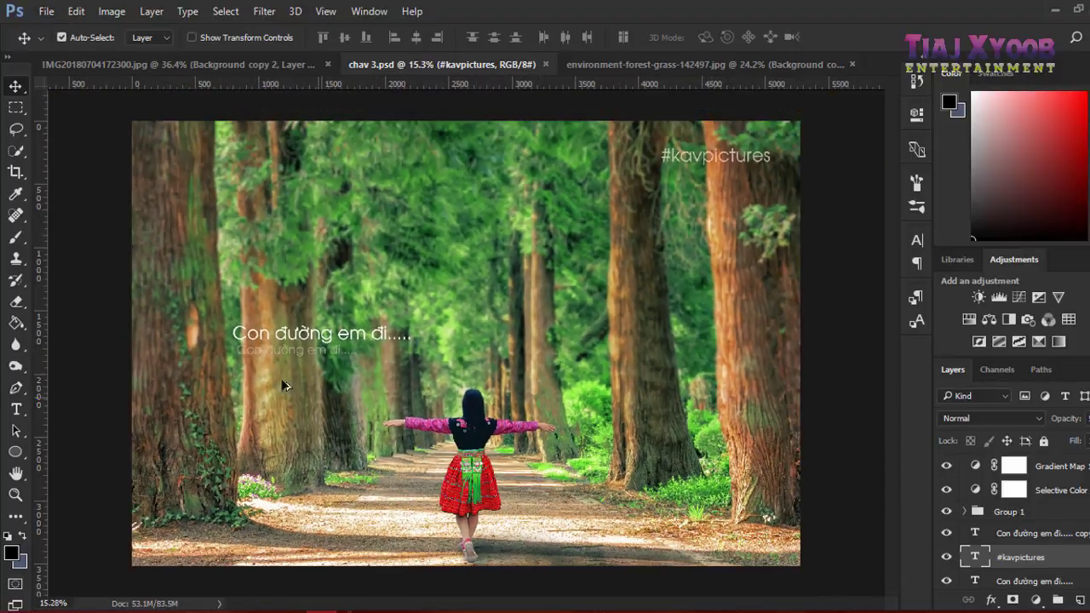
pyautogui.scroll(-2, 494, 430)
# - Save a JPEG copy named 'chav 3' in the Pictures folder
pyautogui.click(46, 11)
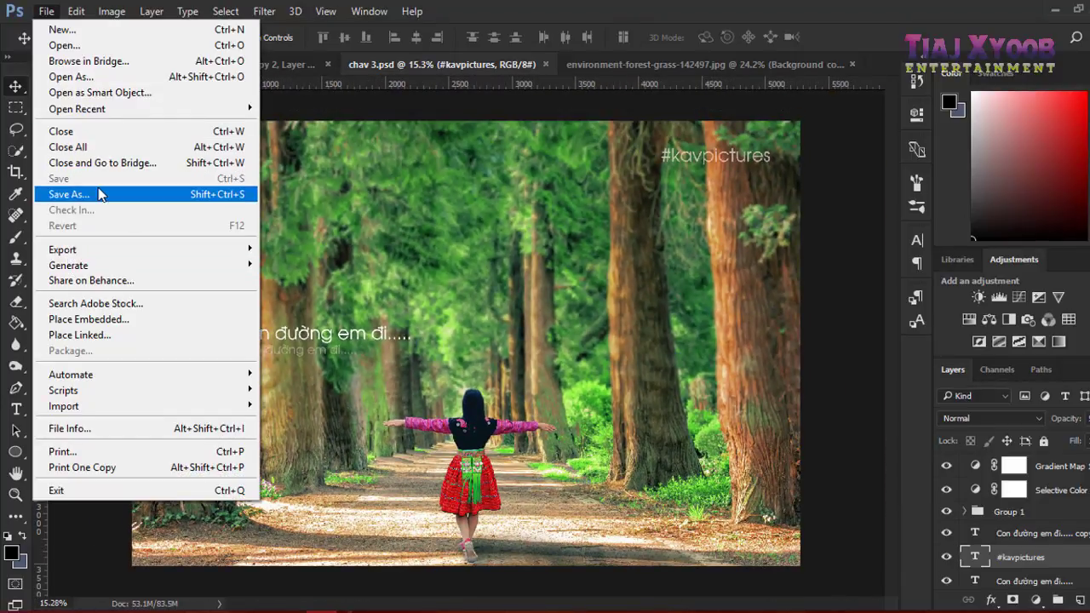
pyautogui.click(100, 194)
pyautogui.click(235, 335)
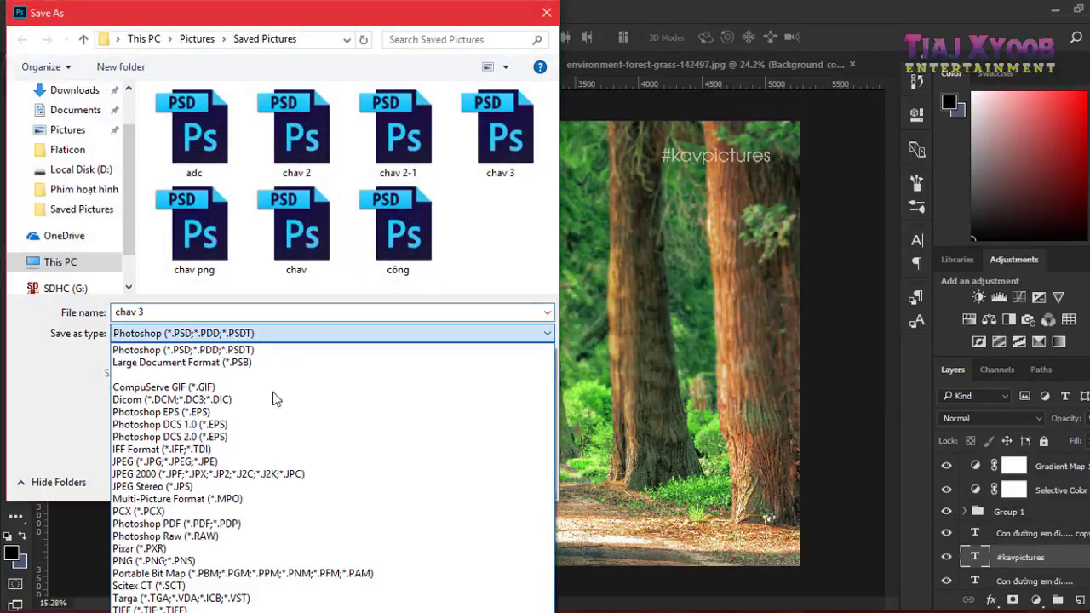
pyautogui.click(256, 461)
pyautogui.scroll(-2, 70, 239)
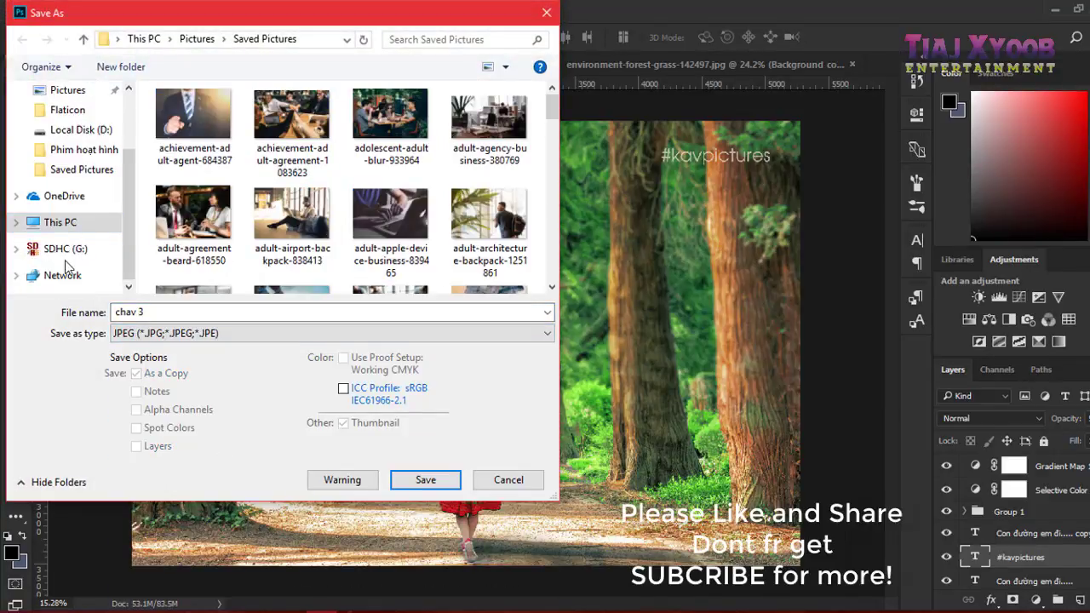
pyautogui.scroll(2, 67, 221)
pyautogui.scroll(2, 73, 187)
pyautogui.click(68, 182)
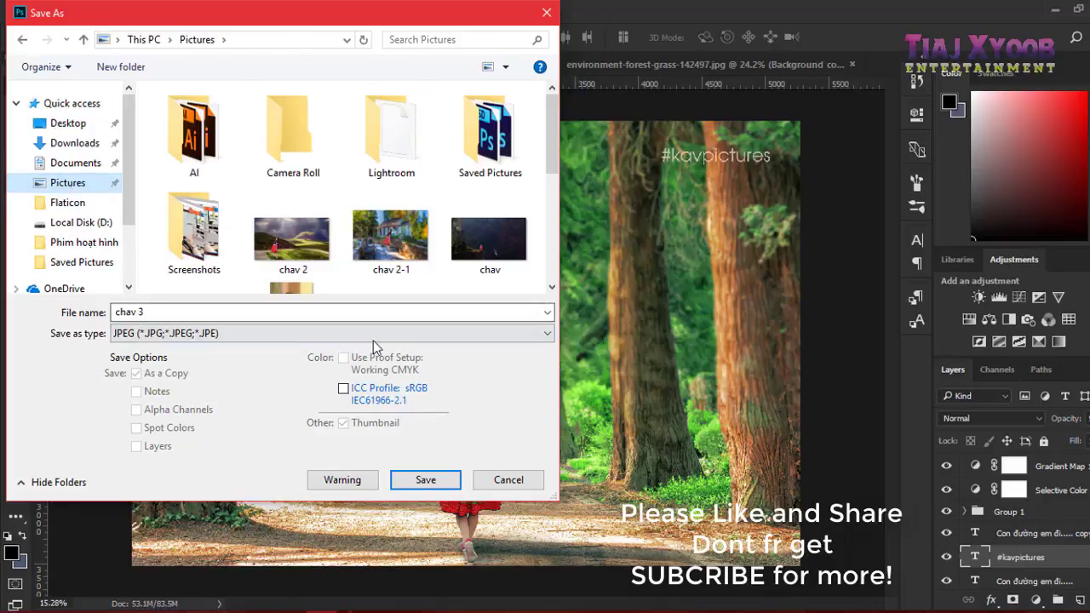
pyautogui.click(423, 480)
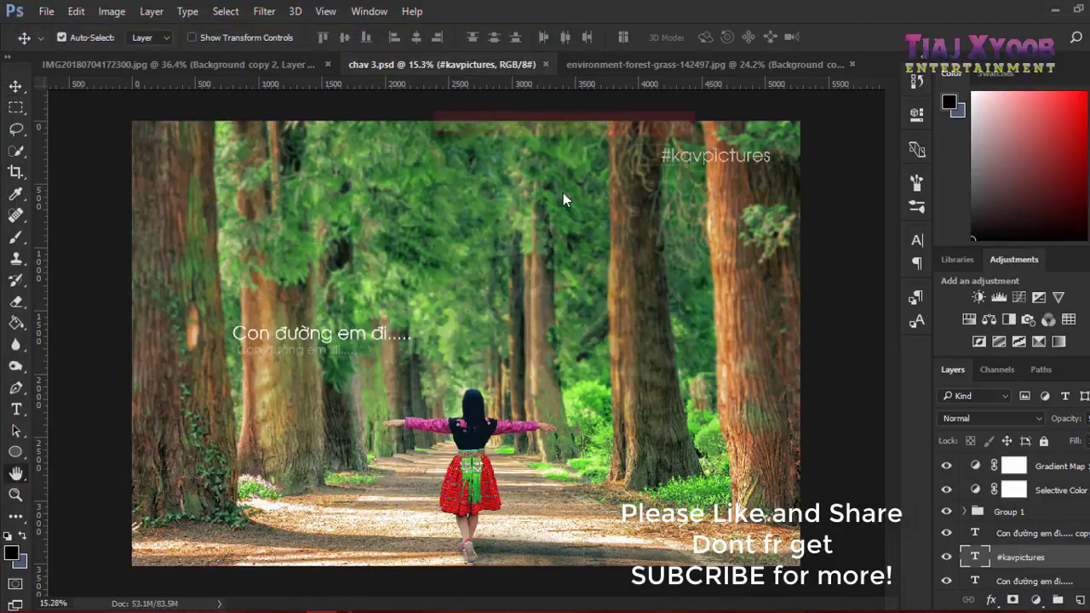
pyautogui.click(663, 155)
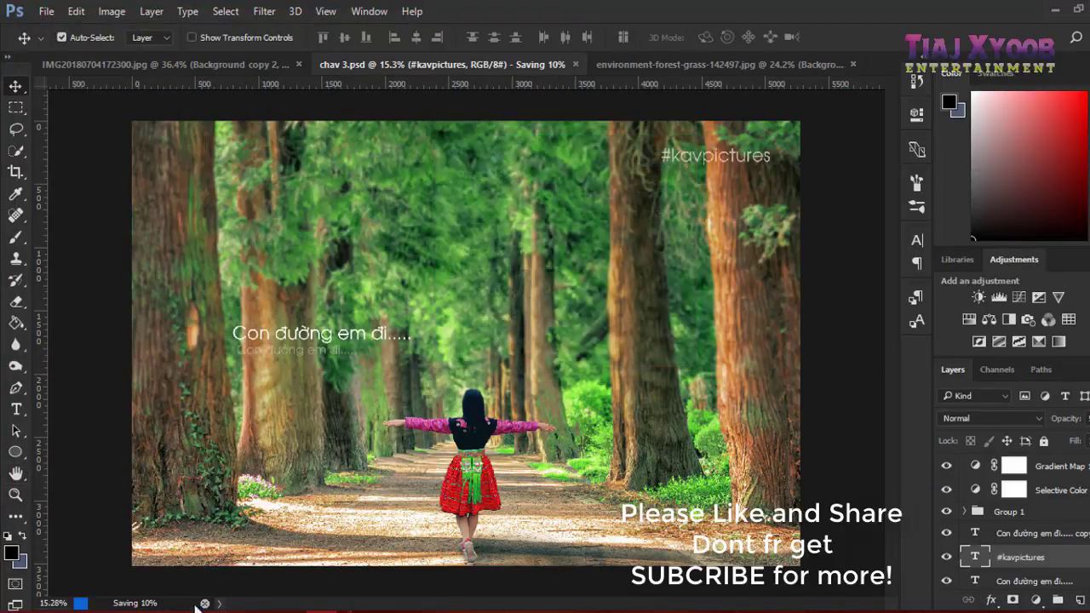
# - Open chav 2-1 from the Pictures folder in Photos, then step forward to chav 3.jpg
pyautogui.click(168, 549)
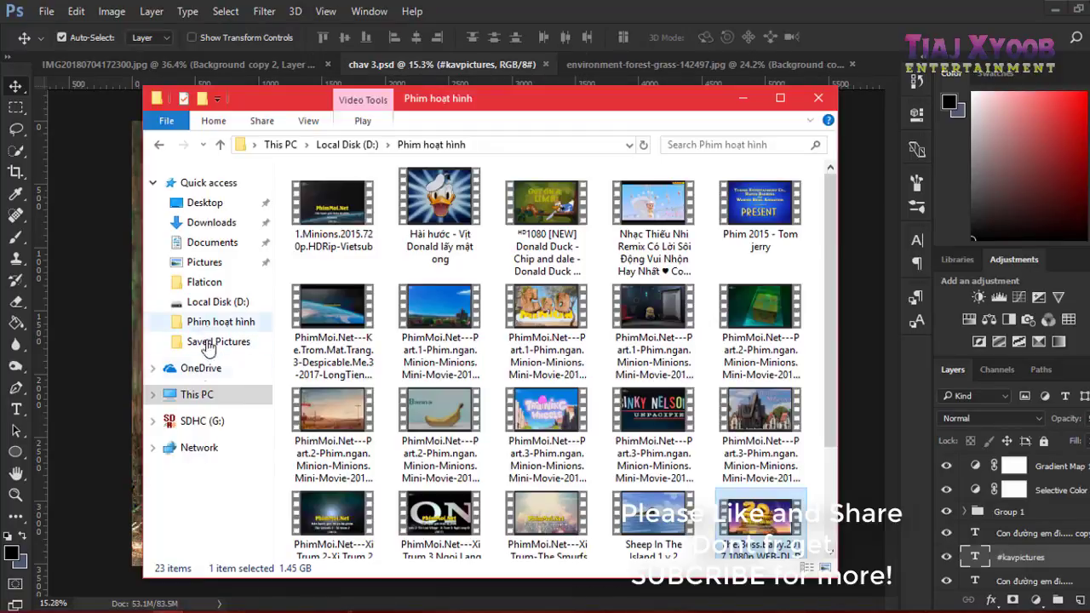
pyautogui.click(202, 262)
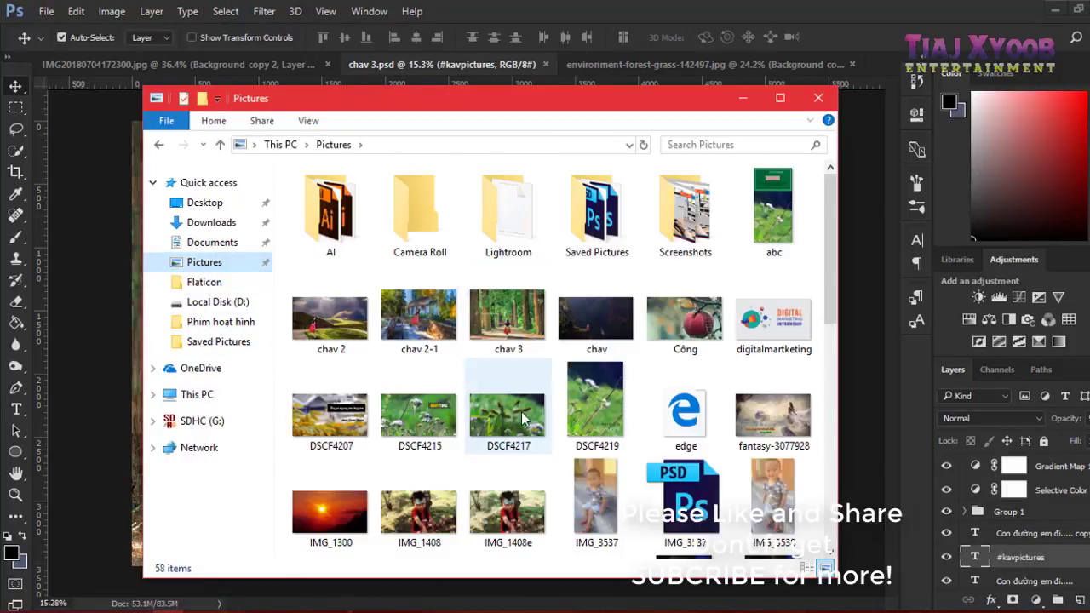
pyautogui.click(409, 330)
pyautogui.doubleClick(409, 329)
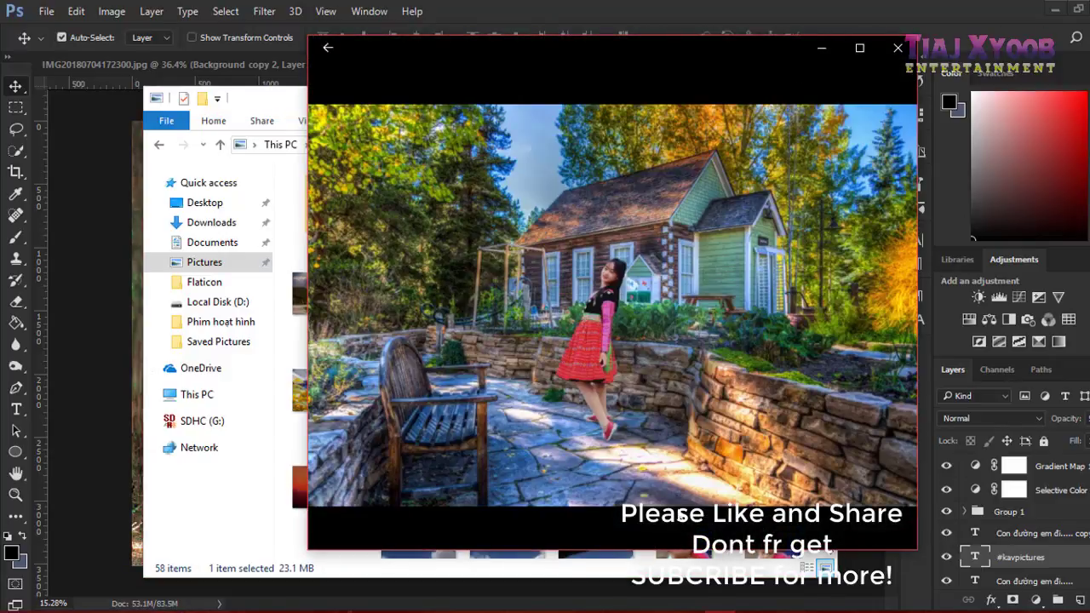
pyautogui.click(688, 521)
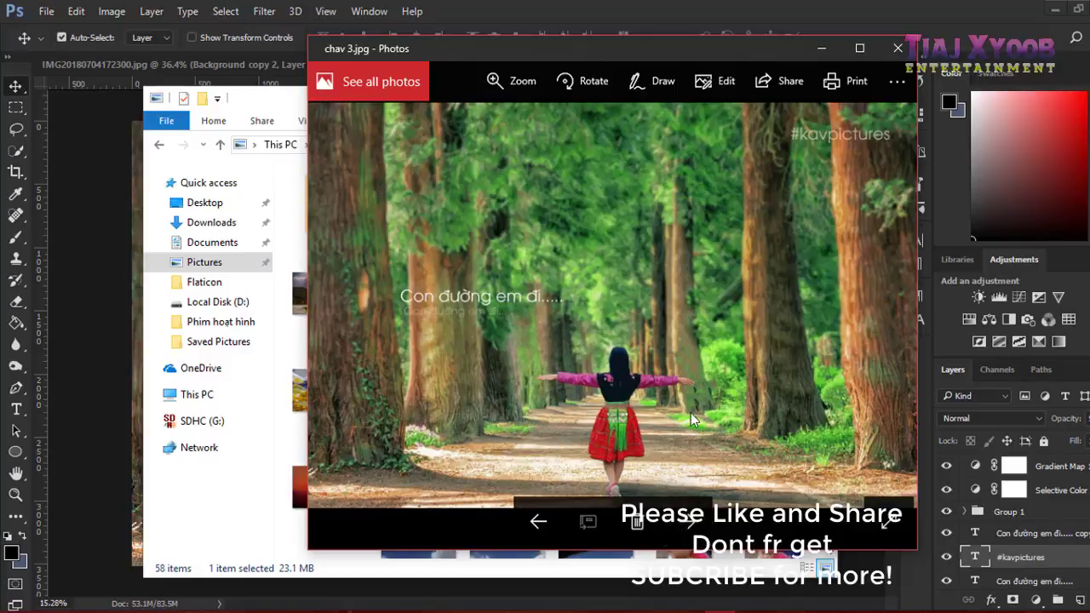
# - Inspect chav 3.jpg full screen, zooming in and out, then close Photos to return to chav 3.psd
pyautogui.doubleClick(703, 382)
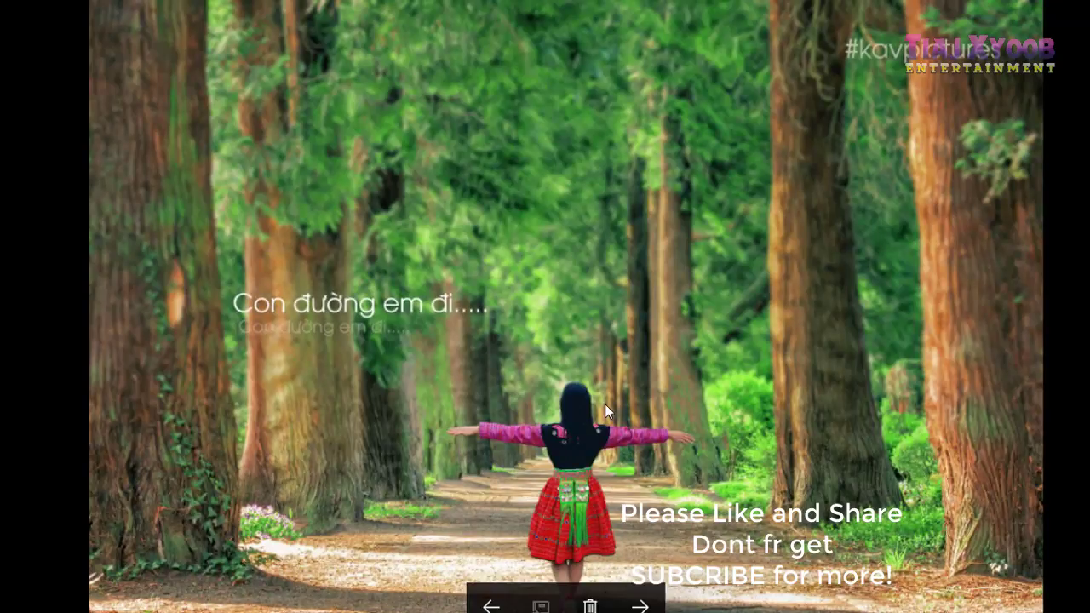
pyautogui.scroll(2, 721, 390)
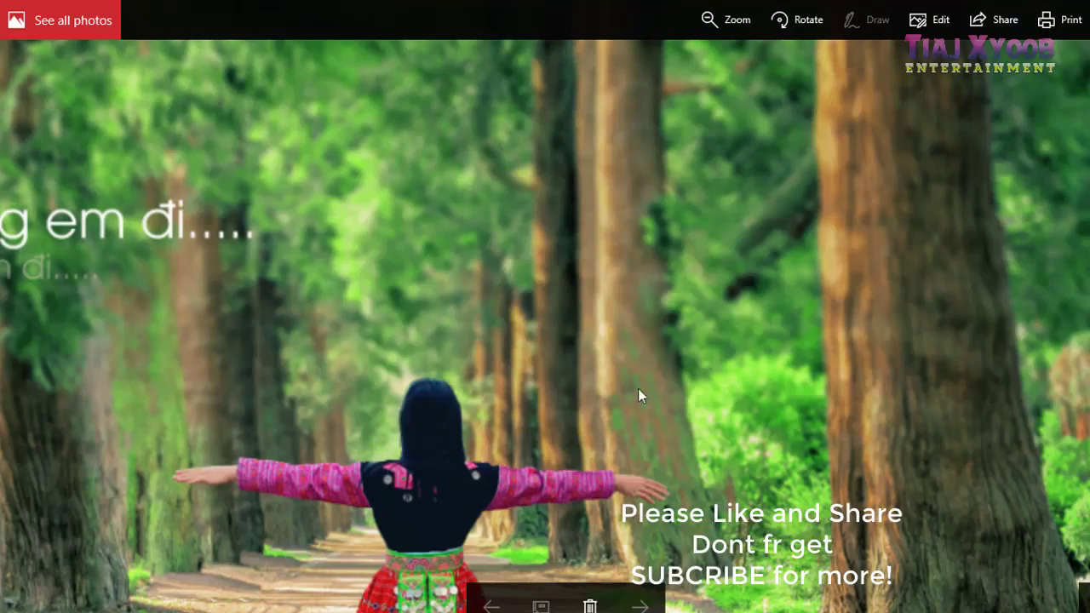
pyautogui.scroll(-2, 569, 398)
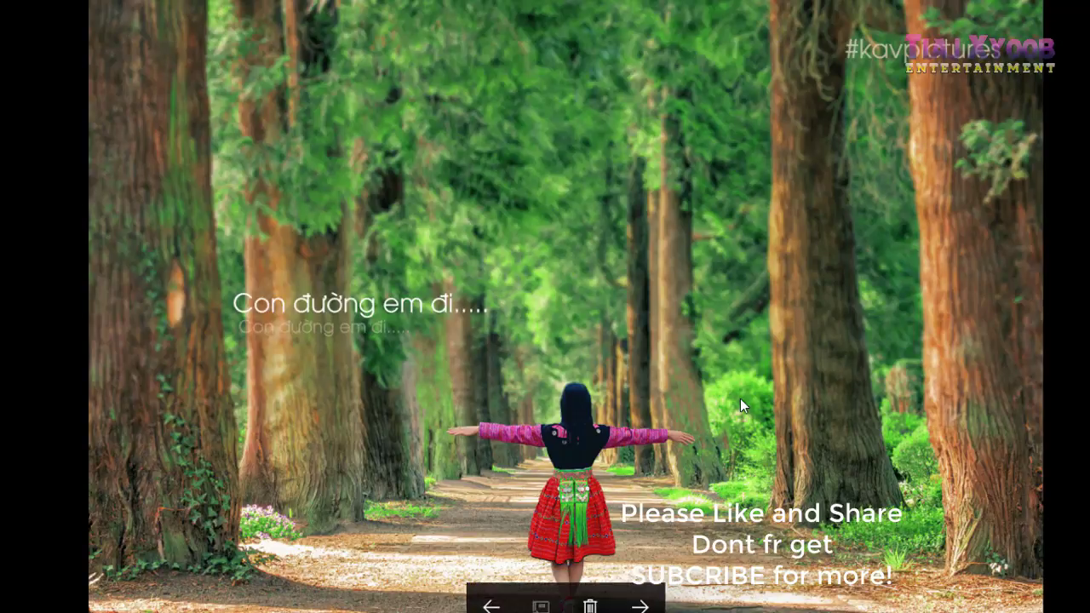
pyautogui.scroll(2, 628, 369)
pyautogui.scroll(-2, 628, 369)
pyautogui.scroll(2, 620, 347)
pyautogui.scroll(-2, 620, 348)
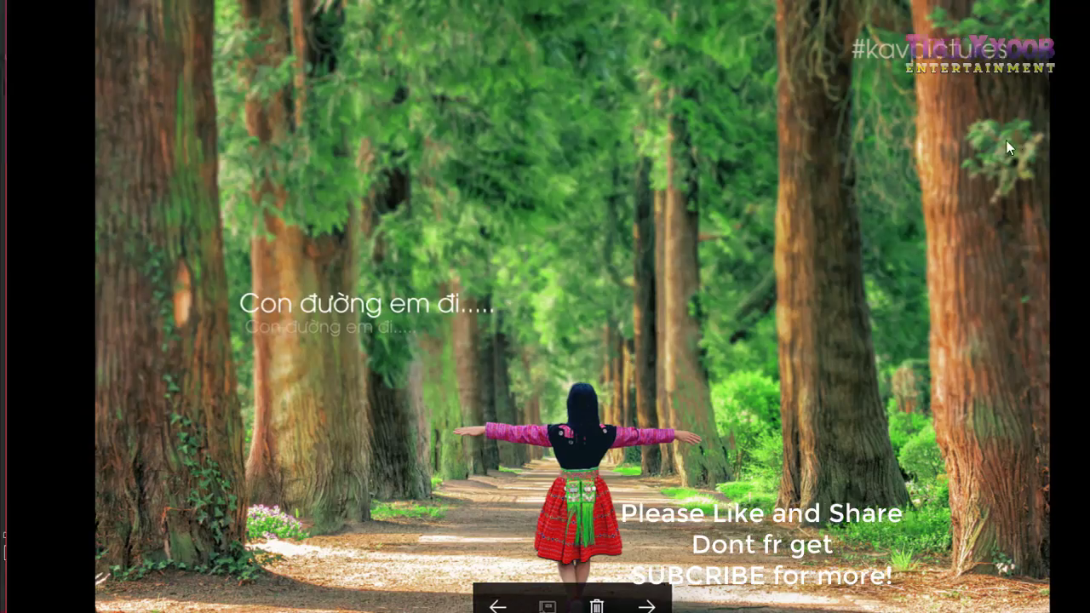
pyautogui.press('Escape')
pyautogui.click(962, 5)
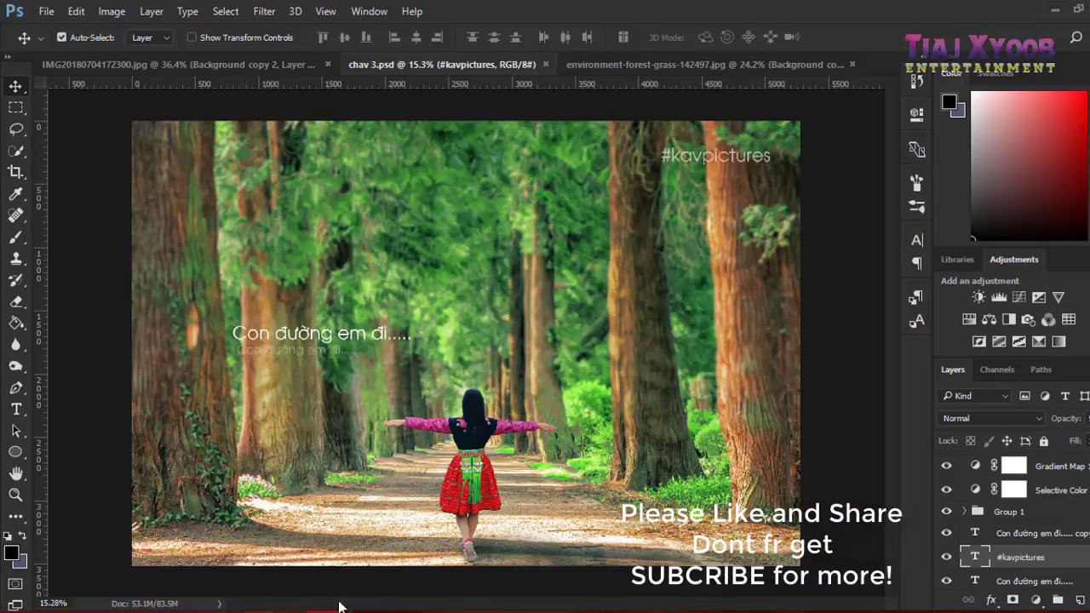